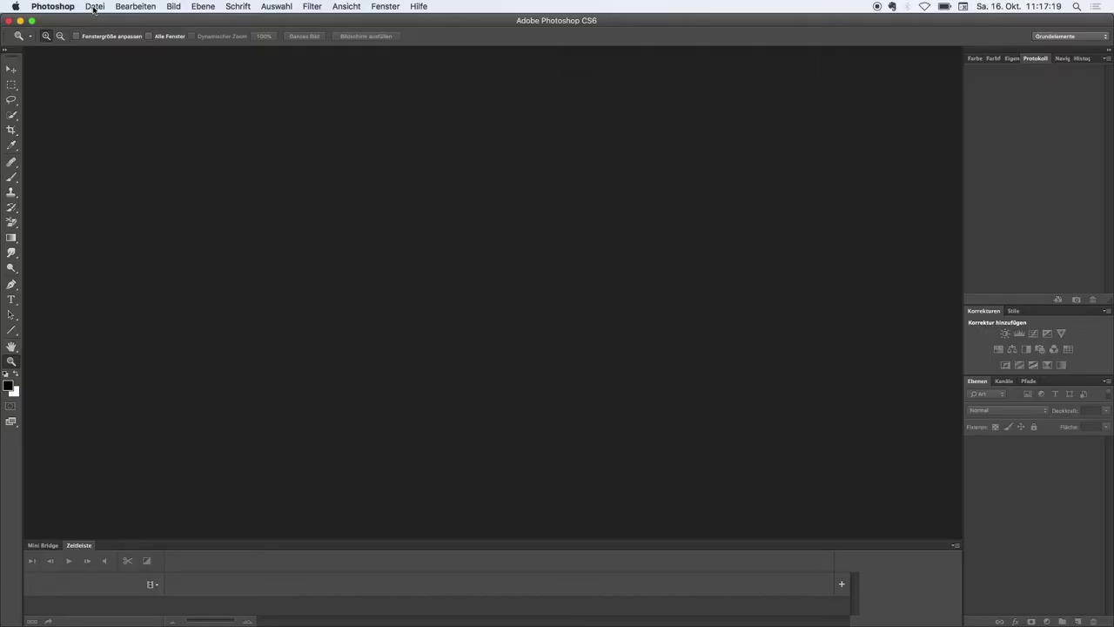
- Create a new 1080 × 1350 px document from the Insta preset
click(94, 7)
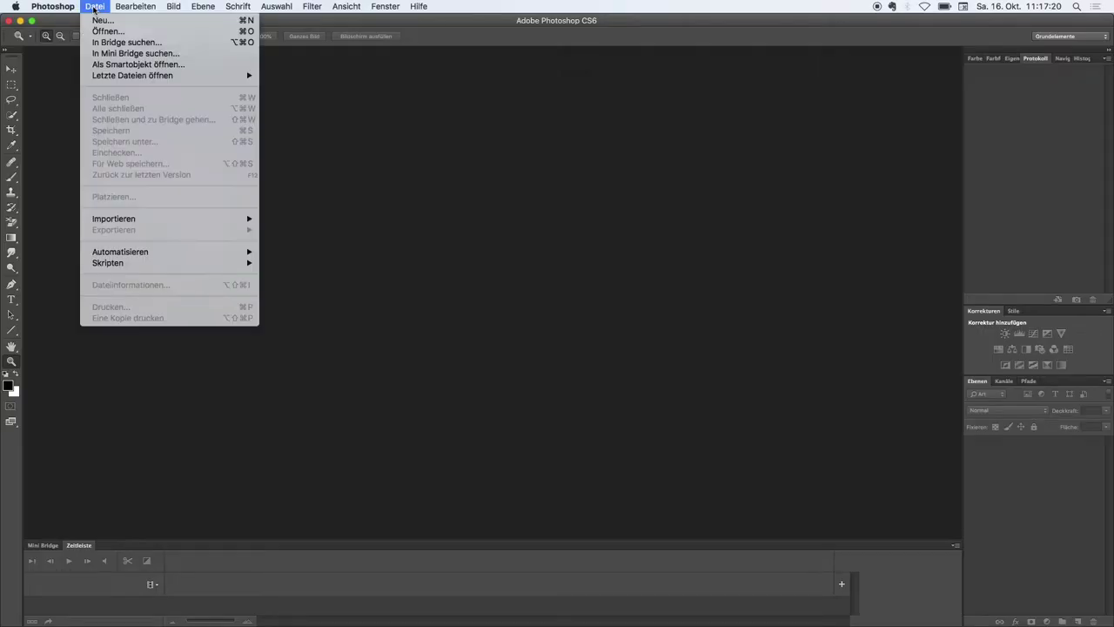
click(101, 24)
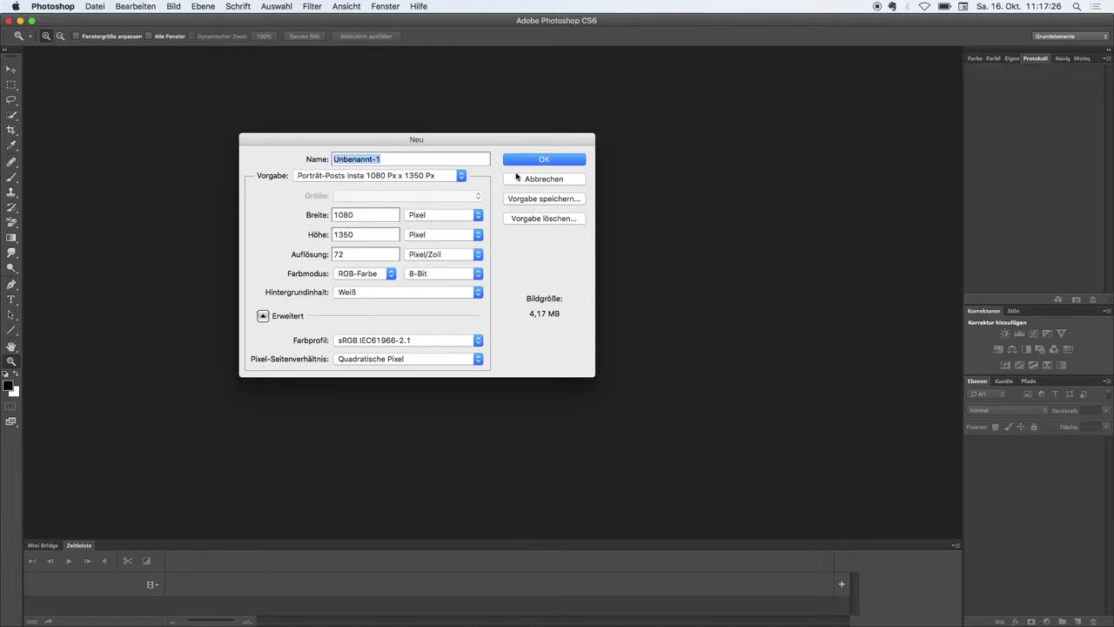
click(532, 161)
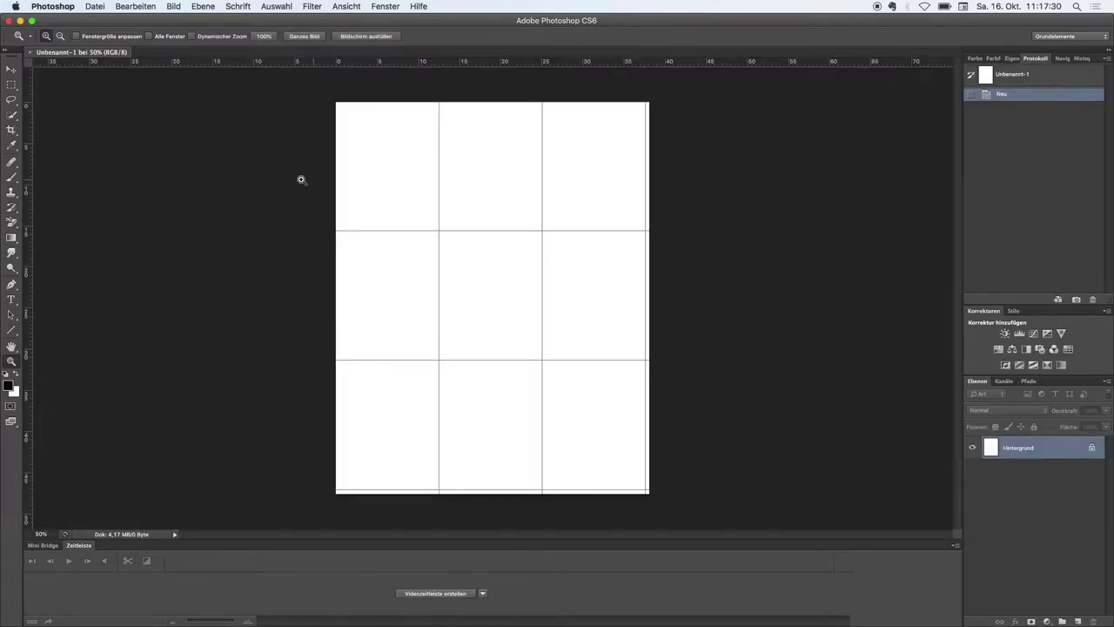
- Place the Work sheet.tif lake photo and scale it to cover the whole canvas
click(94, 7)
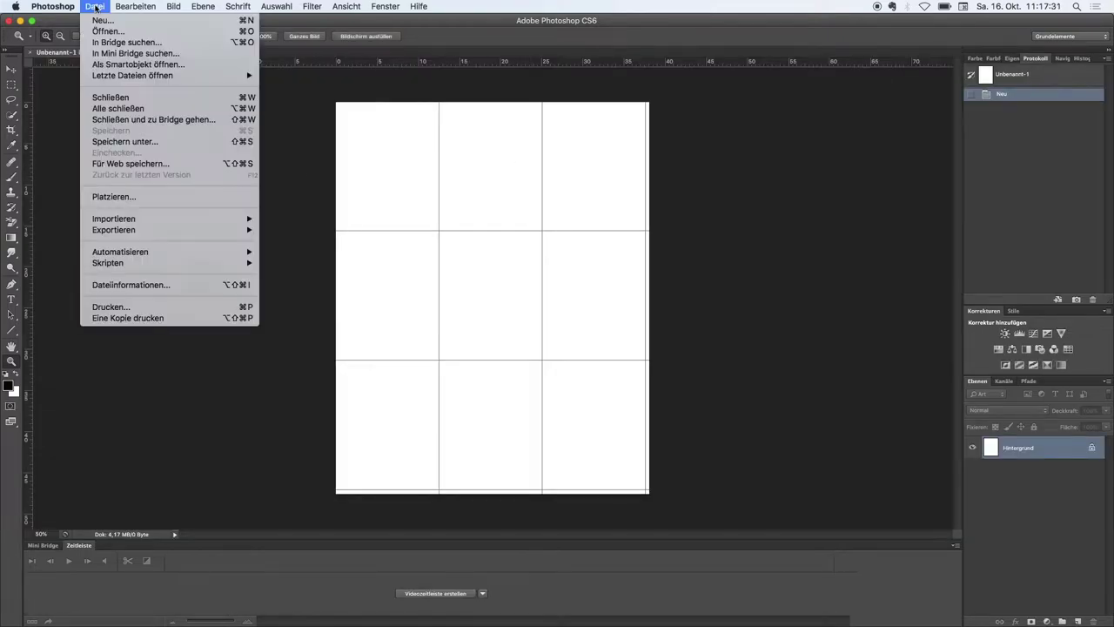
click(127, 195)
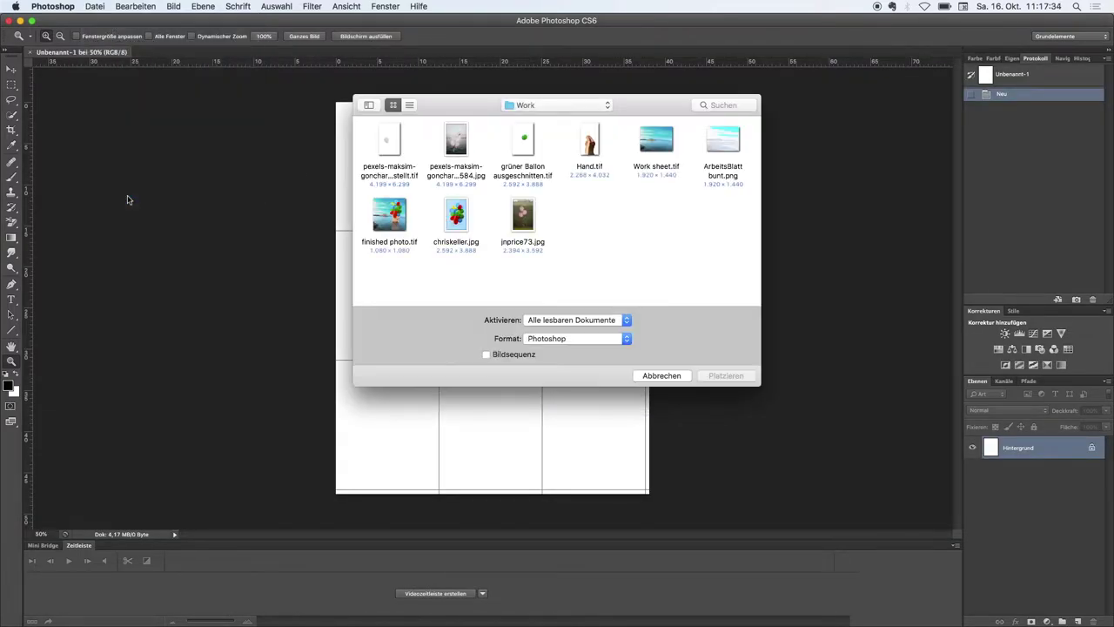
click(650, 152)
click(720, 379)
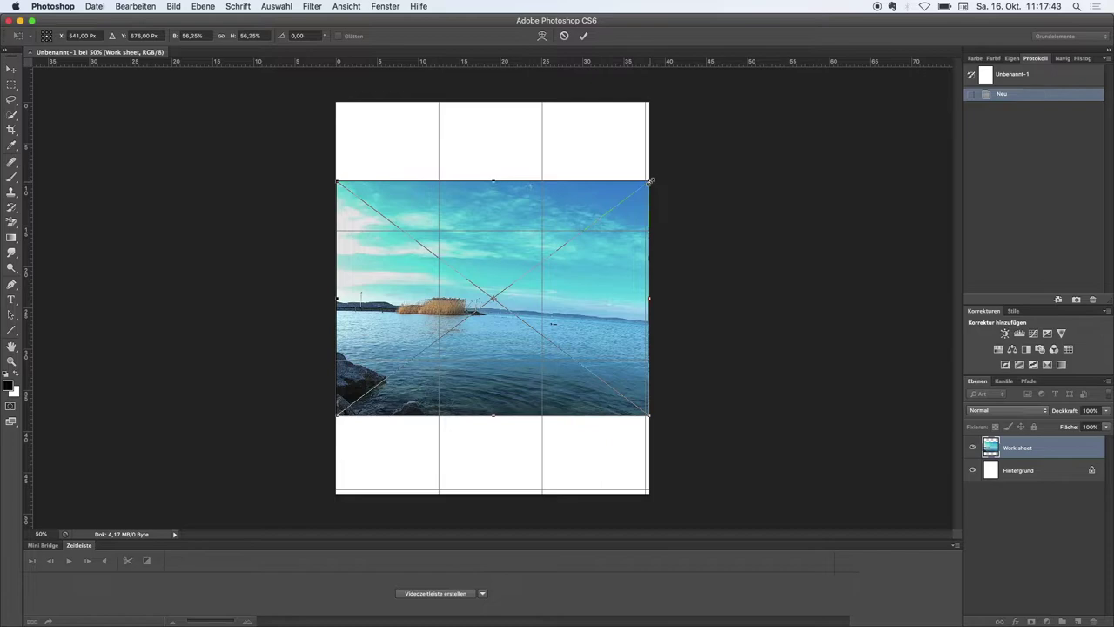
drag(650, 181, 740, 77)
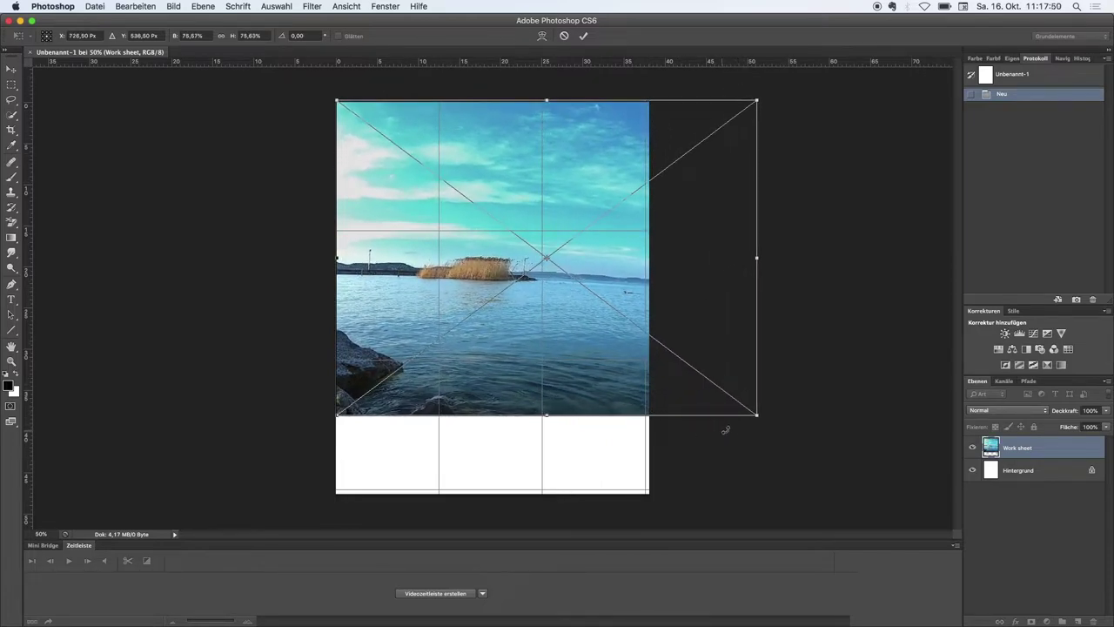
drag(759, 416, 790, 600)
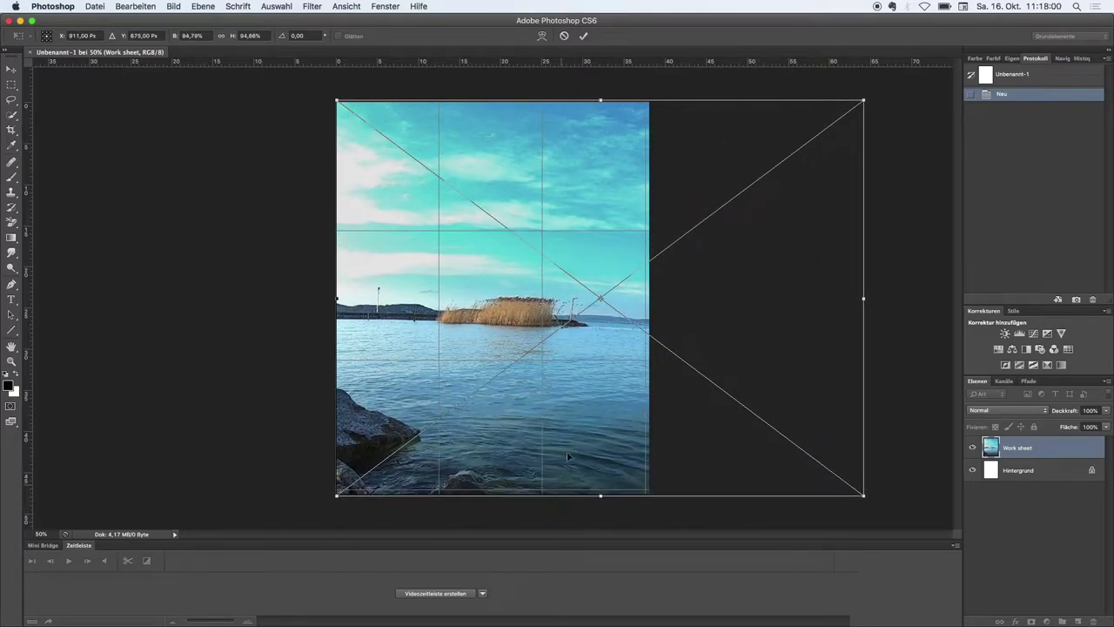
drag(587, 353, 524, 355)
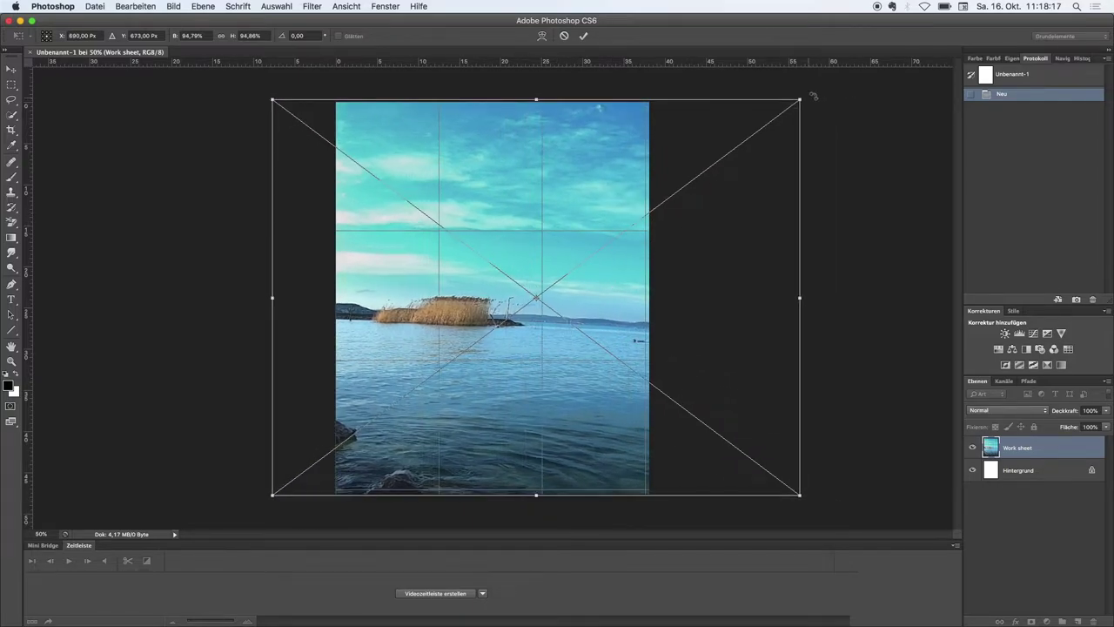
click(583, 37)
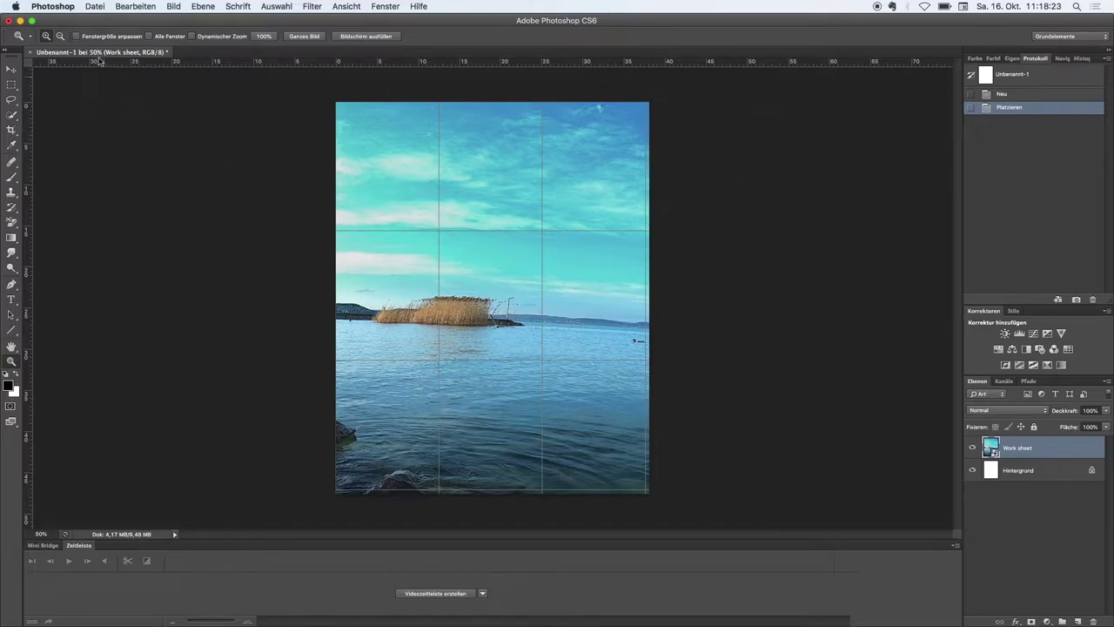
- Create a new white 1080 × 1350 px document named 'Foto weiß'
click(96, 7)
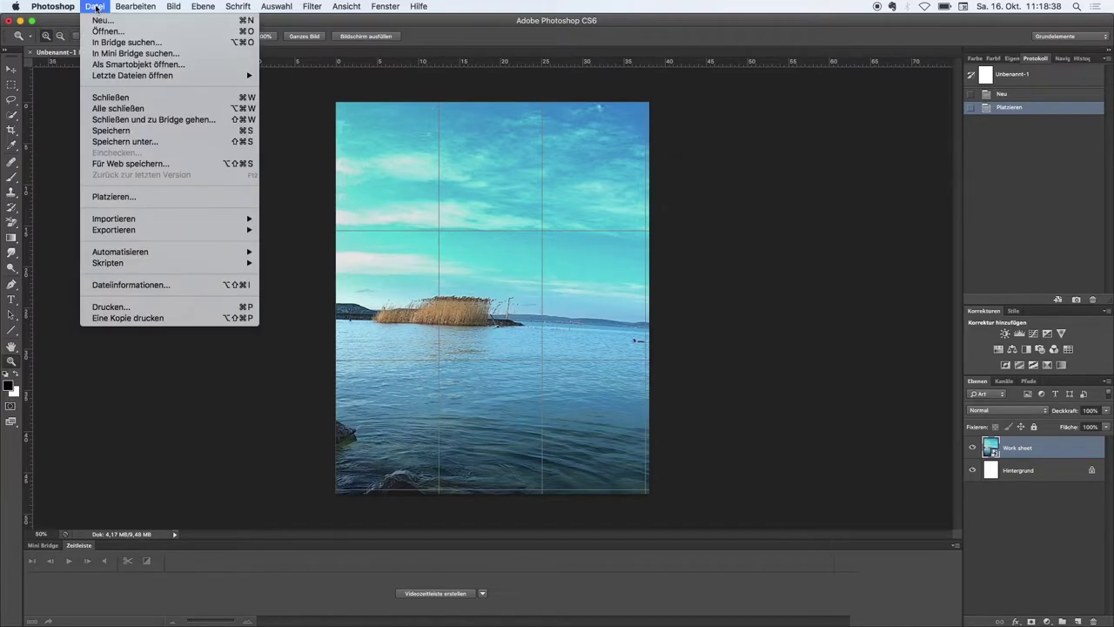
click(105, 23)
text(Foto weiß)
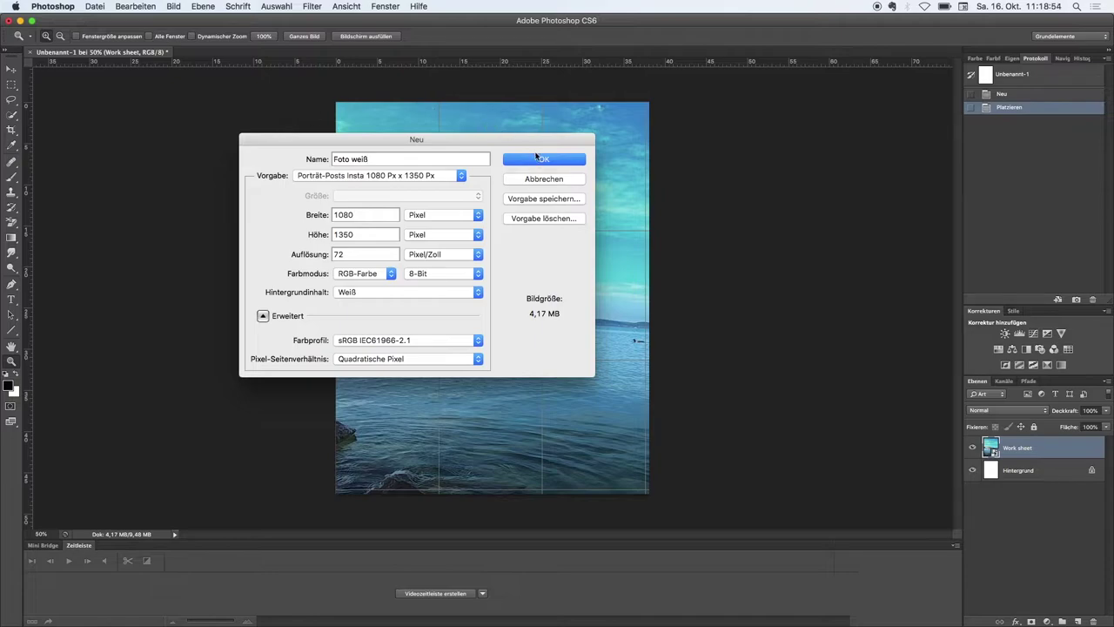
click(536, 157)
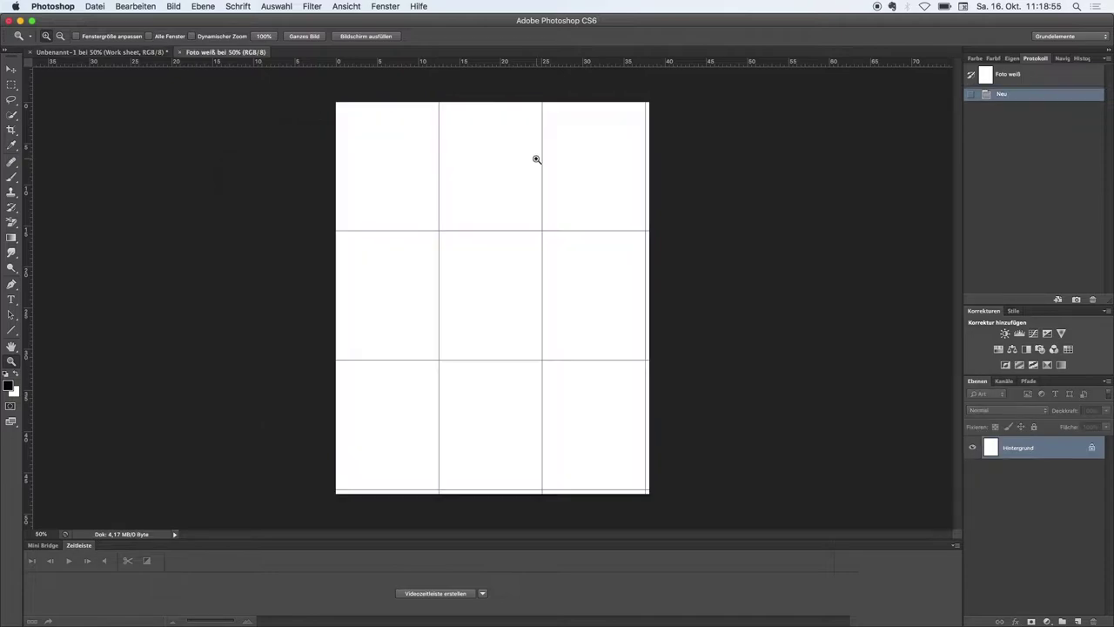
- Place finished photo.tif, enlarge it to about 379% and position it near the top
click(96, 7)
click(110, 200)
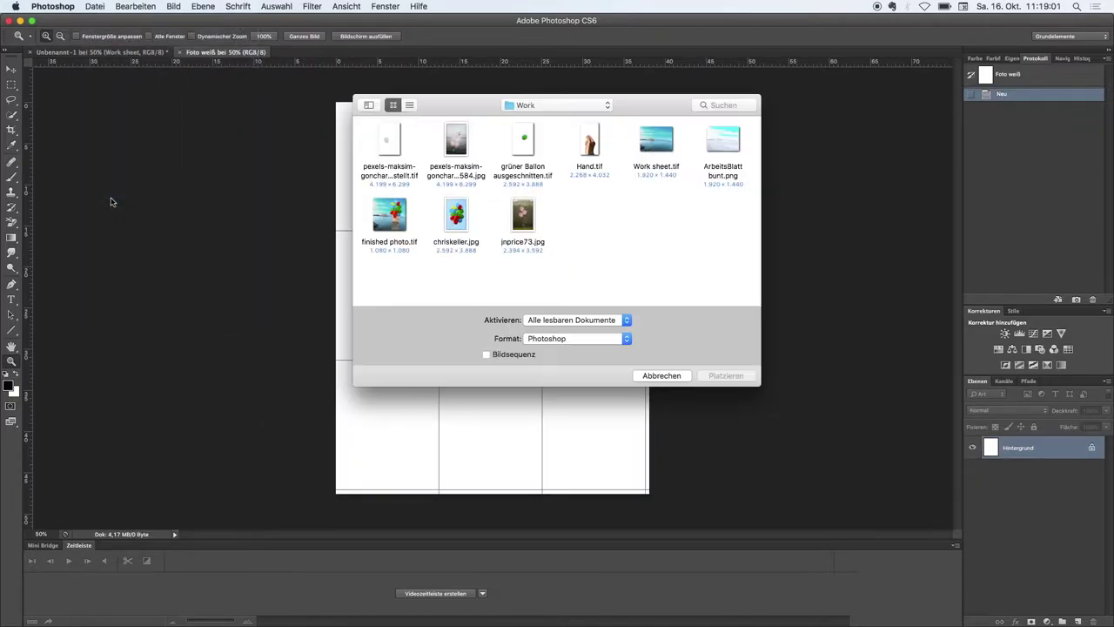
click(389, 219)
click(712, 376)
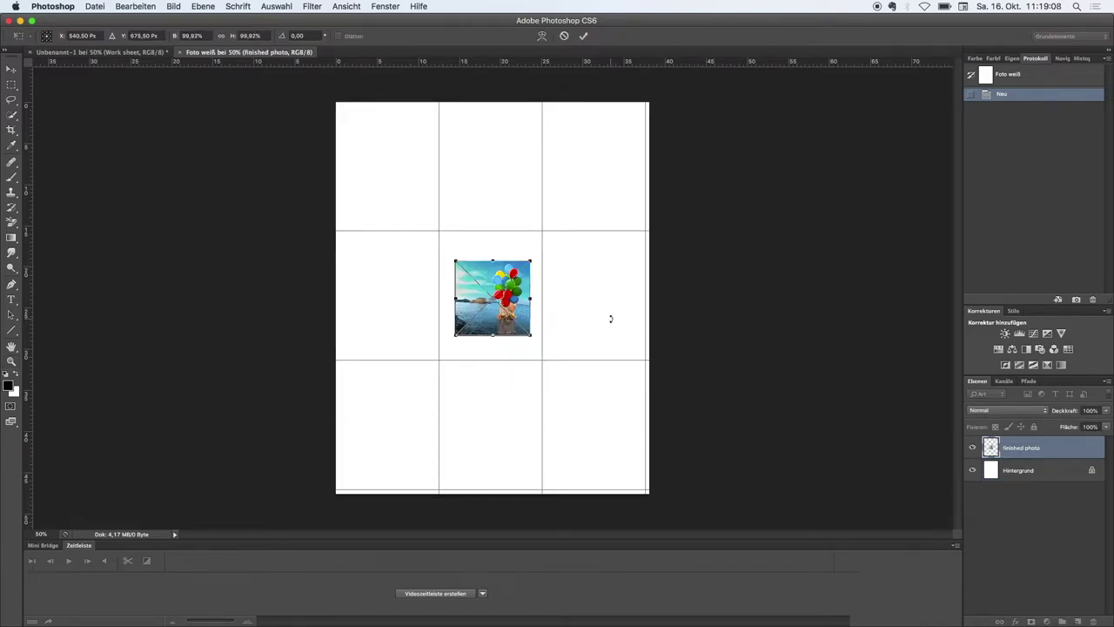
drag(531, 260, 635, 157)
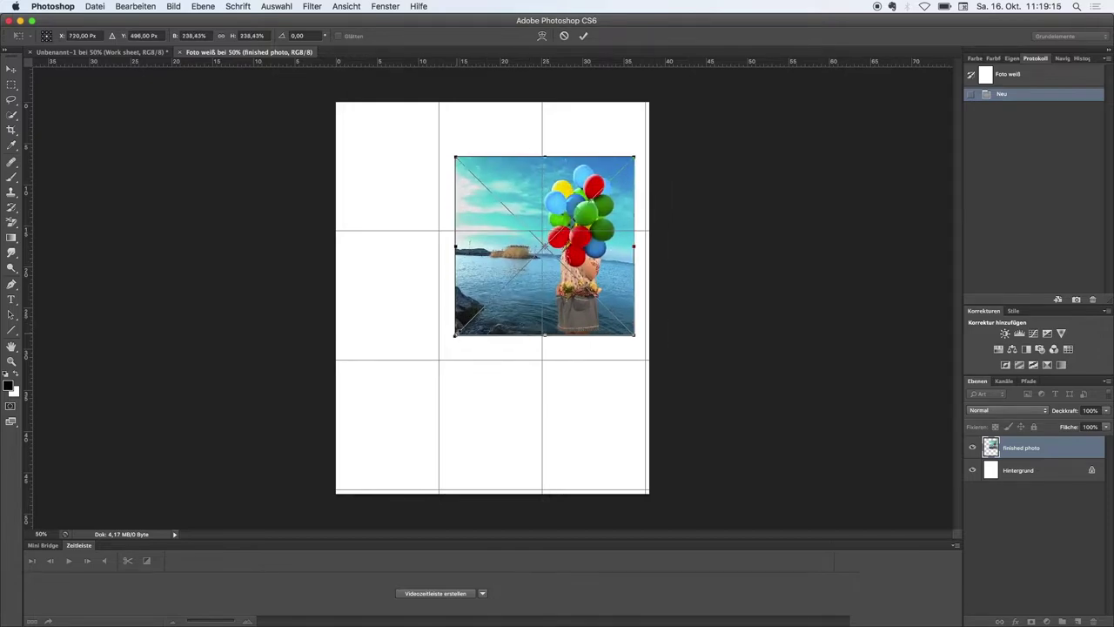
drag(454, 334, 327, 417)
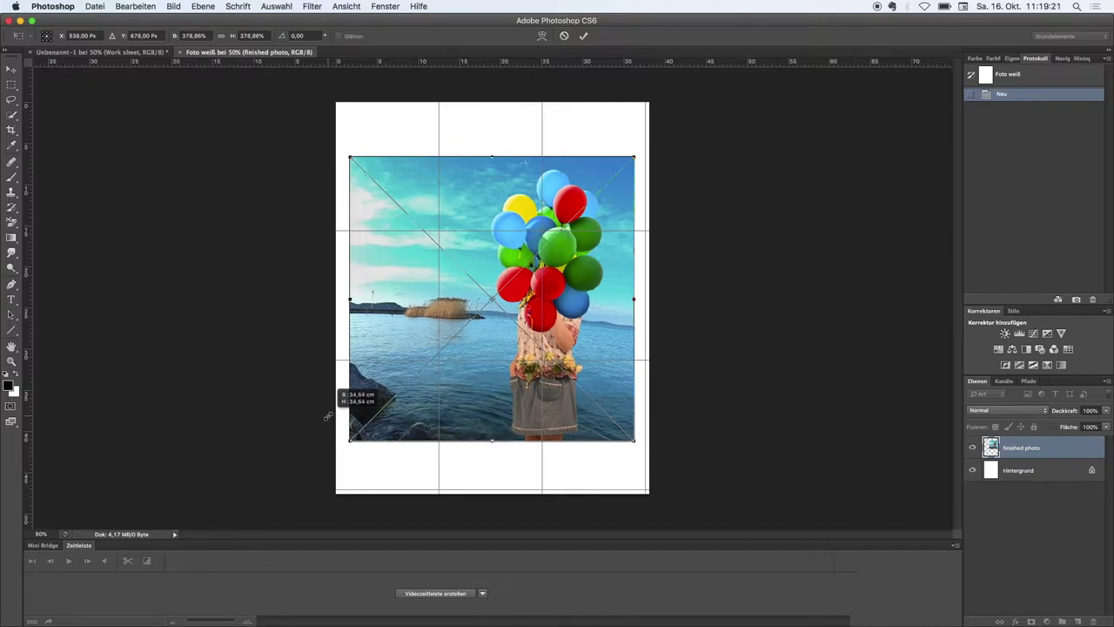
drag(501, 262, 502, 228)
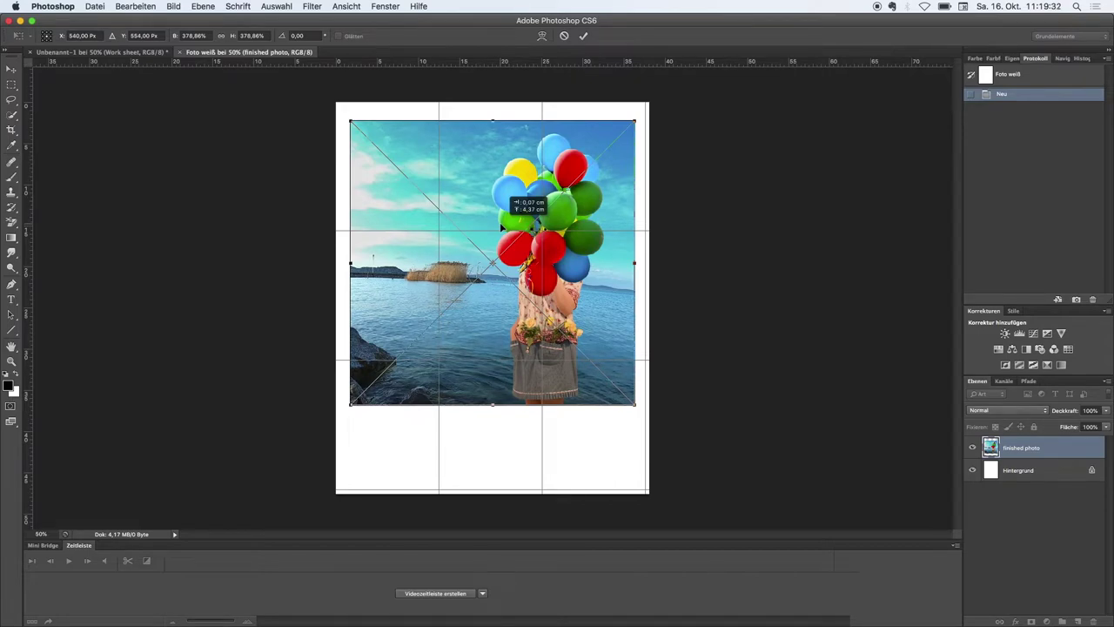
drag(501, 227, 501, 224)
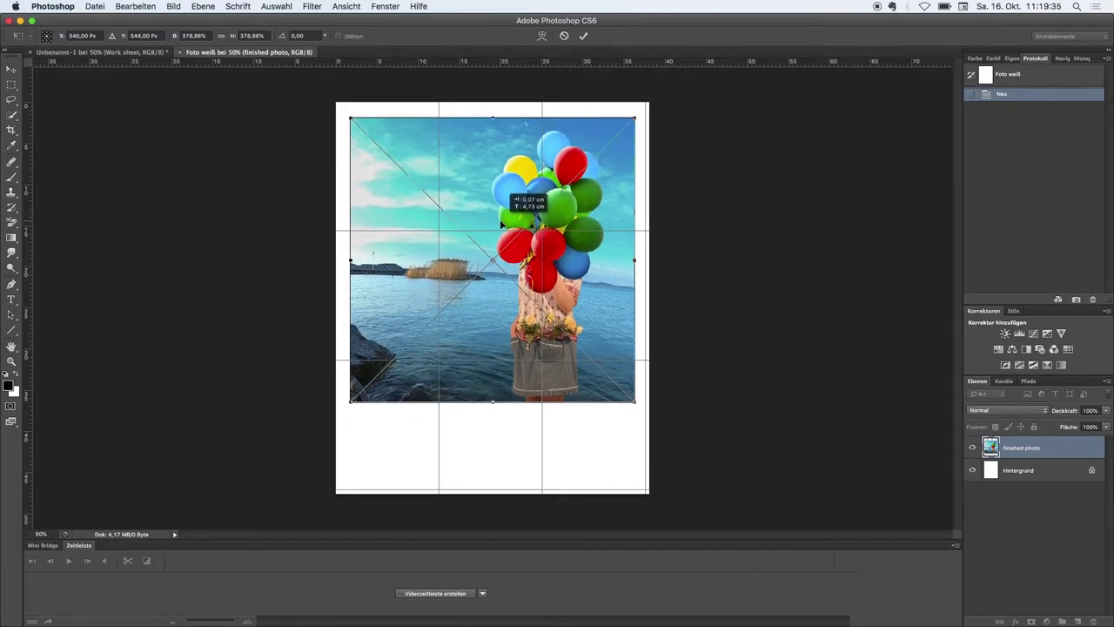
click(584, 35)
- Crop the print's bottom edge upward to shorten the lower white margin
click(12, 130)
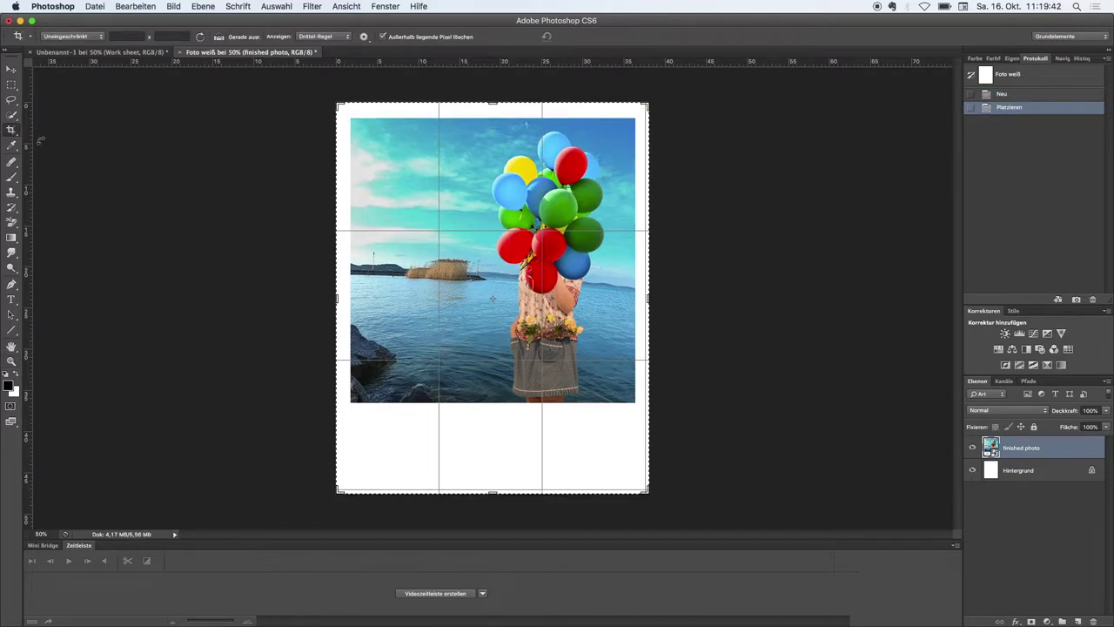
drag(492, 493, 492, 467)
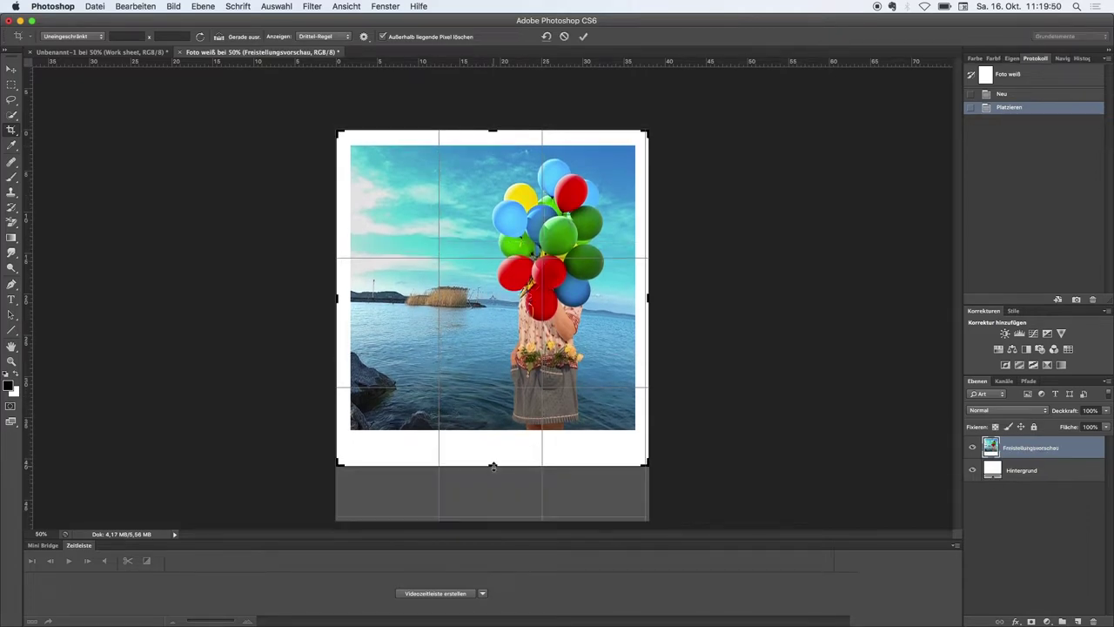
click(584, 38)
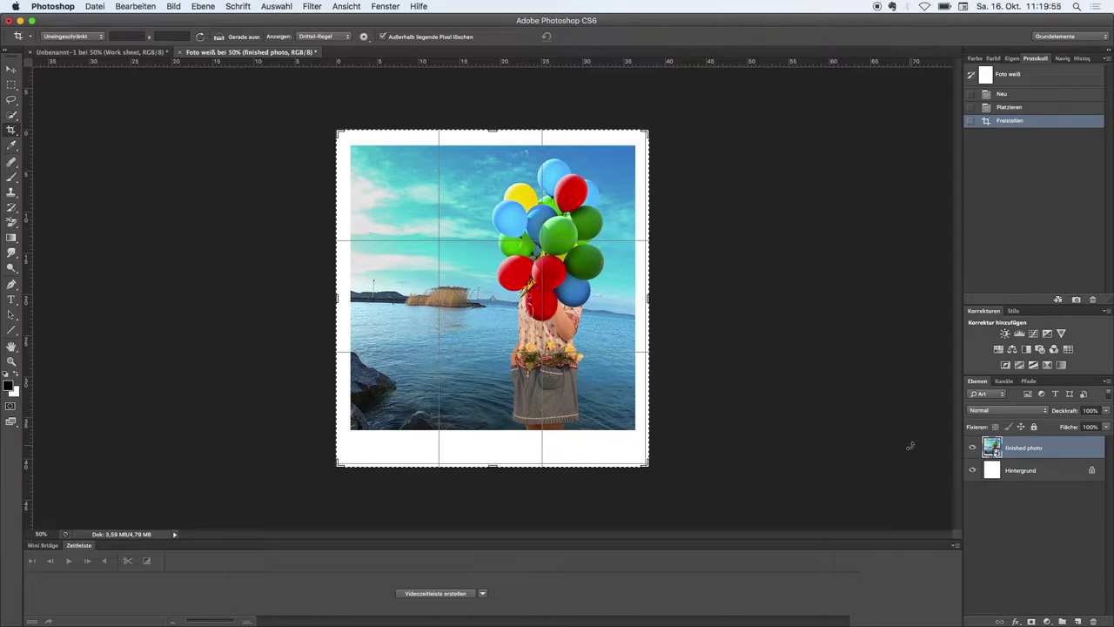
- Flatten the visible layers and duplicate the result as a layer named 'Foto'
right_click(1070, 455)
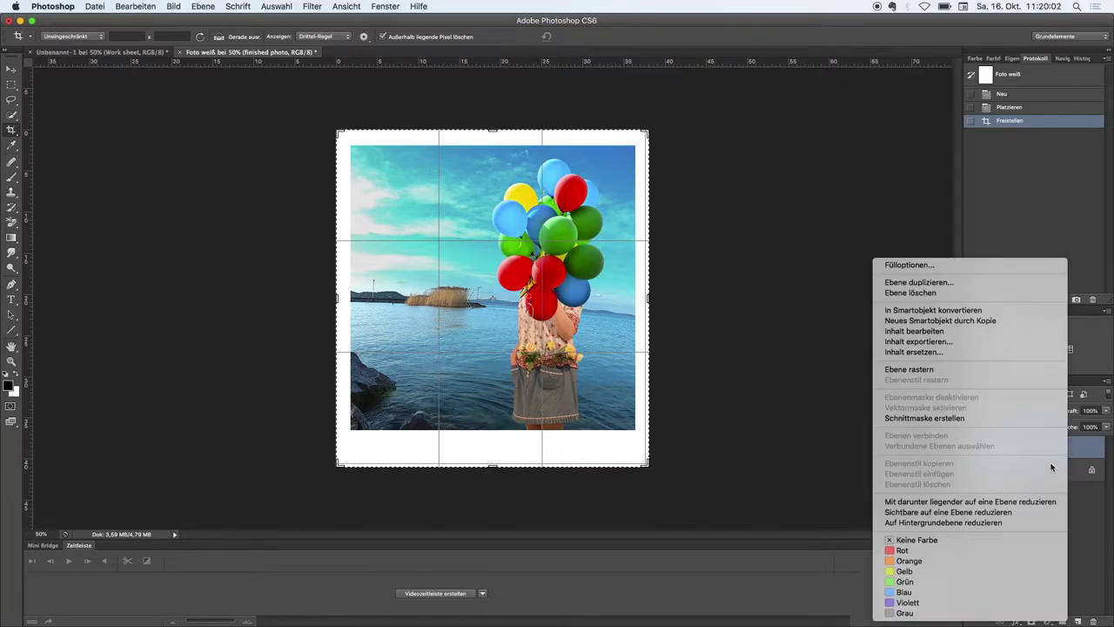
click(1011, 512)
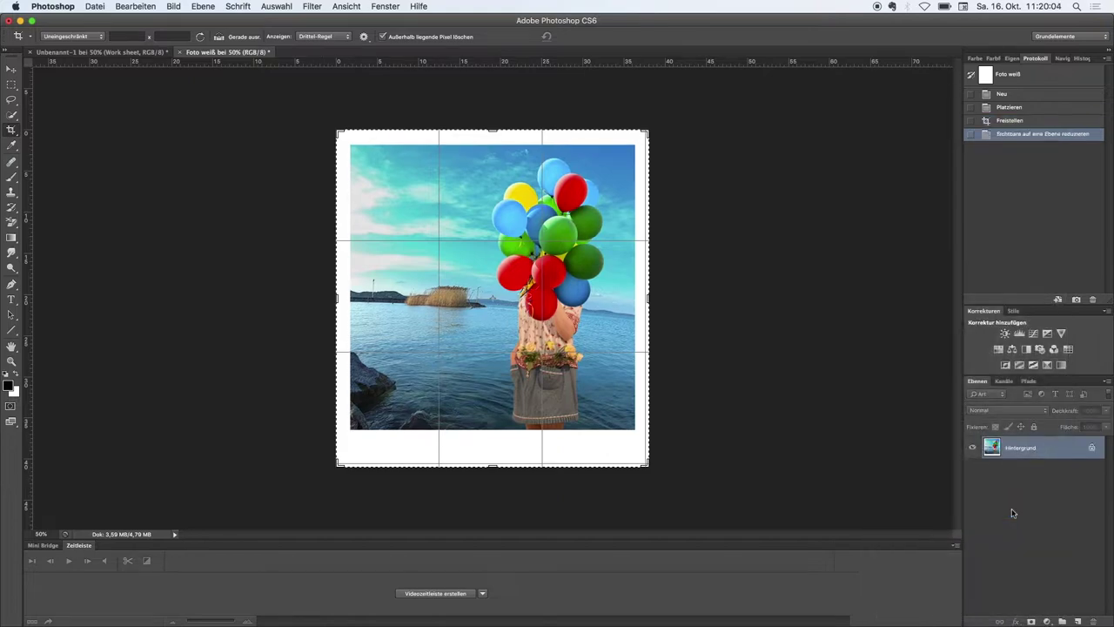
right_click(1055, 457)
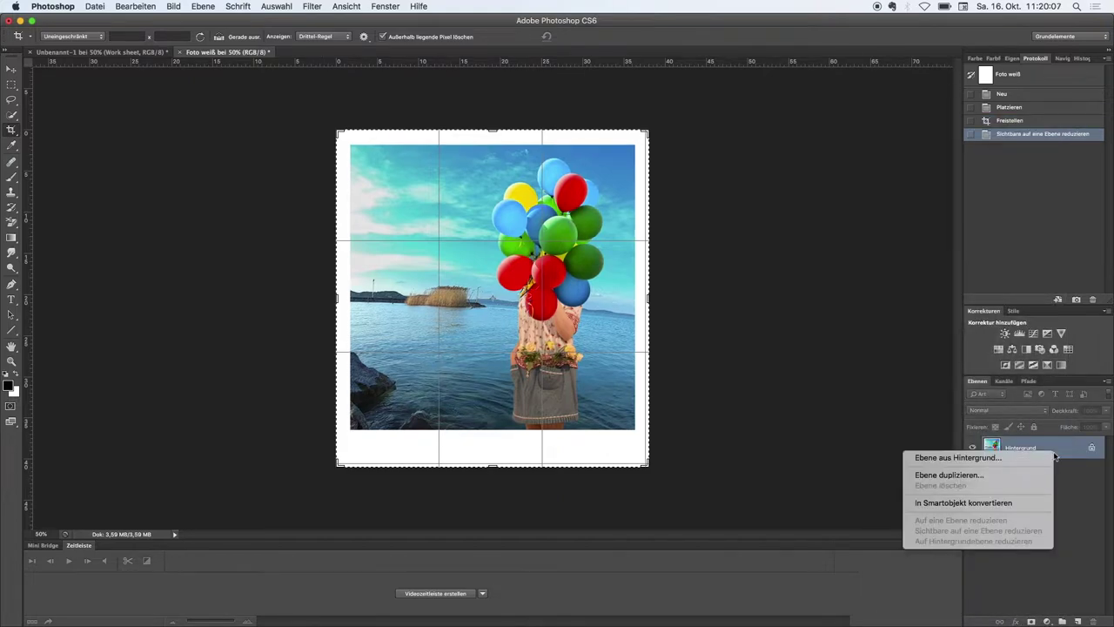
click(989, 476)
text(Foto)
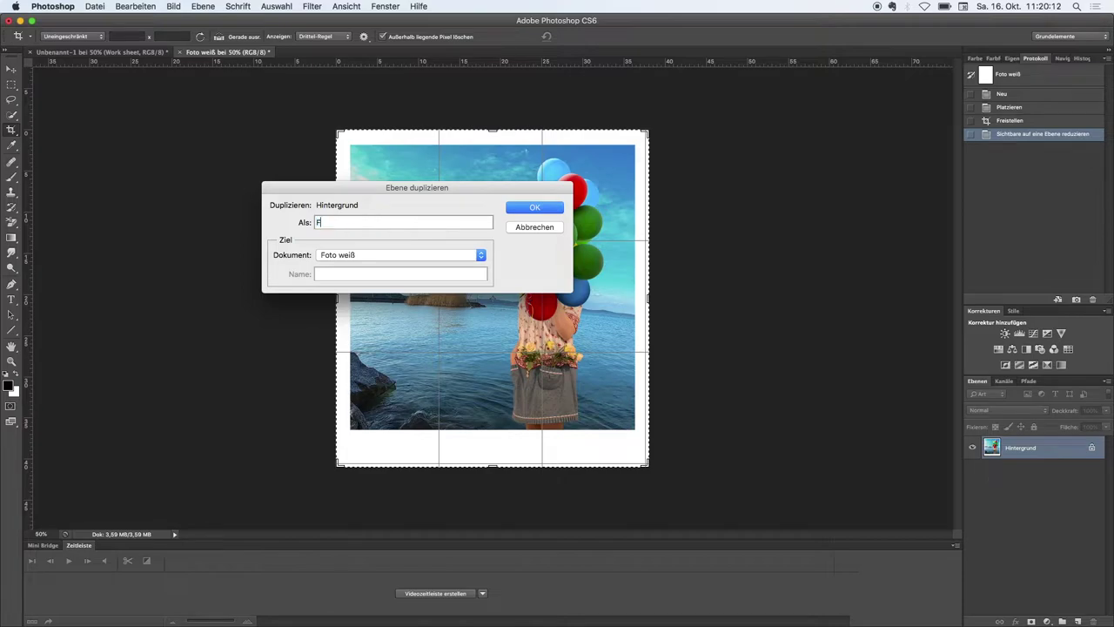
click(550, 211)
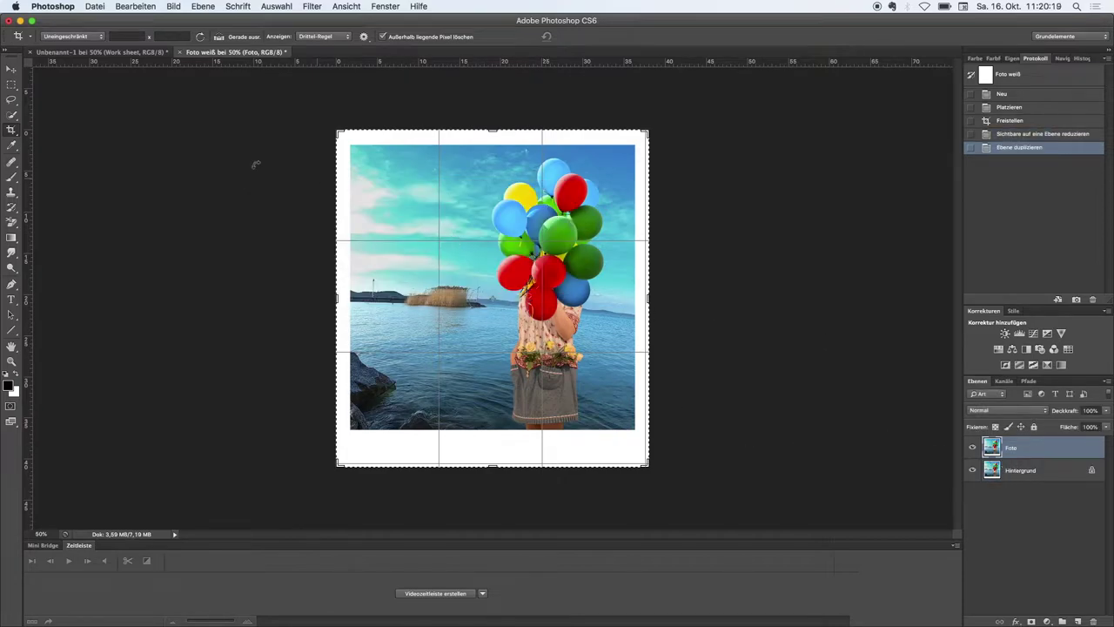
click(12, 71)
- Bring the Foto print into the lake document, scale it to 60% and place it lower centre
drag(401, 179, 116, 54)
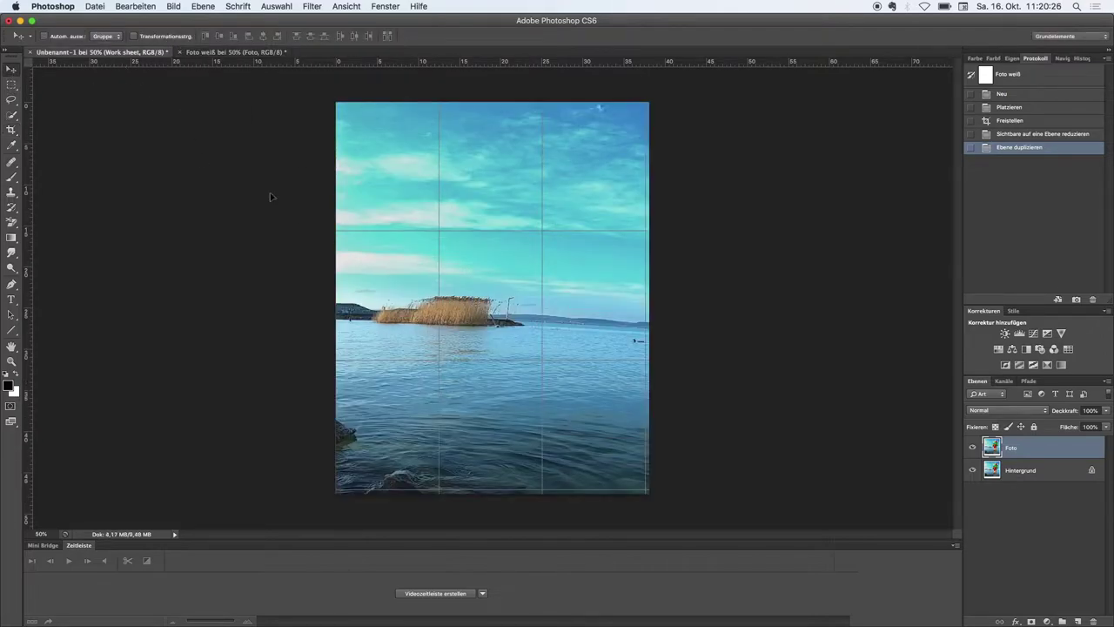
drag(485, 352, 428, 309)
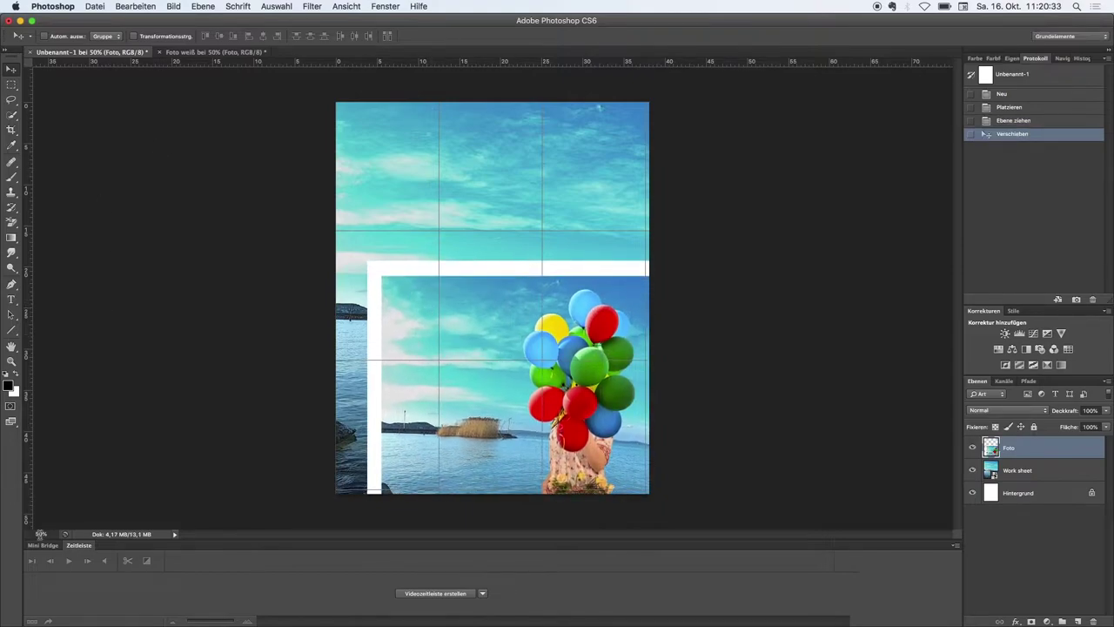
click(95, 10)
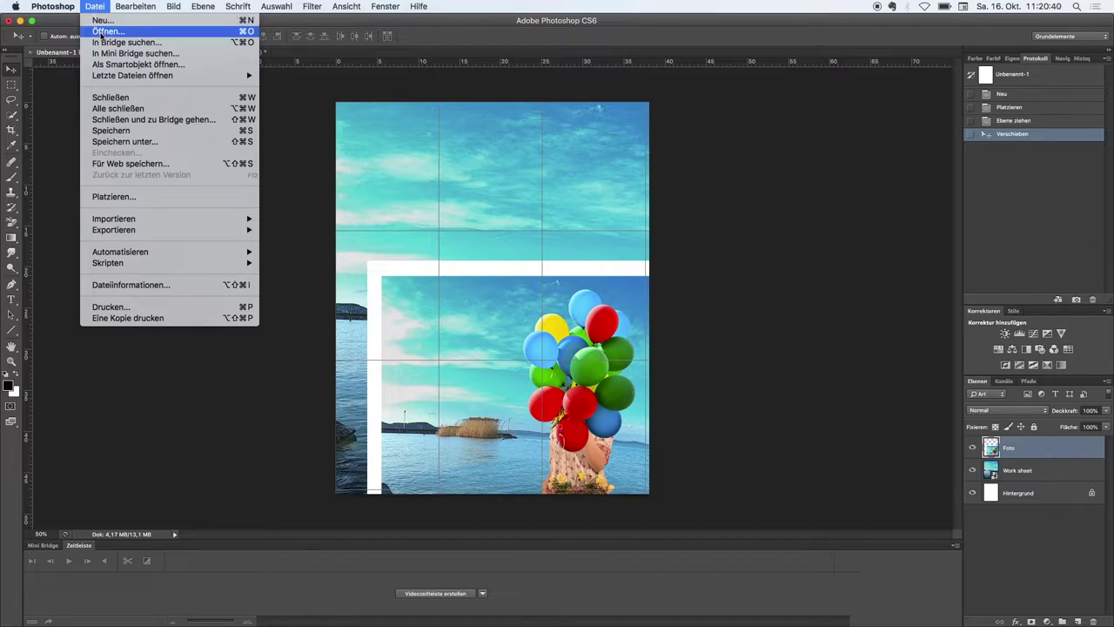
click(155, 252)
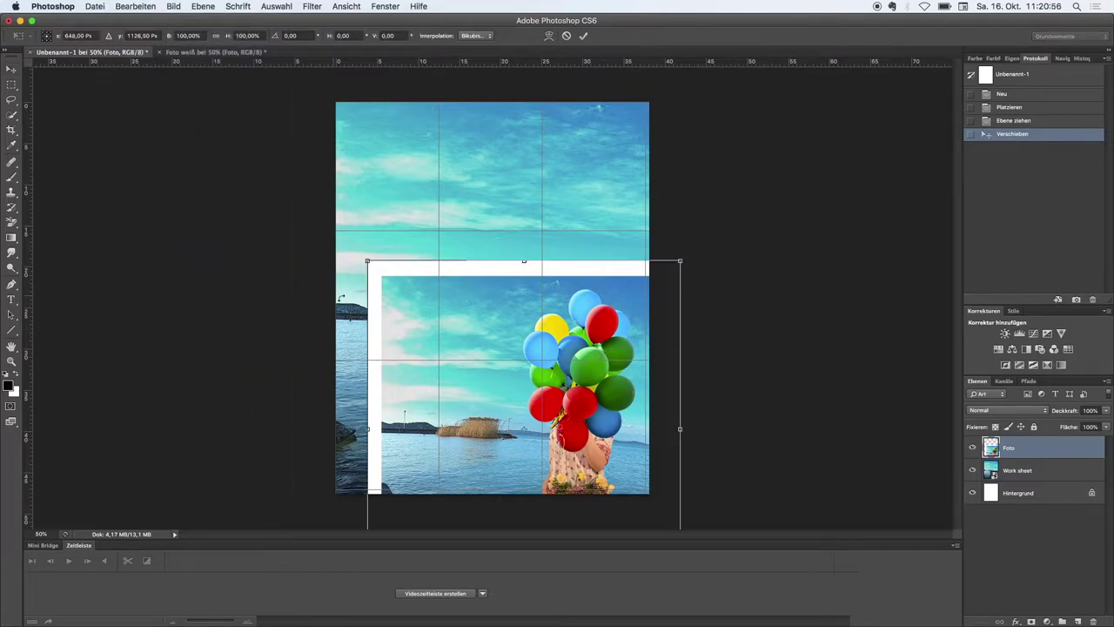
drag(368, 261, 493, 396)
mouse_move(586, 449)
mouse_down()
mouse_move(536, 419)
mouse_move(498, 360)
mouse_move(496, 333)
mouse_up()
click(584, 36)
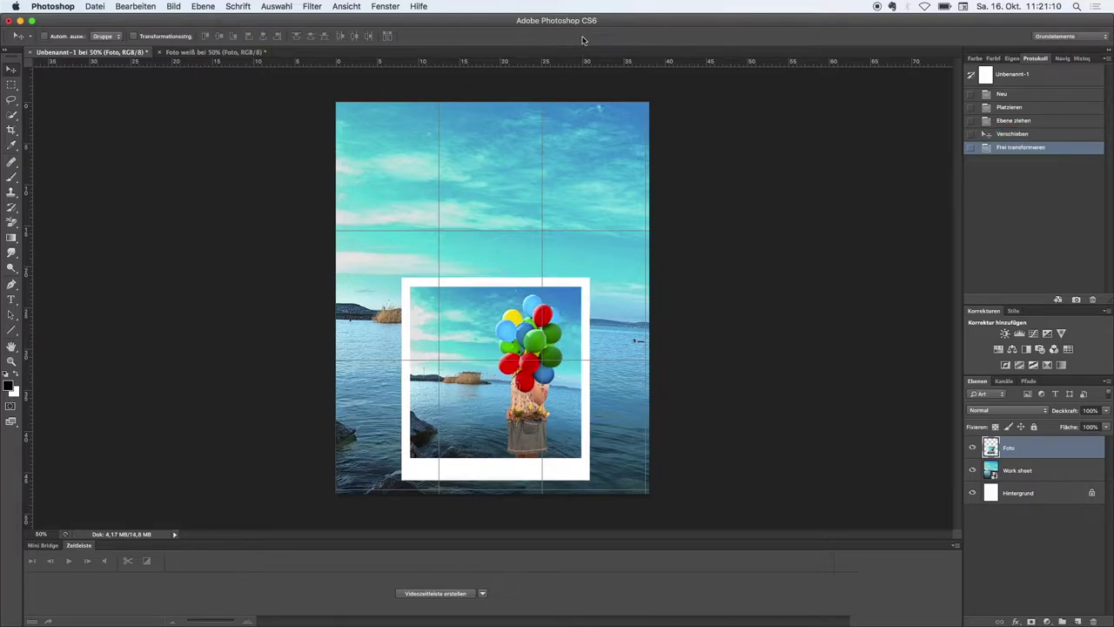
click(11, 359)
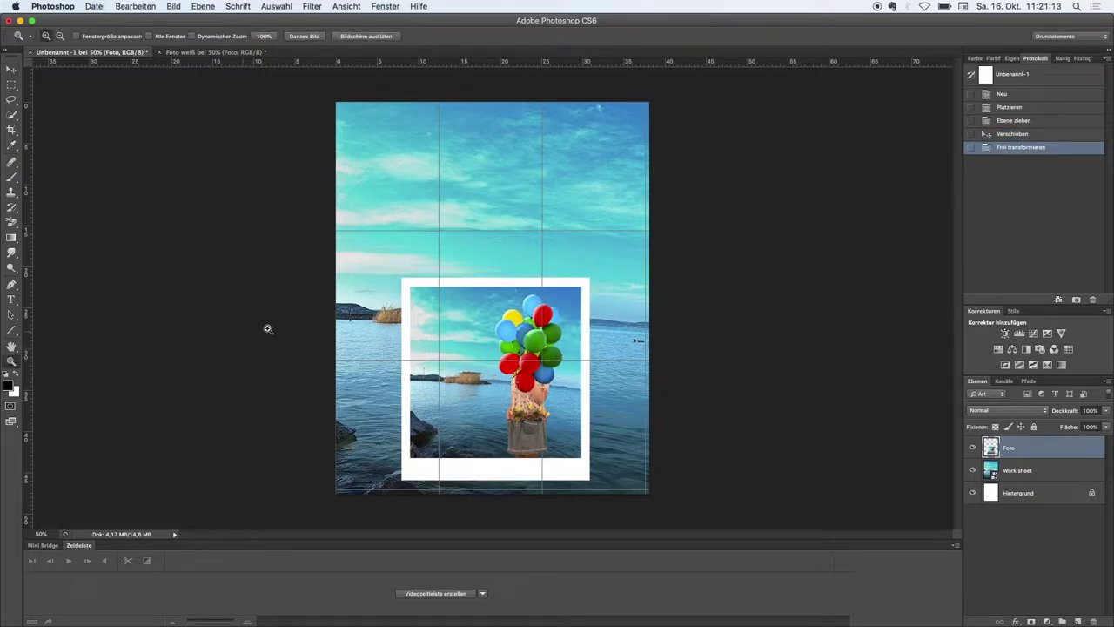
click(443, 322)
- Trace a zigzag pen path along the print's white border and turn it into a selection
click(443, 322)
scroll(443, 322, right, 3)
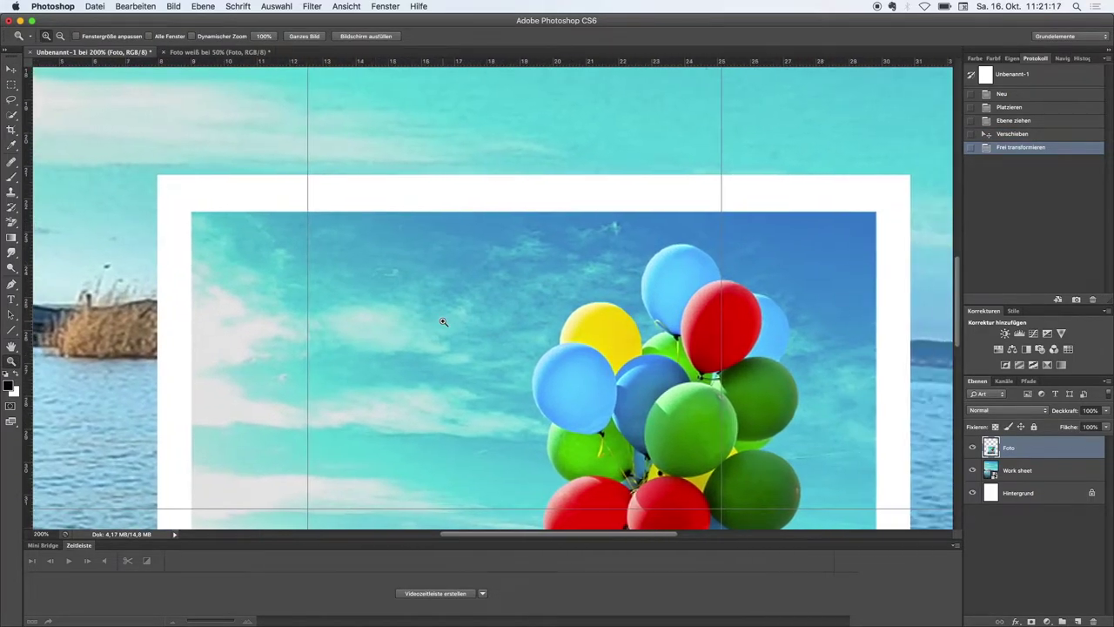
click(12, 286)
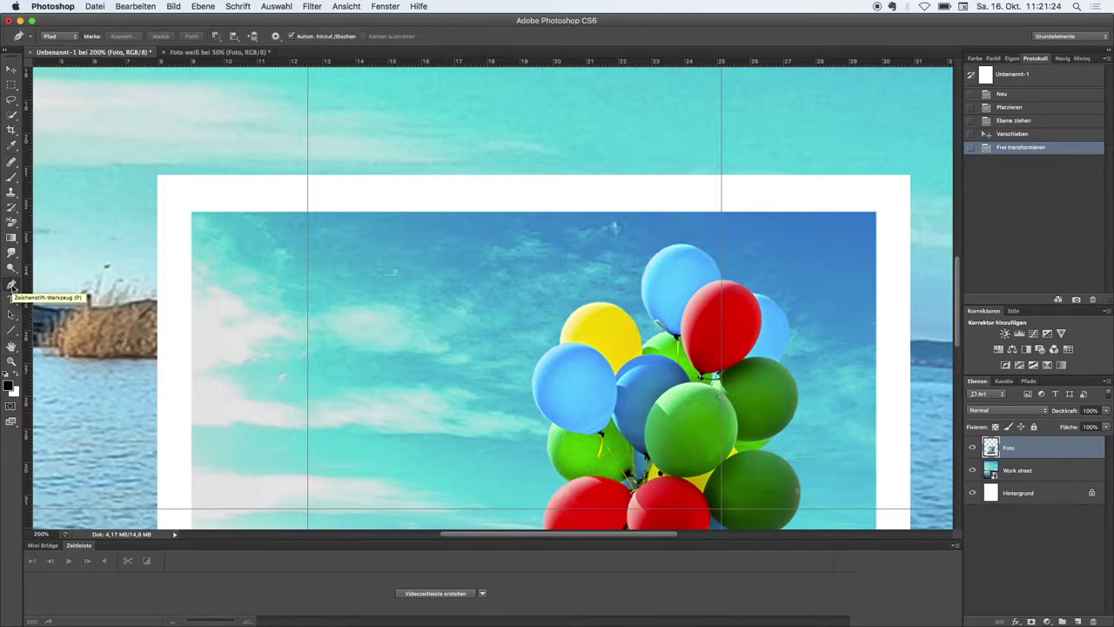
click(159, 177)
click(214, 178)
click(273, 178)
click(361, 180)
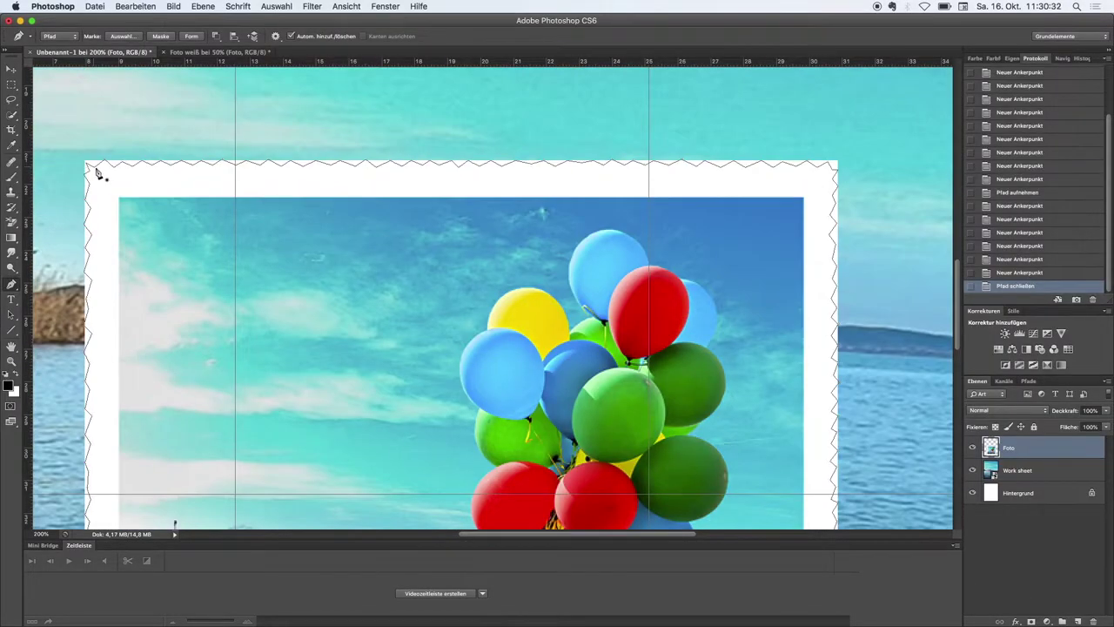
right_click(96, 165)
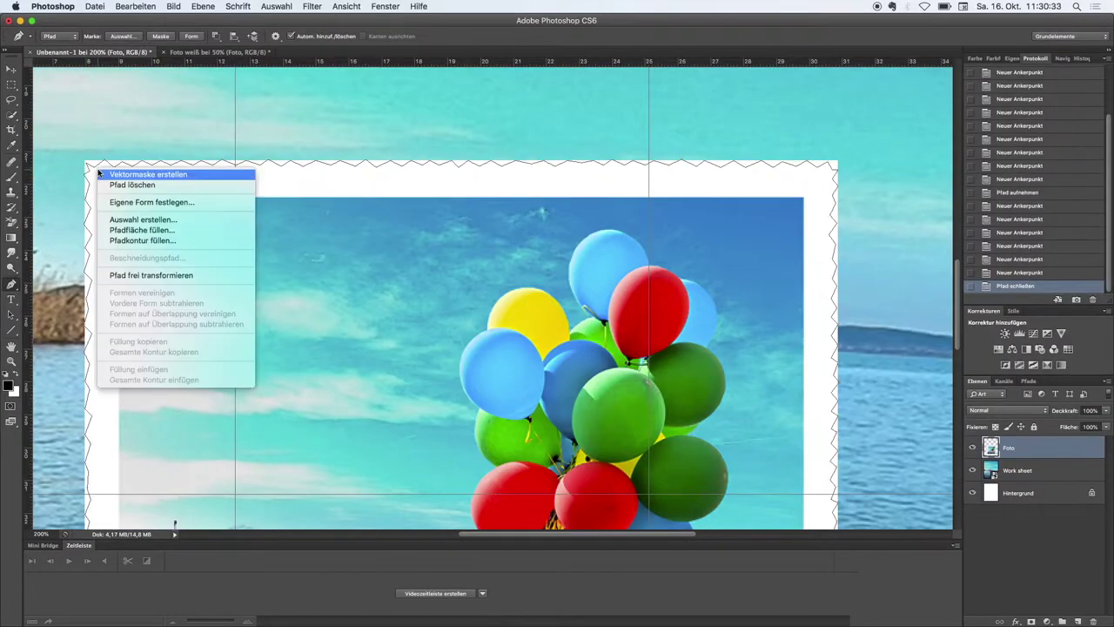
click(131, 218)
click(485, 199)
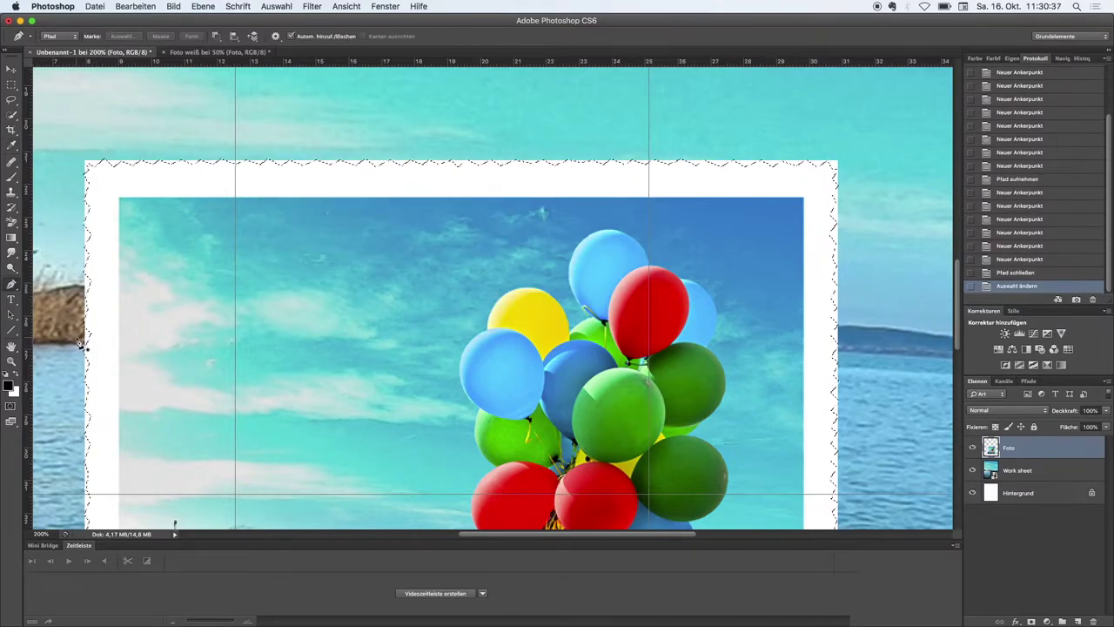
- Delete the border area outside the zigzag edge and deselect
key(h)
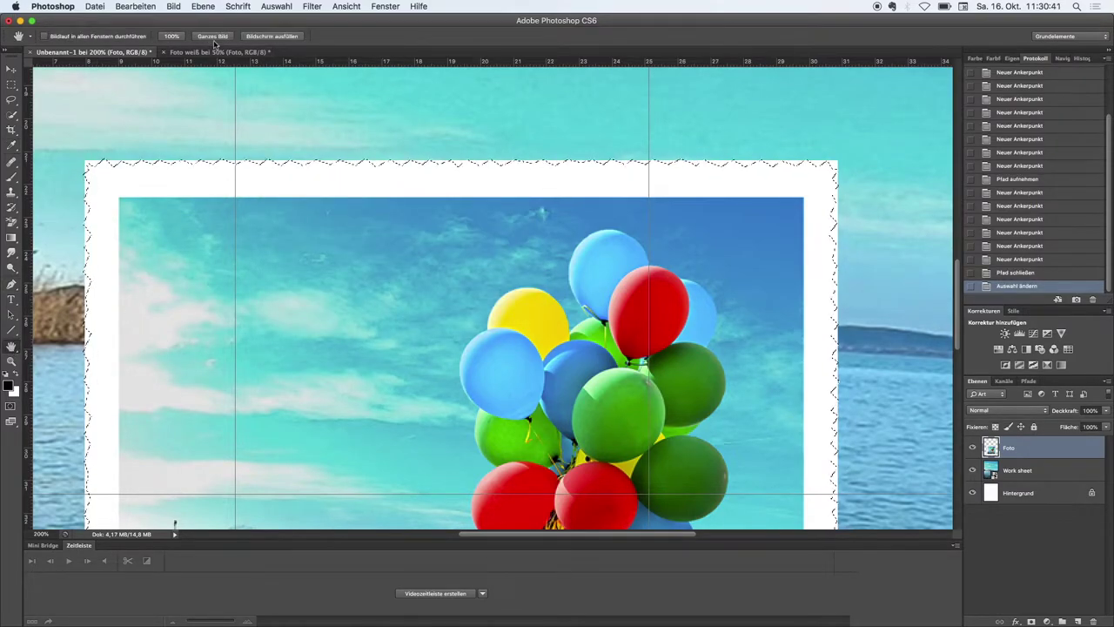
click(214, 38)
key(Delete)
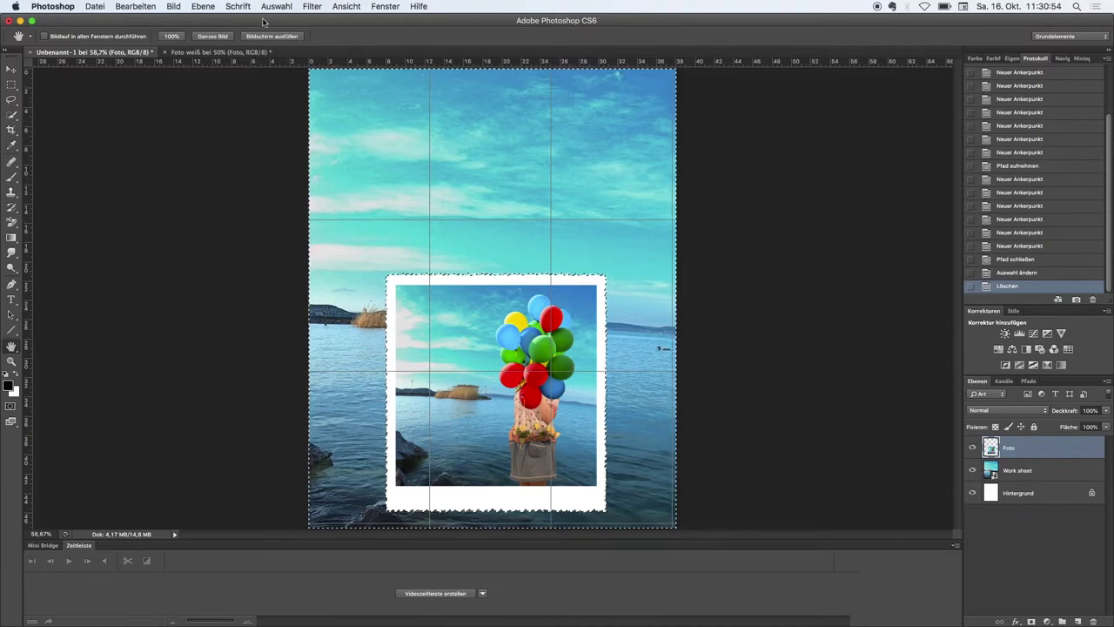
click(275, 7)
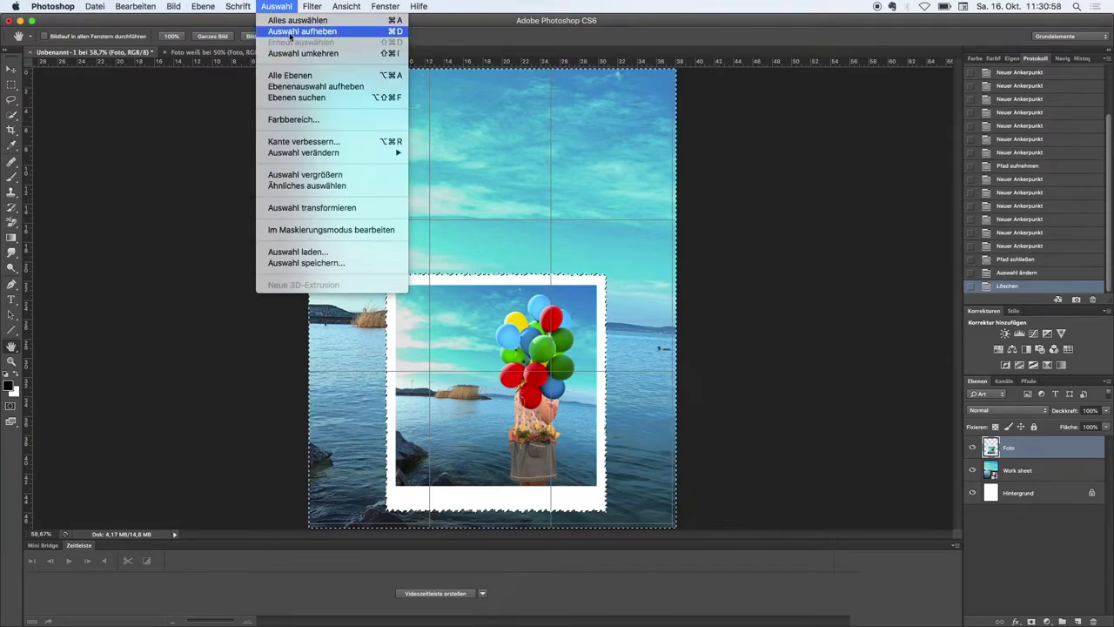
click(291, 32)
click(95, 7)
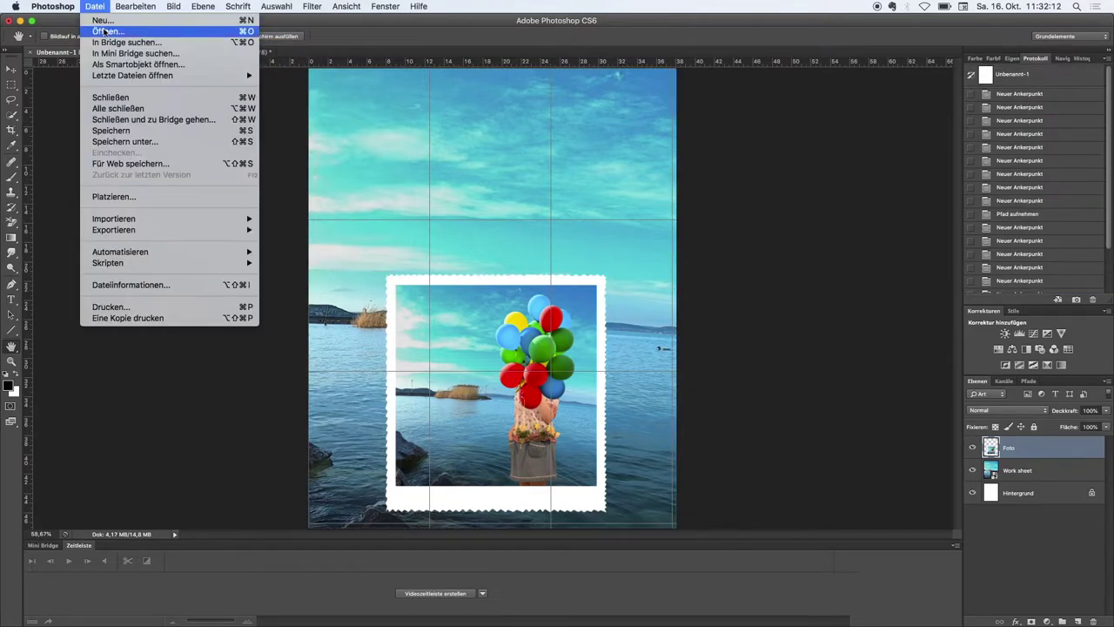
click(104, 33)
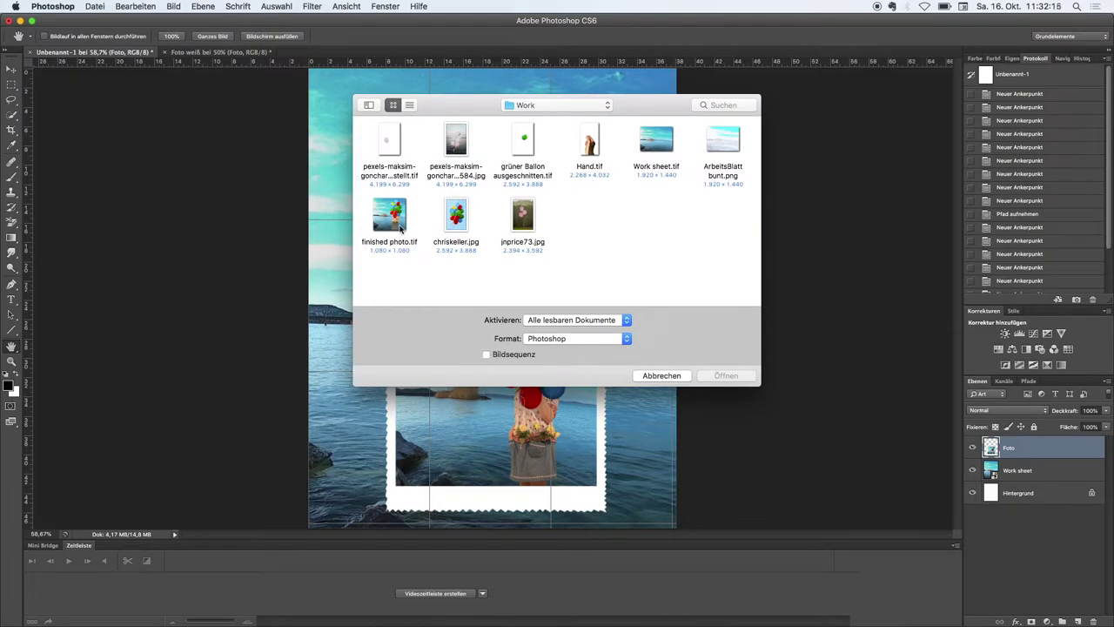
double_click(455, 218)
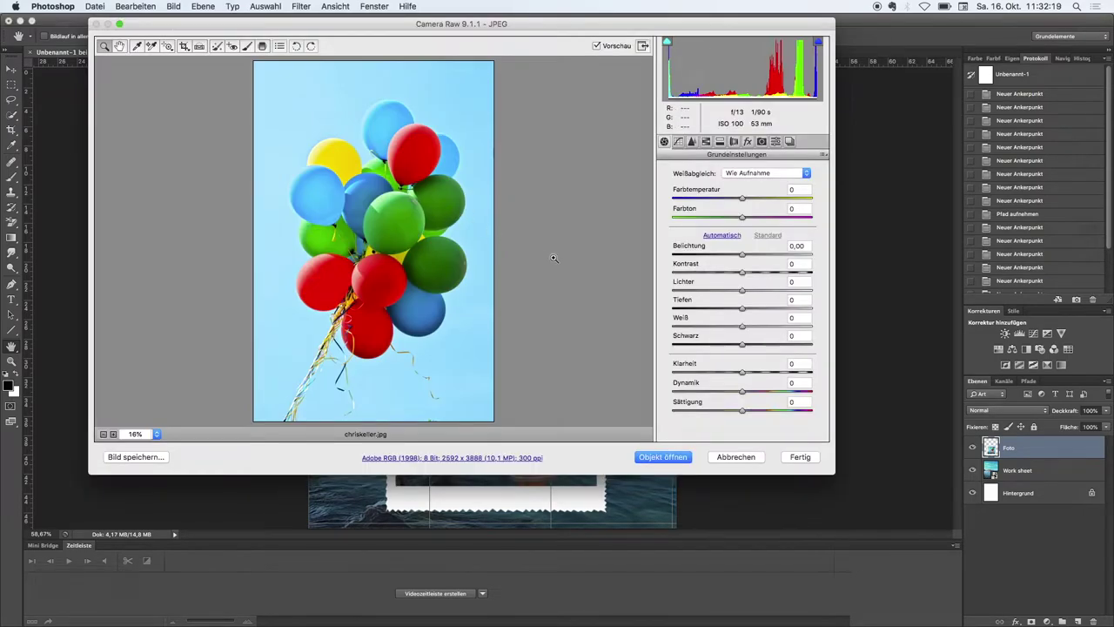
click(661, 457)
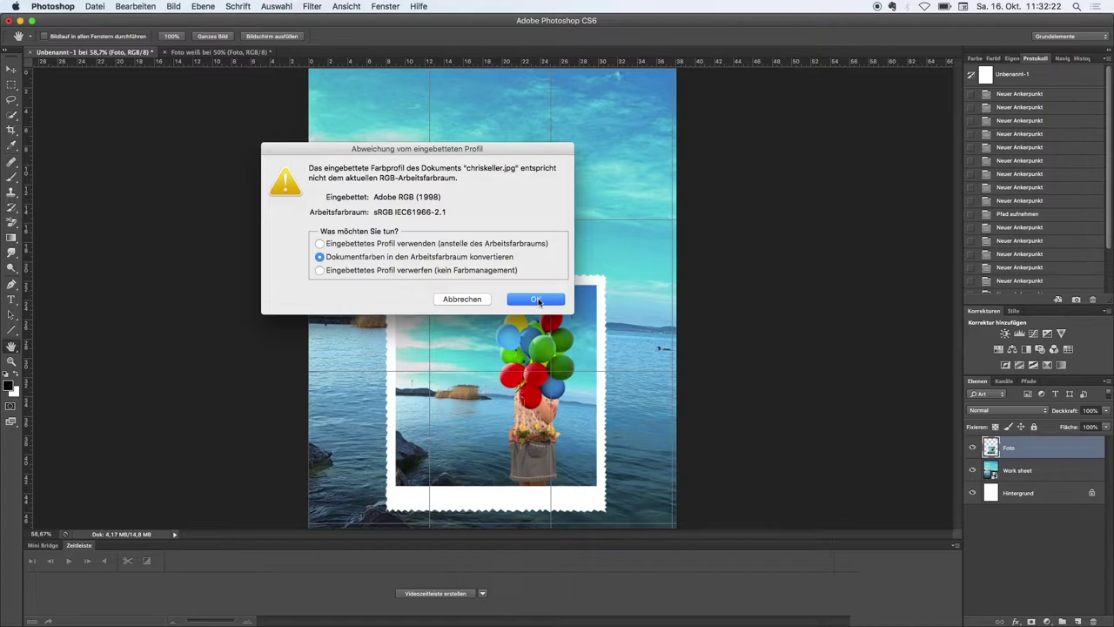
click(538, 301)
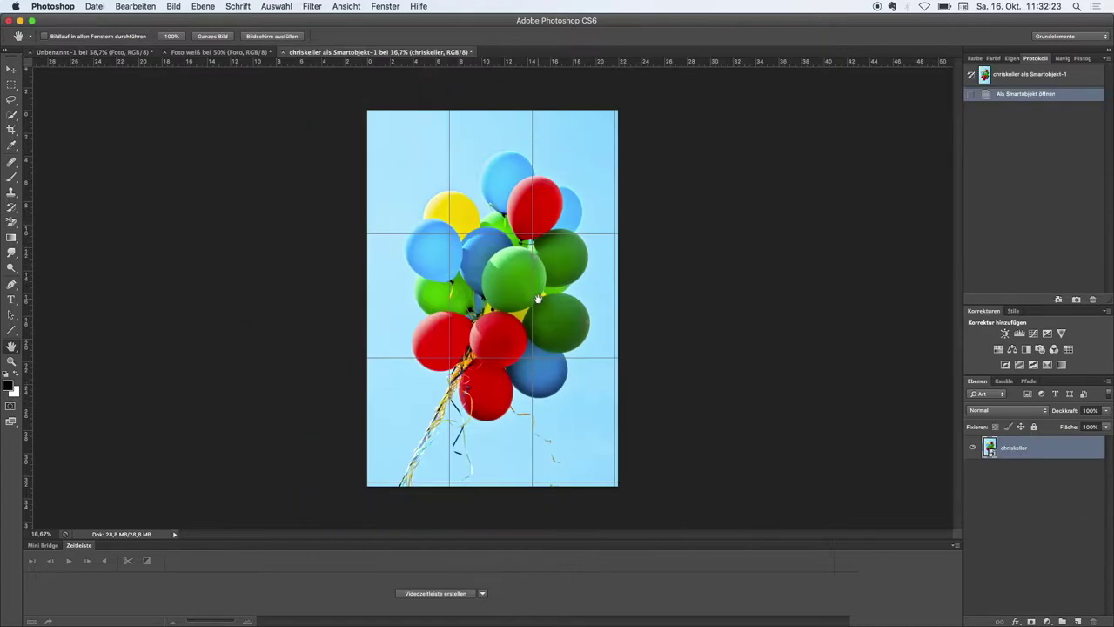
- Zoom in closely on the edge of one blue balloon
click(11, 361)
click(445, 309)
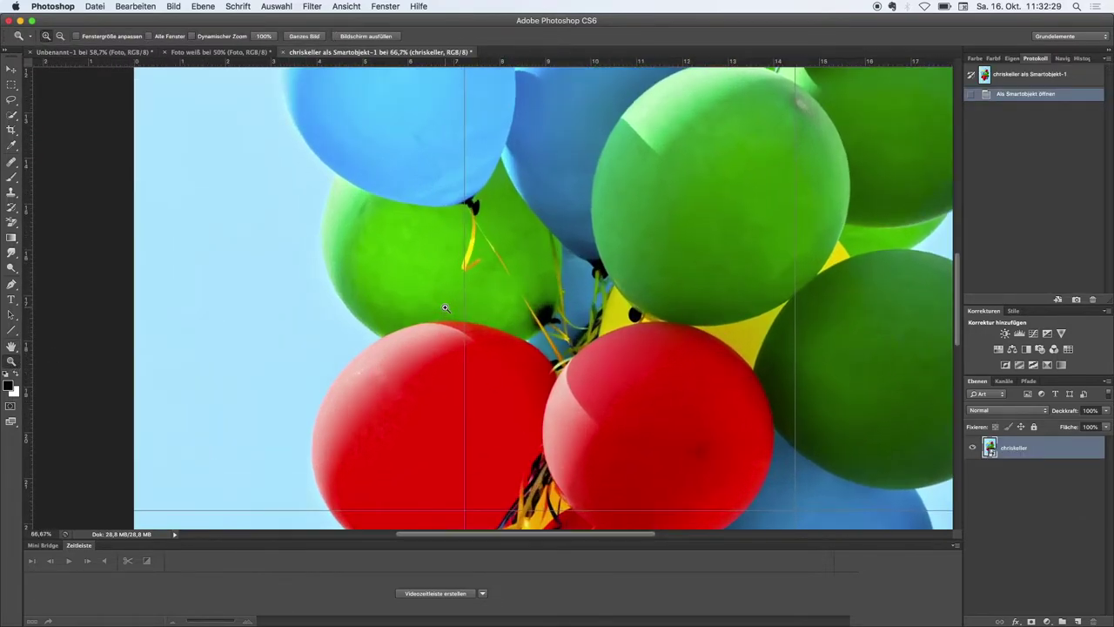
click(445, 309)
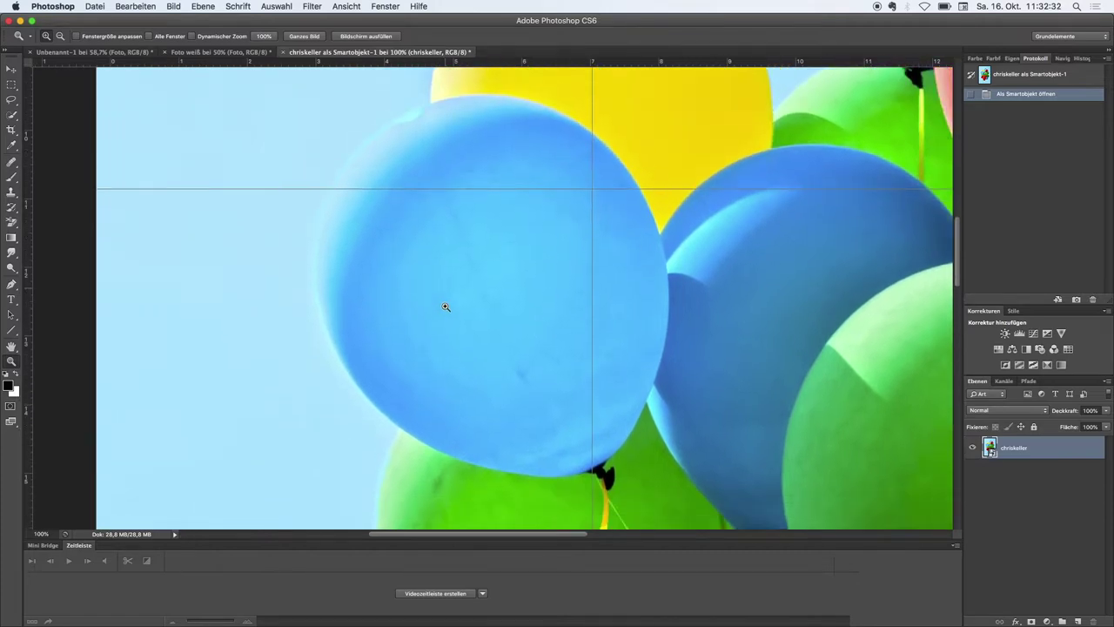
scroll(445, 308, down, 5)
scroll(445, 307, up, 5)
scroll(445, 307, left, 4)
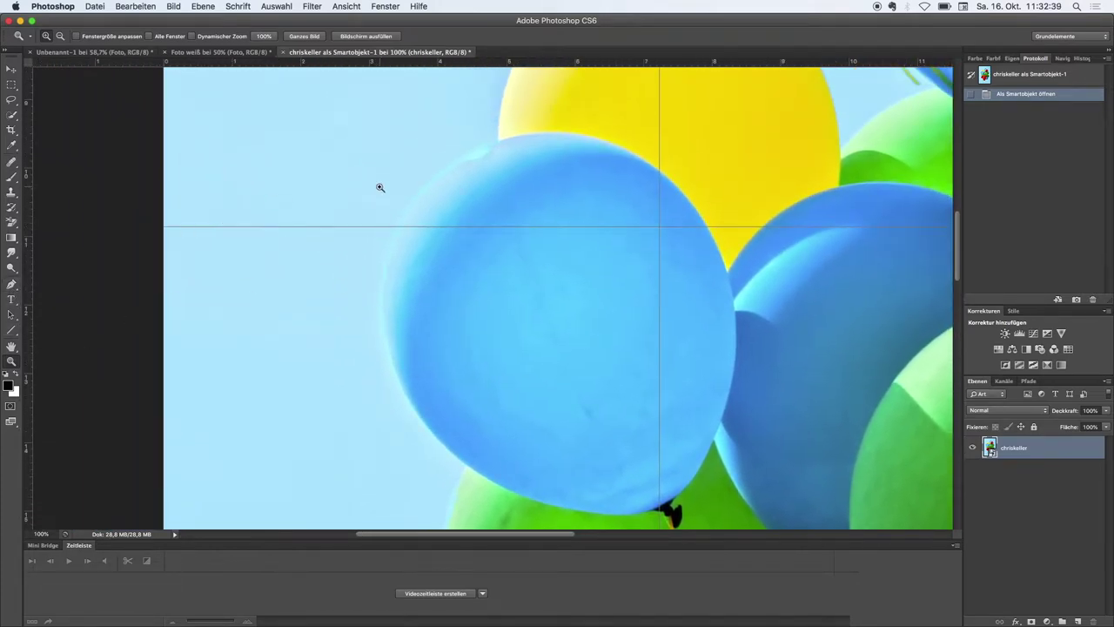
click(310, 272)
scroll(263, 290, up, 4)
scroll(263, 290, right, 4)
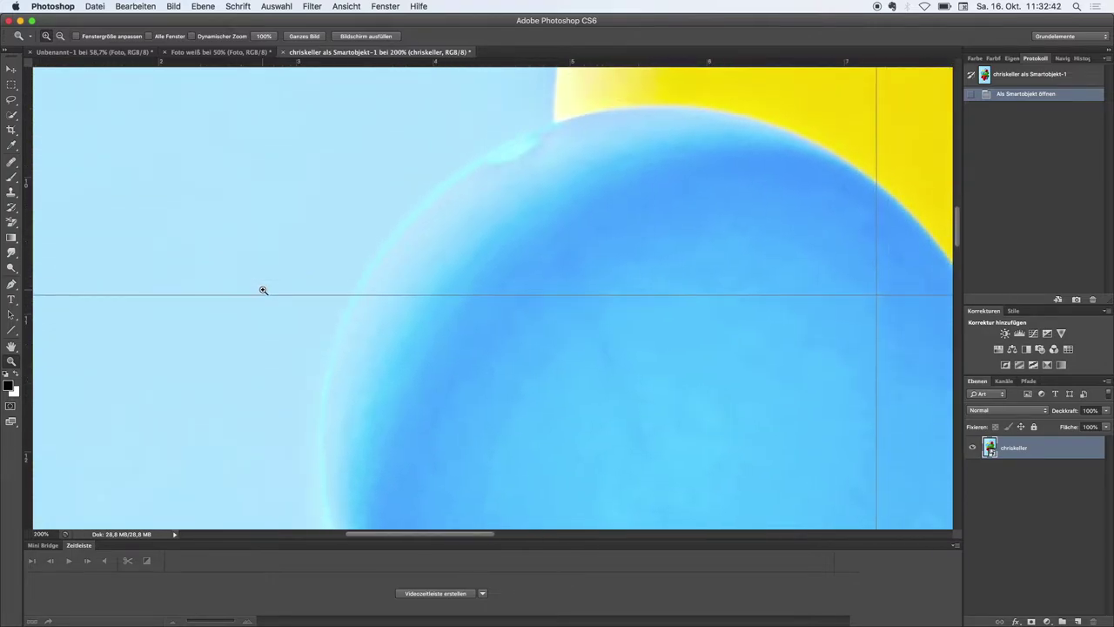
- Trace the blue balloon with the Pen tool and make a 0.1 px selection from the path
click(11, 286)
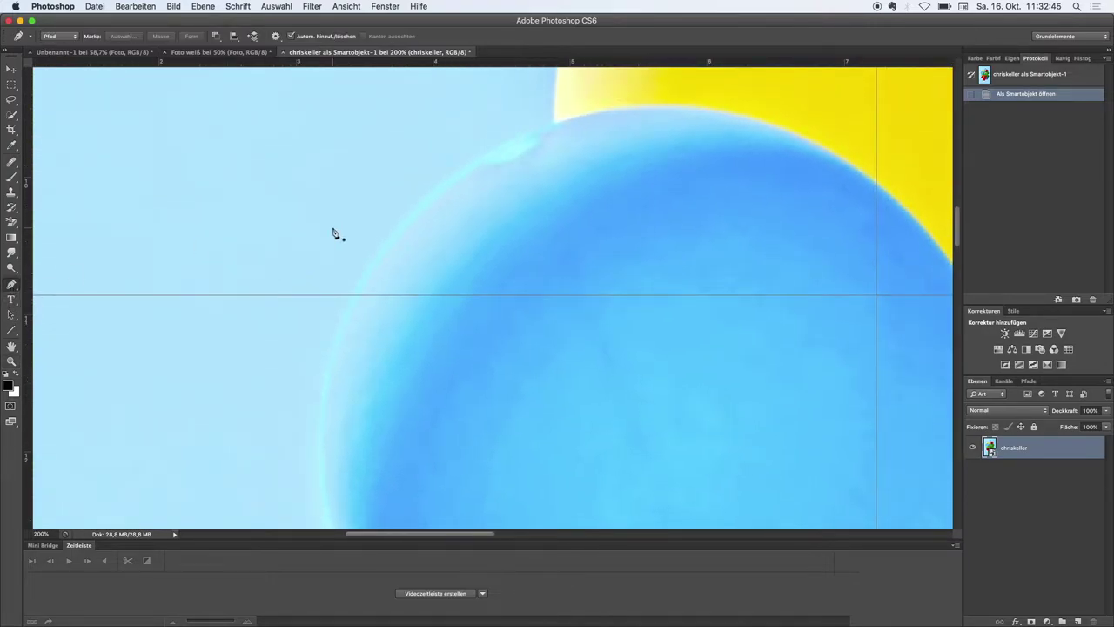
click(554, 131)
click(522, 143)
click(492, 158)
click(464, 174)
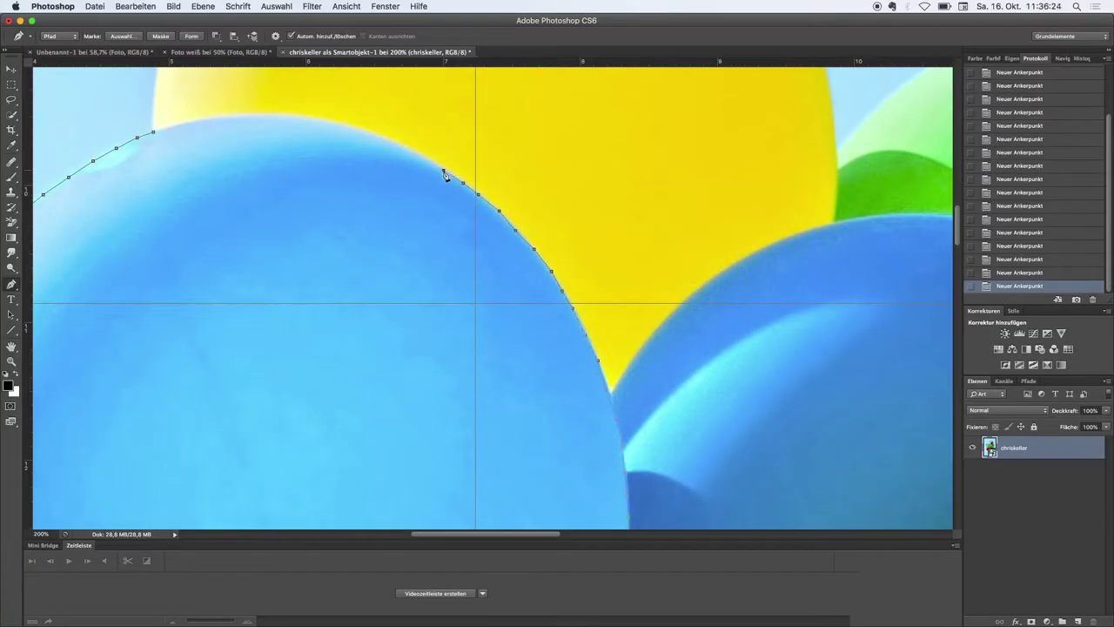
right_click(174, 178)
click(221, 216)
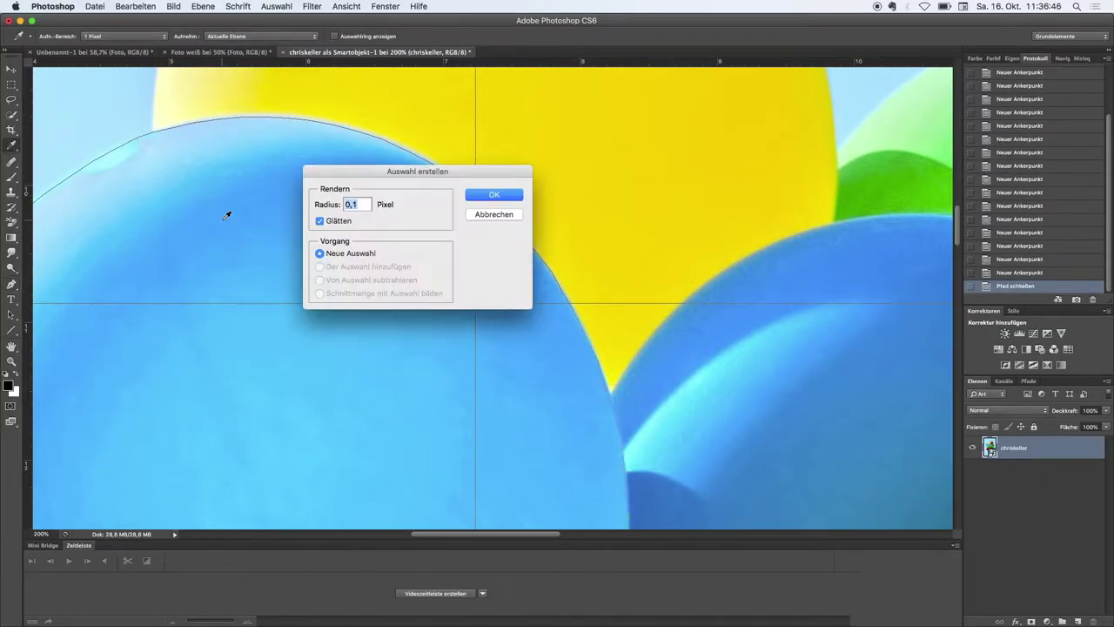
click(474, 195)
key(z)
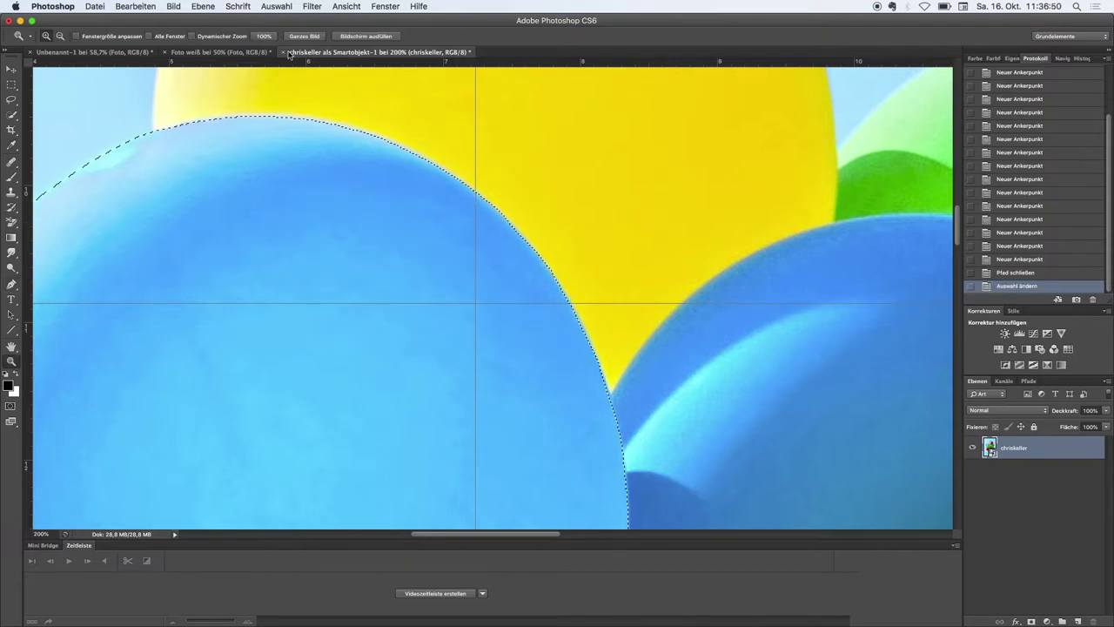
key(ctrl+0)
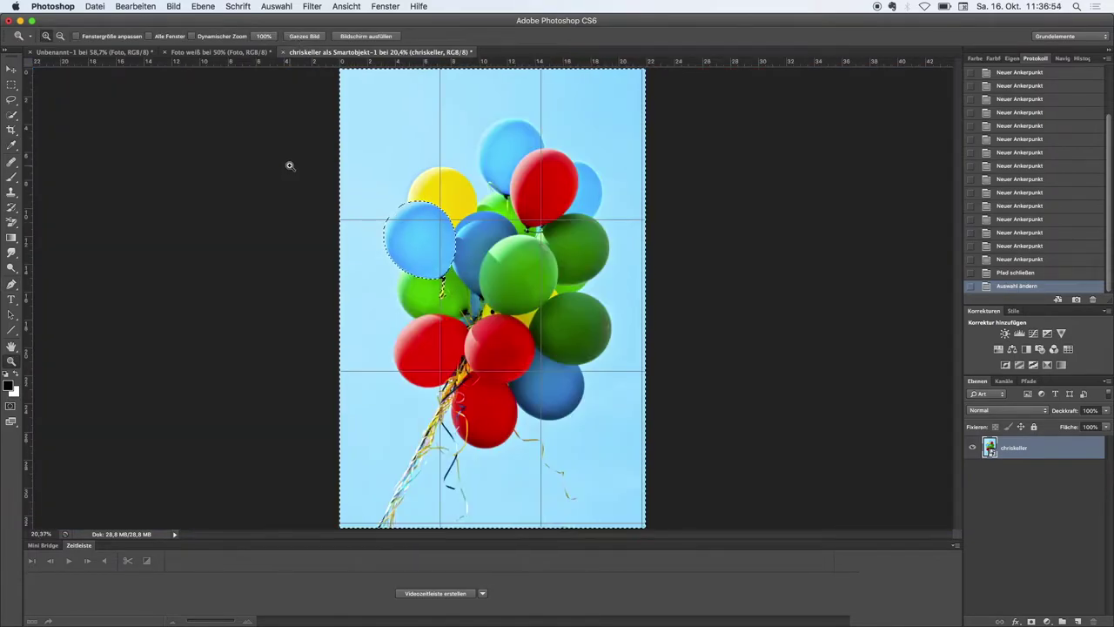
- Rasterize the chriskeller layer, delete everything outside the balloon and deselect
right_click(1047, 448)
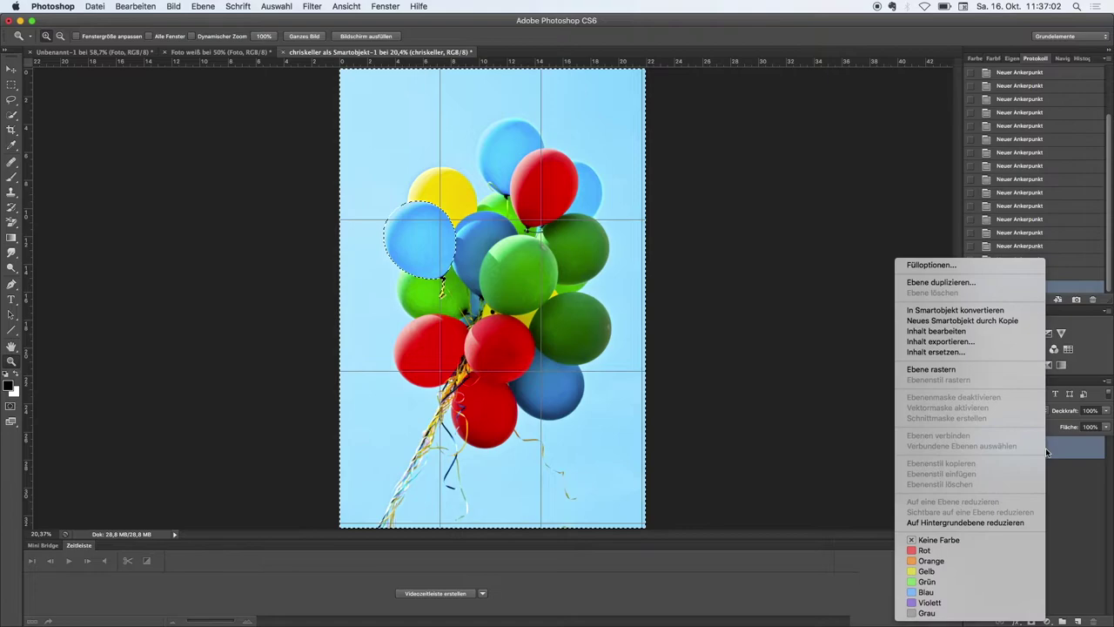
click(948, 374)
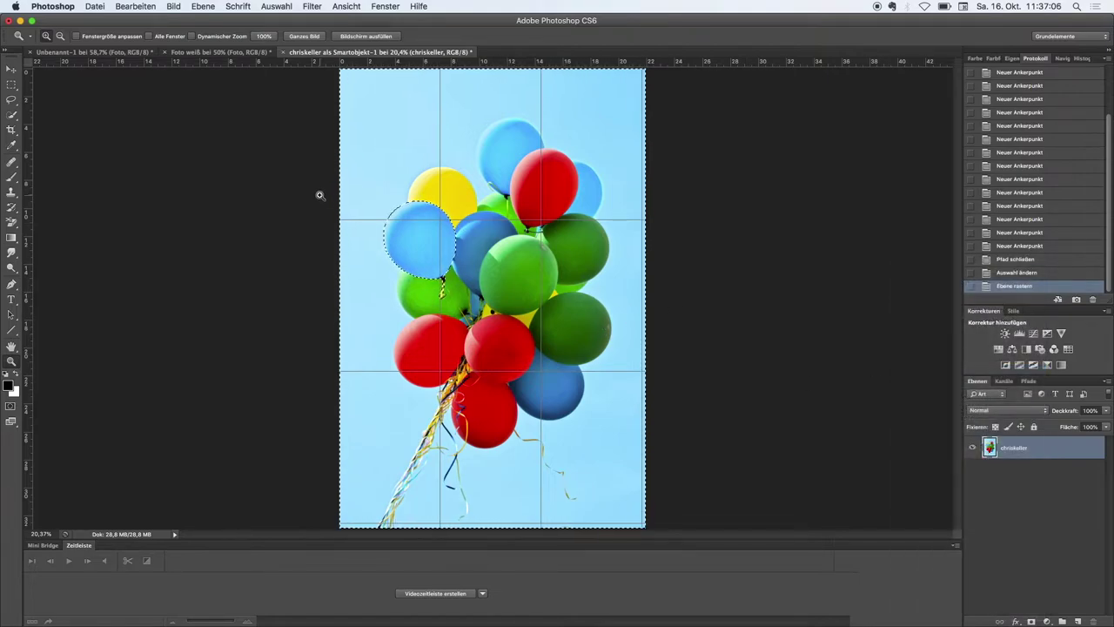
key(Delete)
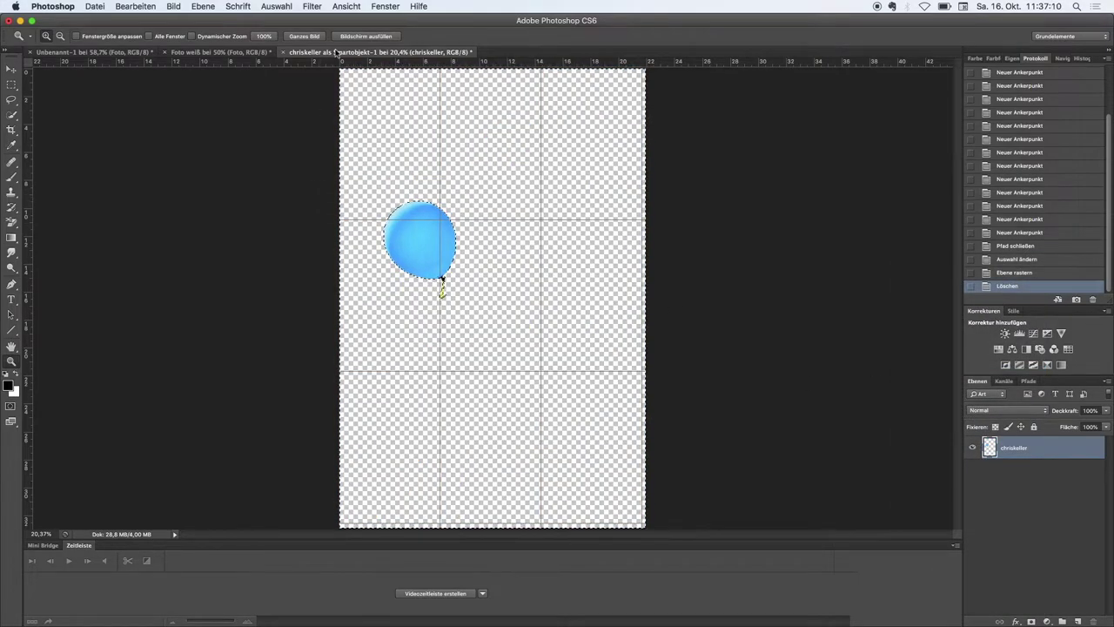
click(276, 6)
click(287, 32)
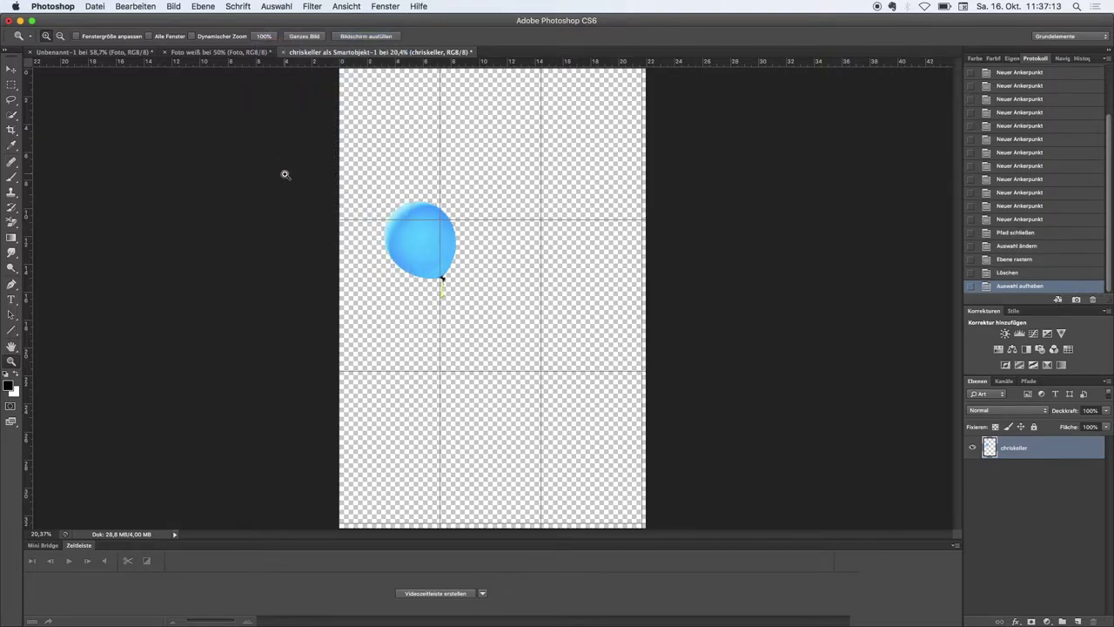
- Open jnprice73.jpg through Camera Raw, accepting the colour profile conversion
click(95, 6)
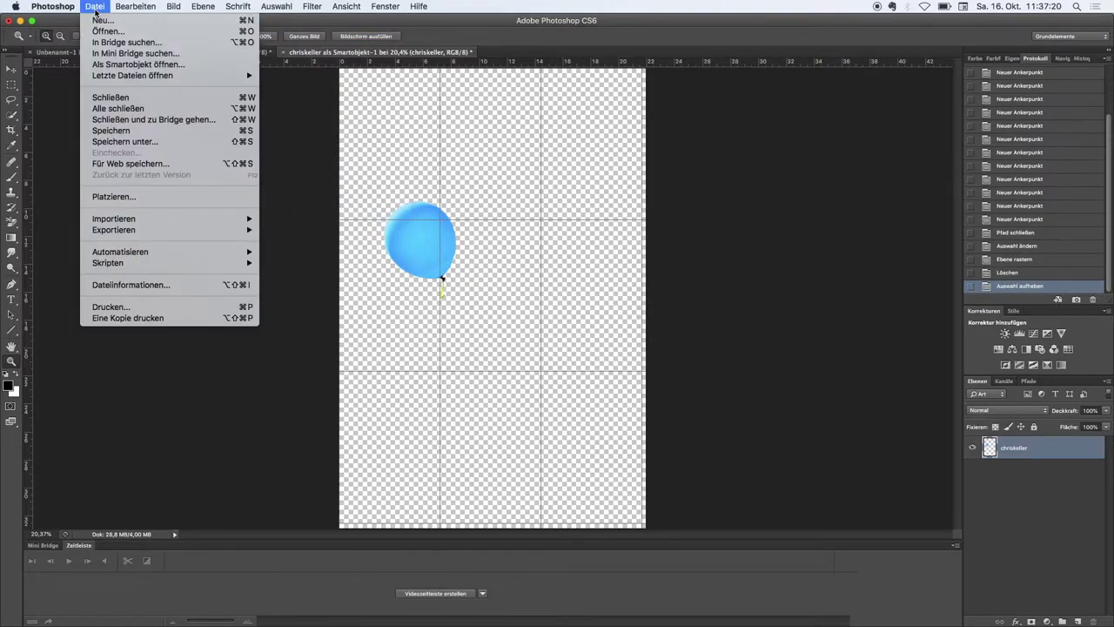
click(109, 26)
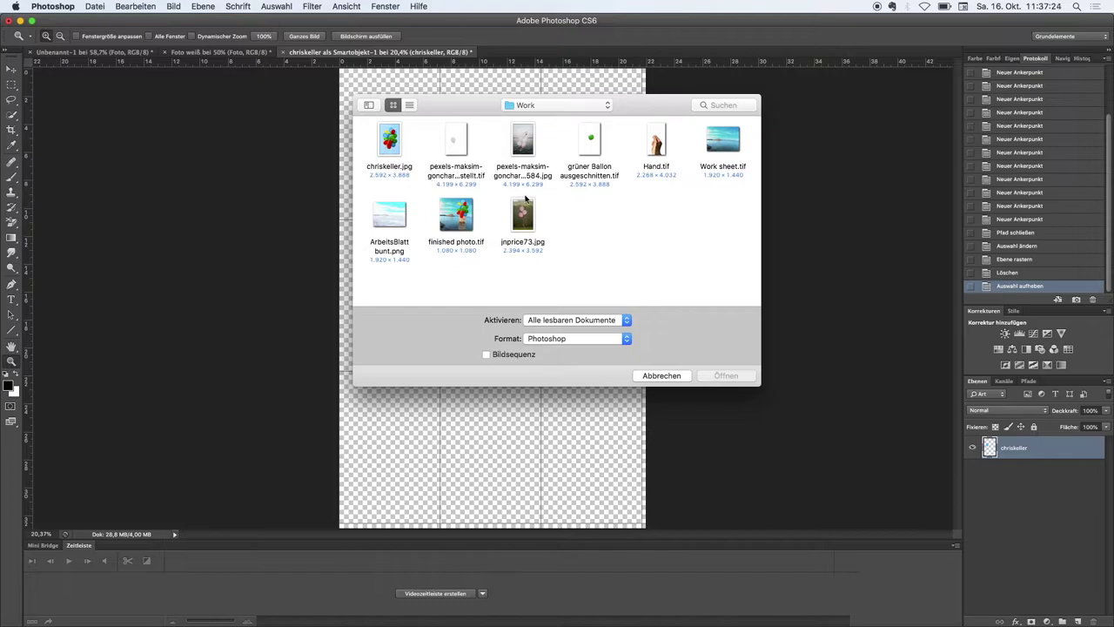
click(520, 204)
click(726, 376)
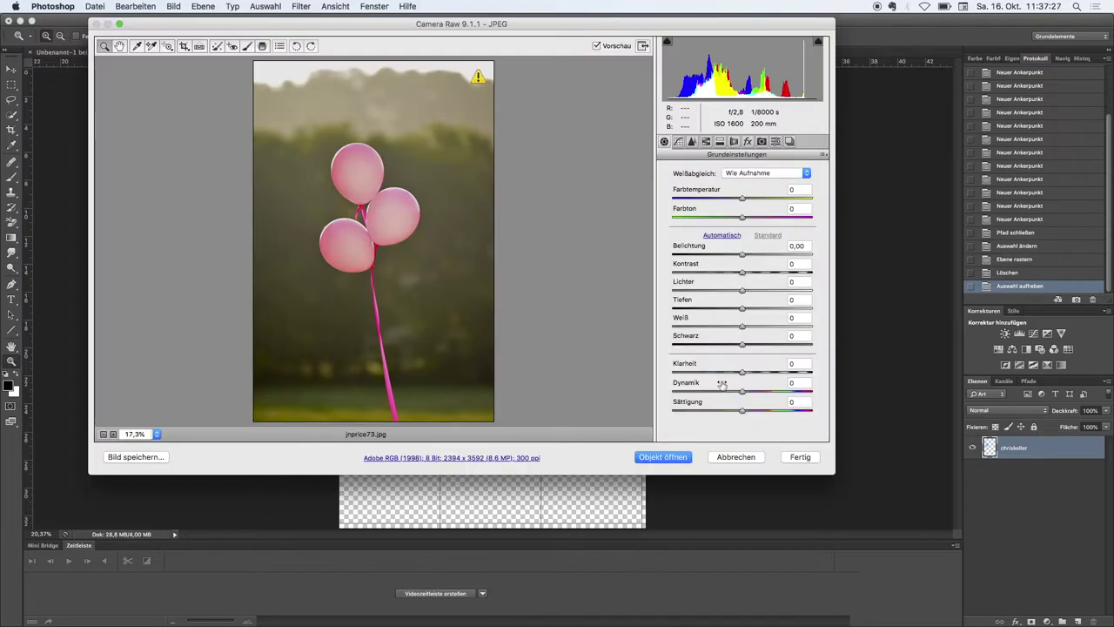
click(663, 462)
click(537, 299)
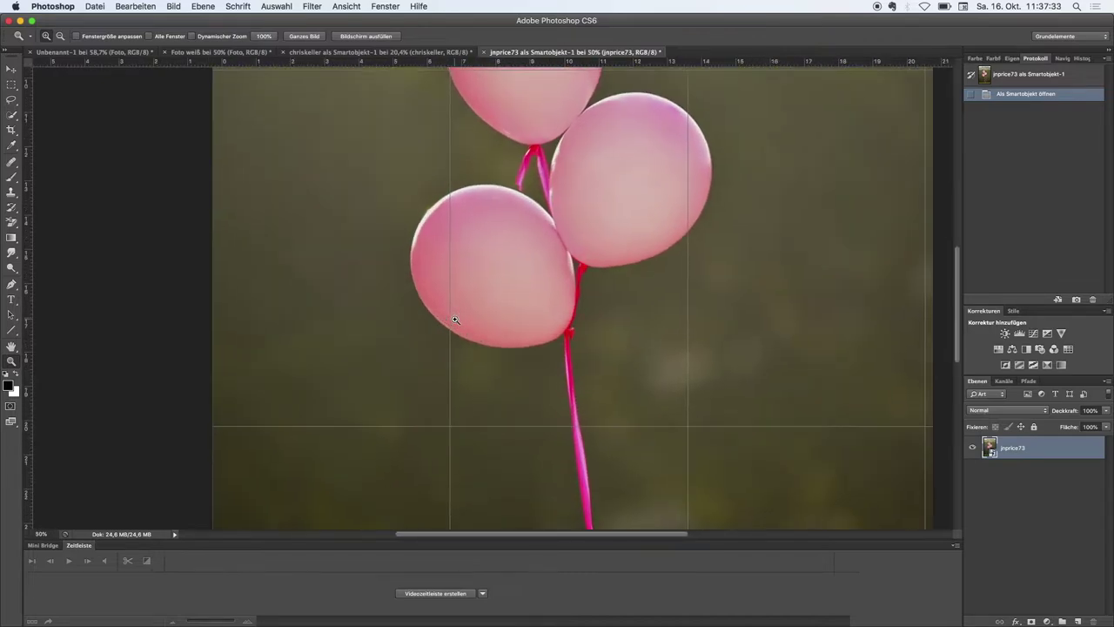
- Rasterize the pink balloons layer and zoom in on the top balloon's edge
click(454, 320)
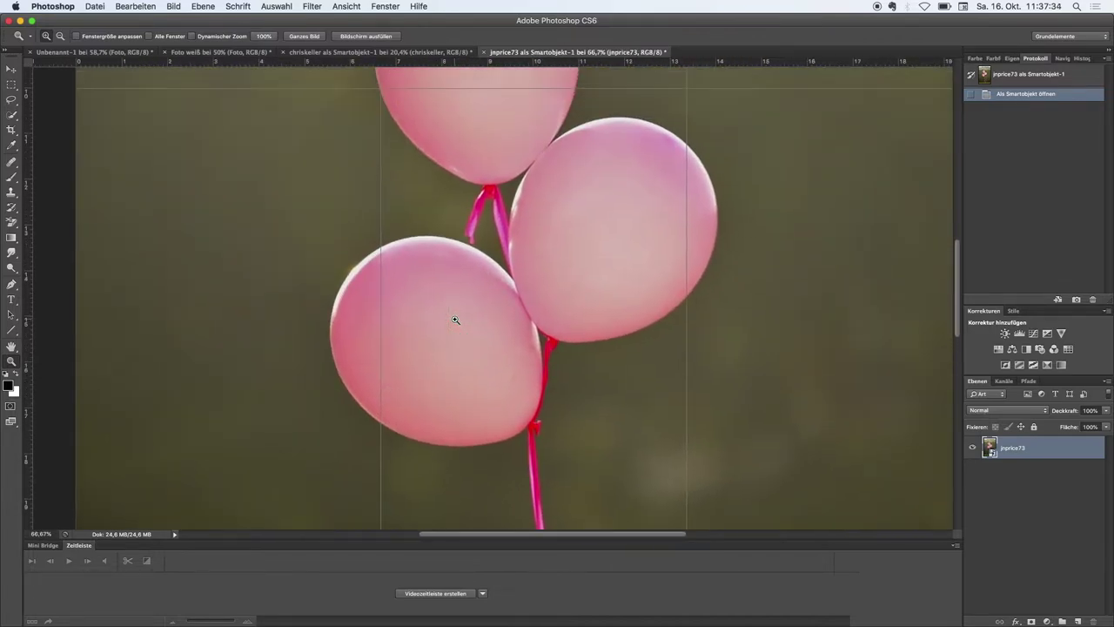
right_click(1042, 450)
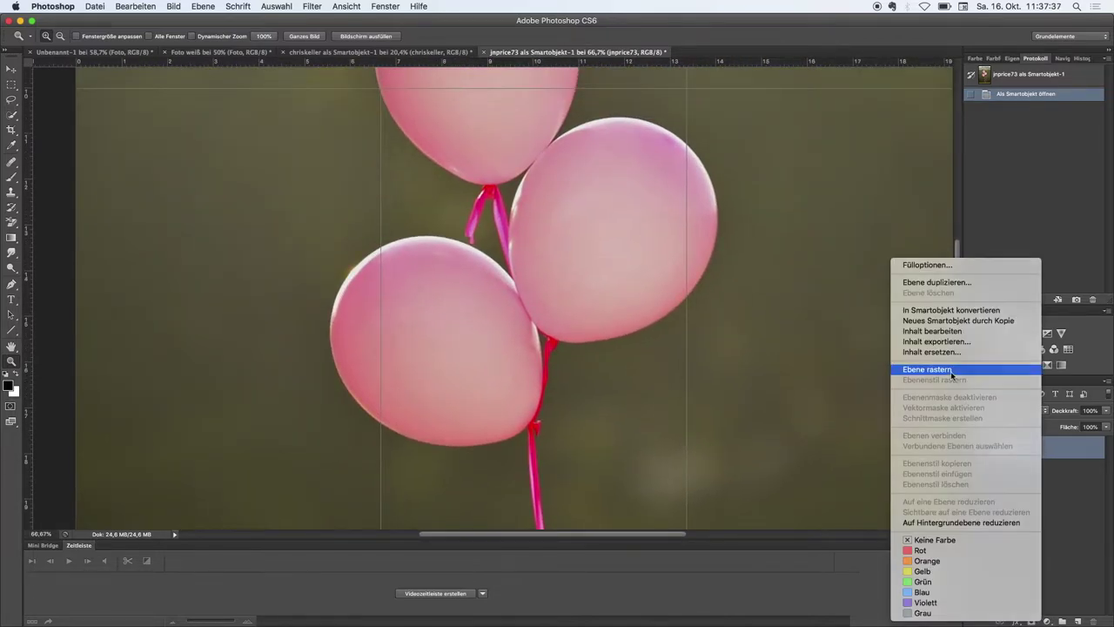
click(953, 373)
scroll(405, 349, up, 3)
click(405, 349)
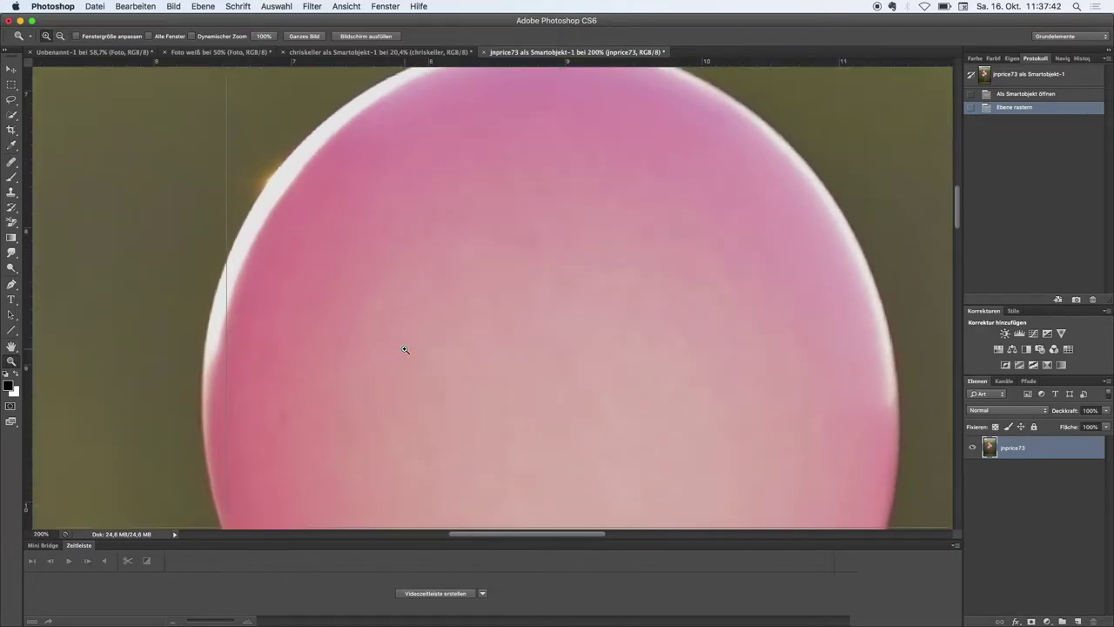
click(404, 349)
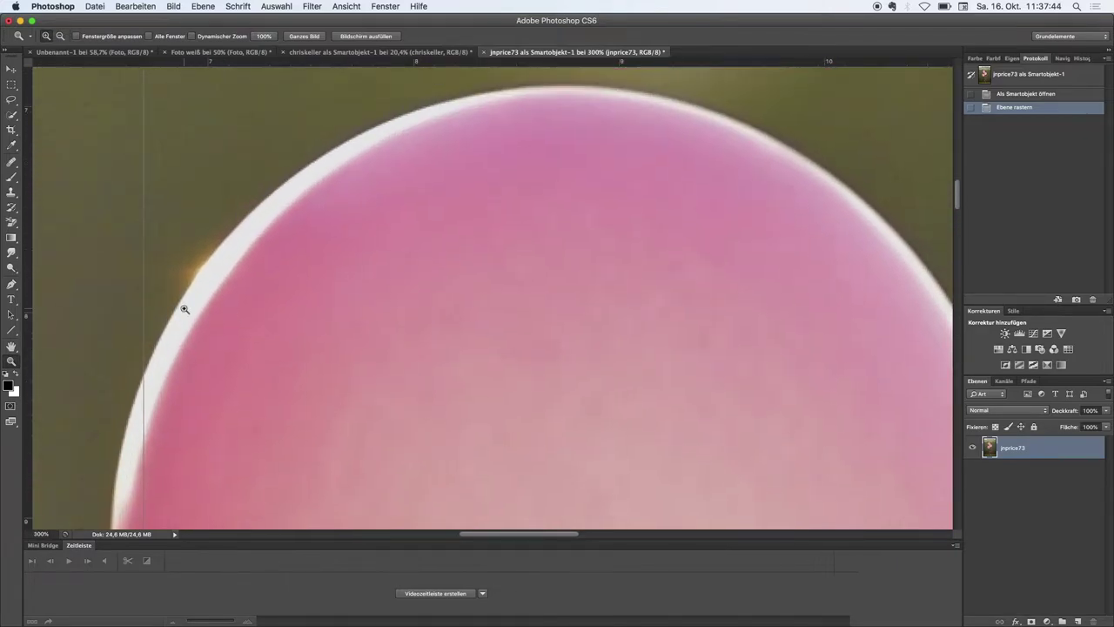
- Trace a pen path around the three pink balloons and string, then make it a selection
click(12, 285)
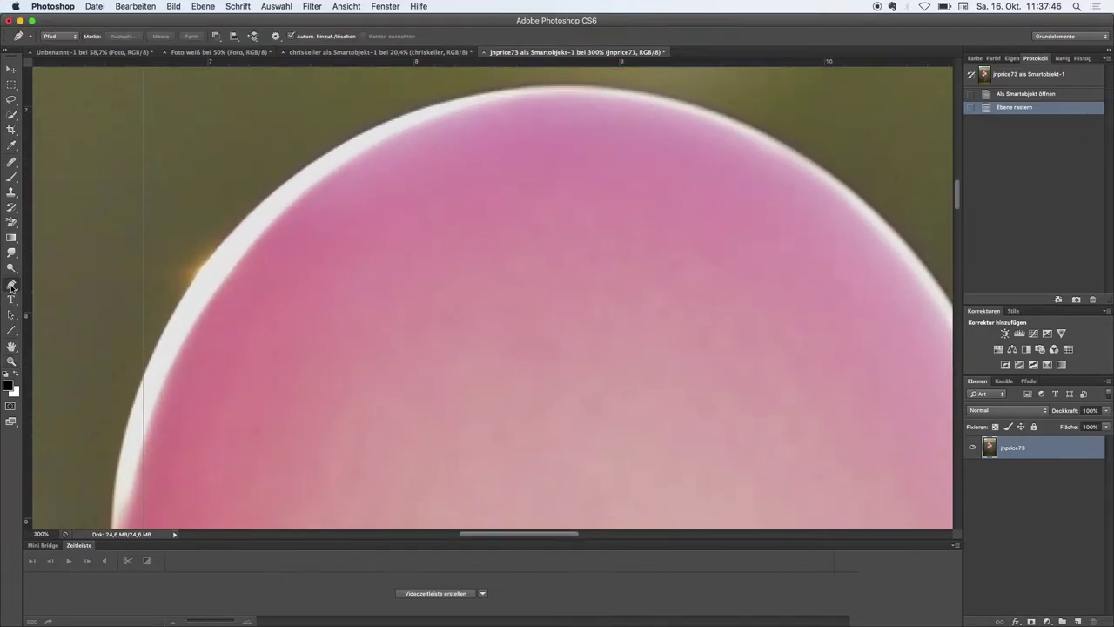
click(470, 99)
click(435, 107)
click(370, 133)
click(304, 169)
click(253, 209)
click(206, 261)
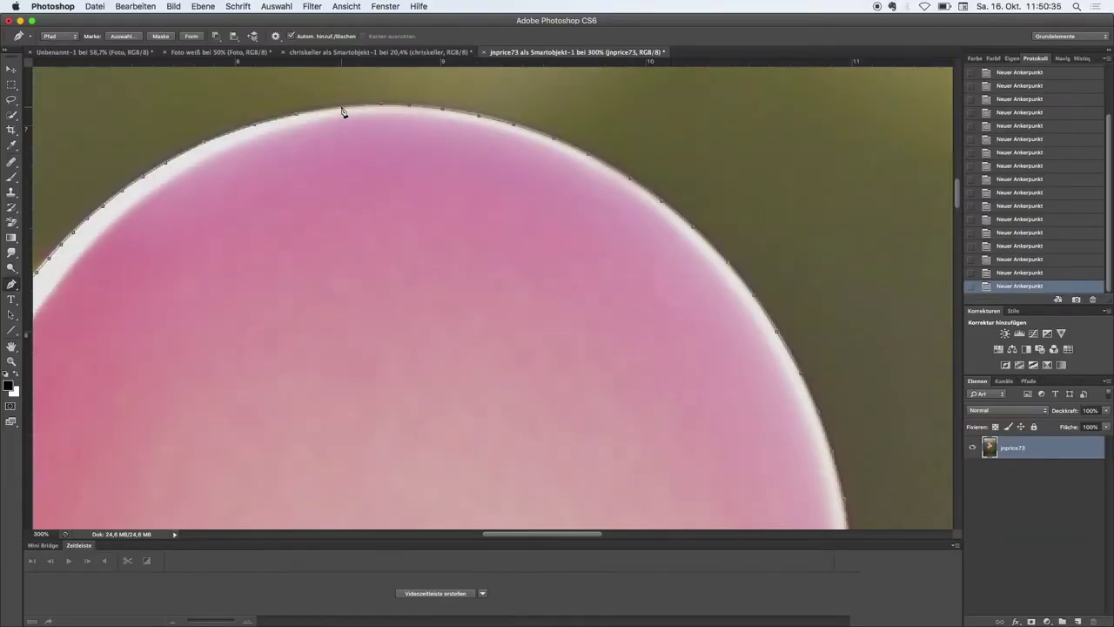
click(296, 115)
right_click(297, 115)
click(339, 166)
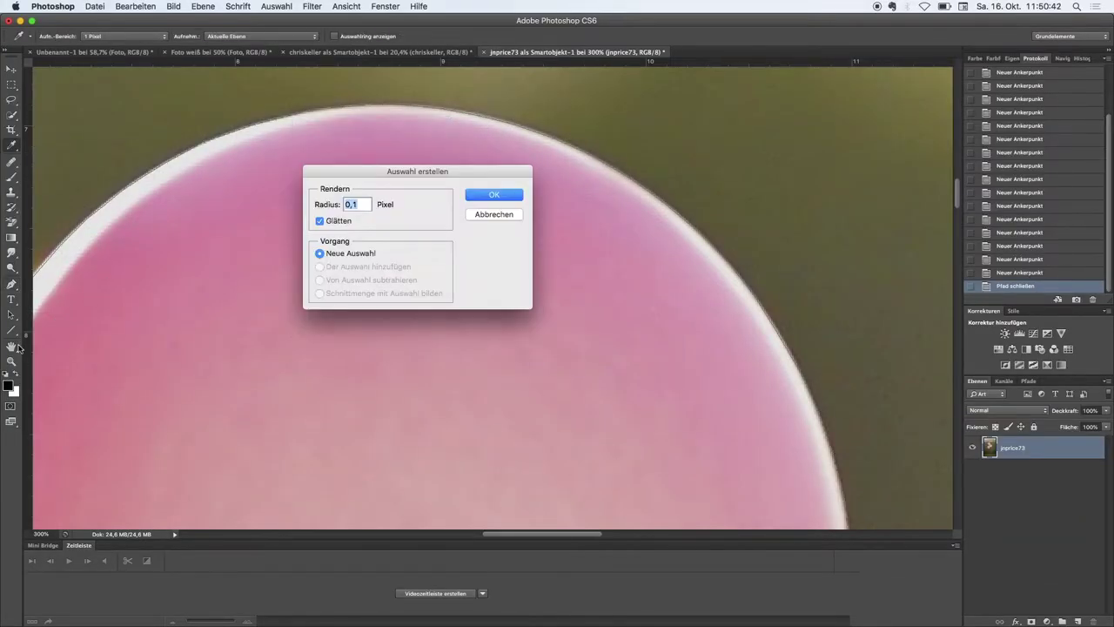
click(478, 195)
- Delete everything around the pink balloons and deselect
key(h)
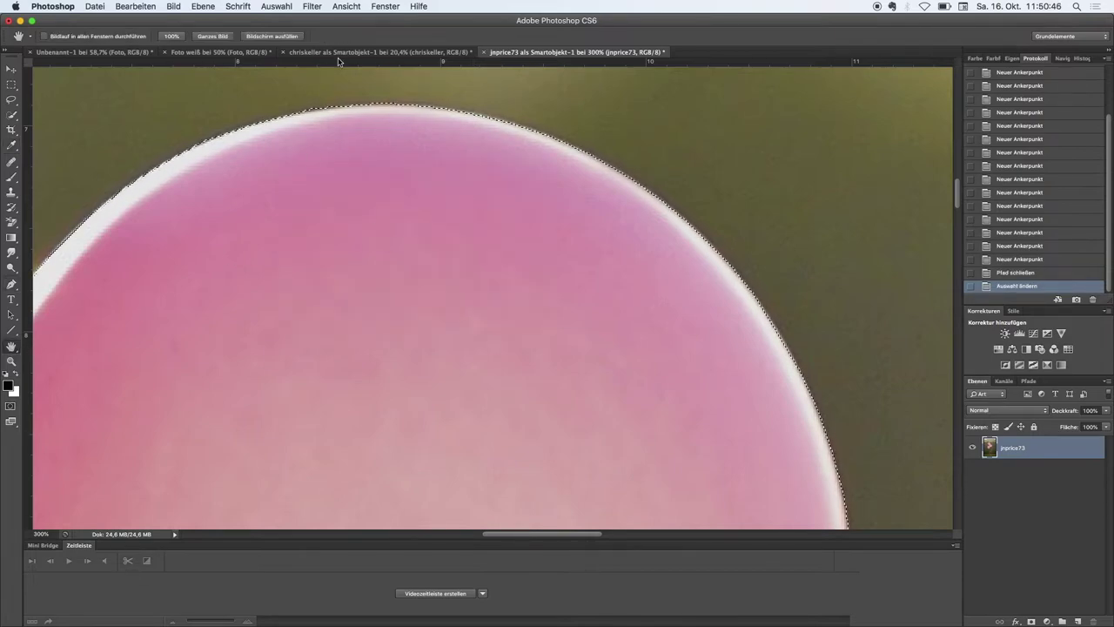
click(213, 36)
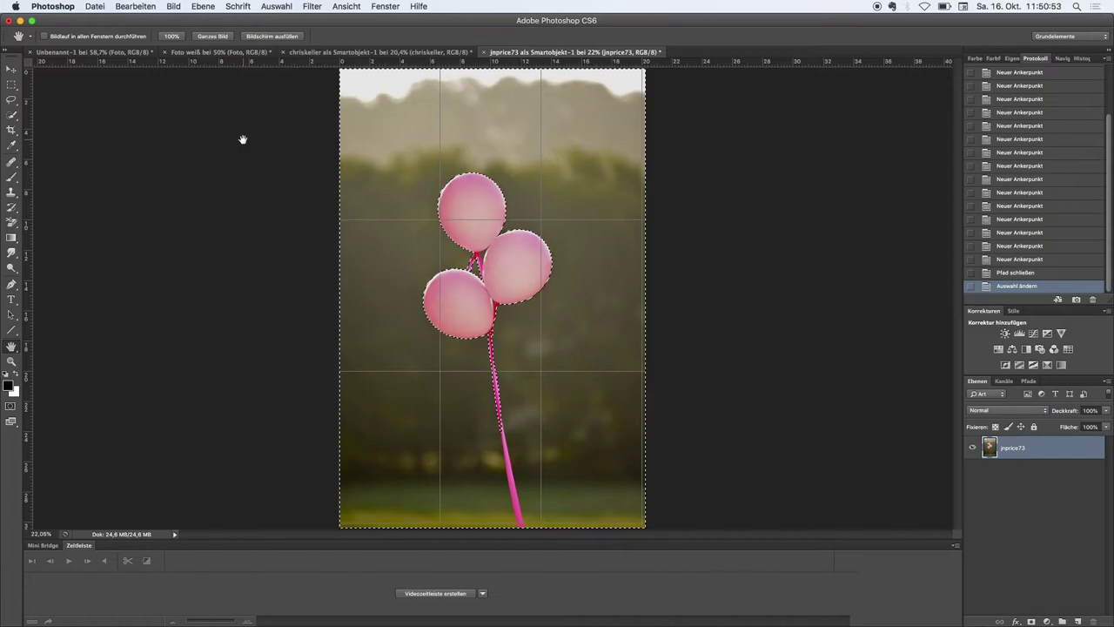
key(BackSpace)
click(274, 6)
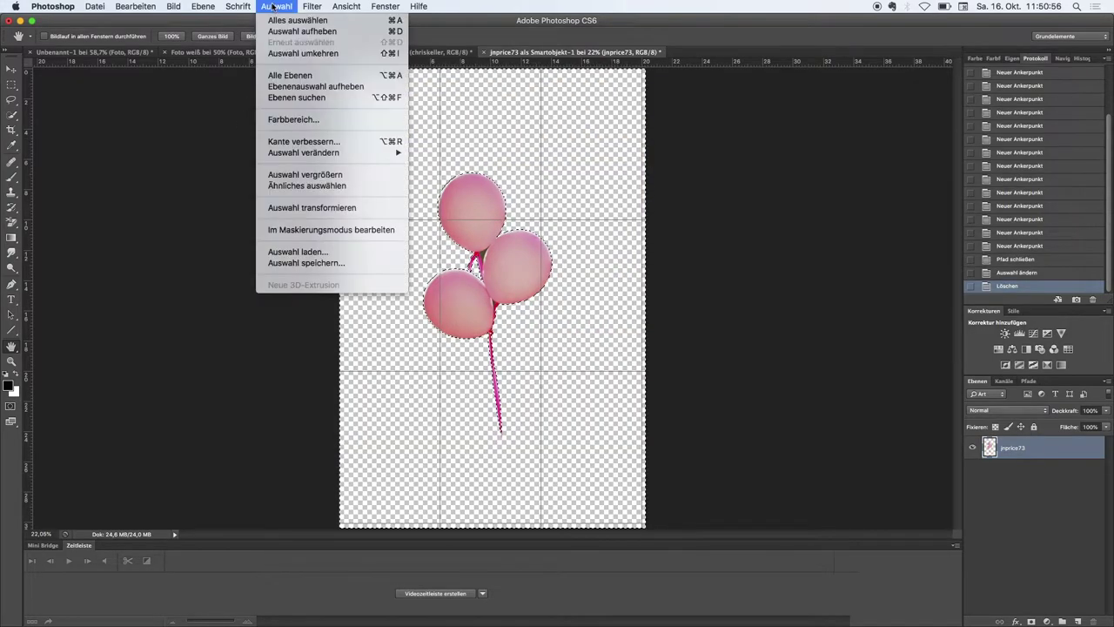
click(296, 32)
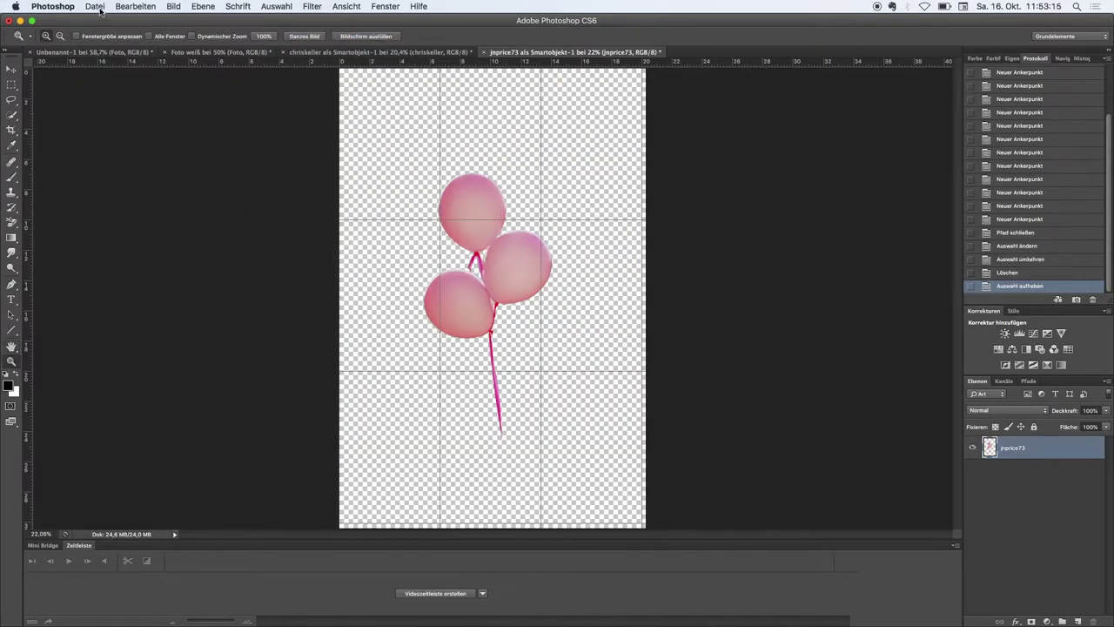
- Open the balloon bunch photo through Camera Raw, converting it to the working colour space
click(94, 6)
click(109, 33)
click(456, 139)
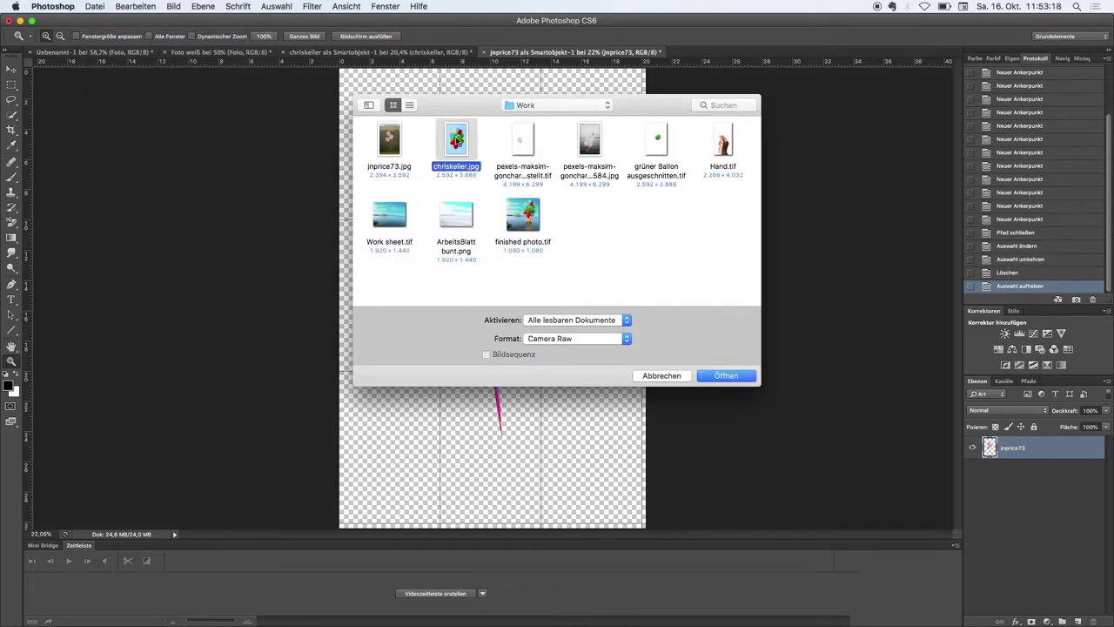
click(725, 376)
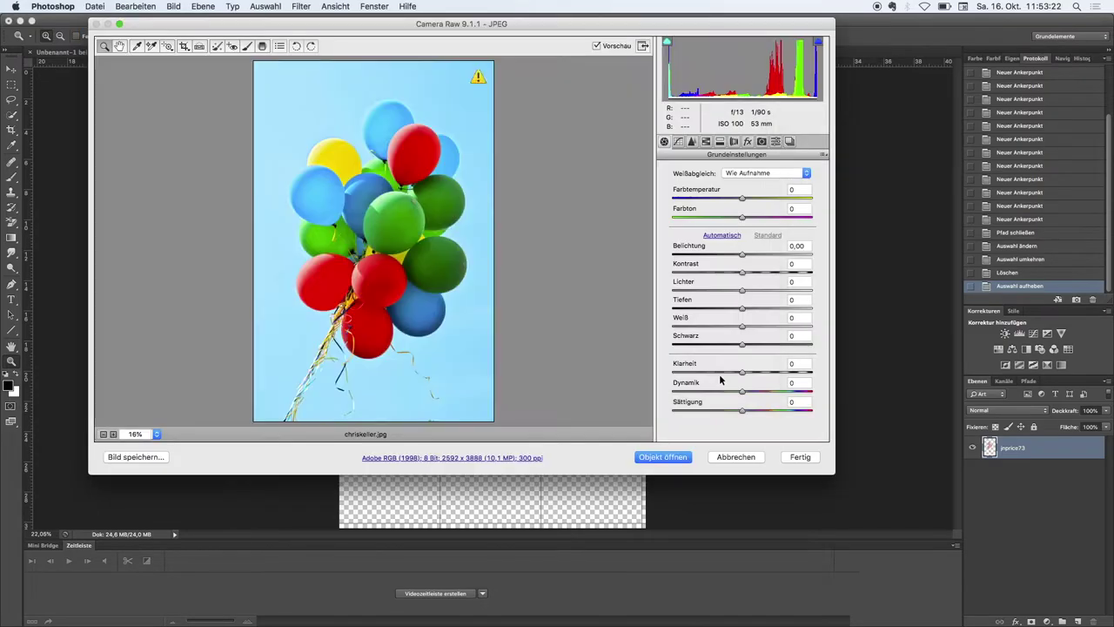
click(659, 458)
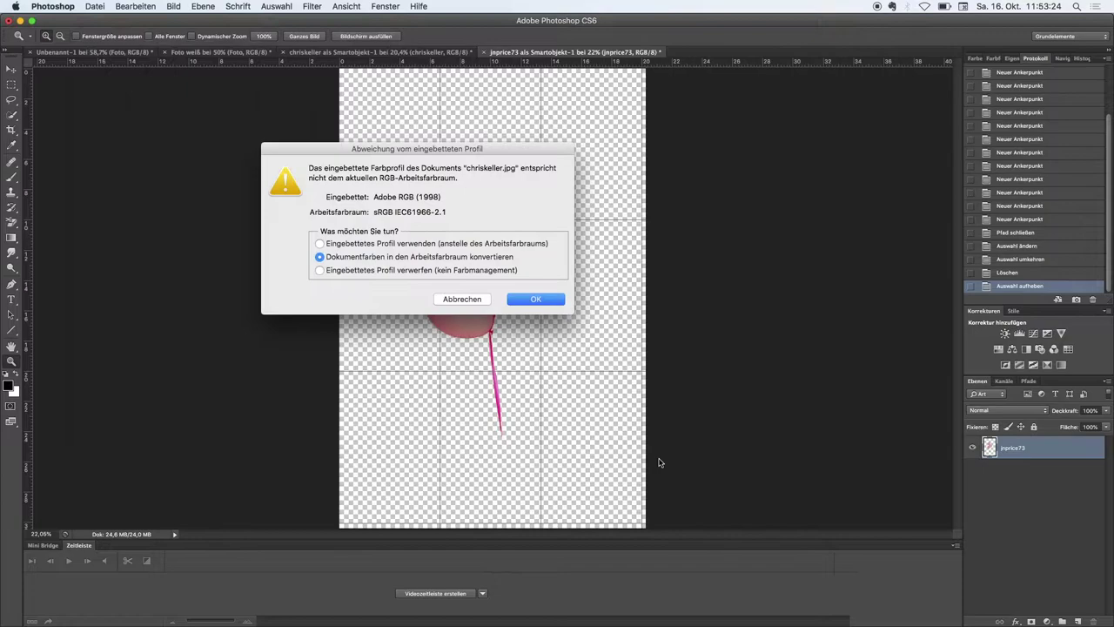
click(533, 298)
- Zoom in on the upper red balloon and rasterize the photo layer
click(537, 271)
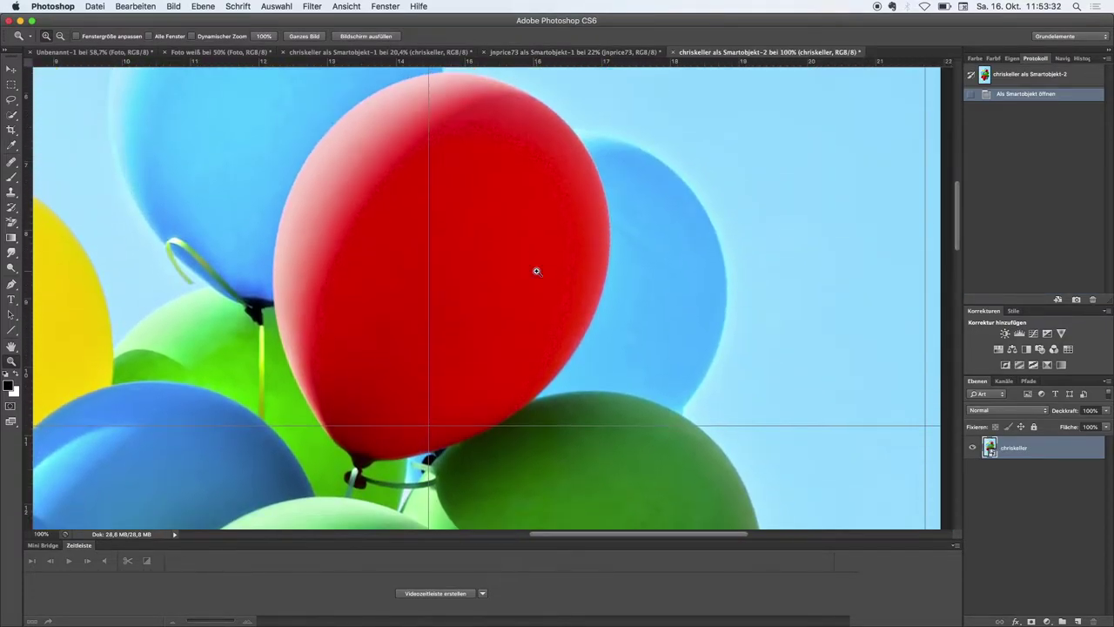
click(537, 272)
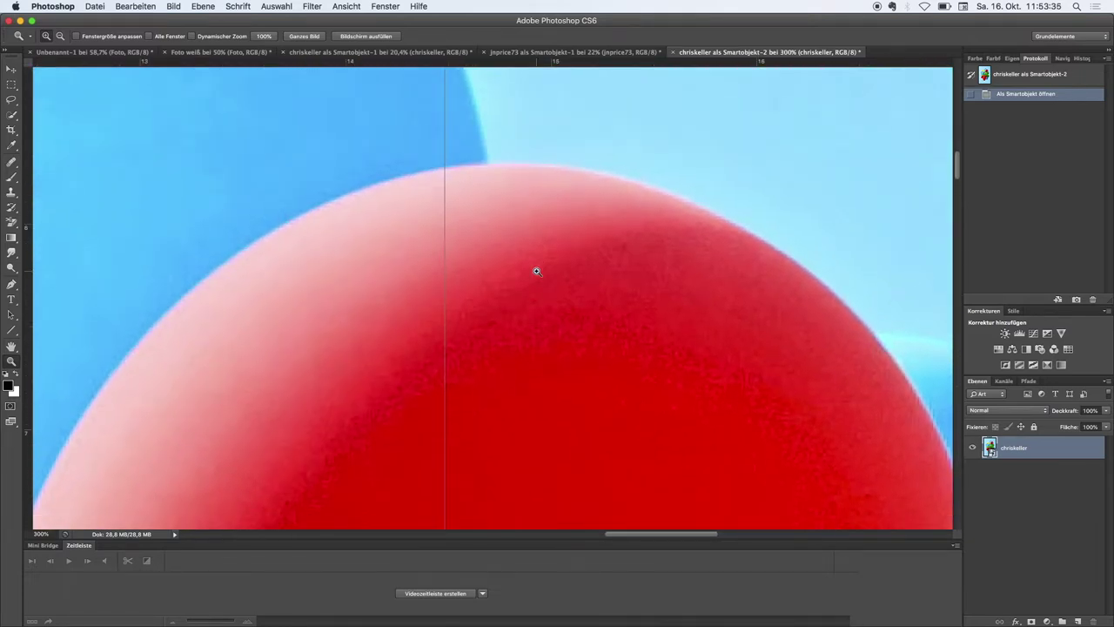
right_click(1029, 451)
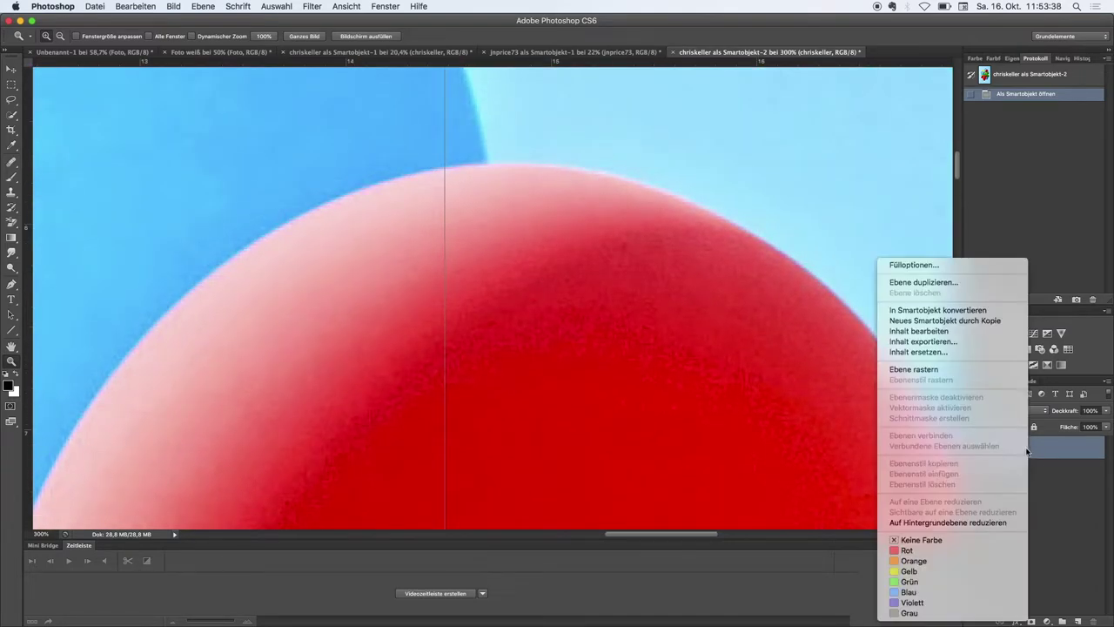
click(952, 370)
- Trace a closed Pen path around the red balloon's outline
click(11, 284)
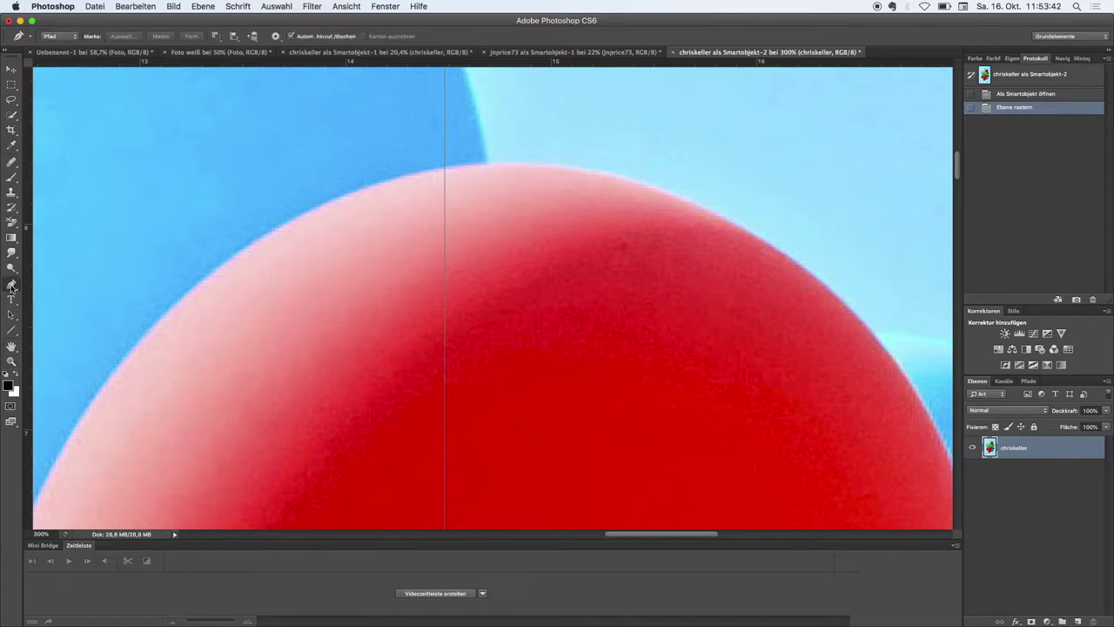
click(477, 164)
click(413, 176)
click(285, 225)
click(198, 285)
click(124, 358)
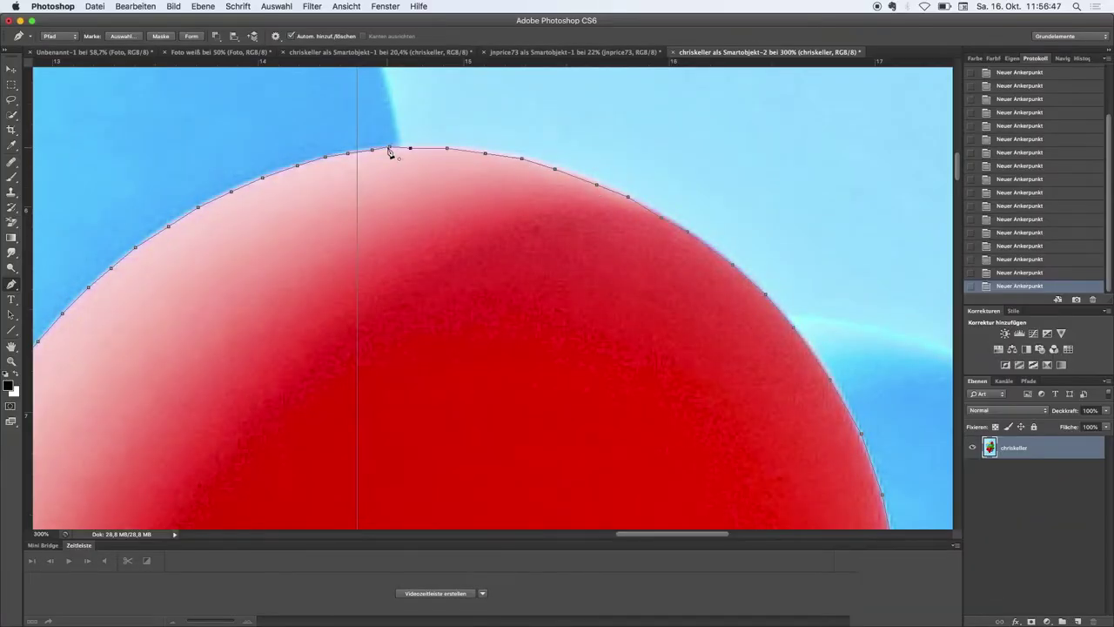
click(390, 151)
- Turn the path into a selection, delete everything else, and deselect
right_click(391, 143)
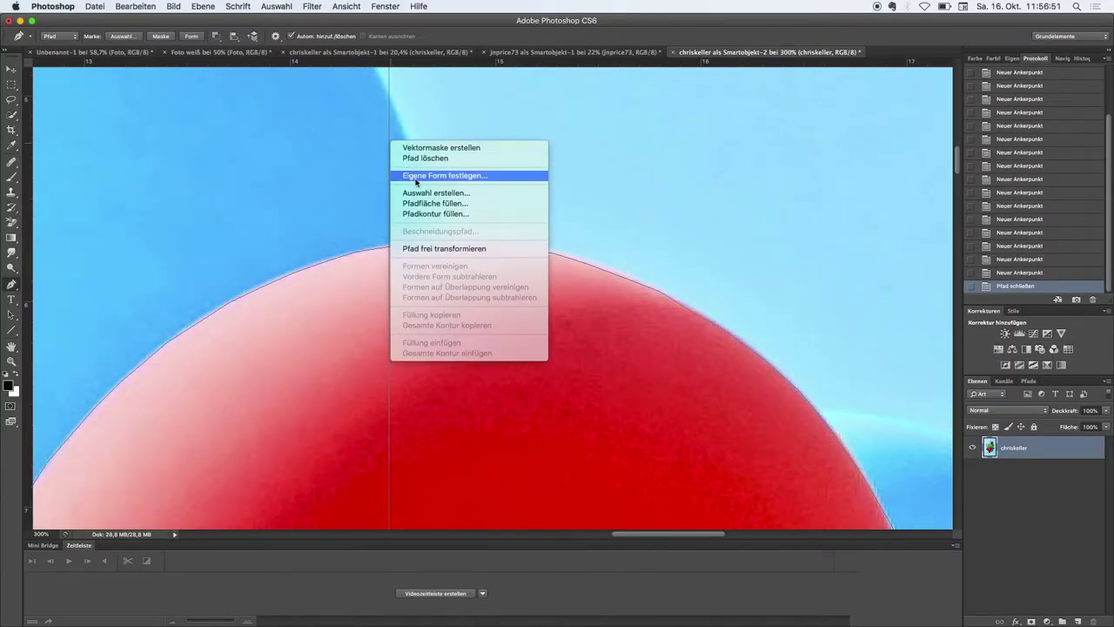
click(428, 190)
click(492, 197)
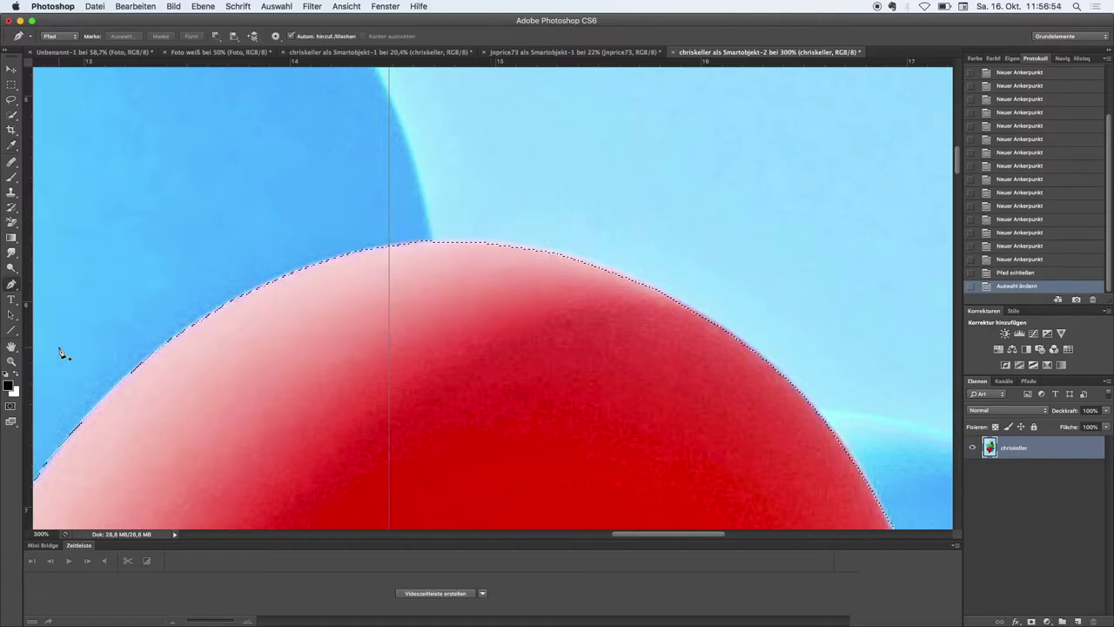
key(h)
click(212, 36)
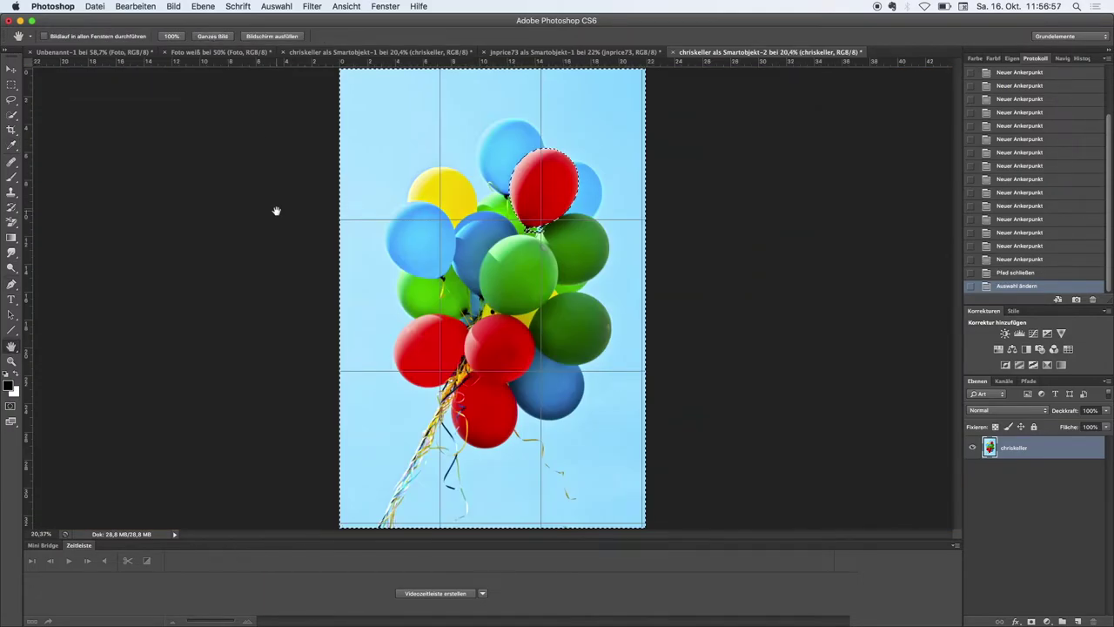
key(Delete)
click(276, 7)
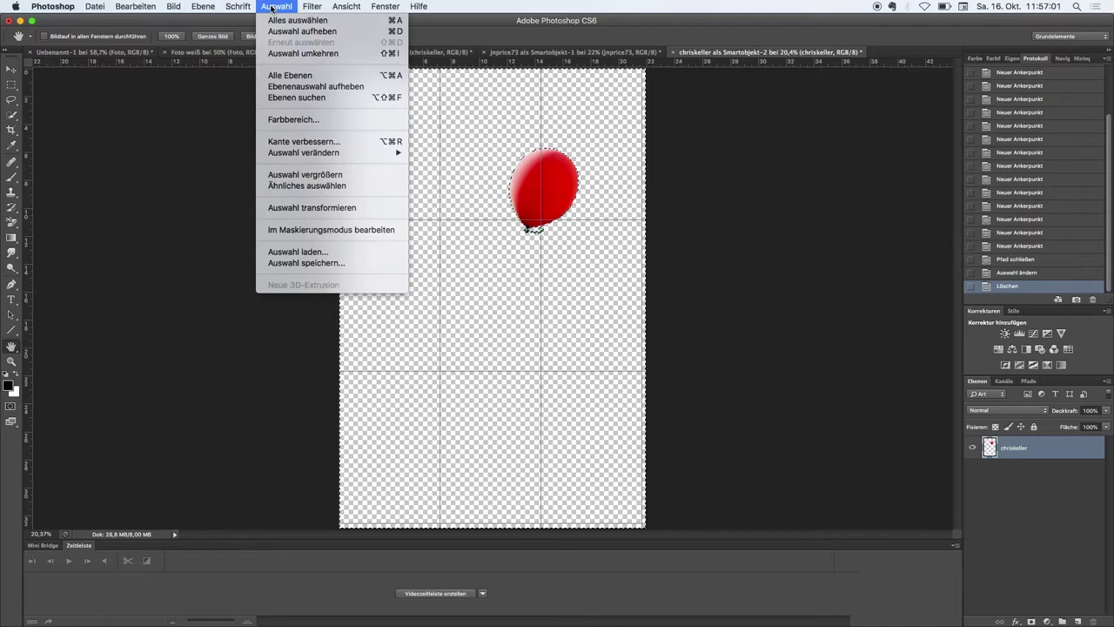
click(293, 35)
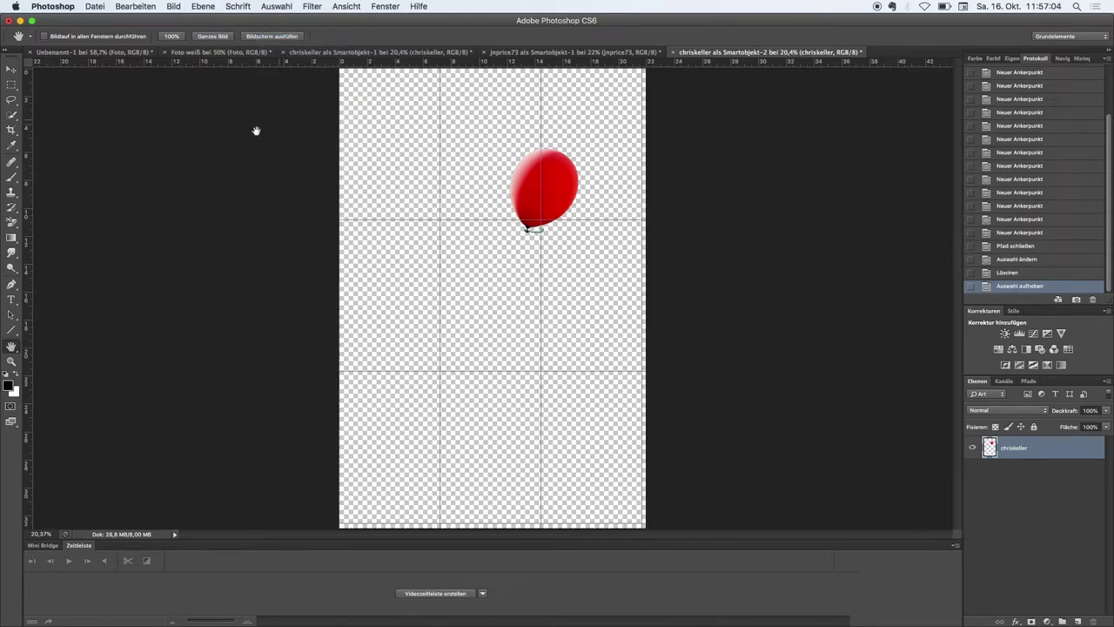
click(124, 7)
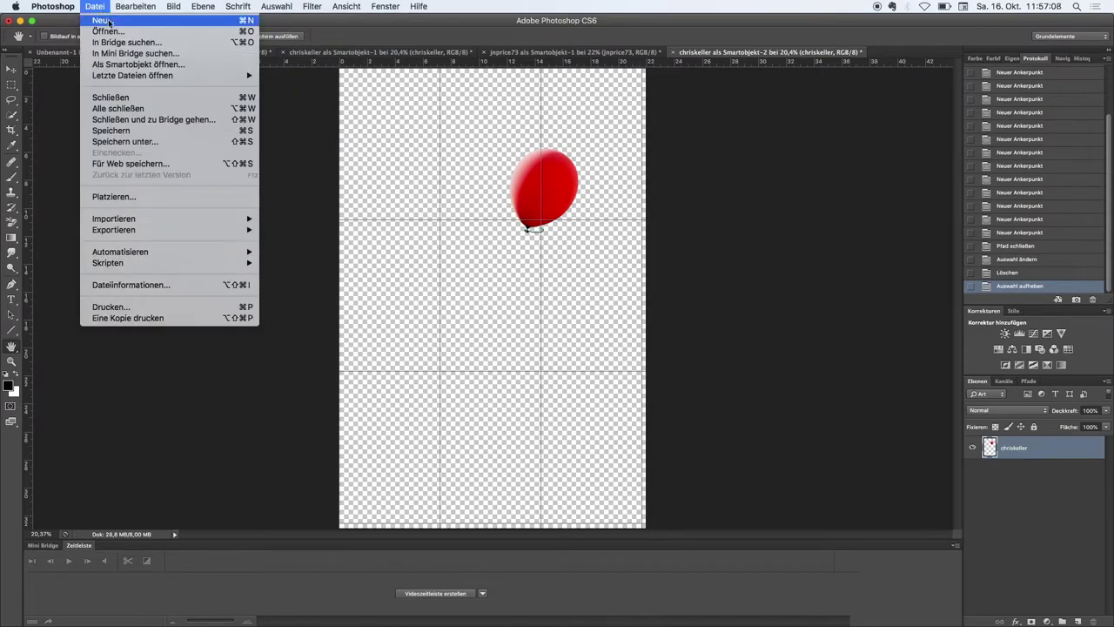
- Open the balloon bunch photo again and rasterize its layer
click(114, 33)
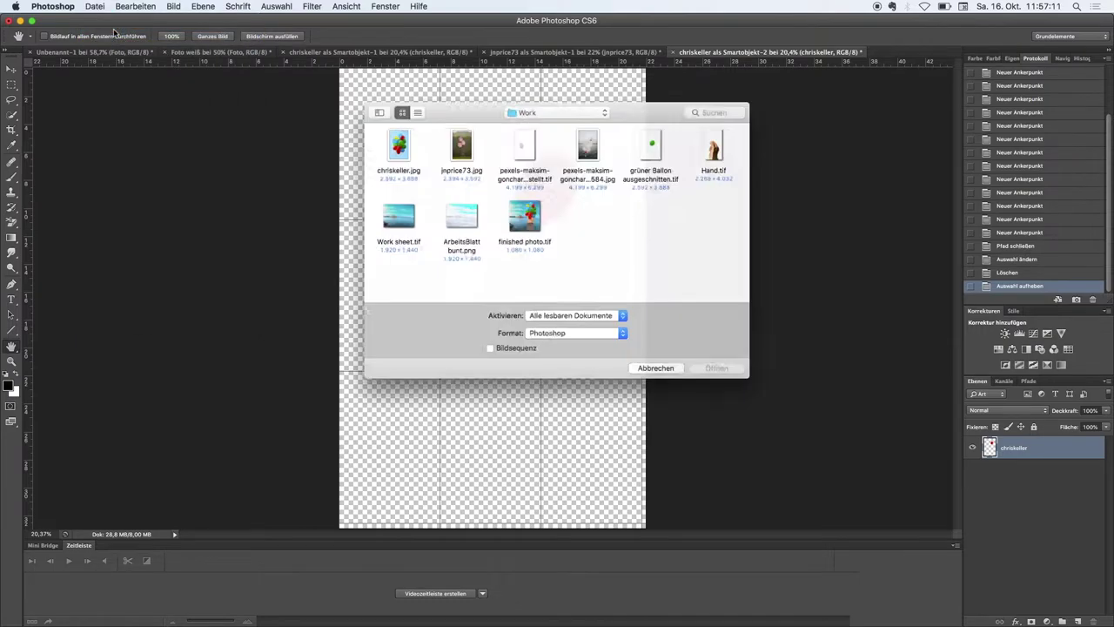
click(392, 145)
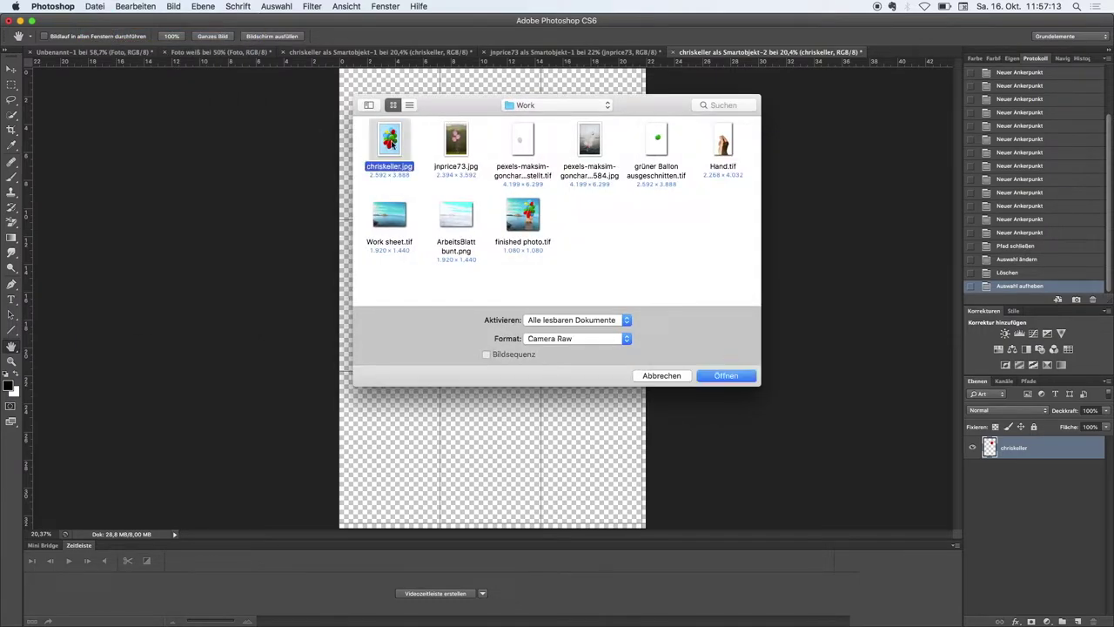
click(719, 375)
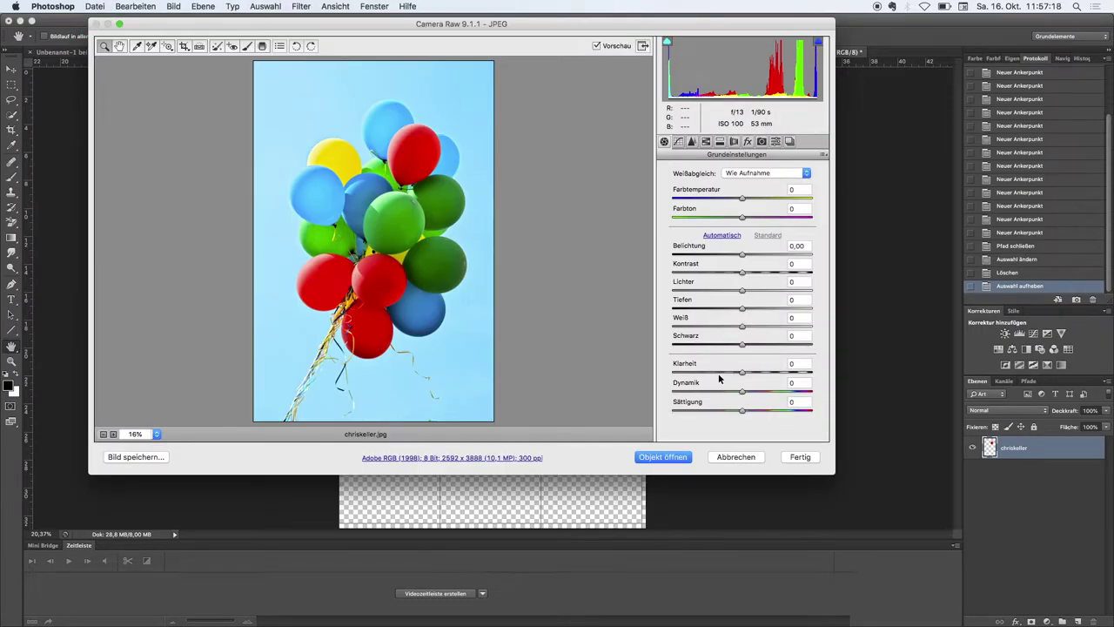
shift+click(663, 457)
click(541, 301)
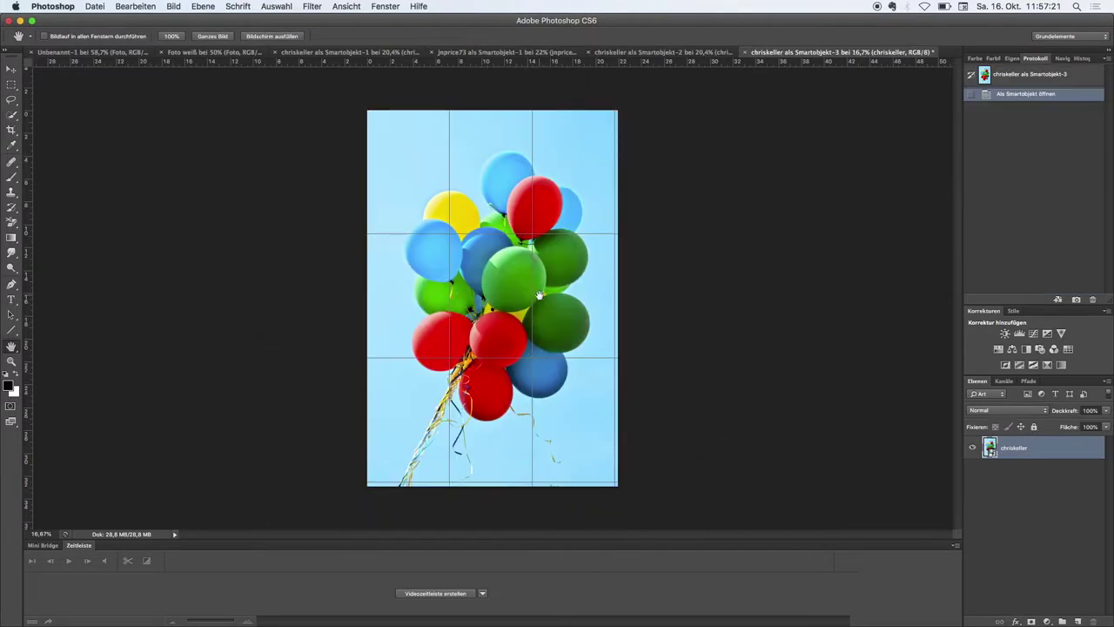
right_click(1056, 449)
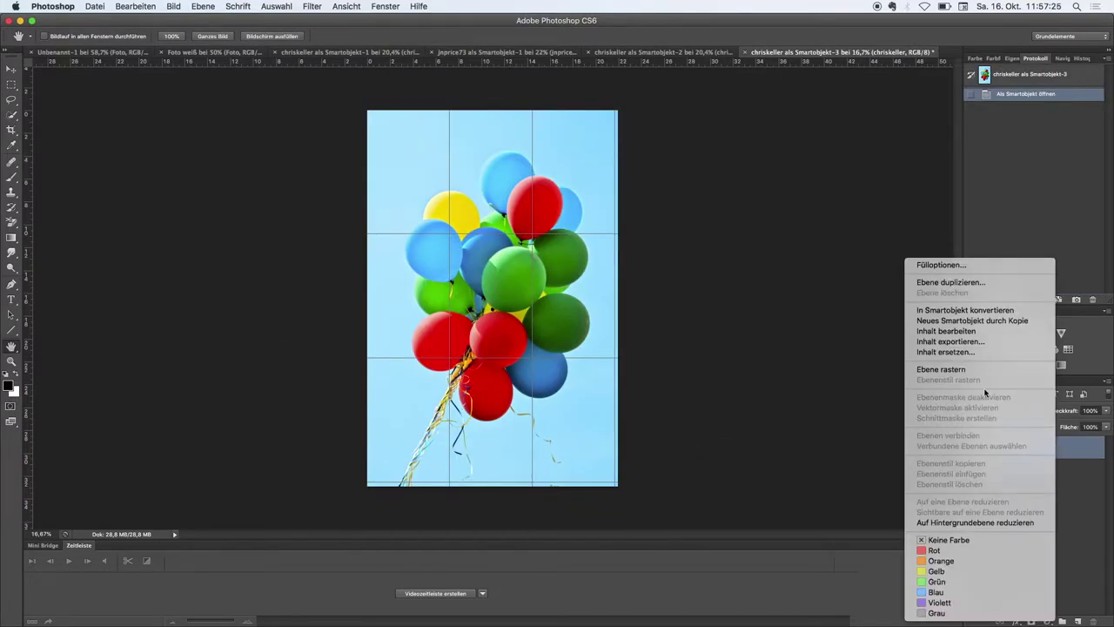
click(986, 374)
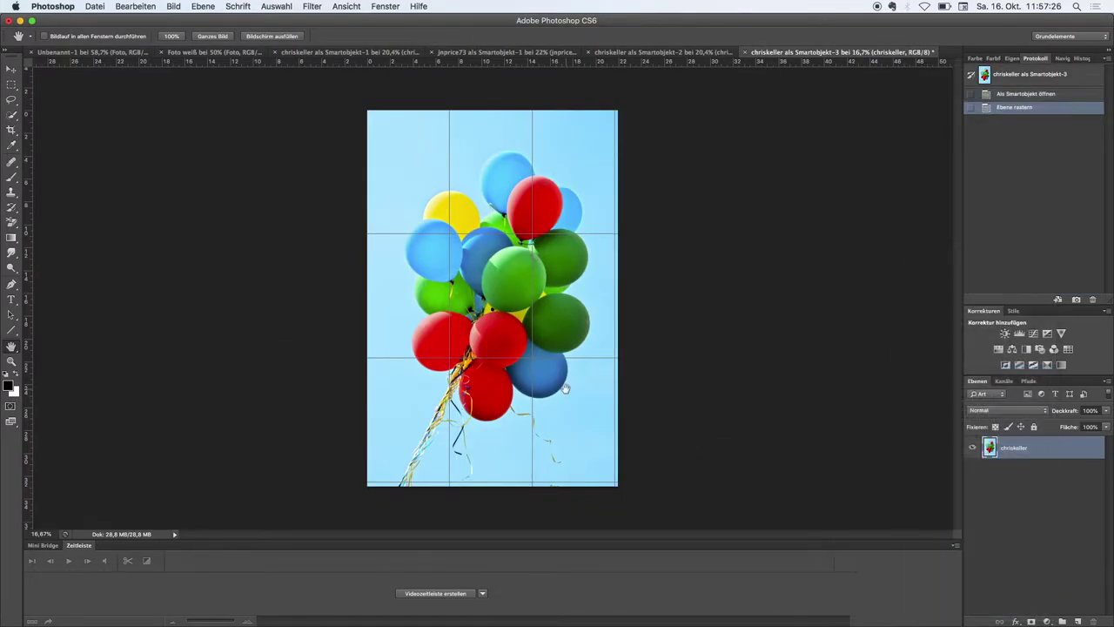
- Zoom in on the big green balloon and convert its traced Pen outline into a selection
click(10, 361)
drag(523, 308, 523, 308)
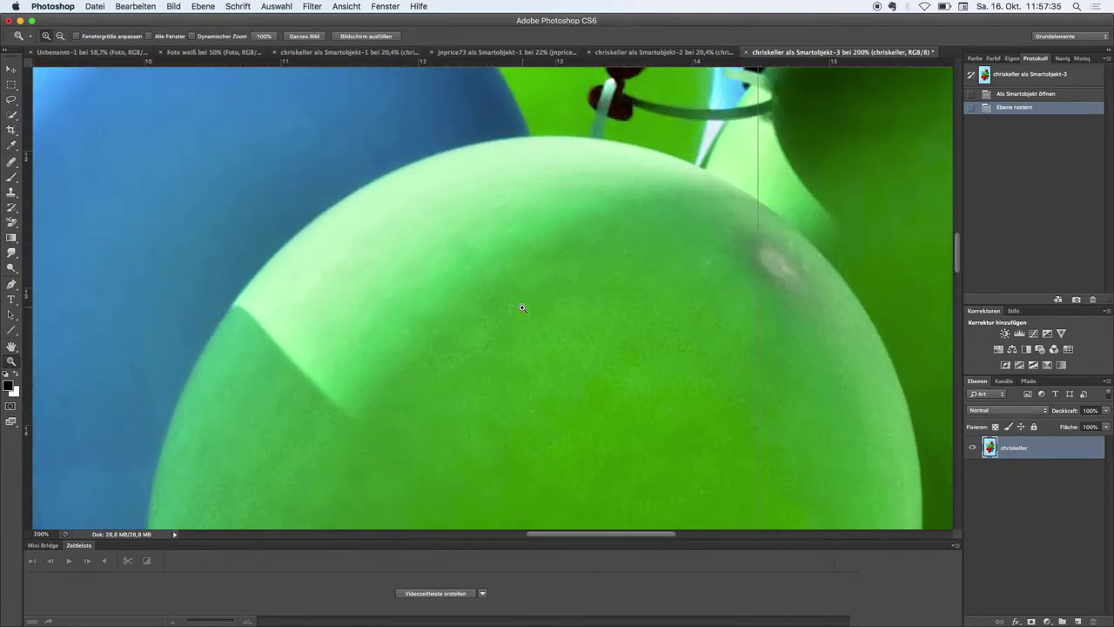
click(14, 285)
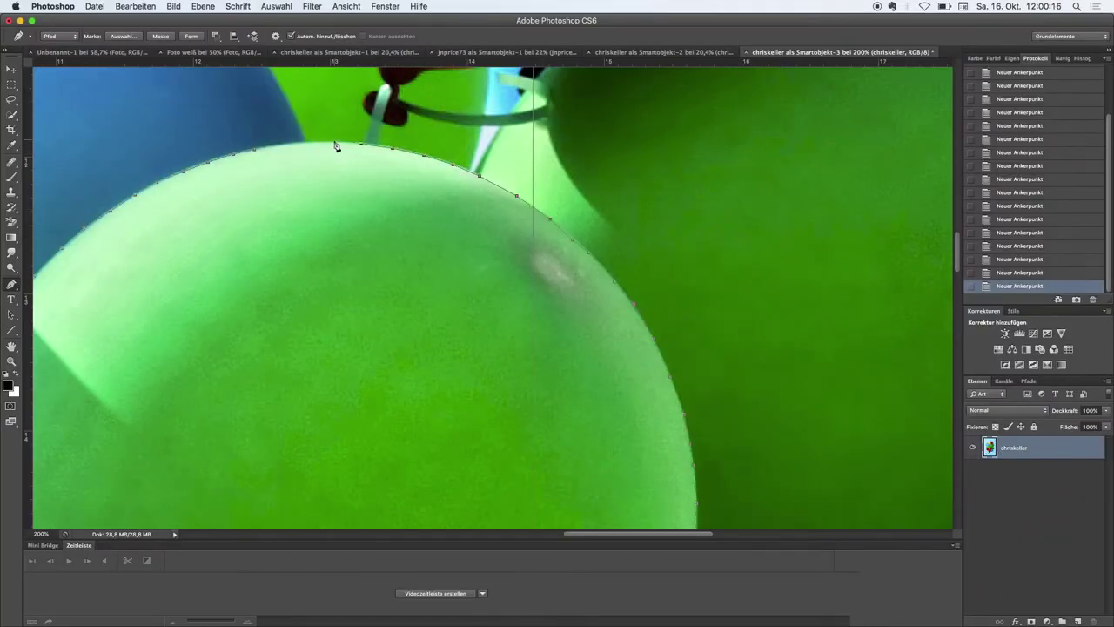
right_click(260, 160)
click(296, 205)
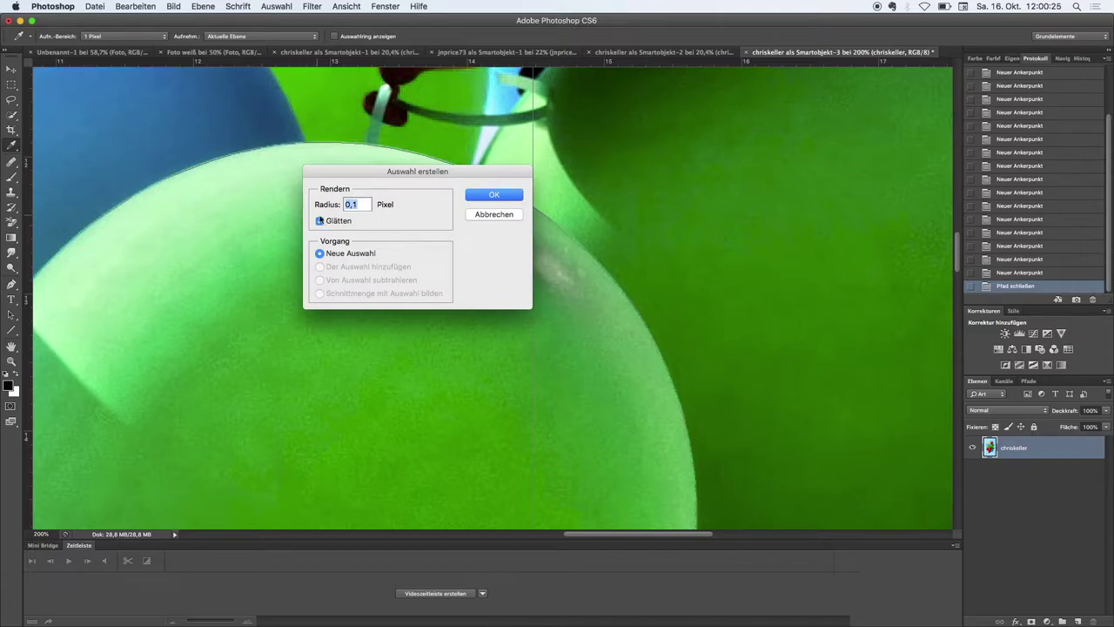
click(478, 199)
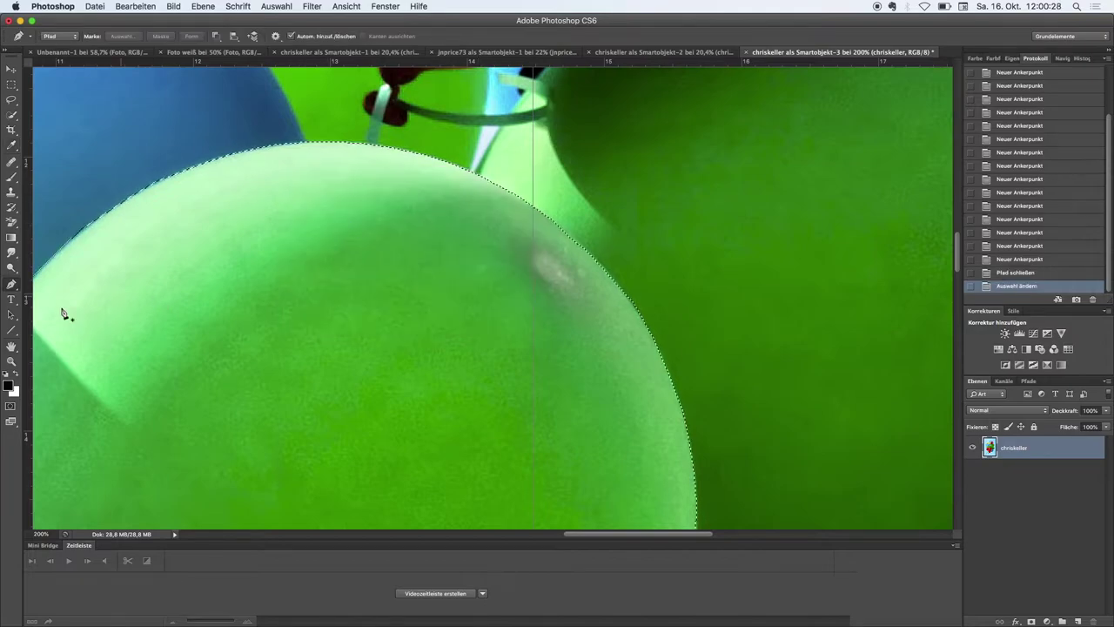
- Fit the whole photo in view, delete everything outside the green balloon, and deselect
click(11, 359)
click(304, 36)
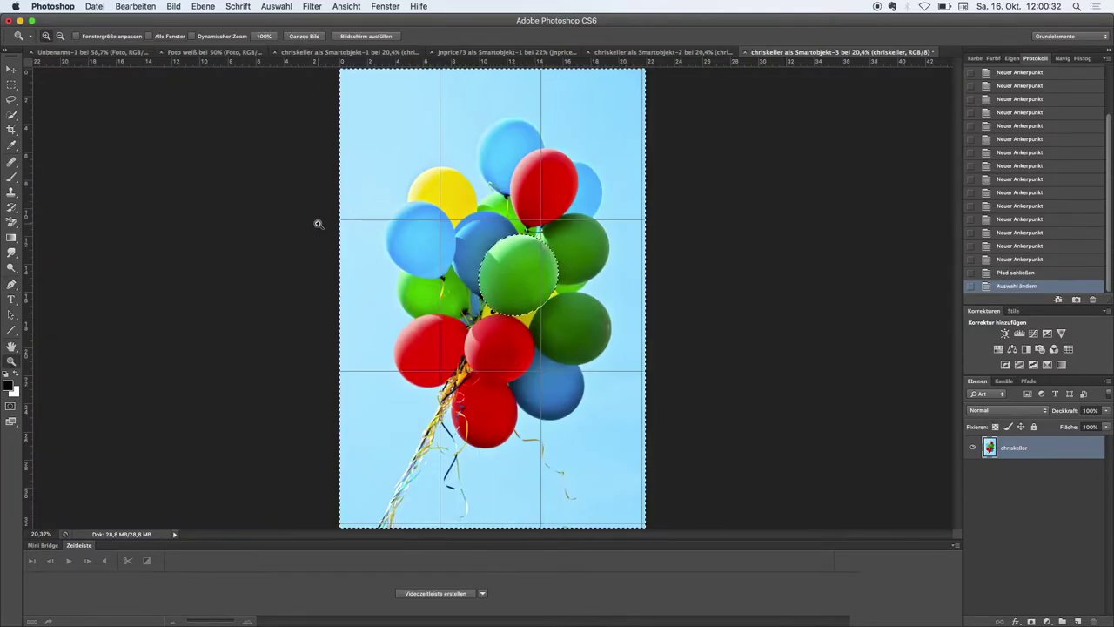
key(Delete)
click(276, 8)
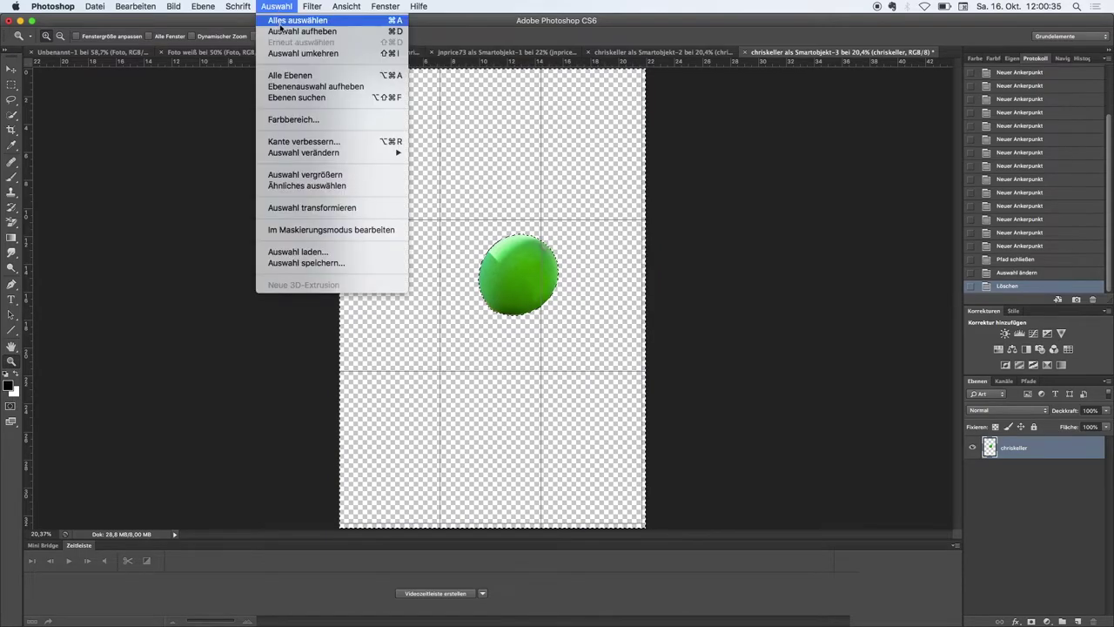
click(283, 34)
- Open pexels-maksim-goncharenok-5046584 via Camera Raw in the working colour space
click(94, 6)
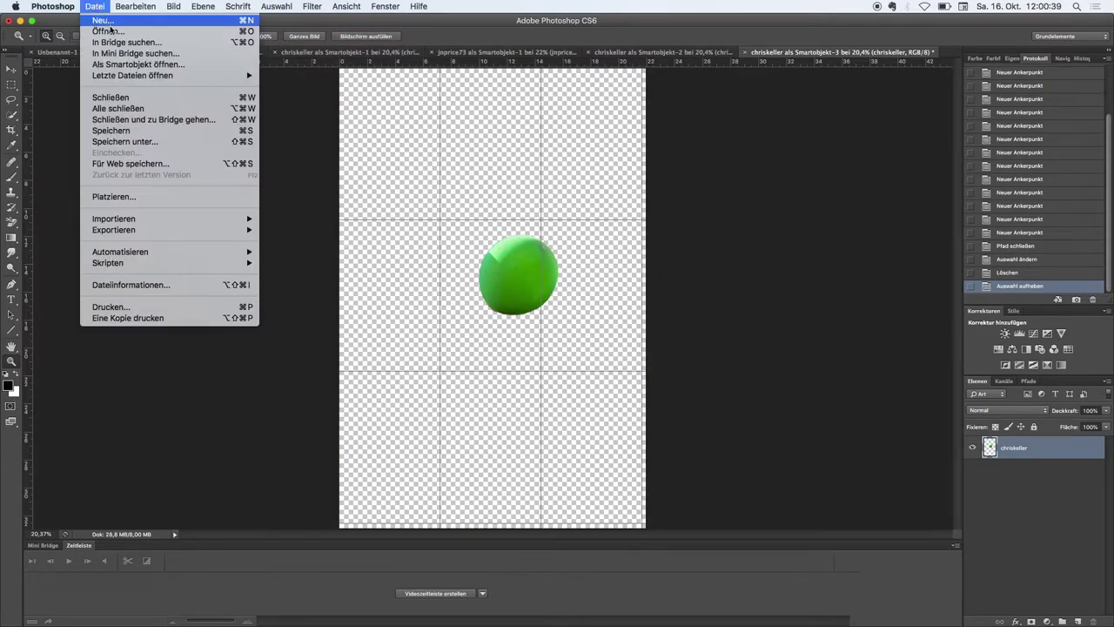
click(111, 28)
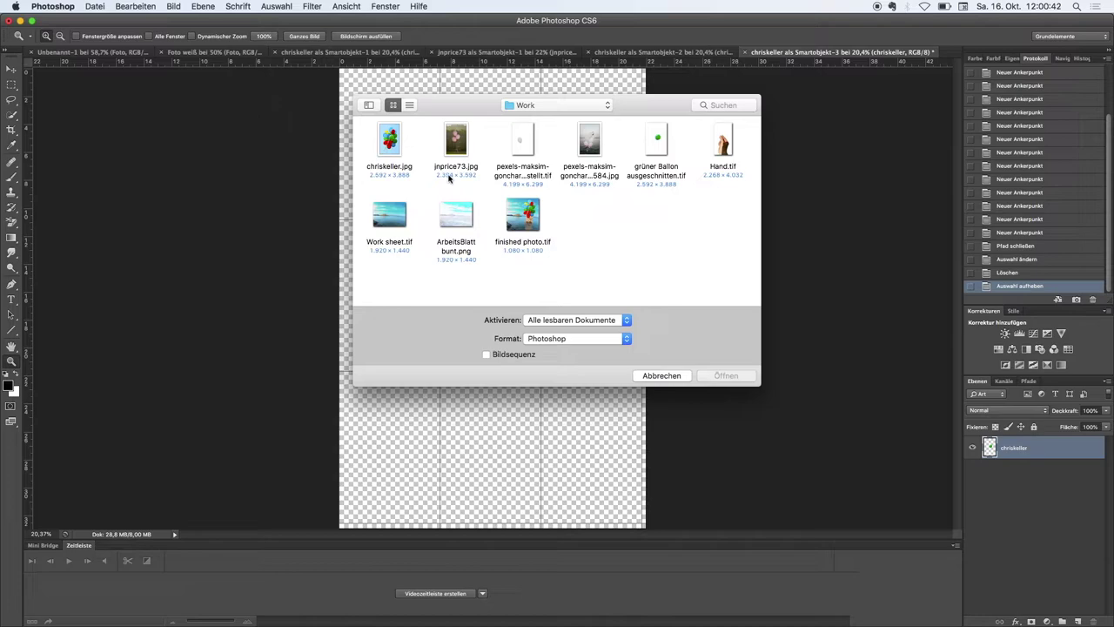
click(591, 142)
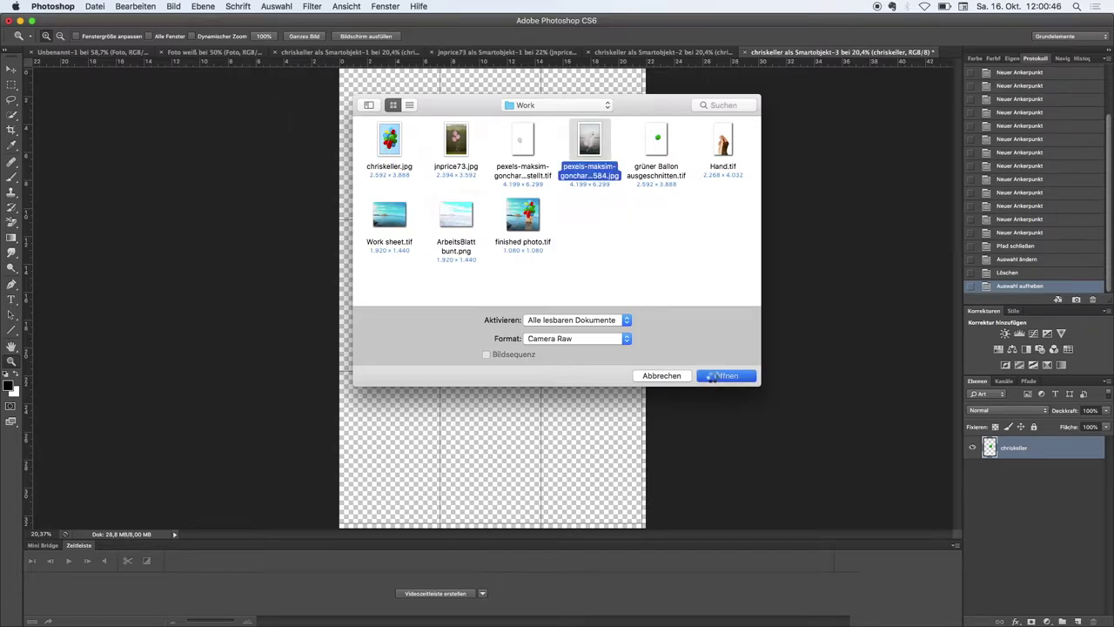
click(712, 376)
click(658, 458)
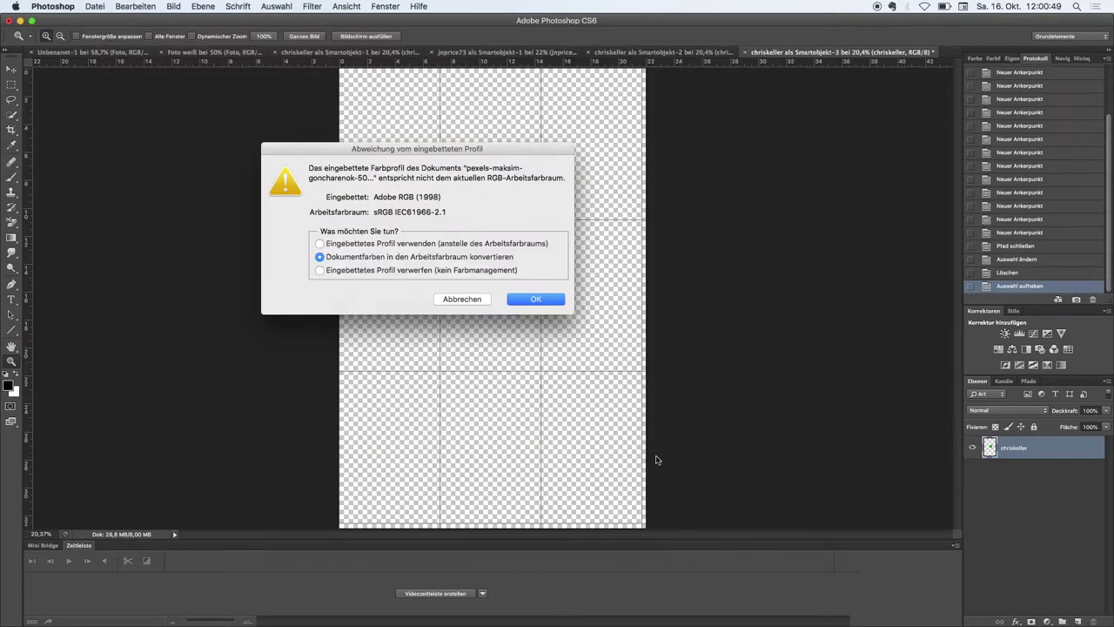
click(529, 300)
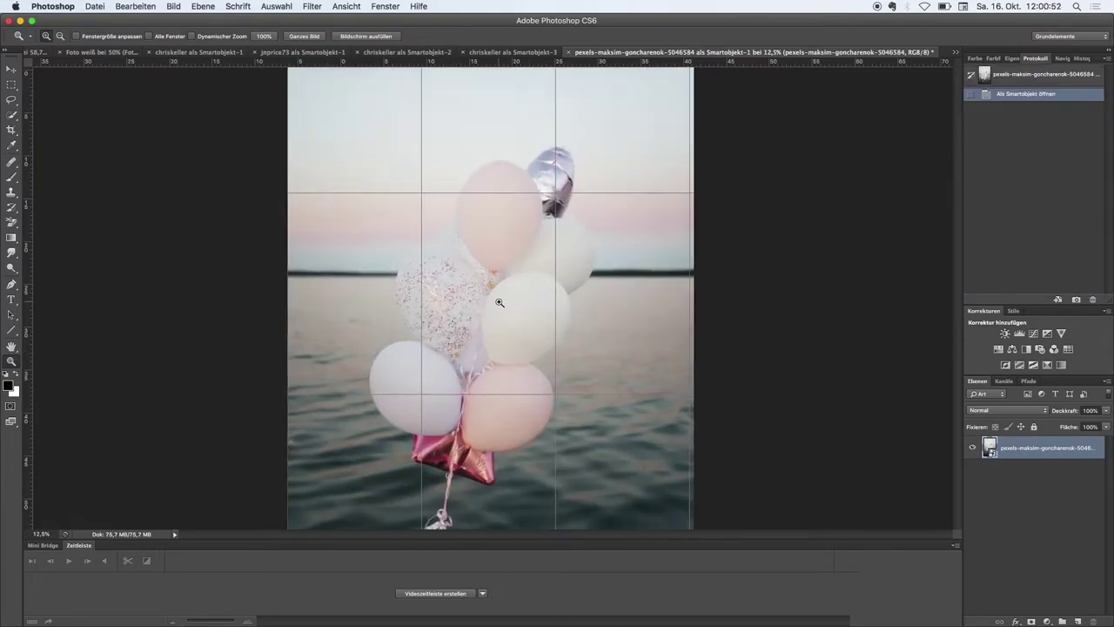
- Rasterize the layer and trace a closed Pen path around the glittery balloon
click(500, 303)
click(499, 302)
click(500, 302)
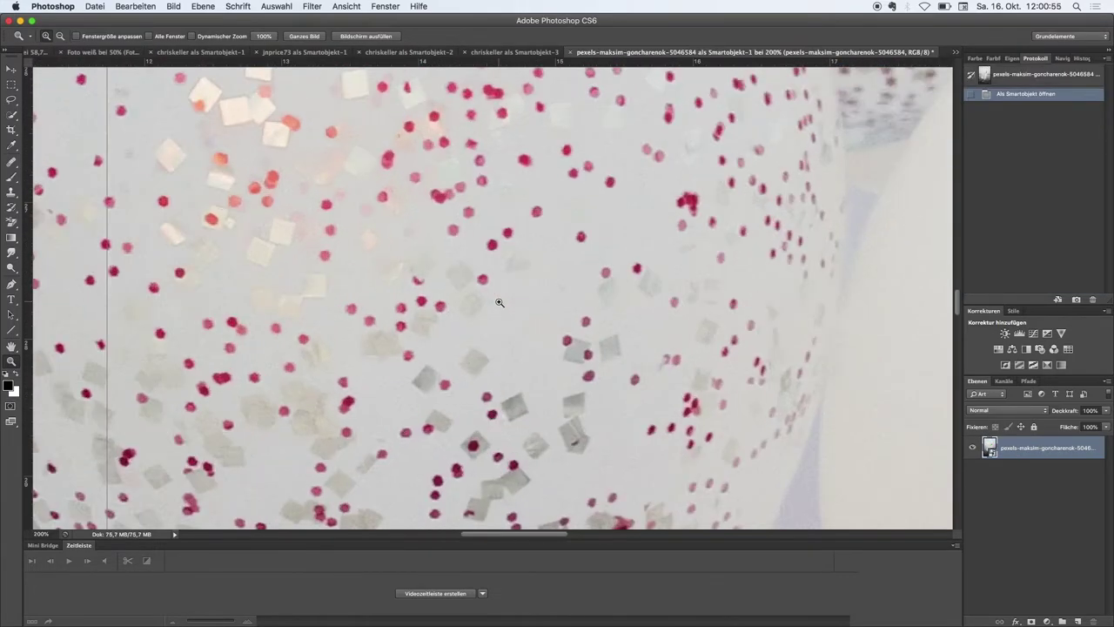
right_click(1034, 446)
click(964, 369)
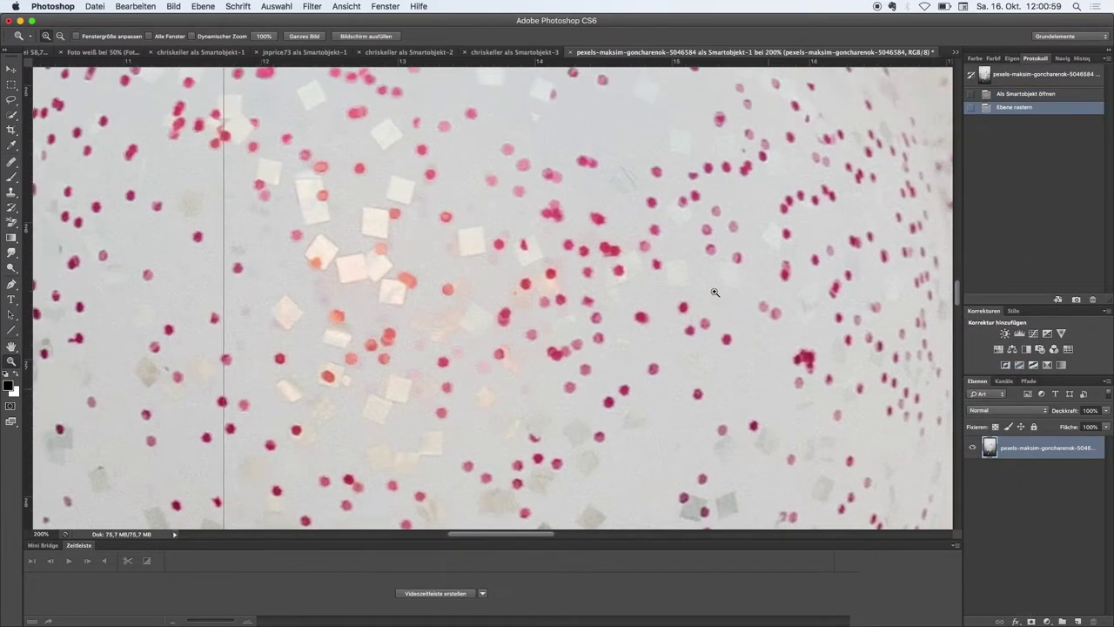
scroll(714, 292, left, 5)
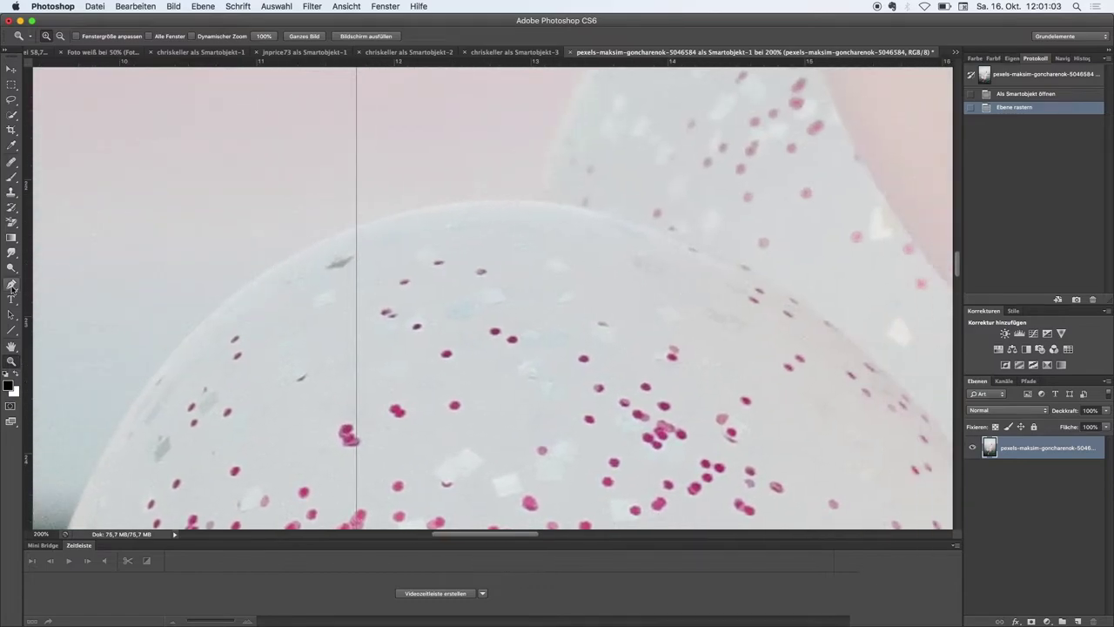
mouse_move(406, 216)
mouse_down()
mouse_move(326, 241)
mouse_move(151, 390)
mouse_up()
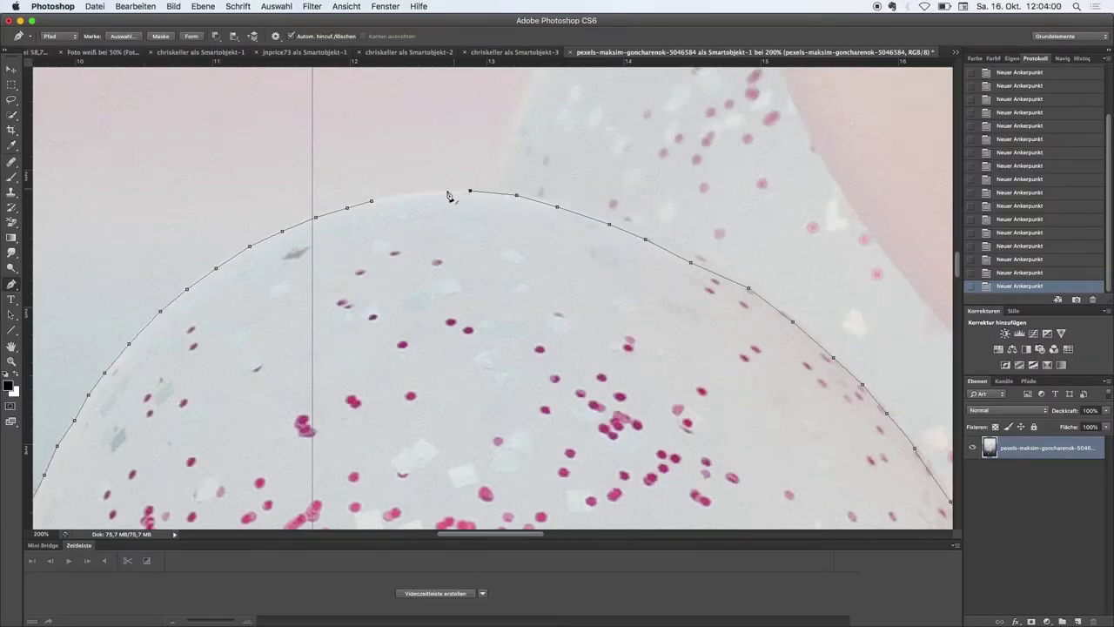
click(470, 191)
- Turn the balloon path into a selection and fit the whole image in view
right_click(371, 193)
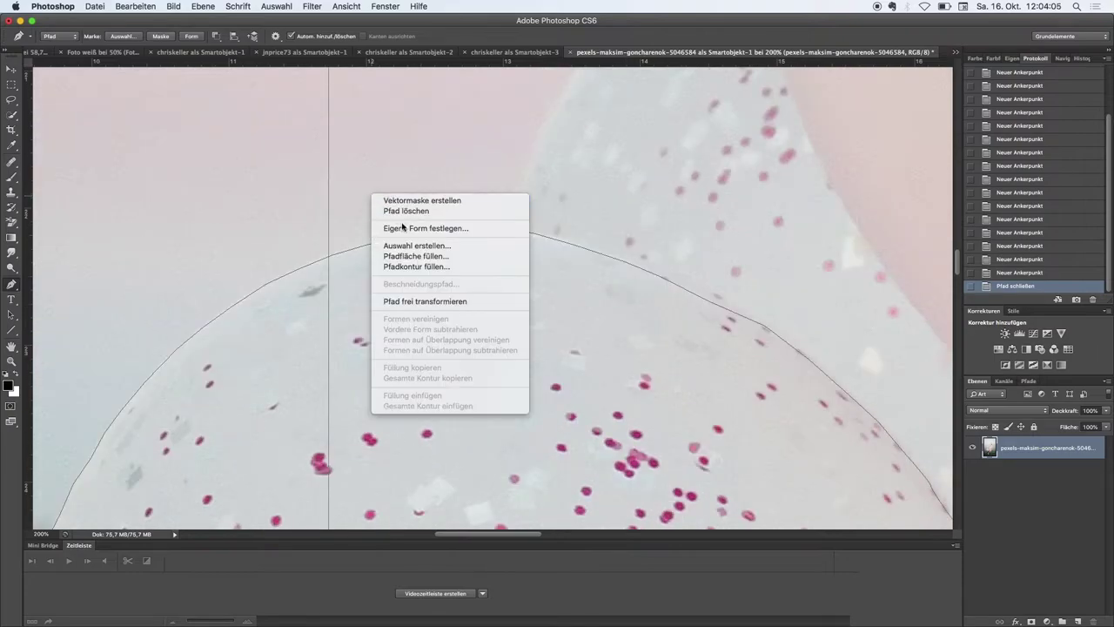
click(405, 247)
click(490, 194)
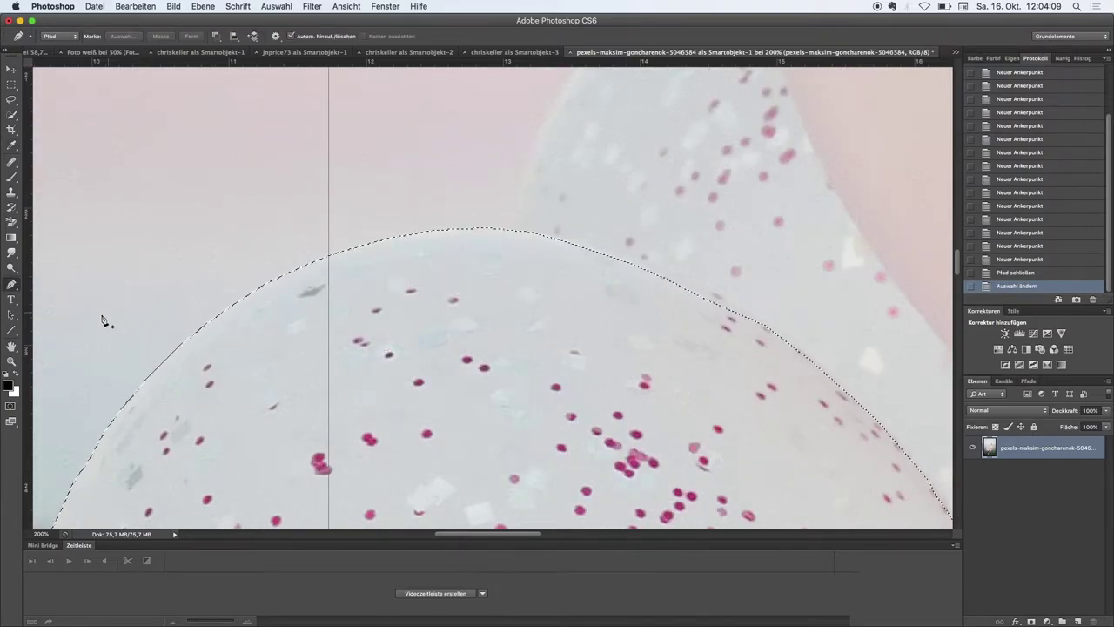
click(11, 360)
click(303, 36)
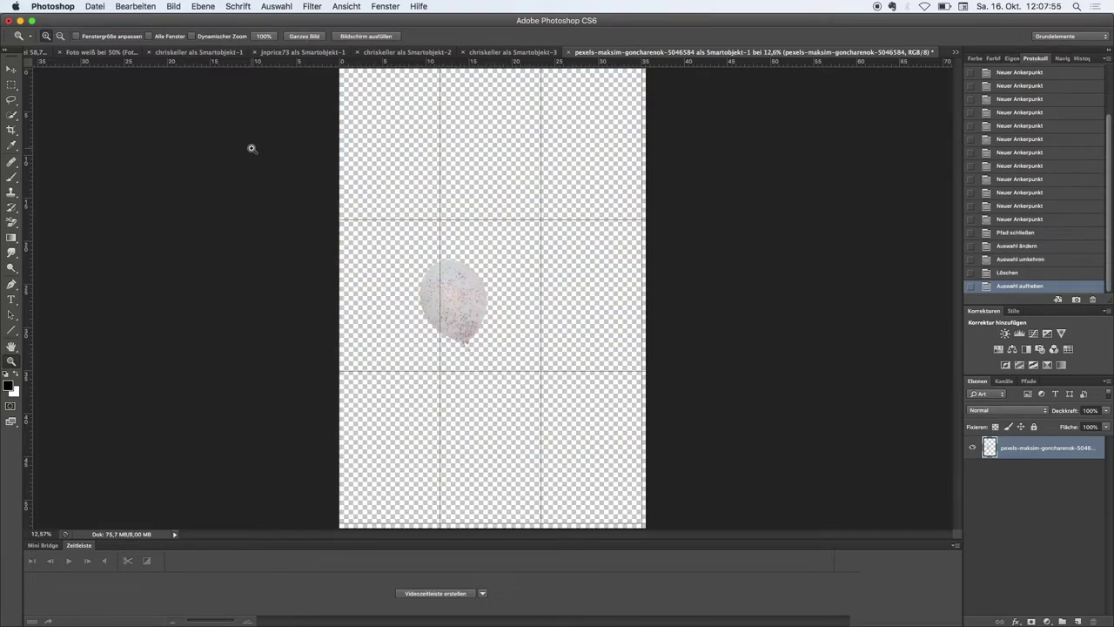
click(95, 7)
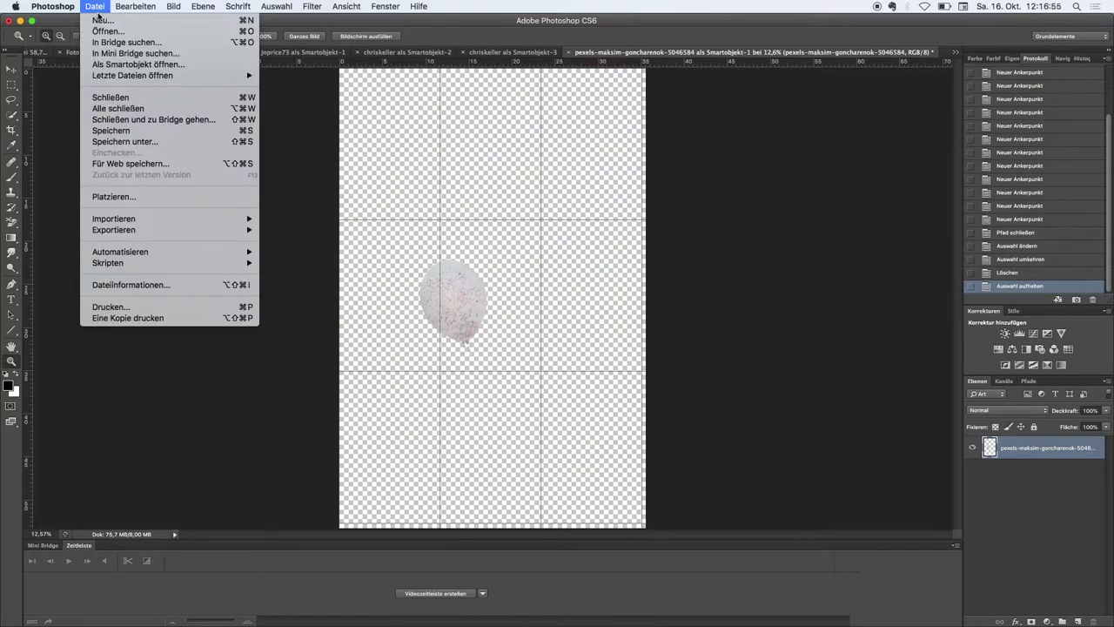
- Open FullSizeRender Kopie.JPG and rasterize the hand photo layer
click(108, 32)
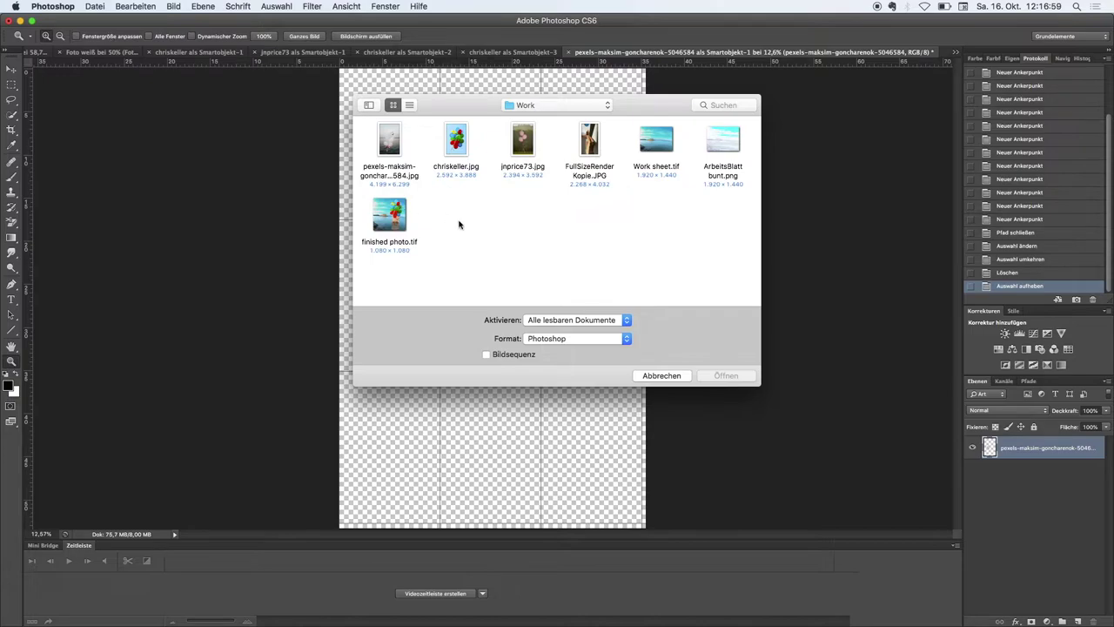
click(589, 150)
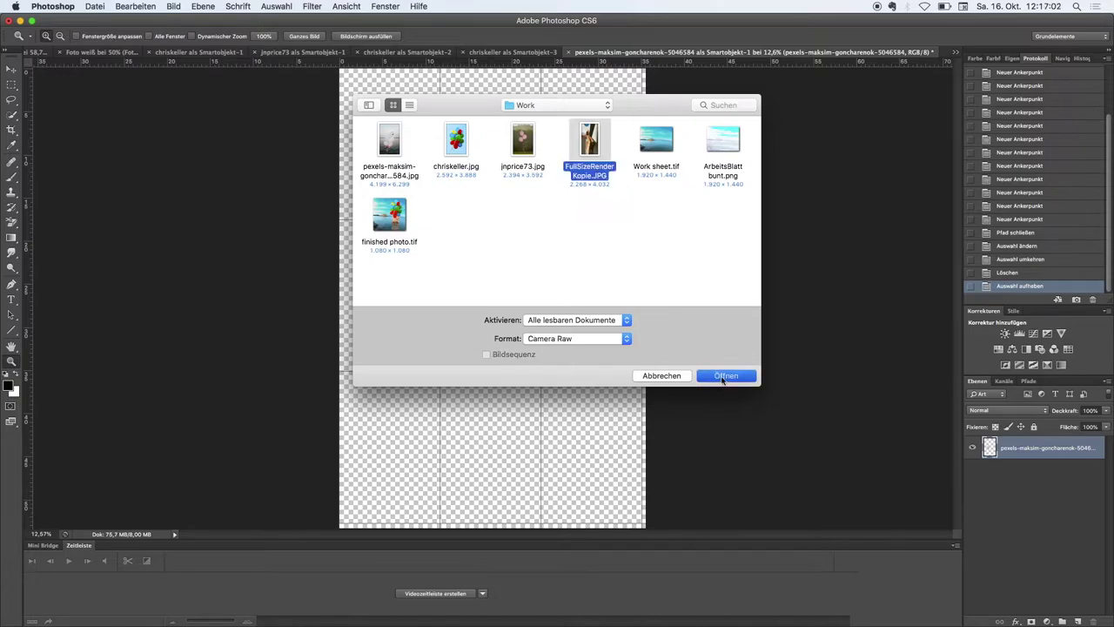
click(722, 378)
click(648, 461)
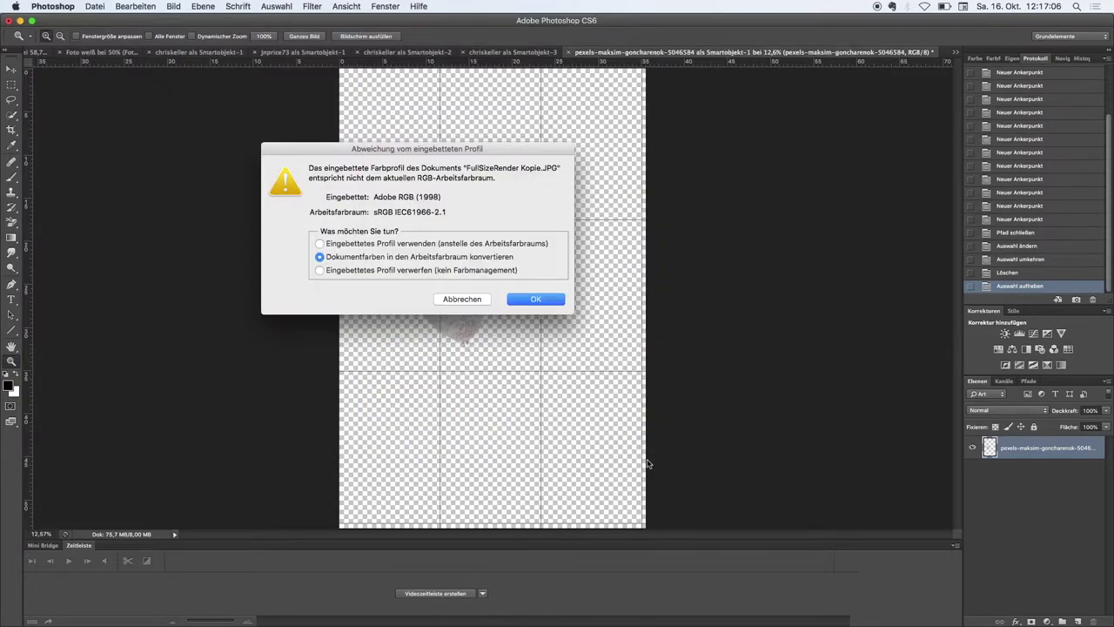
click(536, 300)
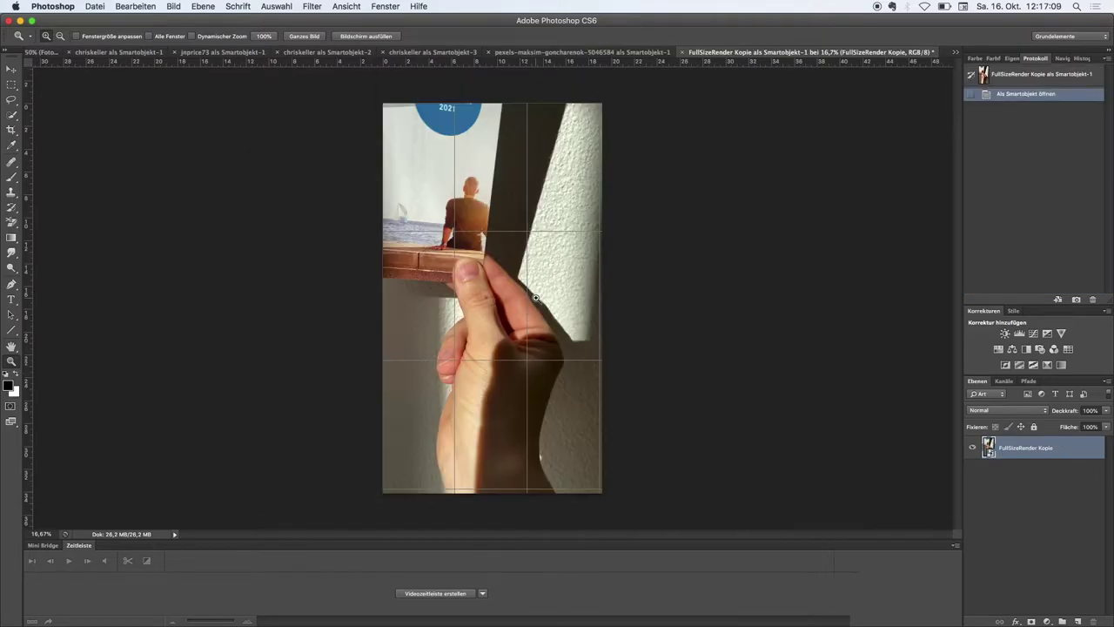
right_click(1044, 454)
click(927, 370)
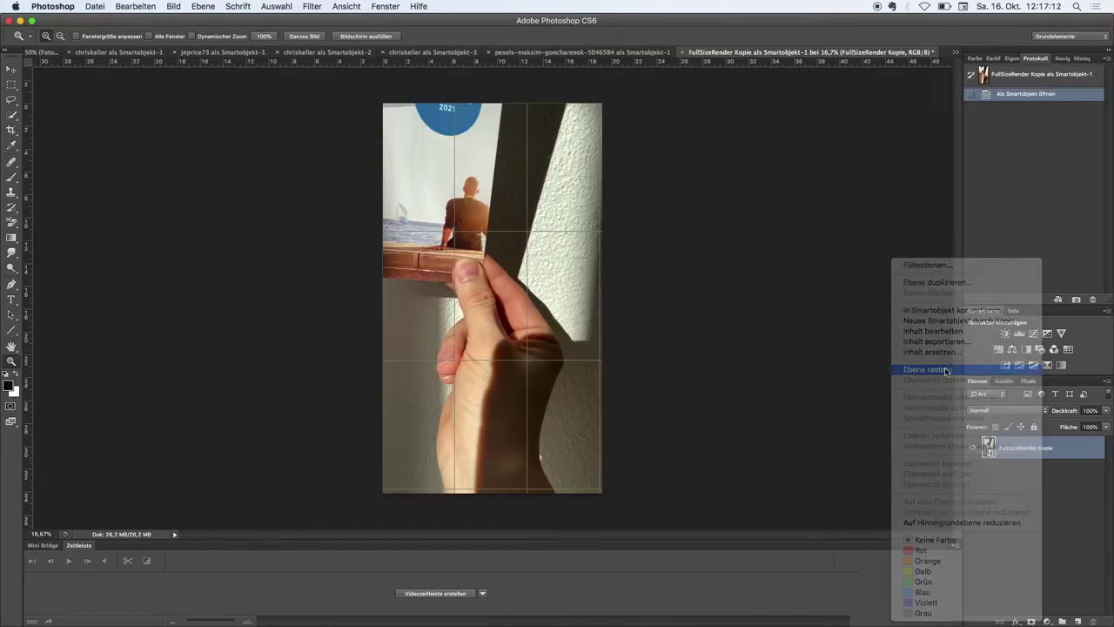
- Trace a closed Pen path around the hand and turn it into a selection
click(539, 312)
scroll(539, 311, left, 10)
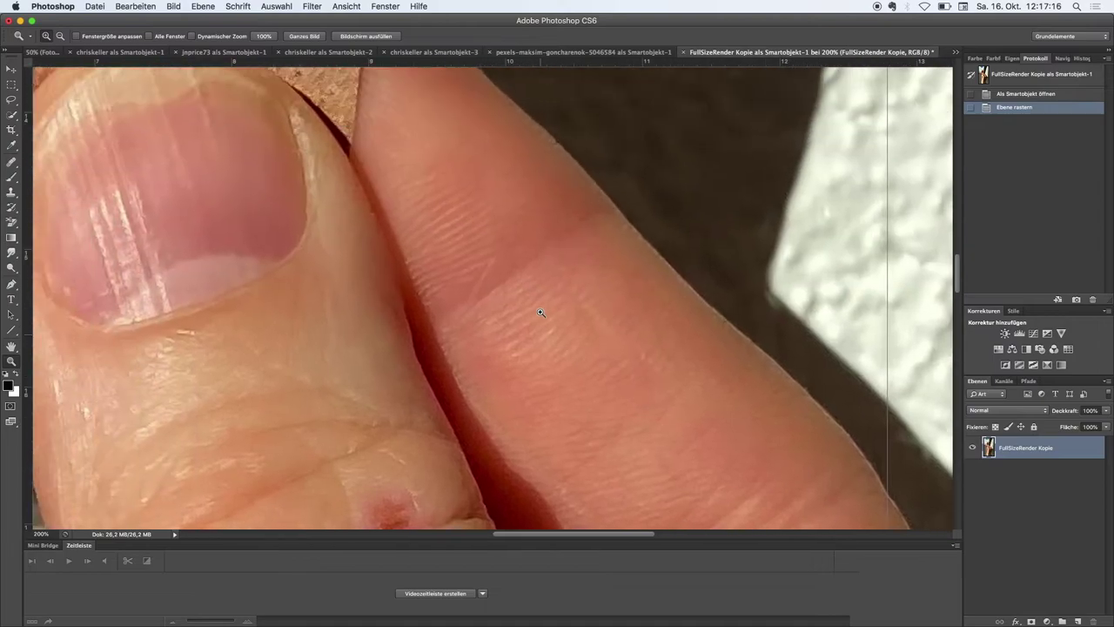
scroll(540, 312, up, 5)
click(11, 285)
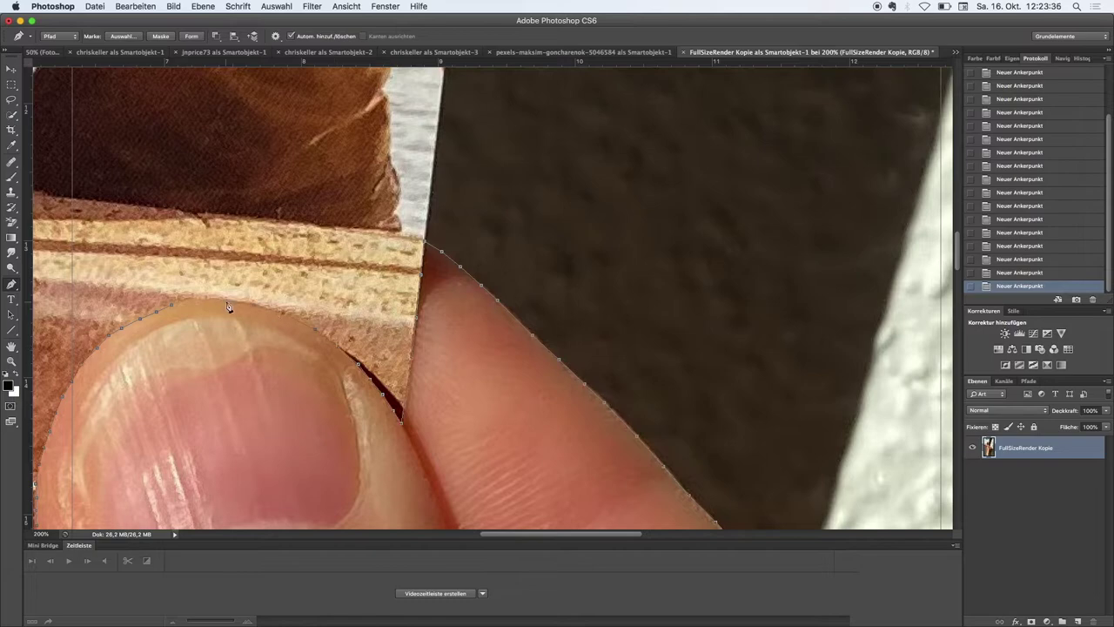
click(229, 308)
right_click(199, 267)
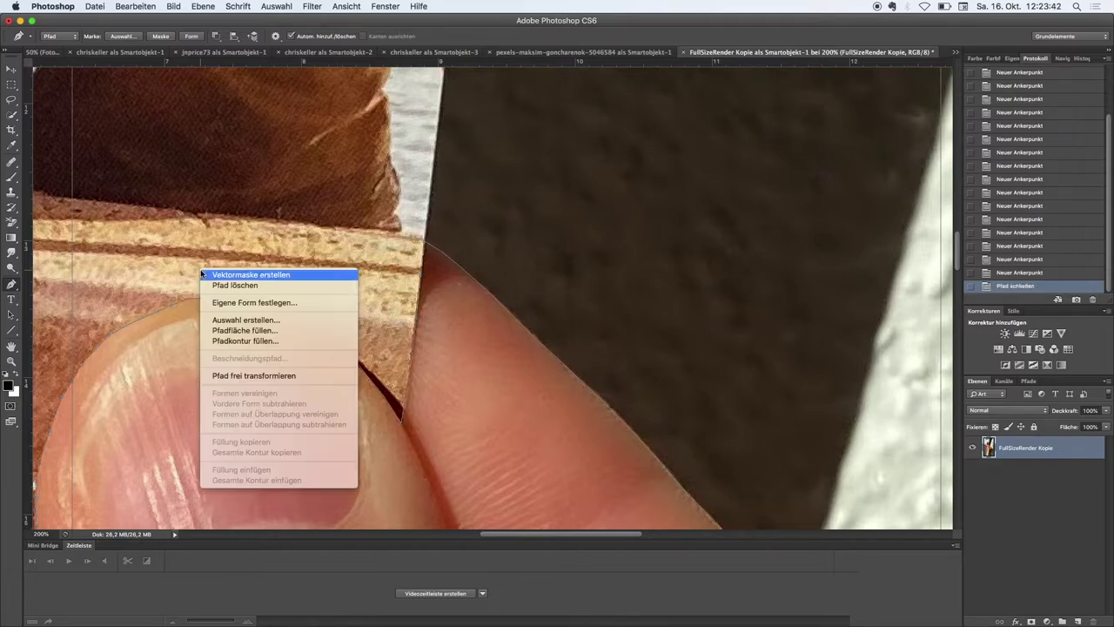
click(235, 317)
click(488, 195)
- Fit the image in view, delete everything outside the hand, and deselect
key(z)
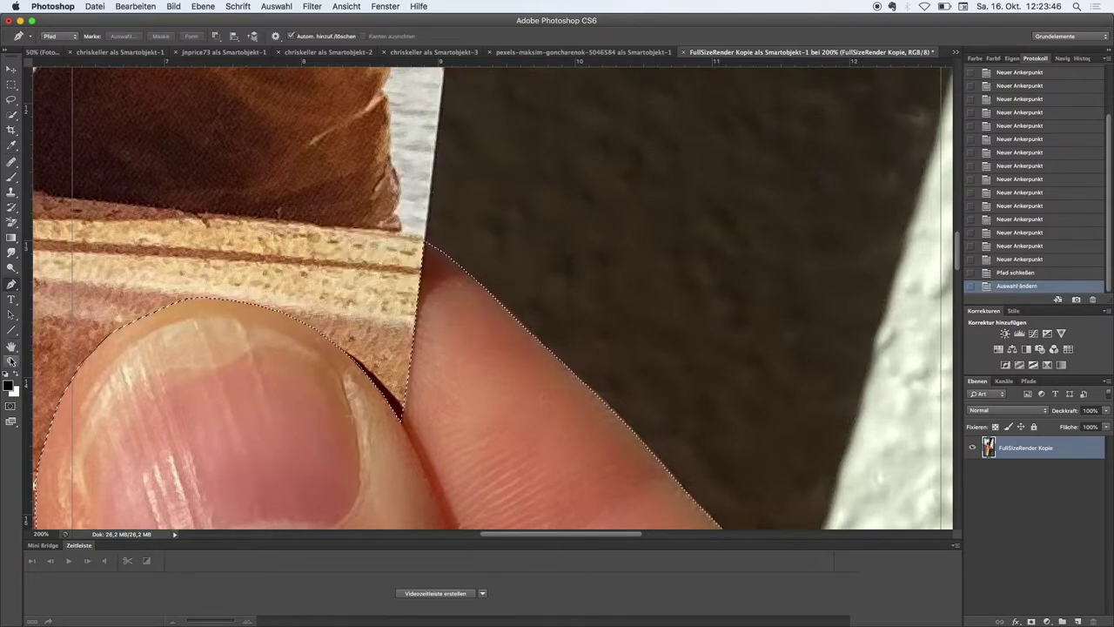
click(308, 36)
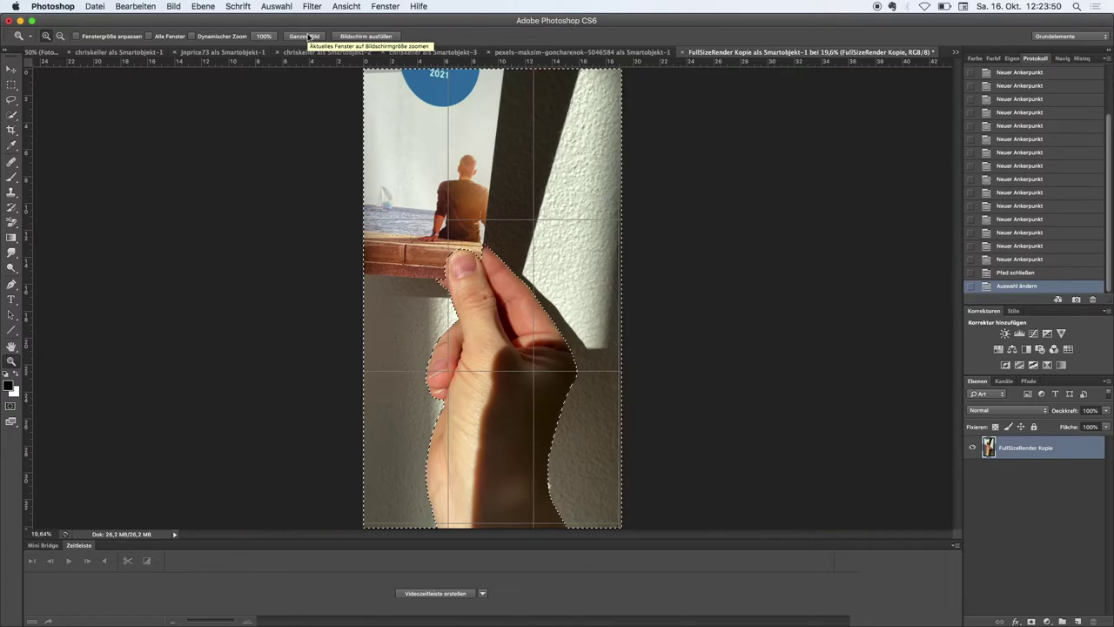
key(Delete)
click(276, 6)
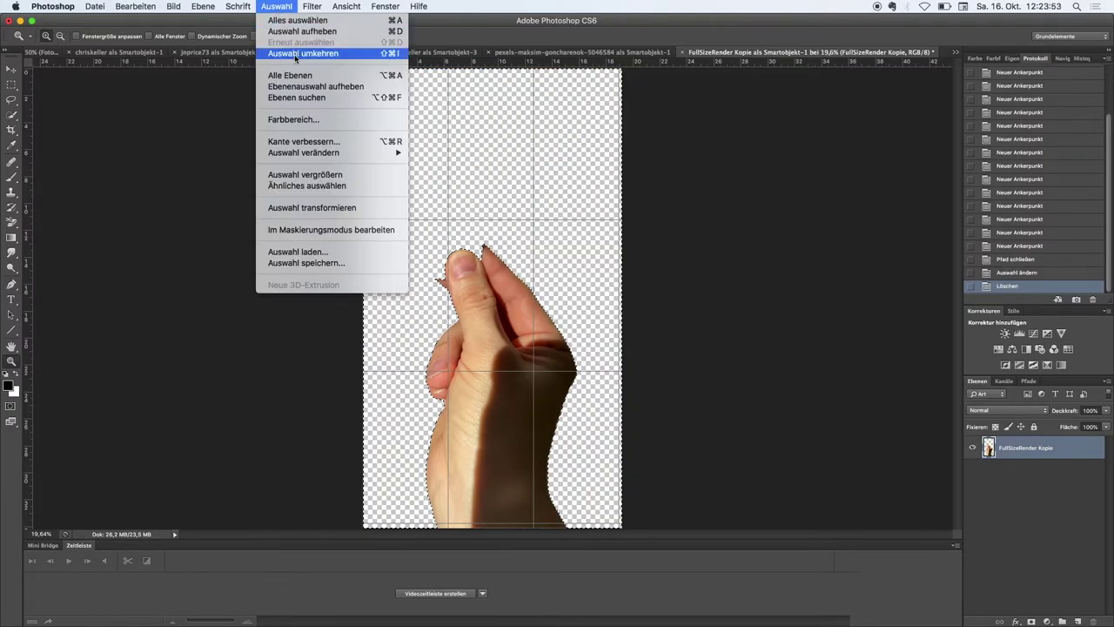
click(291, 31)
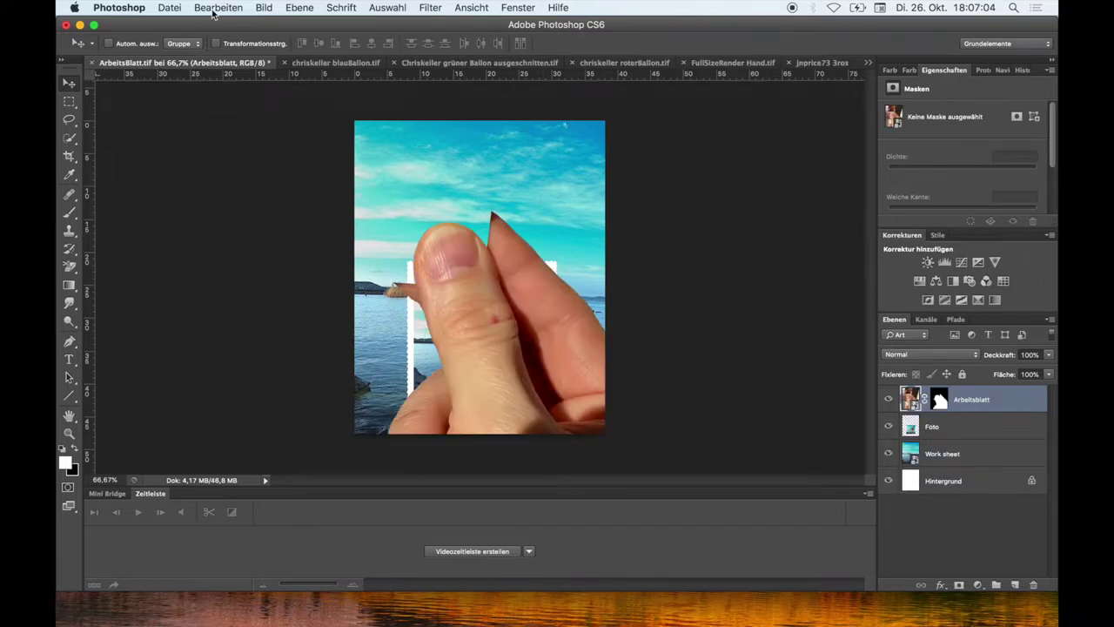
- Free-transform the hand layer at 30% view and scale it down to about 49%
click(215, 8)
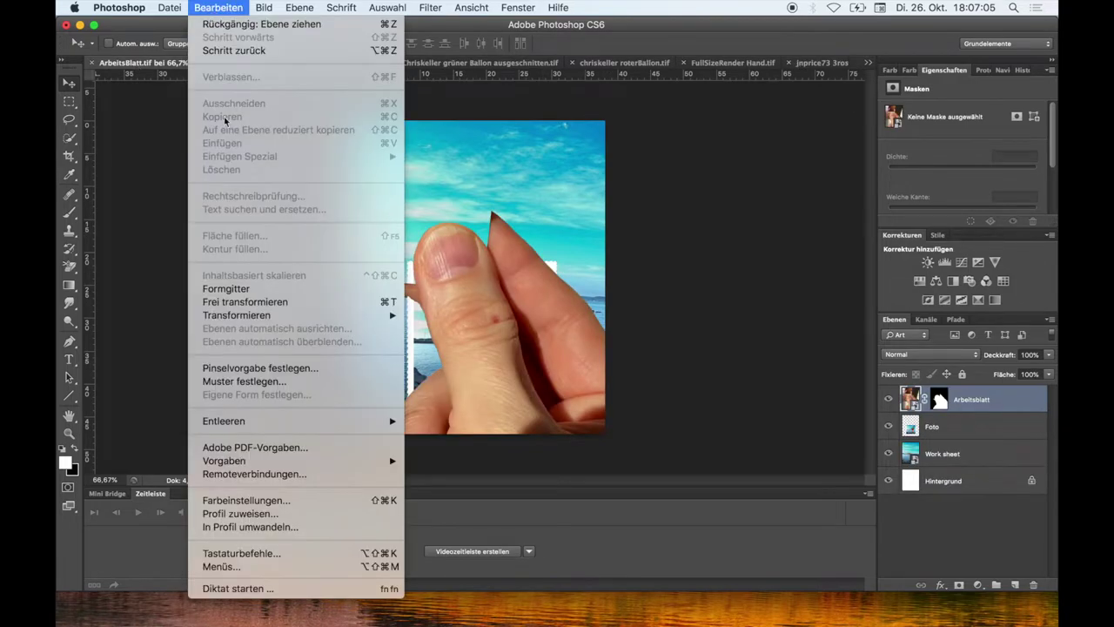
click(240, 301)
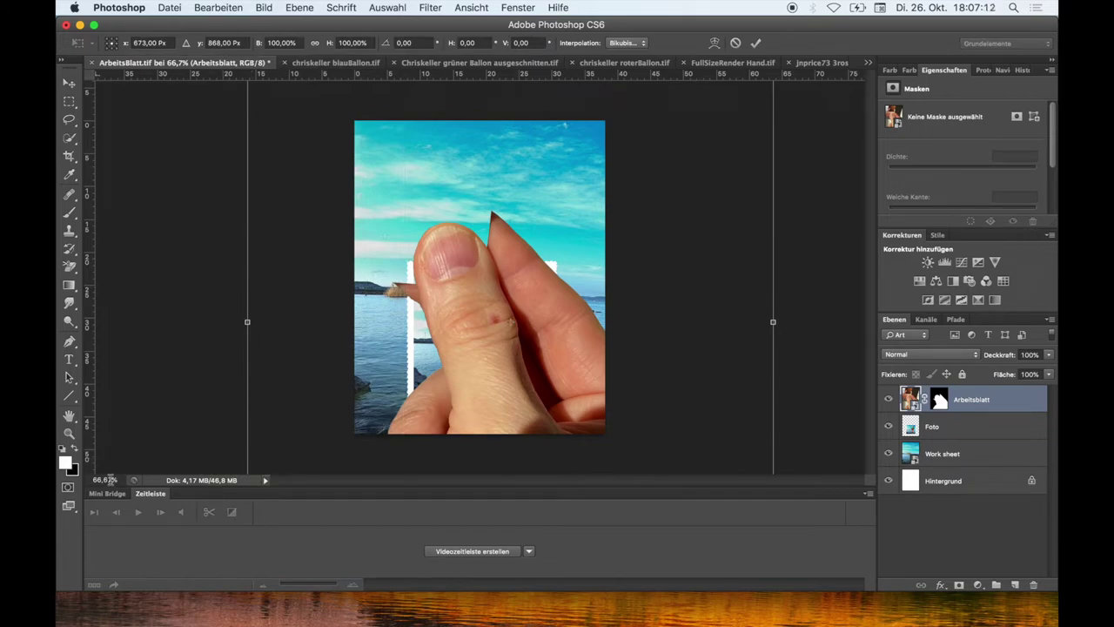
text(30)
key(Return)
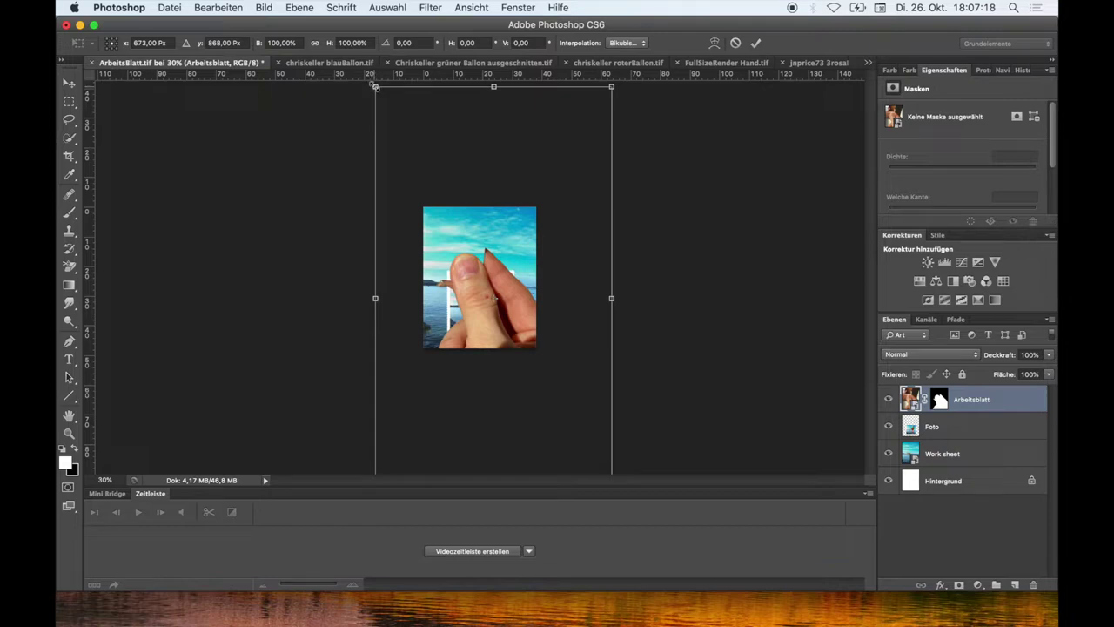
drag(374, 85, 394, 119)
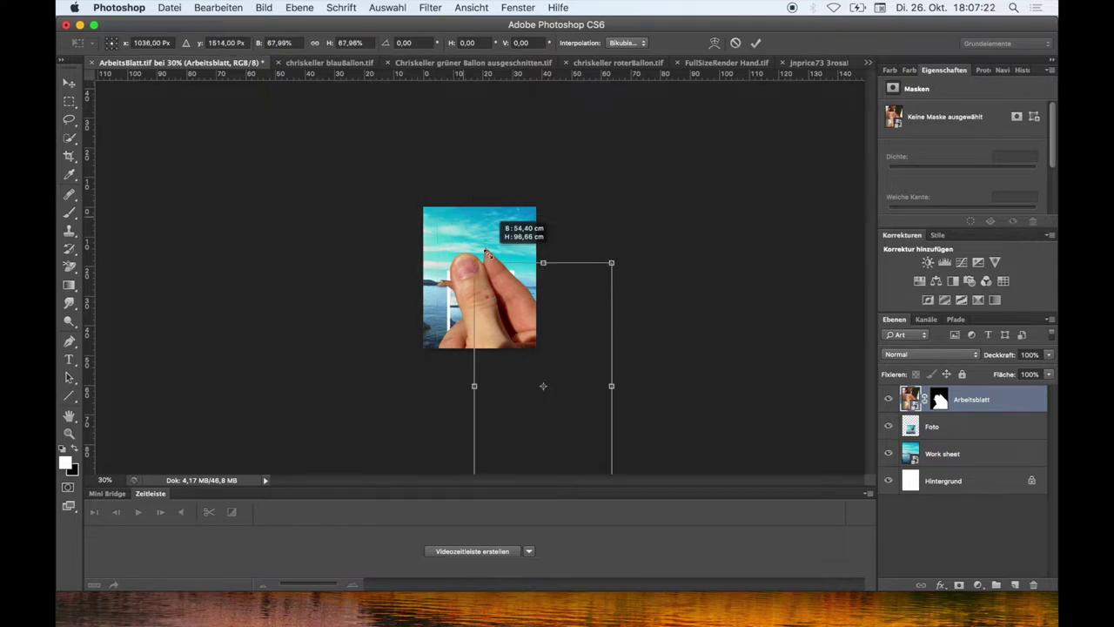
drag(417, 164, 583, 219)
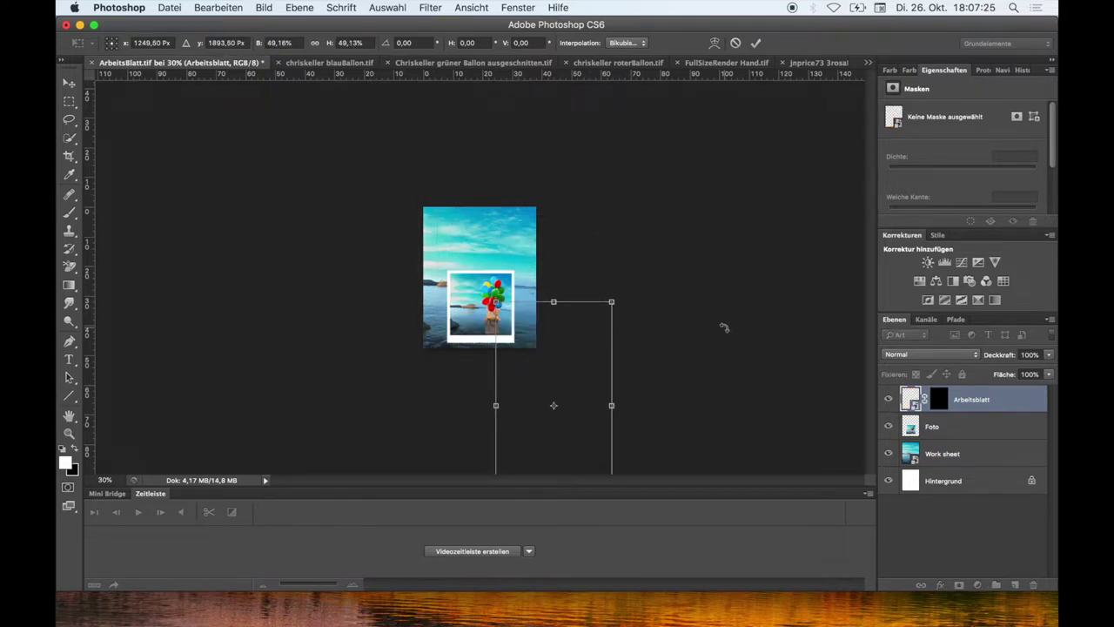
click(757, 44)
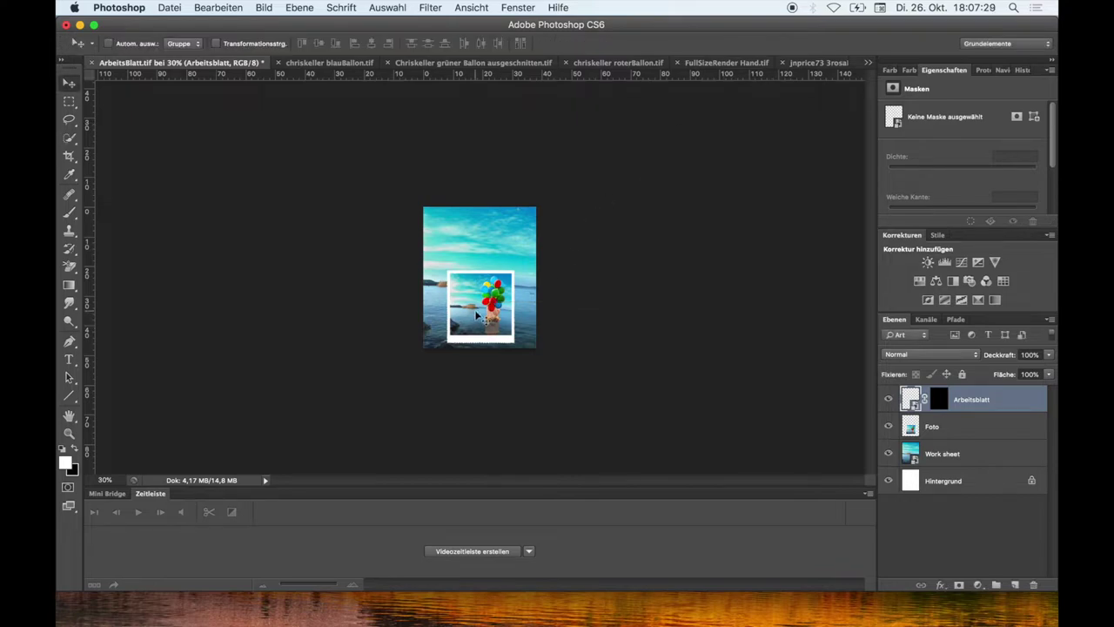
- Rasterize the Arbeitsblatt hand layer and move it over the print's lower-right corner
right_click(1006, 401)
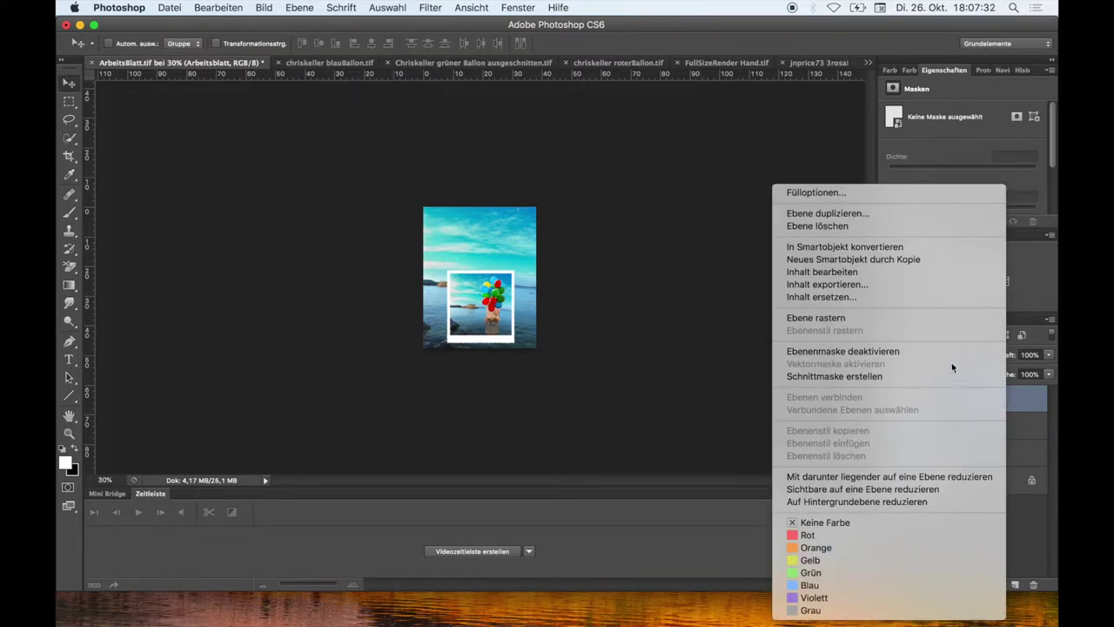
click(859, 316)
mouse_move(649, 373)
mouse_down()
mouse_move(397, 303)
mouse_move(522, 272)
mouse_up()
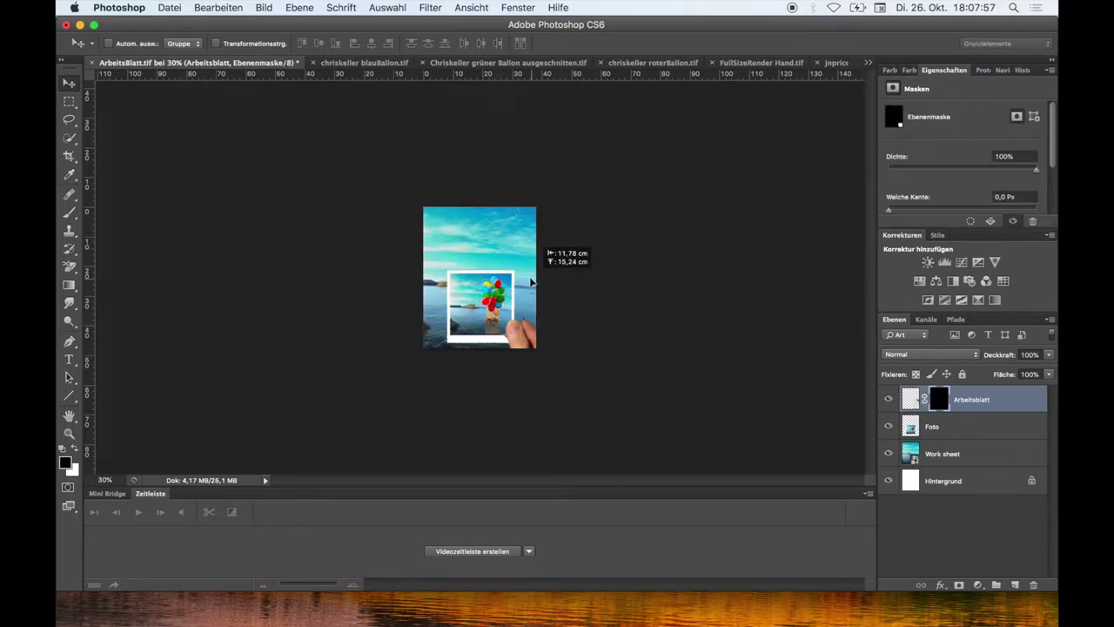
- Scale the hand to about 56.5%, tilt it about -6°, and set it on the print's corner
click(217, 8)
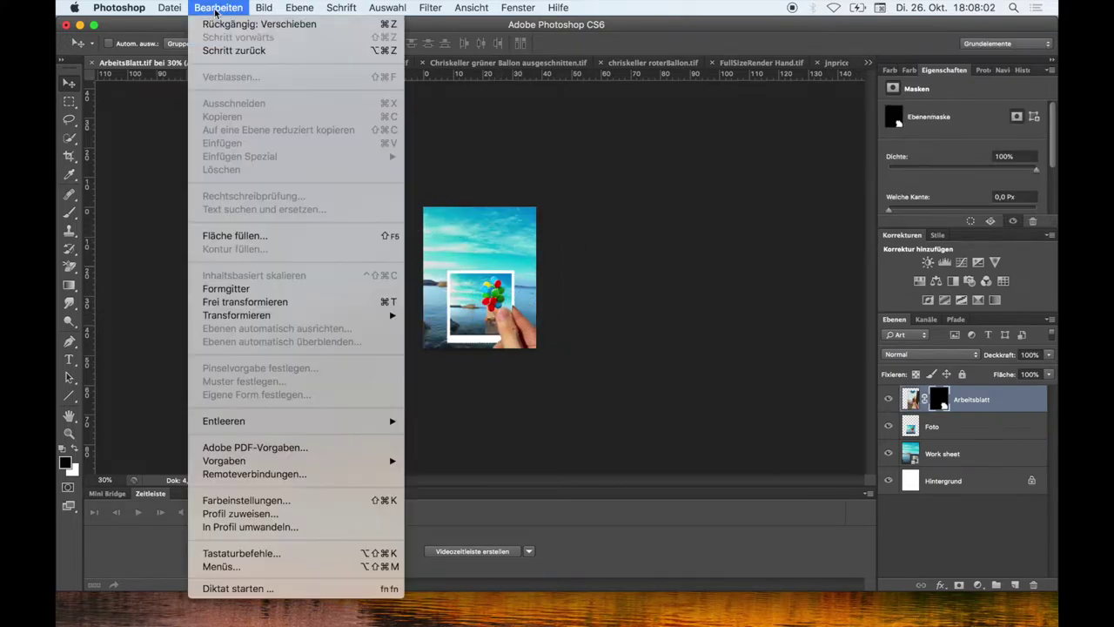
click(250, 302)
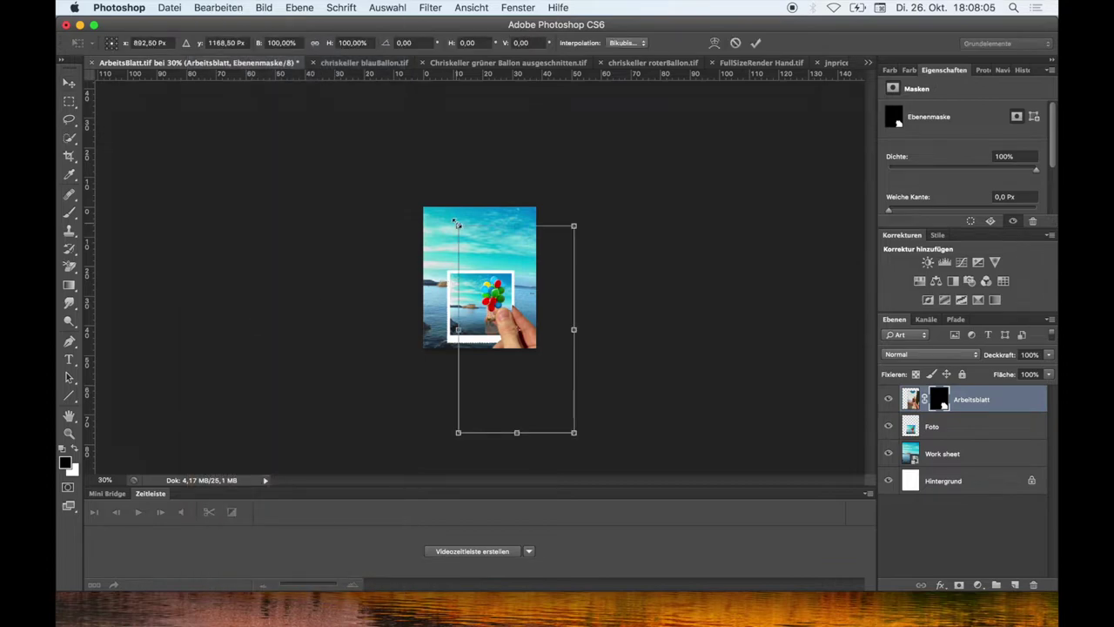
mouse_move(457, 224)
mouse_down()
mouse_move(508, 317)
mouse_move(522, 274)
mouse_up()
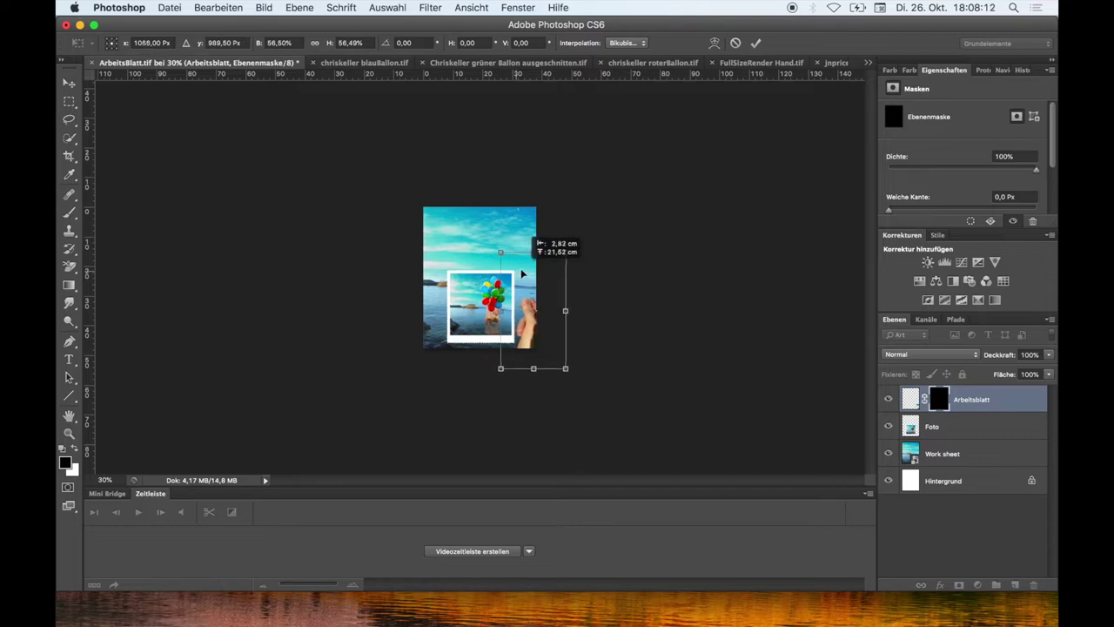
mouse_move(522, 274)
mouse_down()
mouse_move(510, 281)
mouse_move(471, 256)
mouse_up()
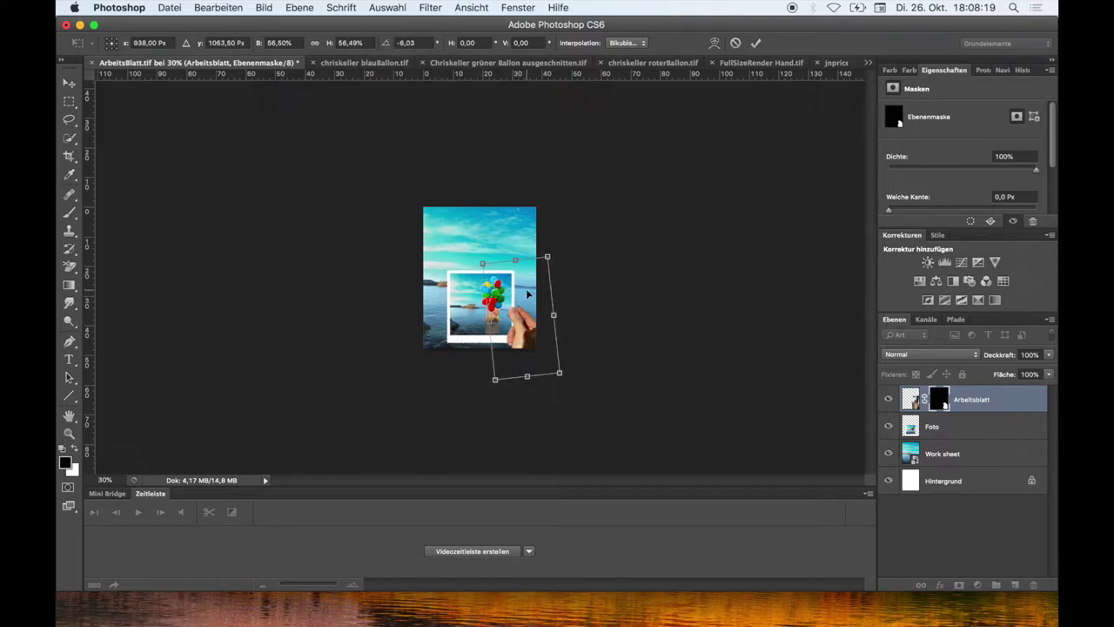
drag(527, 294, 534, 313)
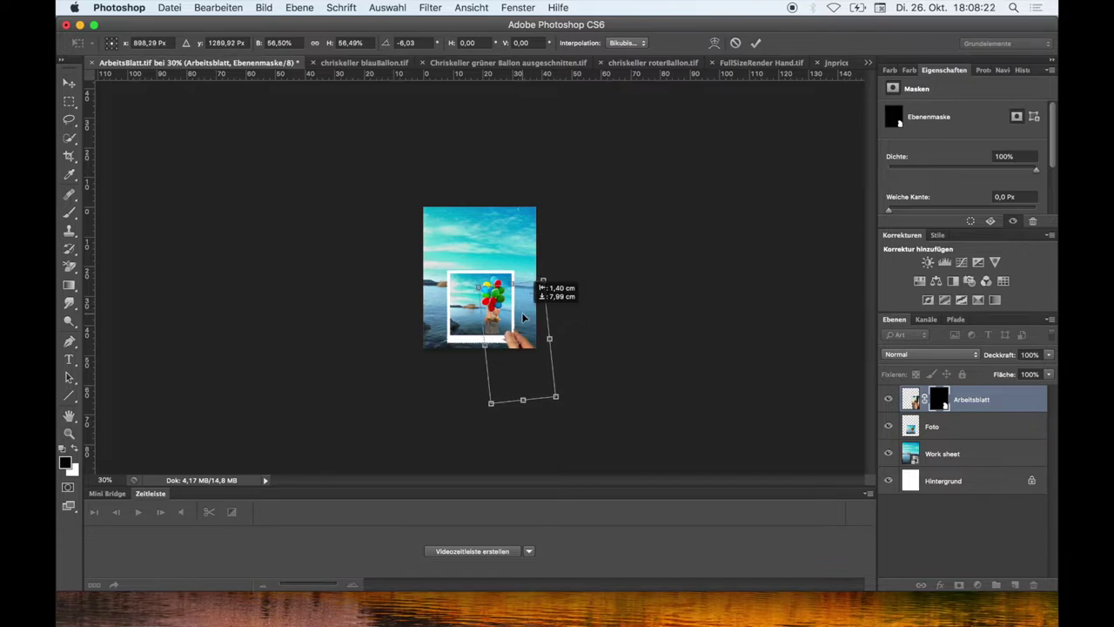
click(755, 43)
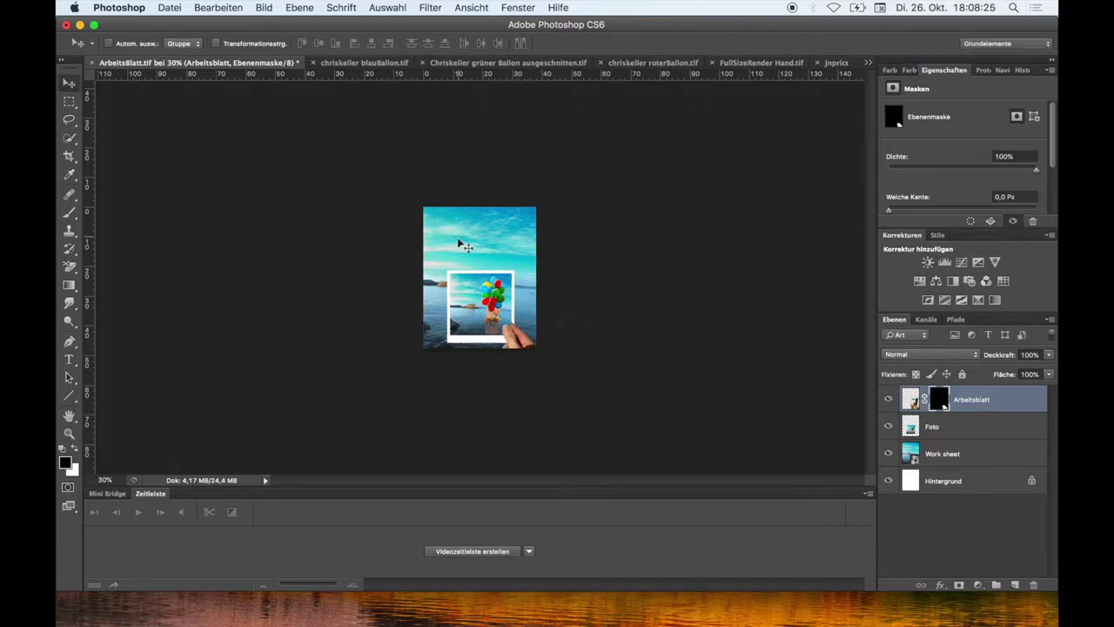
- Fit the whole image on screen and move the hand down slightly right
click(69, 433)
click(425, 44)
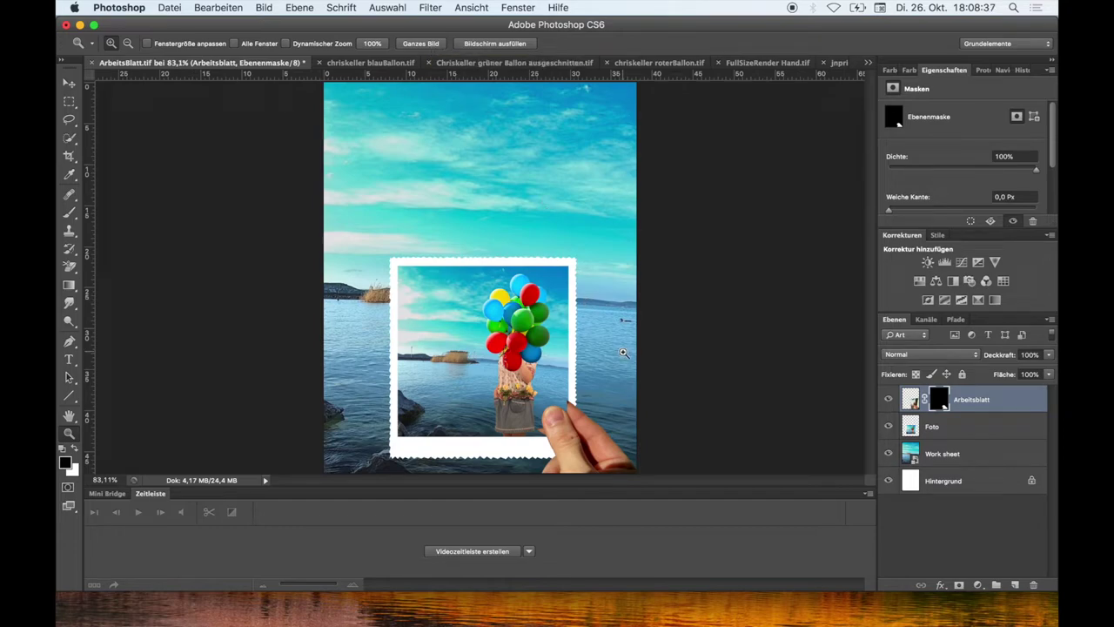
click(74, 86)
drag(574, 419, 583, 448)
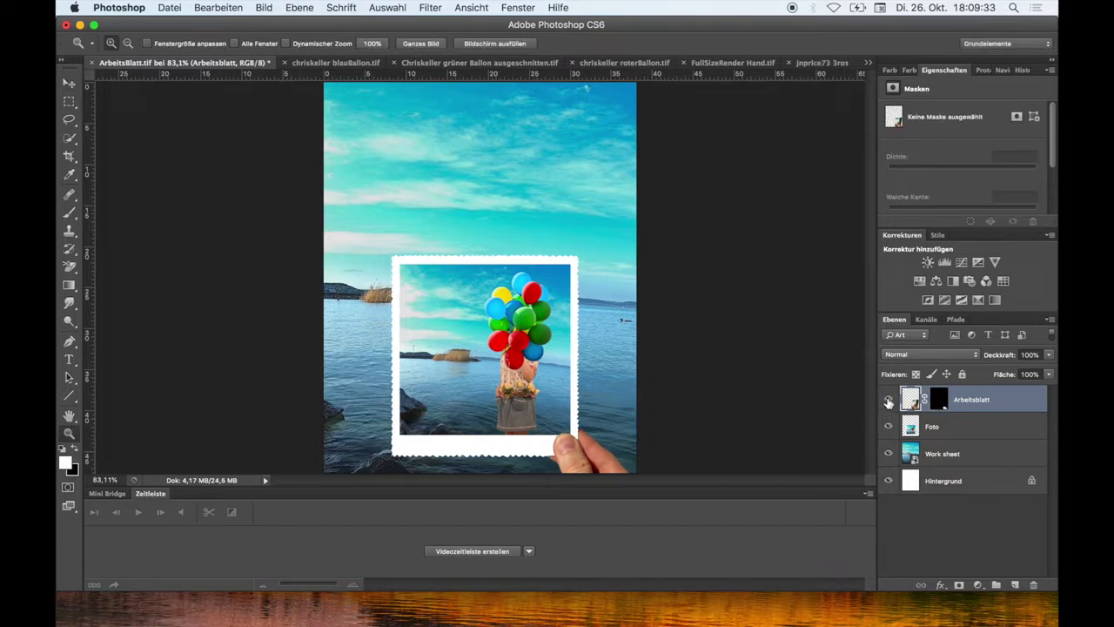
- Hide the hand layer and move the Foto print right and down
click(889, 399)
click(913, 426)
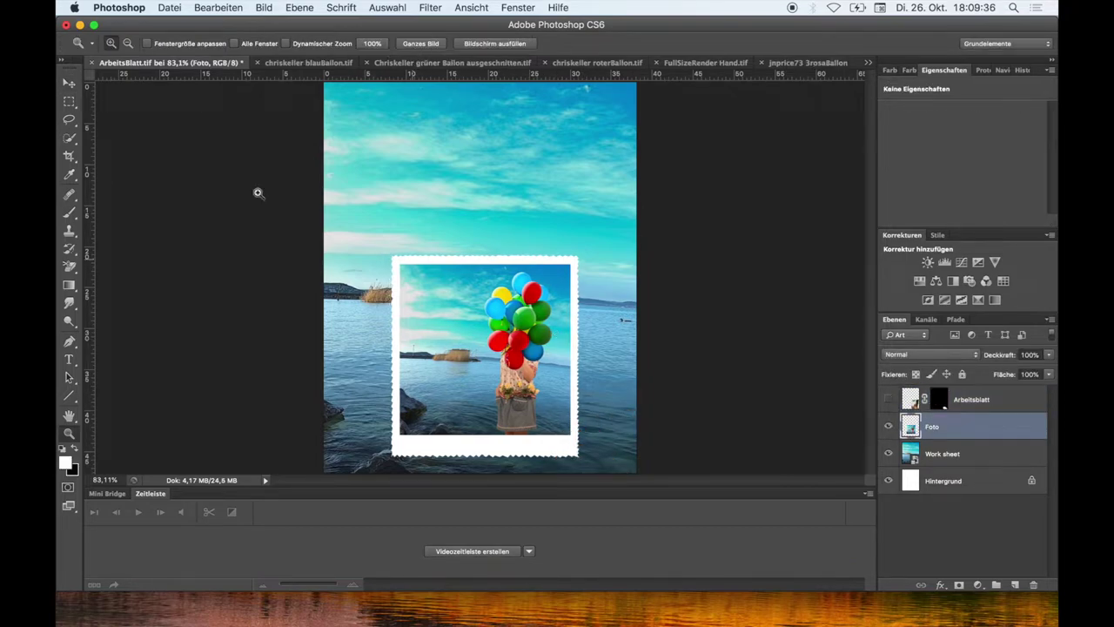
click(70, 84)
mouse_move(440, 281)
mouse_down()
mouse_move(466, 325)
mouse_move(477, 233)
mouse_up()
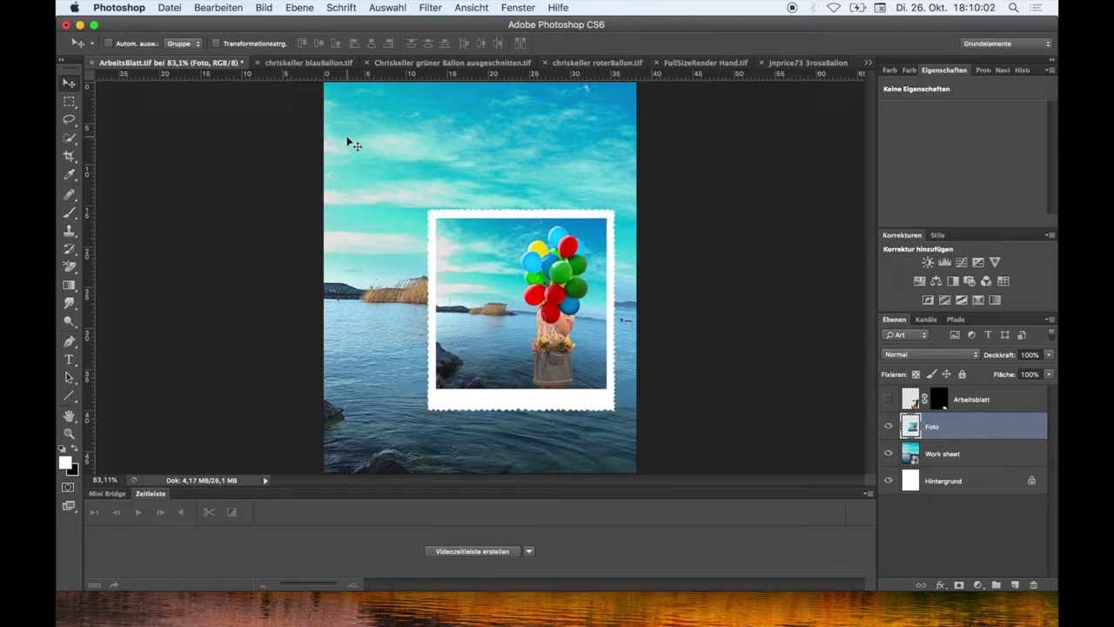
- Free-transform the Foto print down to about 91% of its size
click(218, 7)
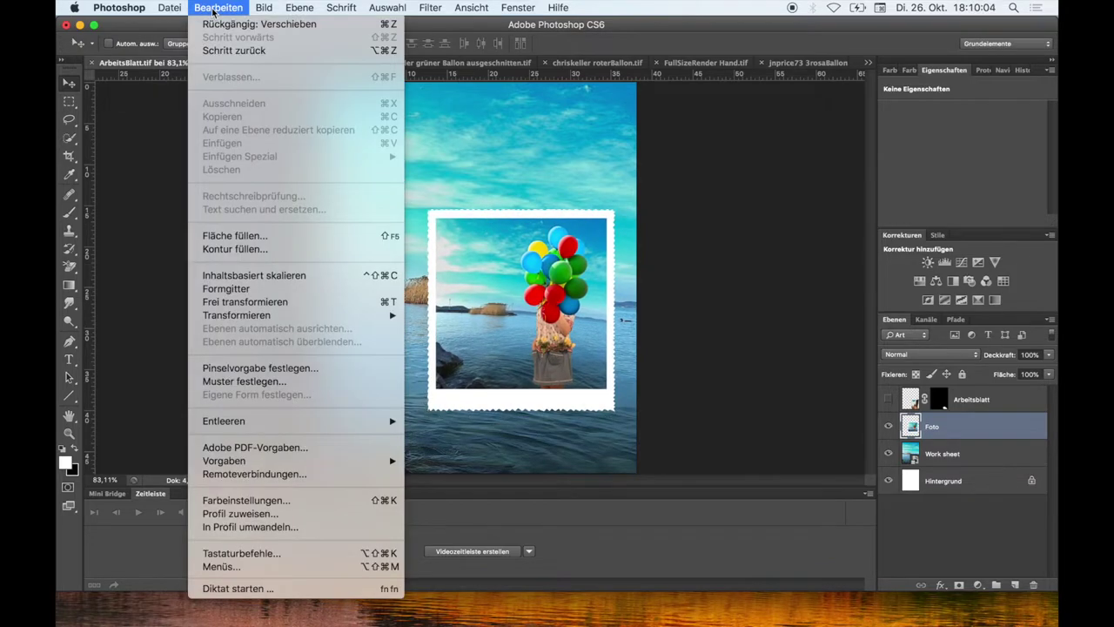
click(243, 301)
drag(418, 224, 430, 247)
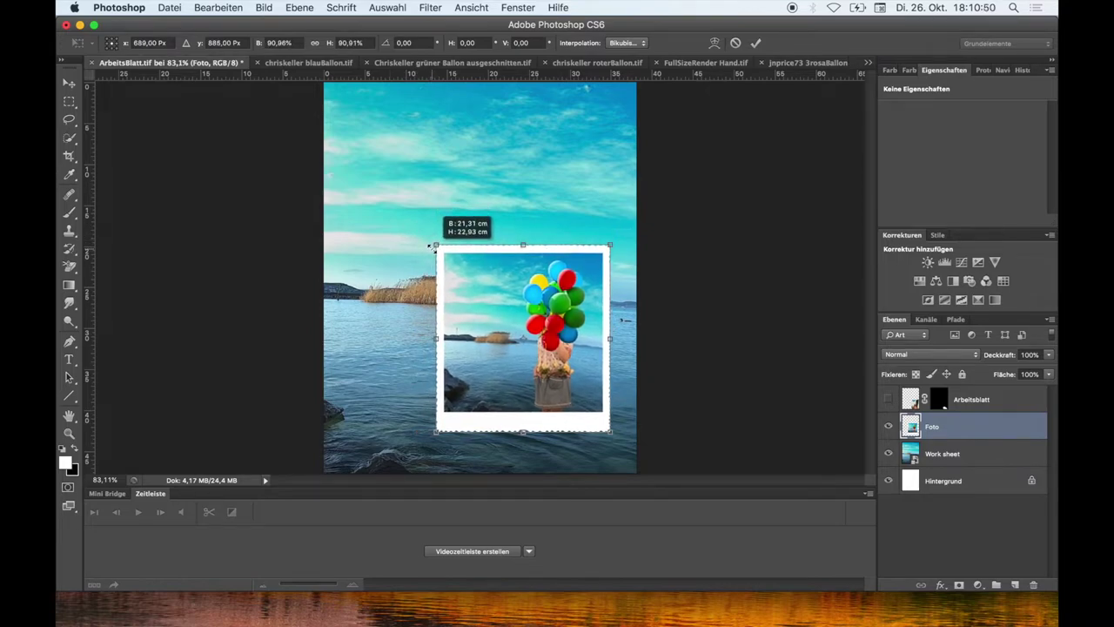
click(756, 44)
- Show and select the hand layer, moving it onto the print's lower-right corner
click(978, 401)
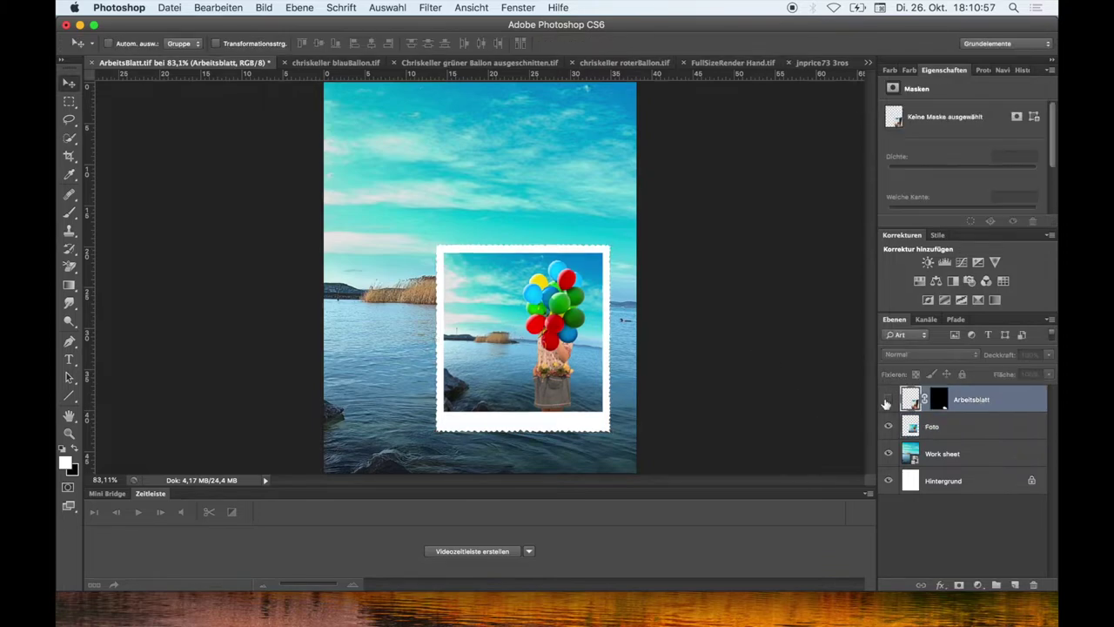
click(888, 398)
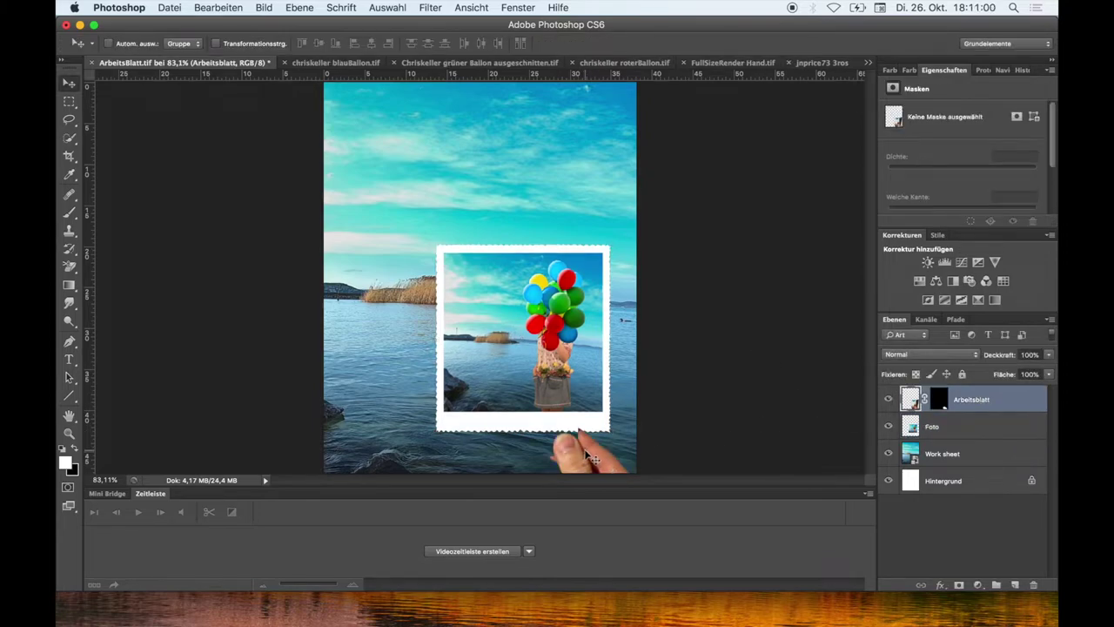
drag(592, 457, 623, 437)
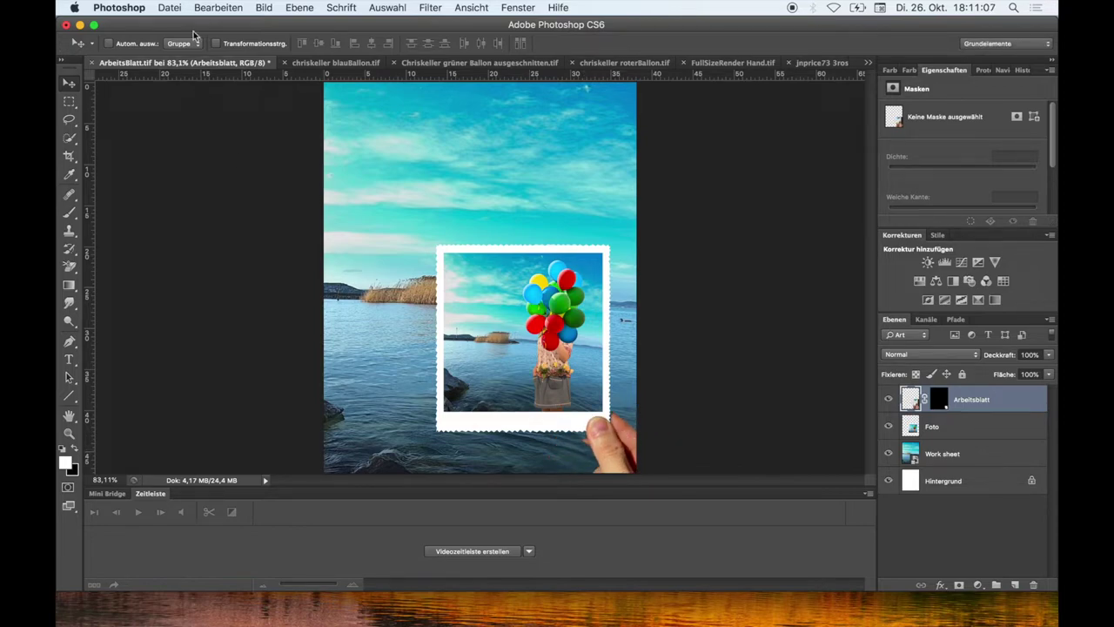
- Rotate the hand 3.71° clockwise and nudge it slightly up and left
click(217, 7)
click(235, 299)
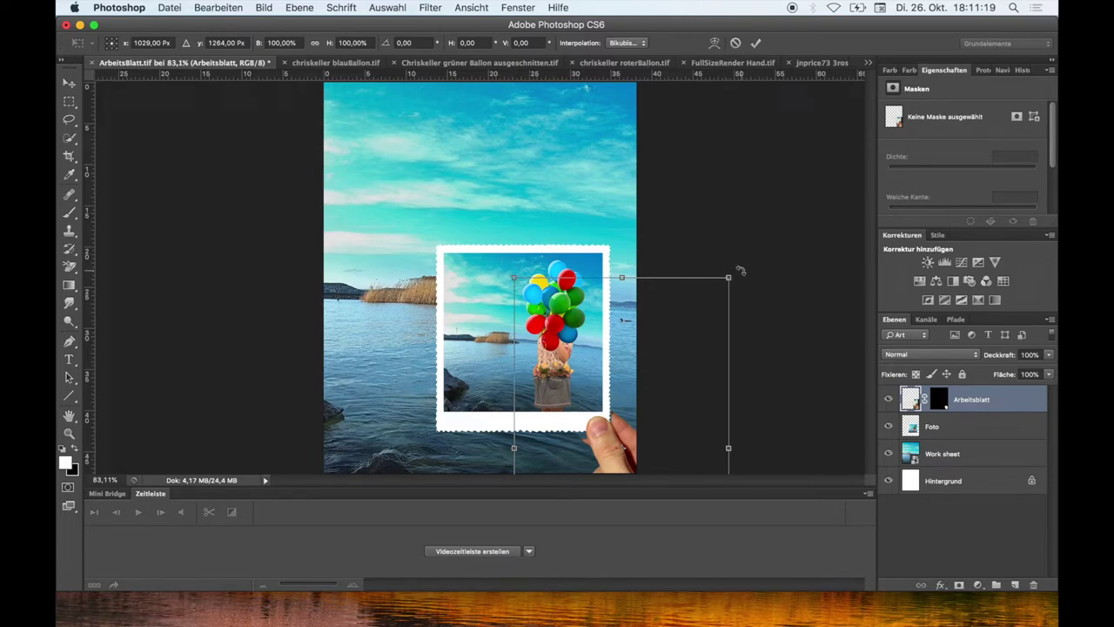
drag(740, 271, 740, 281)
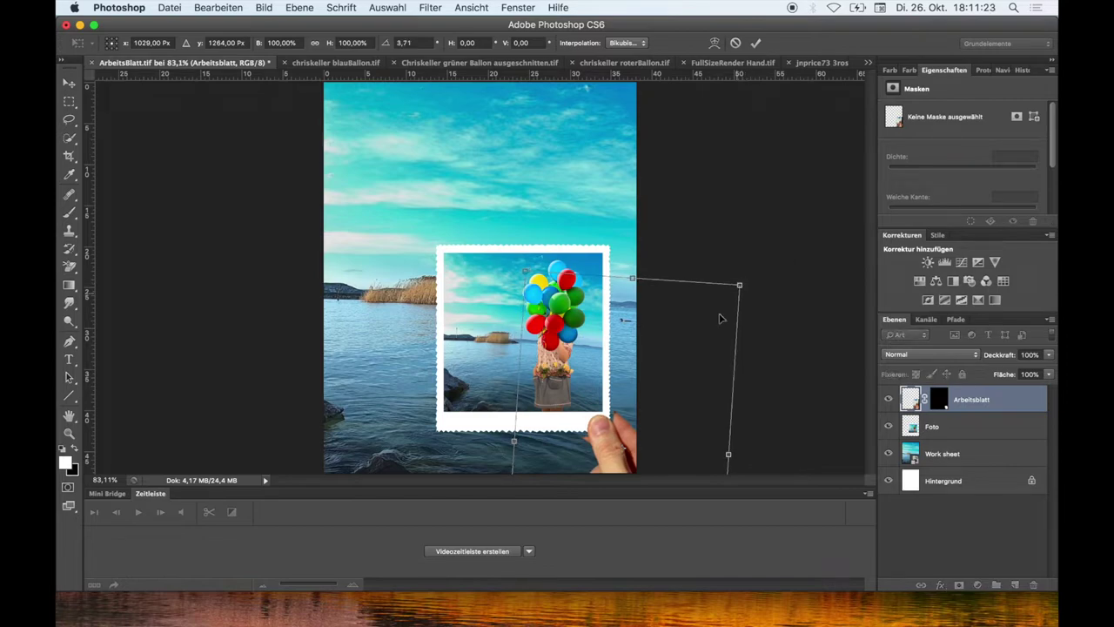
drag(657, 393, 657, 390)
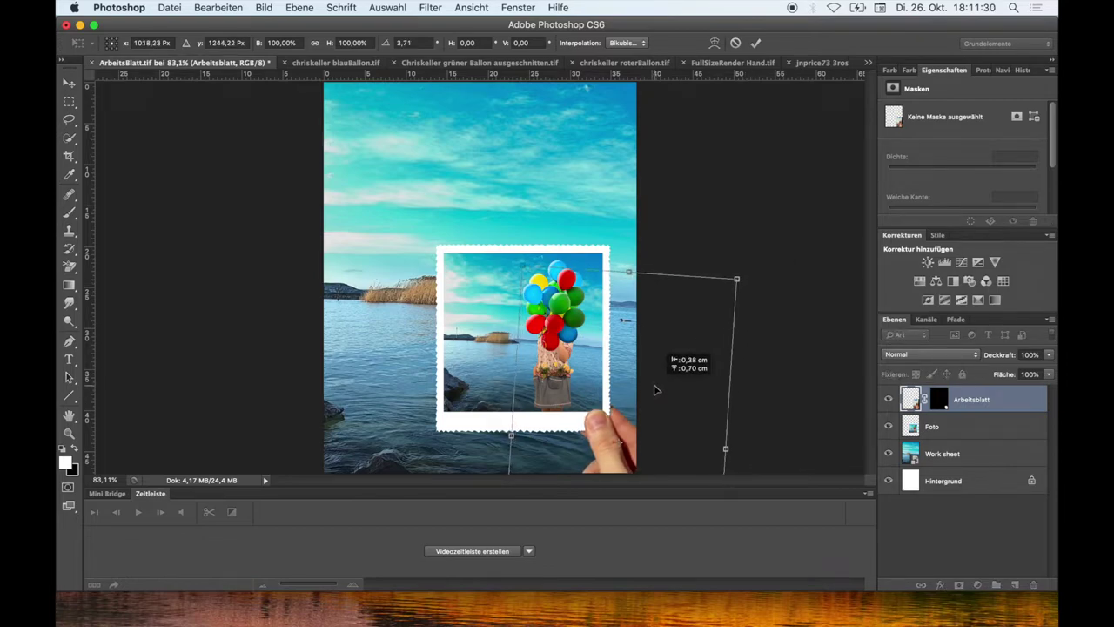
drag(656, 390, 655, 389)
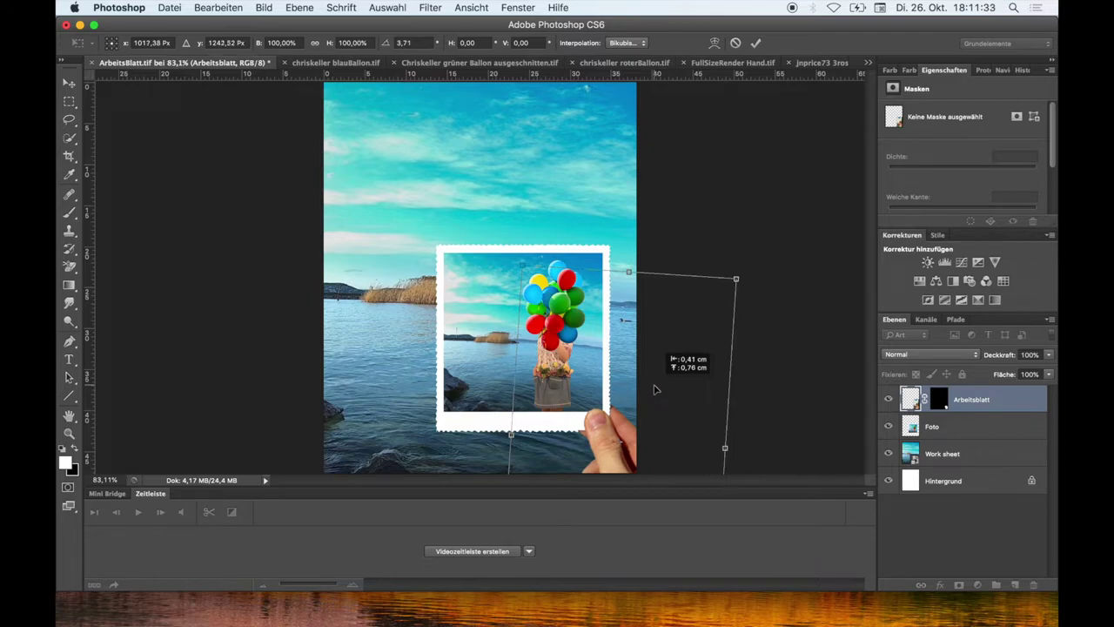
click(756, 43)
- Zoom in on the hand and nudge the hand layer slightly into place
click(68, 433)
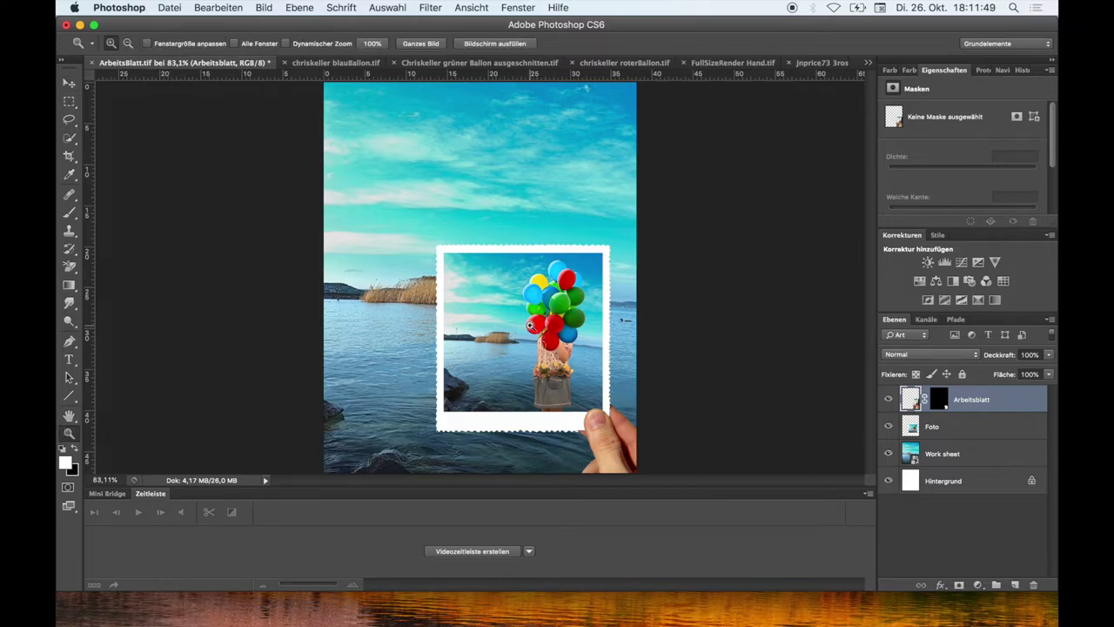
click(529, 325)
scroll(529, 325, down, 2)
click(939, 399)
key(v)
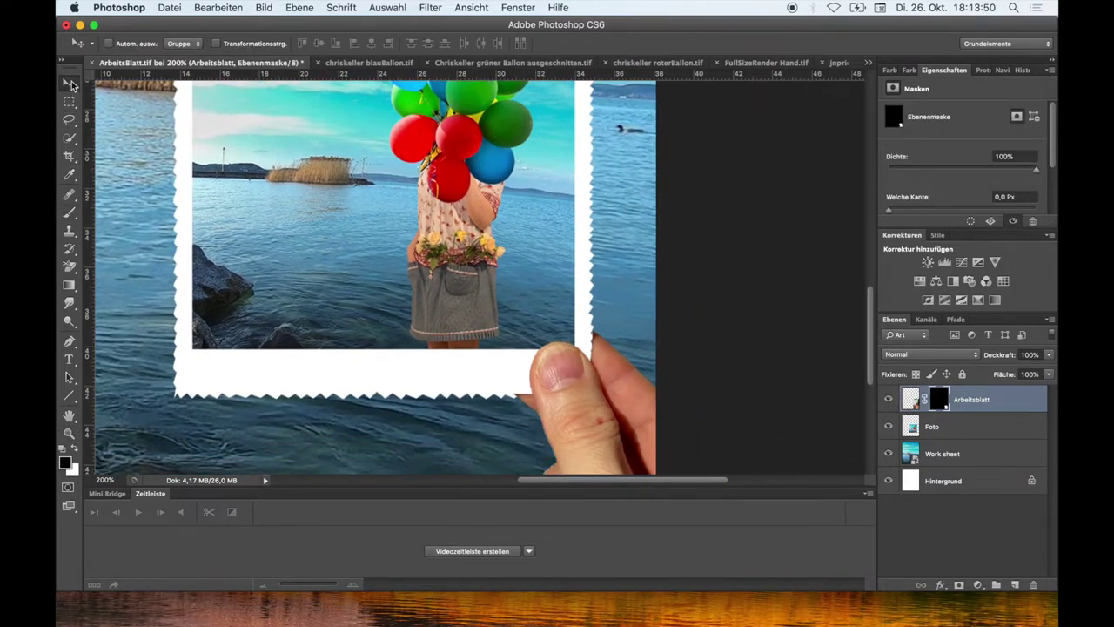
drag(567, 402, 568, 401)
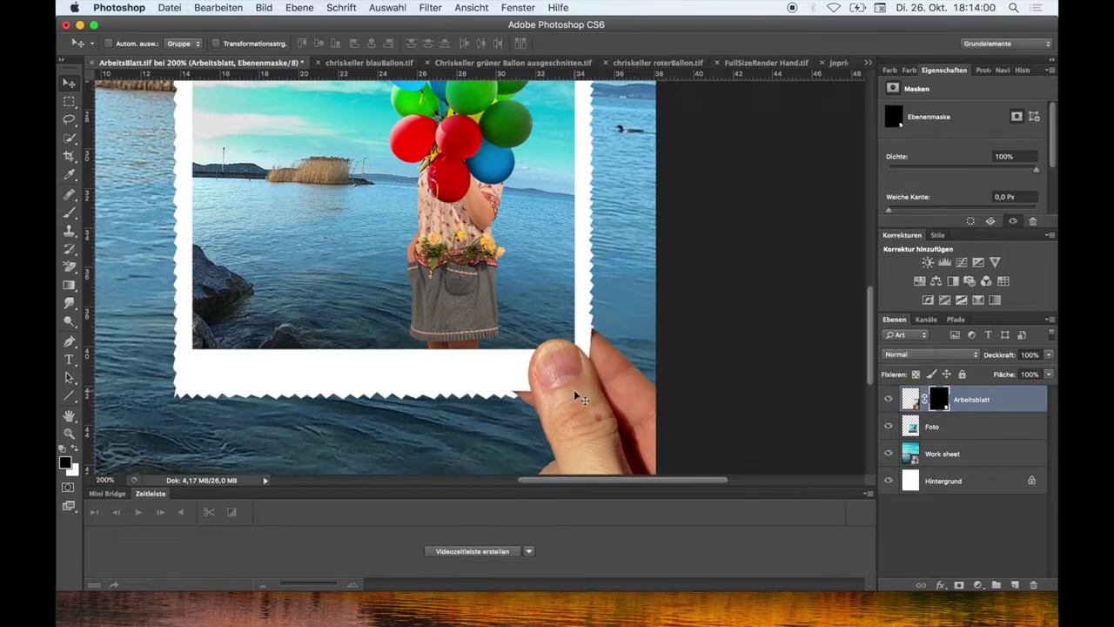
drag(573, 392, 572, 392)
- Zoom in on the thumb, undo the last fingertip edit, and lower hand opacity to 63%
key(z)
click(572, 392)
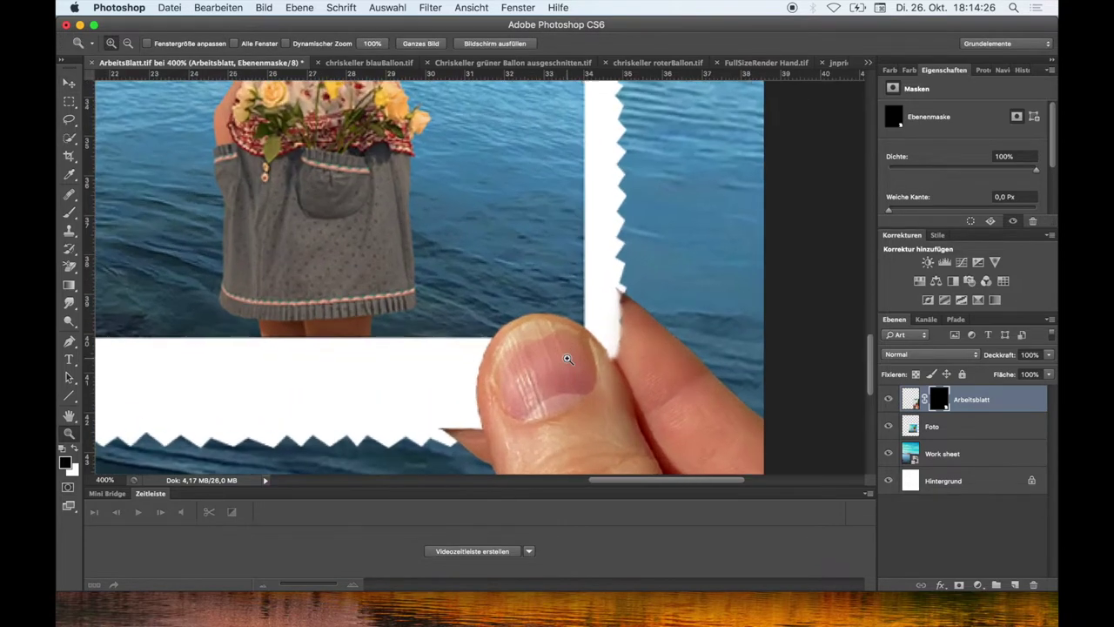
click(568, 359)
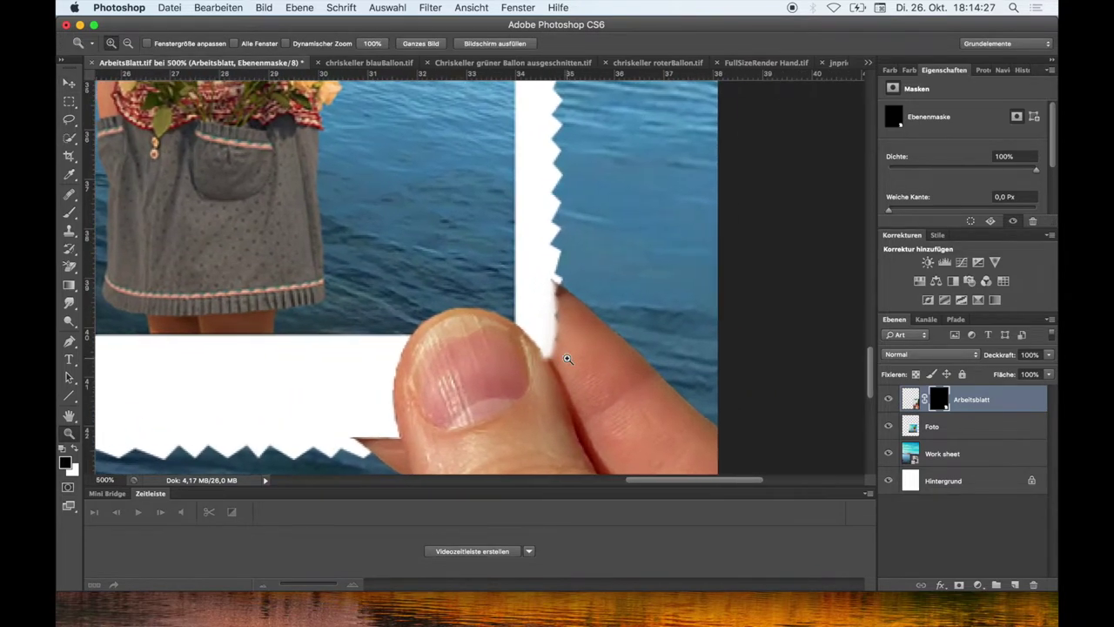
click(218, 8)
click(226, 54)
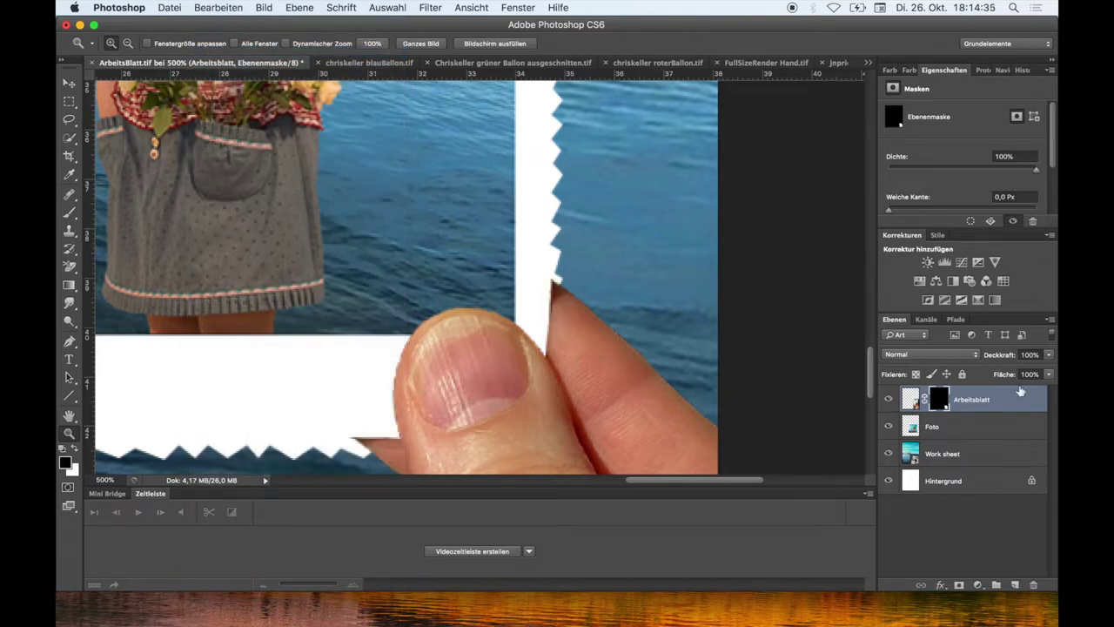
drag(1049, 356, 1026, 367)
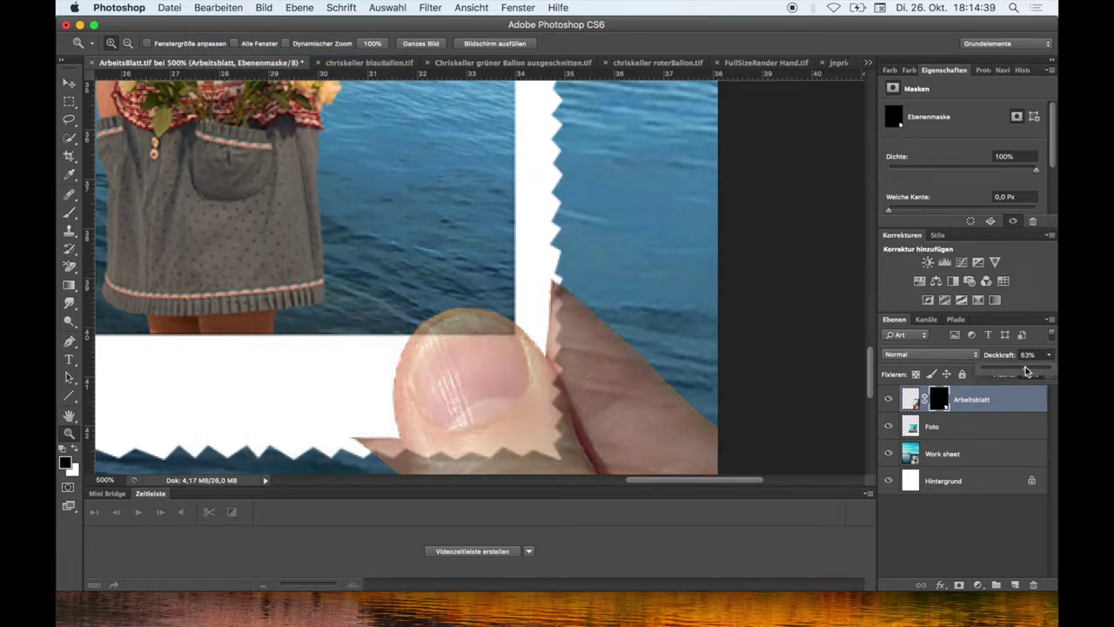
- Paint the hand's mask with an 8 px brush to reveal the thumb, then restore 100% opacity
click(71, 214)
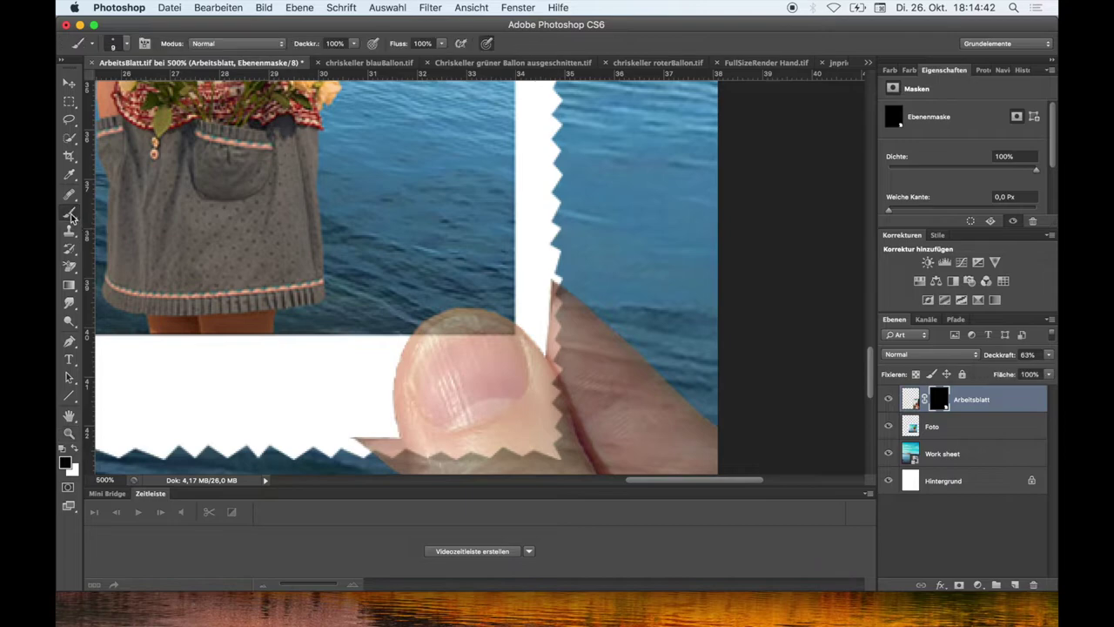
click(117, 47)
drag(82, 87, 81, 88)
click(554, 284)
scroll(553, 300, down, 2)
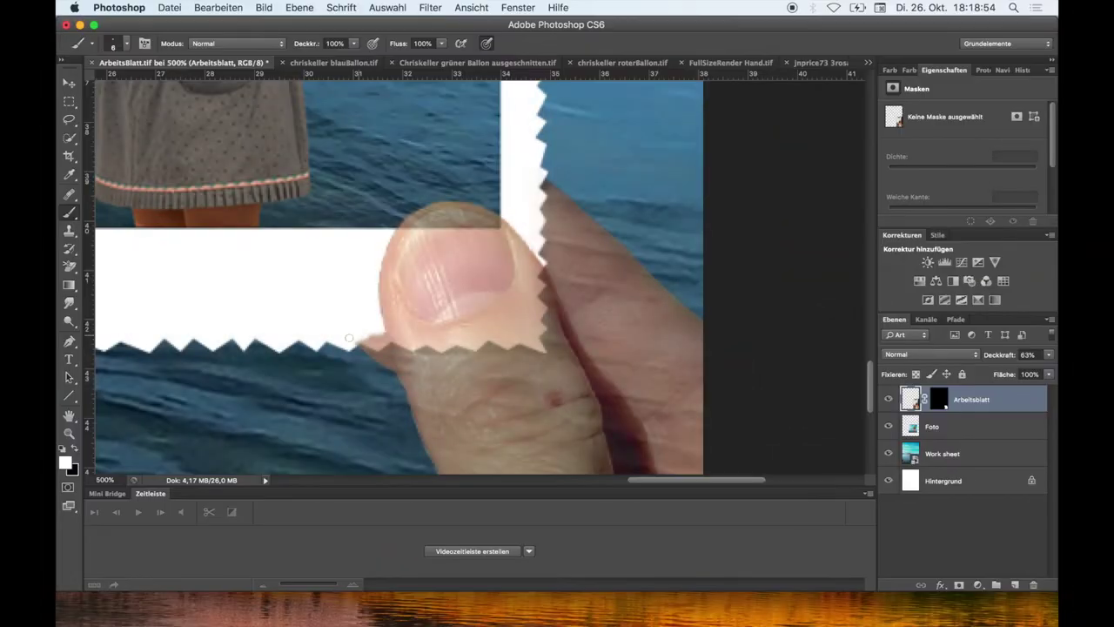
drag(381, 343, 372, 345)
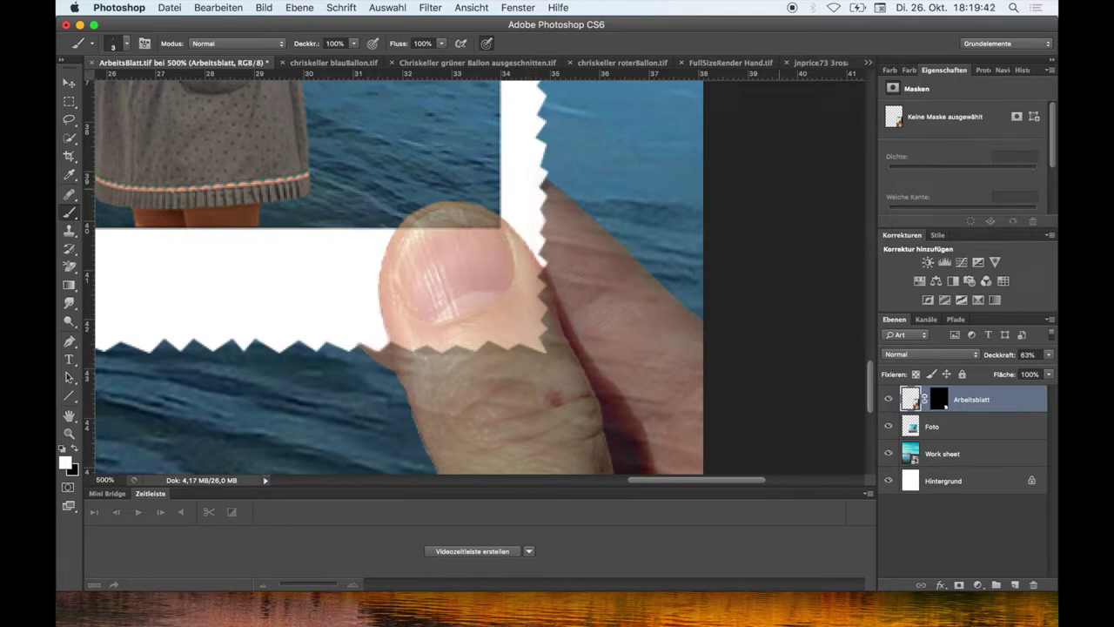
drag(1049, 360, 1053, 368)
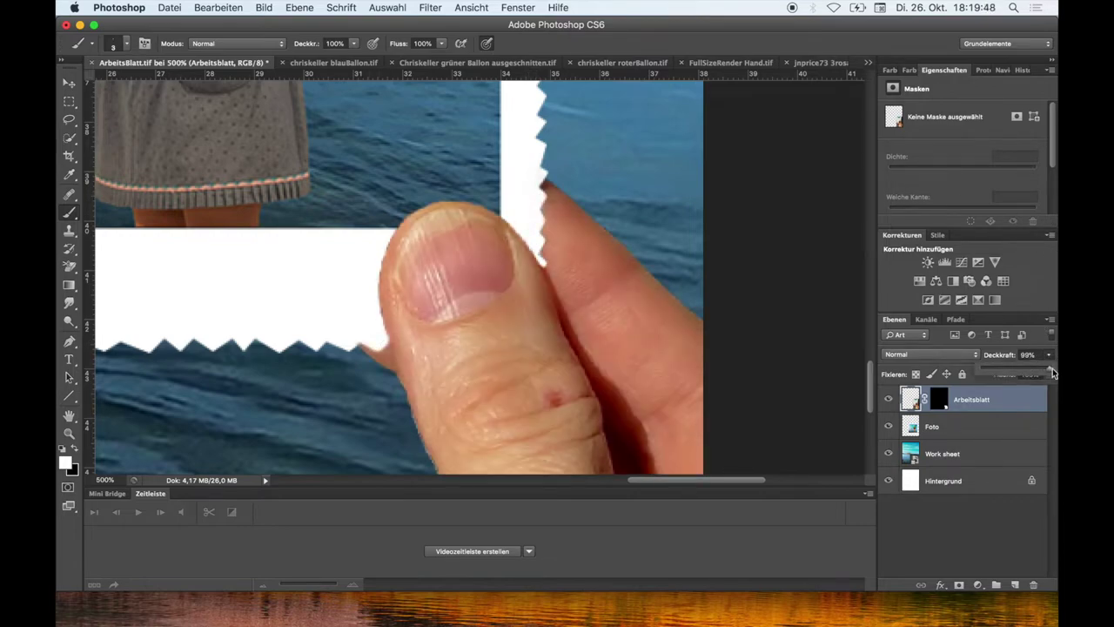
click(69, 433)
click(409, 45)
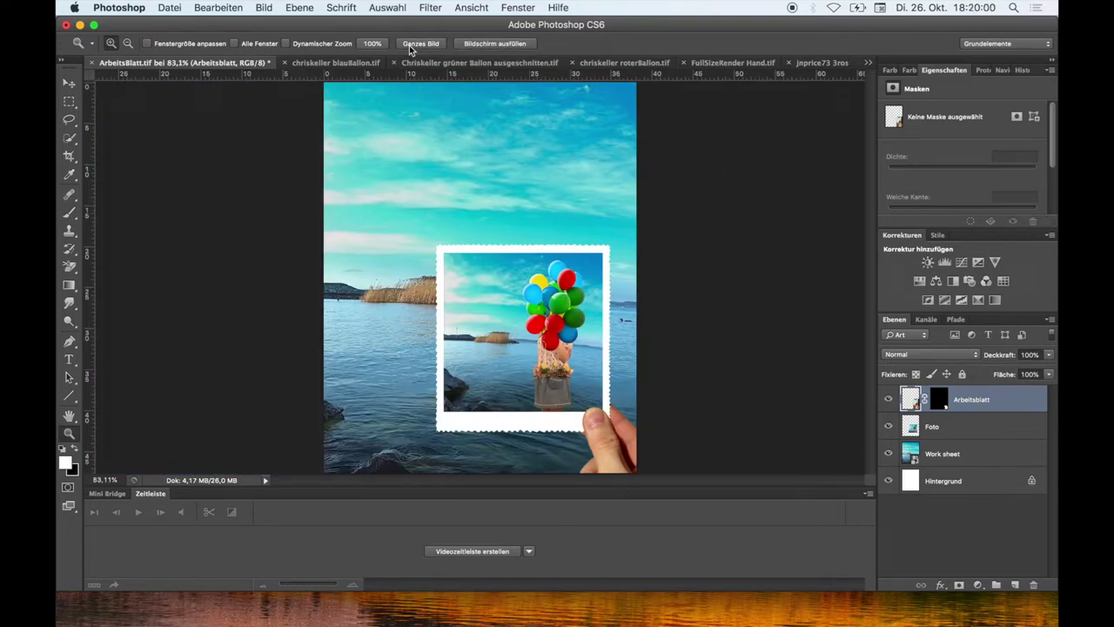
- Move the light-blue balloon from the blauBallon document into ArbeitsBlatt
click(352, 67)
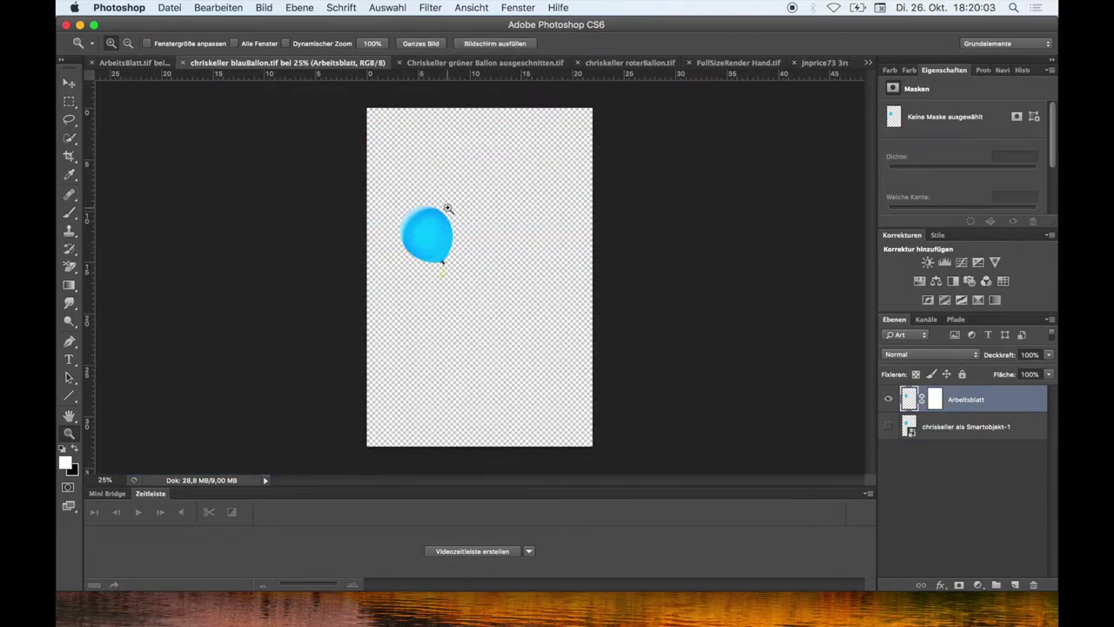
click(69, 83)
mouse_move(343, 218)
mouse_down()
mouse_move(244, 135)
mouse_move(521, 194)
mouse_move(483, 196)
mouse_up()
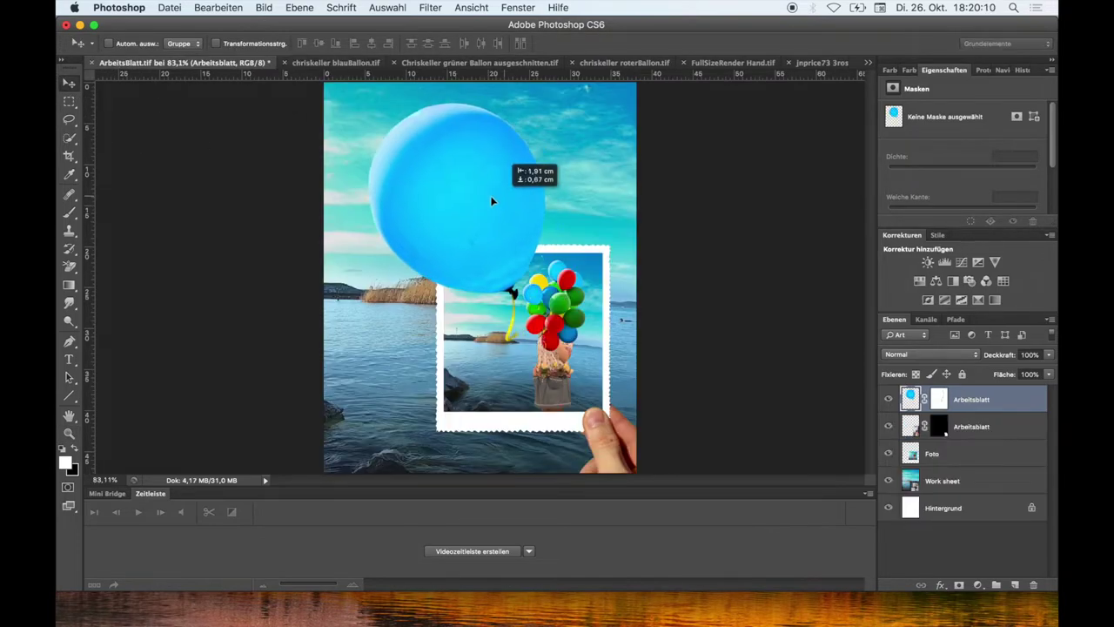
- Scale the balloon to about 23% above the photo's top edge and name its layer hellblauerBallon1mitte
click(218, 8)
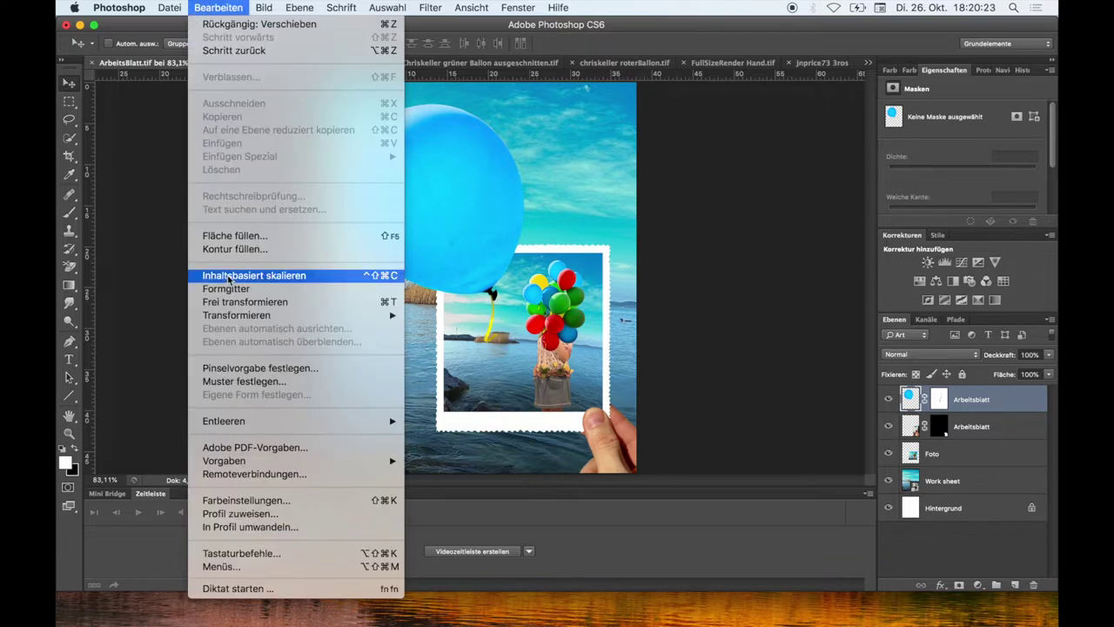
click(252, 296)
mouse_move(348, 102)
mouse_down()
mouse_move(481, 298)
mouse_move(498, 273)
mouse_move(506, 297)
mouse_move(502, 246)
mouse_up()
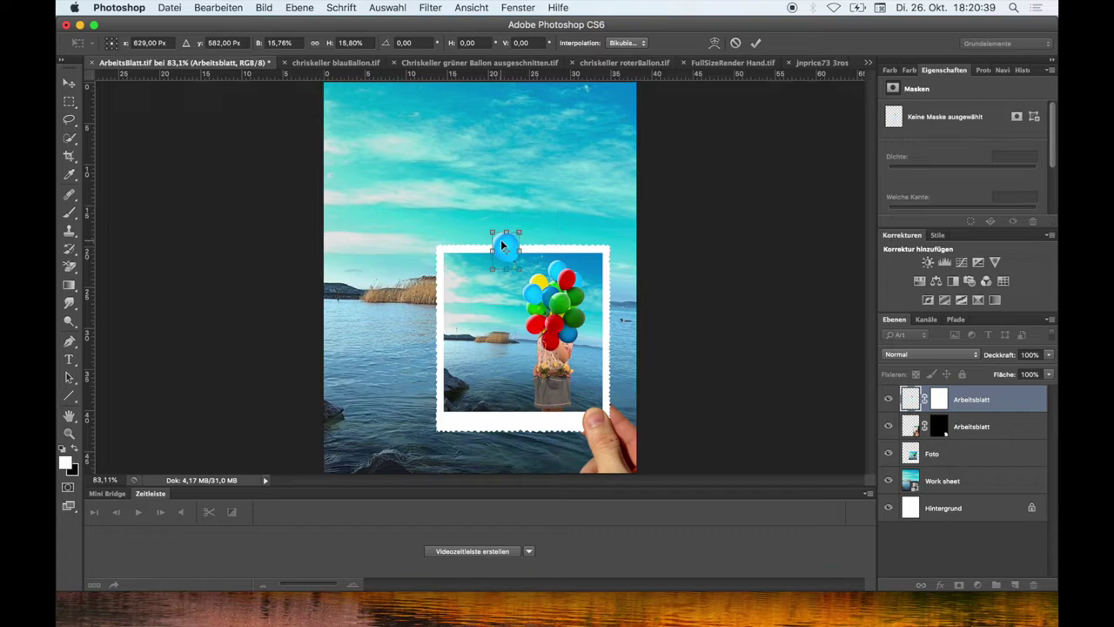
click(756, 43)
double_click(974, 400)
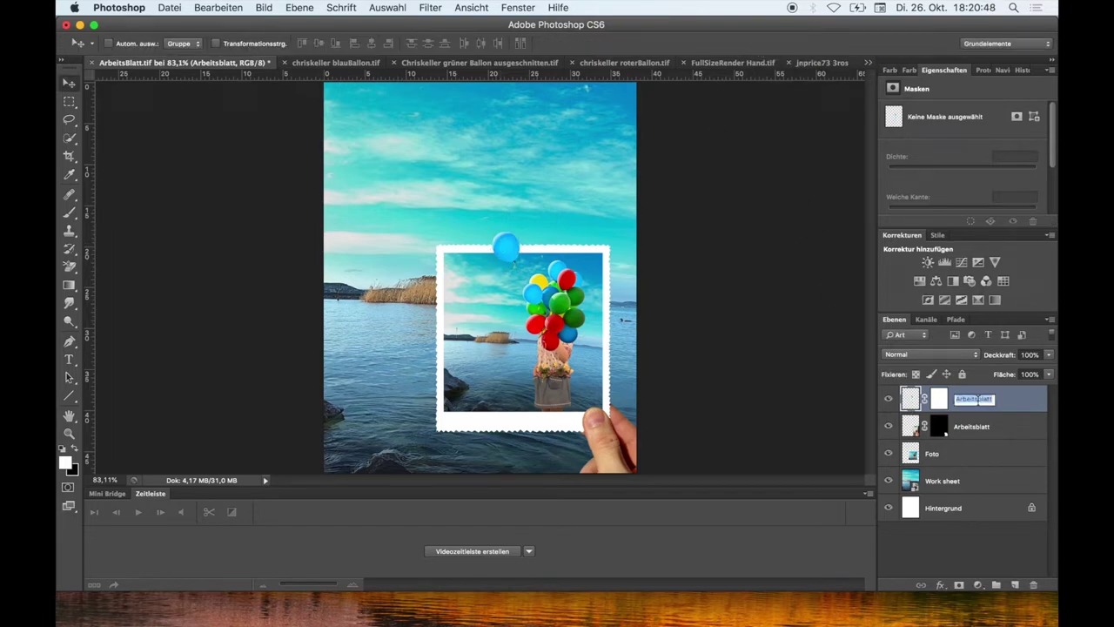
text(hell)
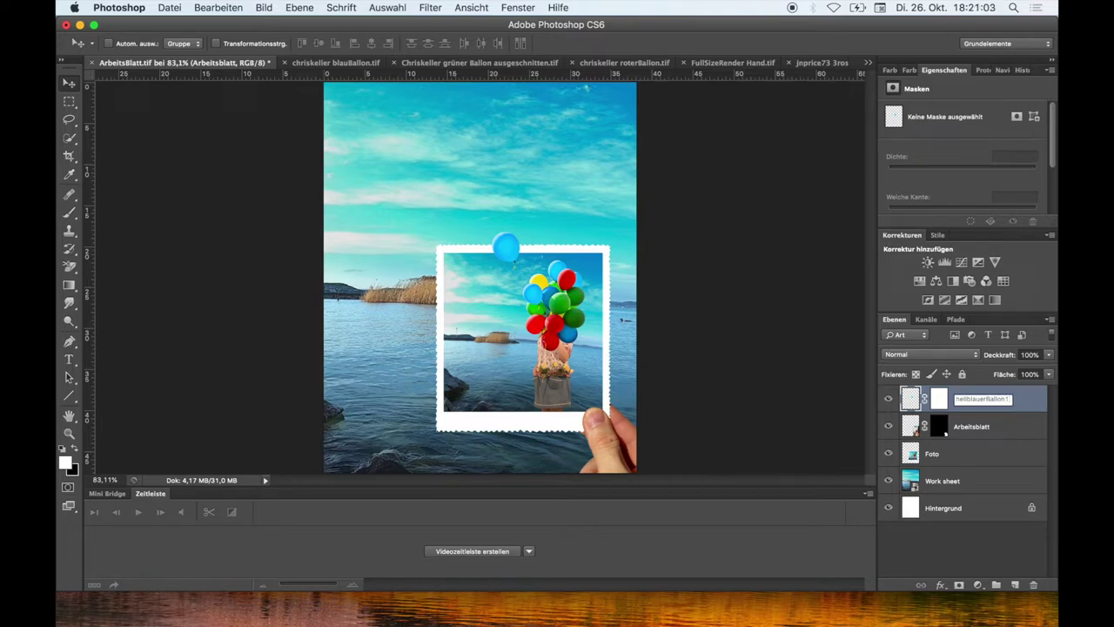
text(mitte)
- Duplicate the balloon as hellblauerBallon1 Oben and move the copy up and right
key(Return)
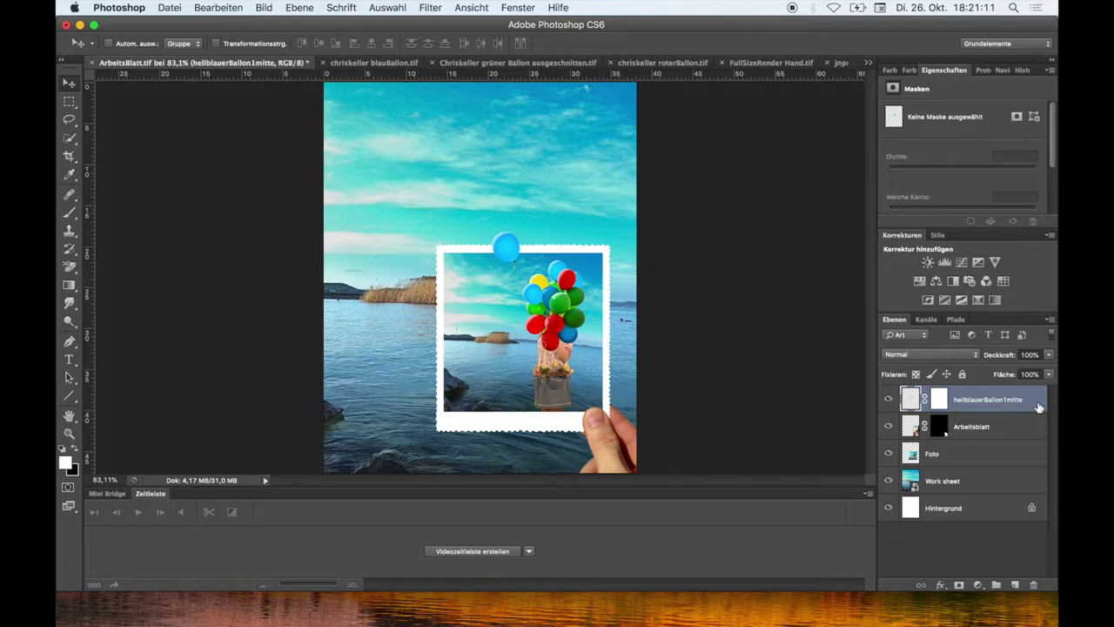
right_click(1036, 403)
click(908, 231)
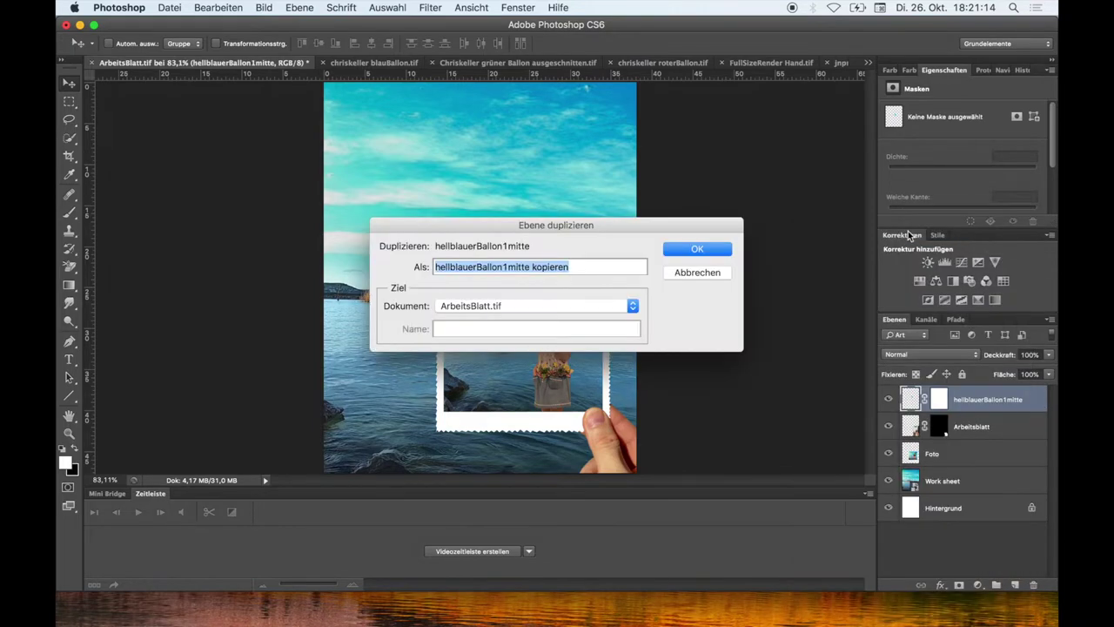
key(BackSpace)
key(BackSpace)
key(BackSpace)
text(k)
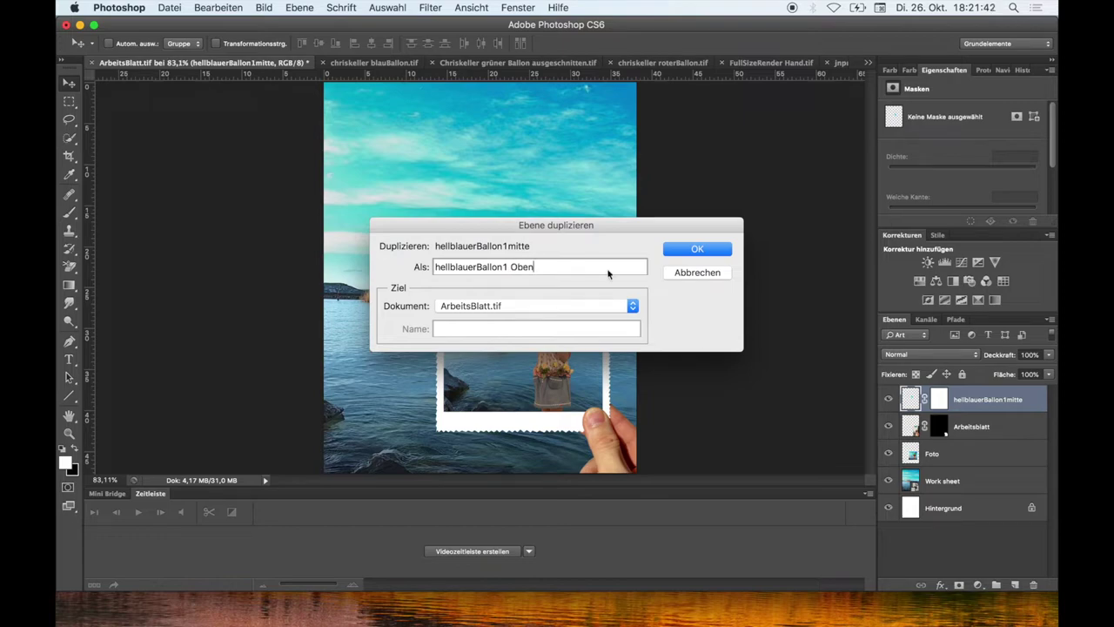
click(697, 250)
drag(515, 253, 574, 171)
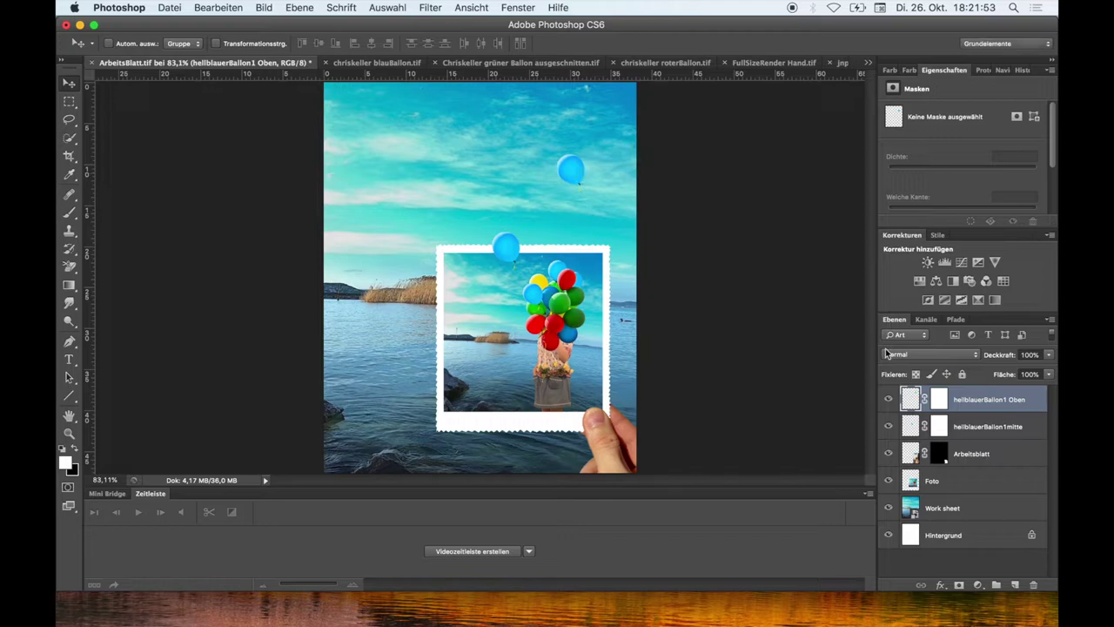
- Add a second copy, hellblauerBallon1 ganz Oben, placed near the top of the image
right_click(1034, 401)
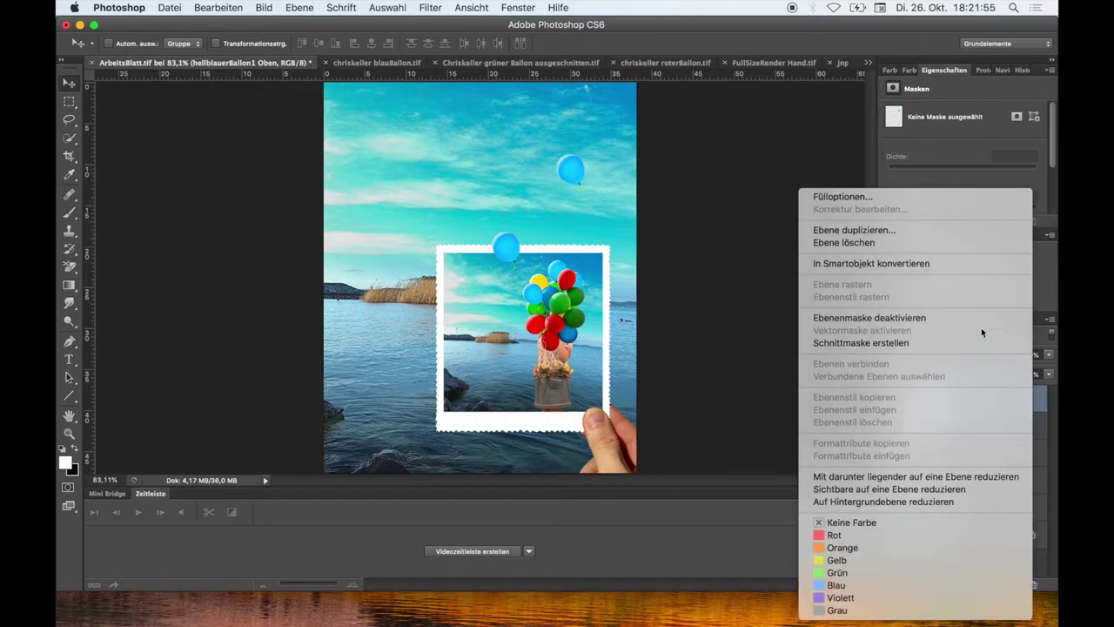
click(940, 231)
click(587, 268)
key(BackSpace)
key(BackSpace)
key(BackSpace)
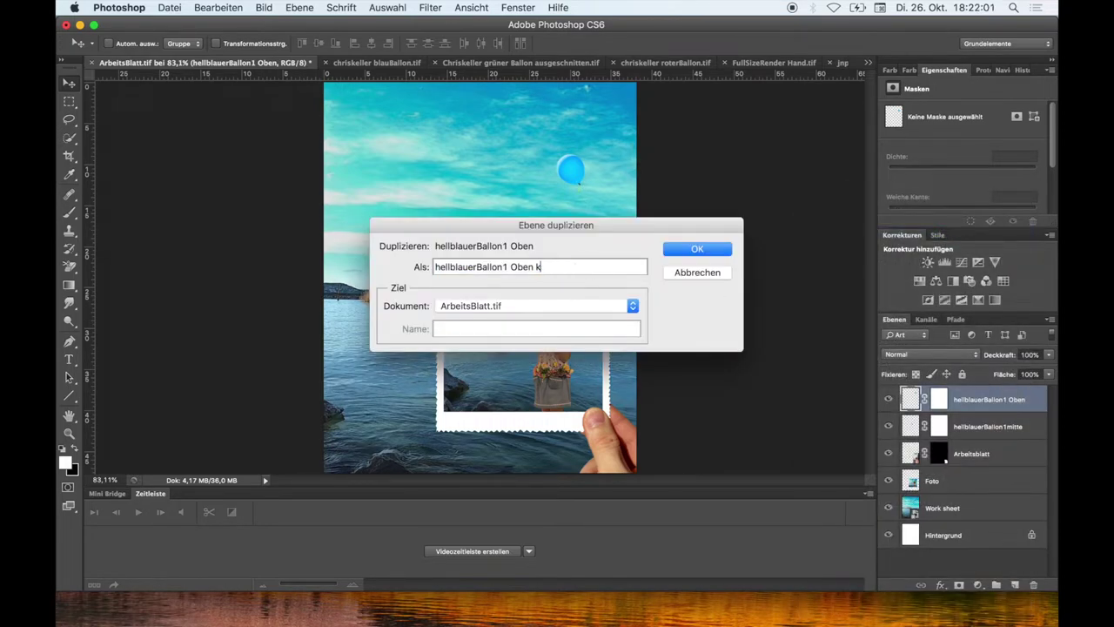
key(BackSpace)
key(BackSpace)
key(BackSpace)
click(688, 255)
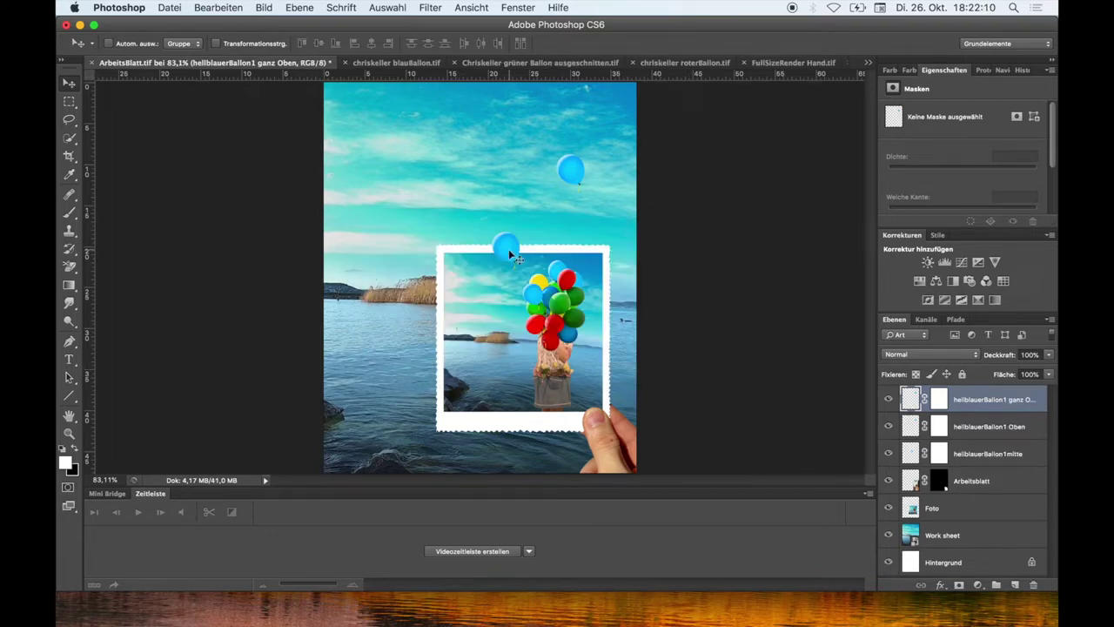
mouse_move(509, 253)
mouse_down()
mouse_move(398, 184)
mouse_move(461, 187)
mouse_up()
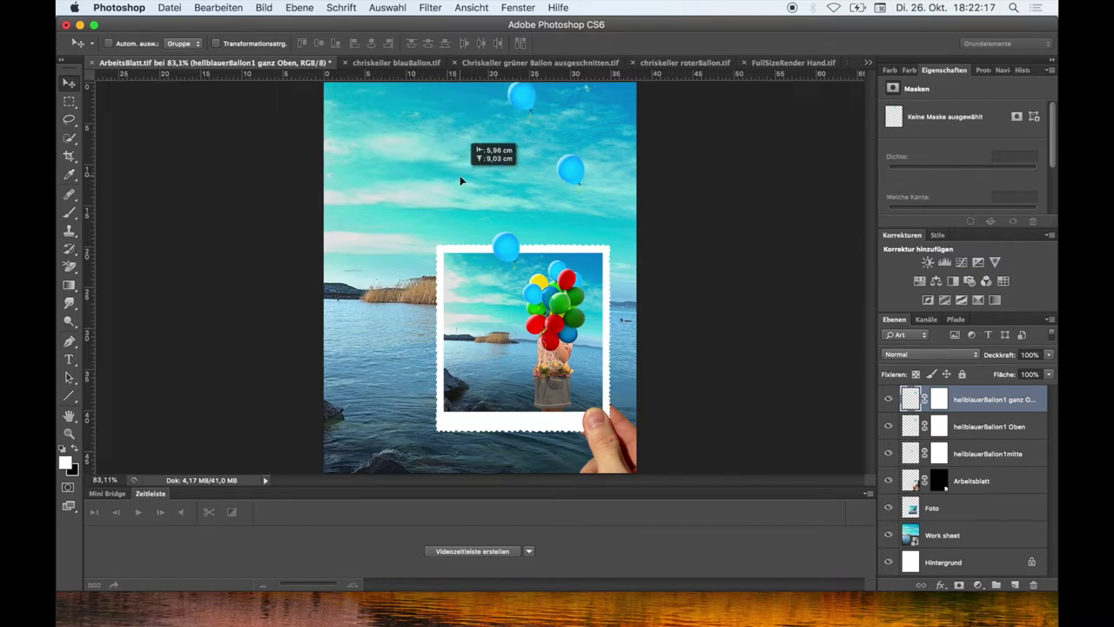
- Bring the green balloon into ArbeitsBlatt, set the view to 30%, and rasterize its layer
click(500, 62)
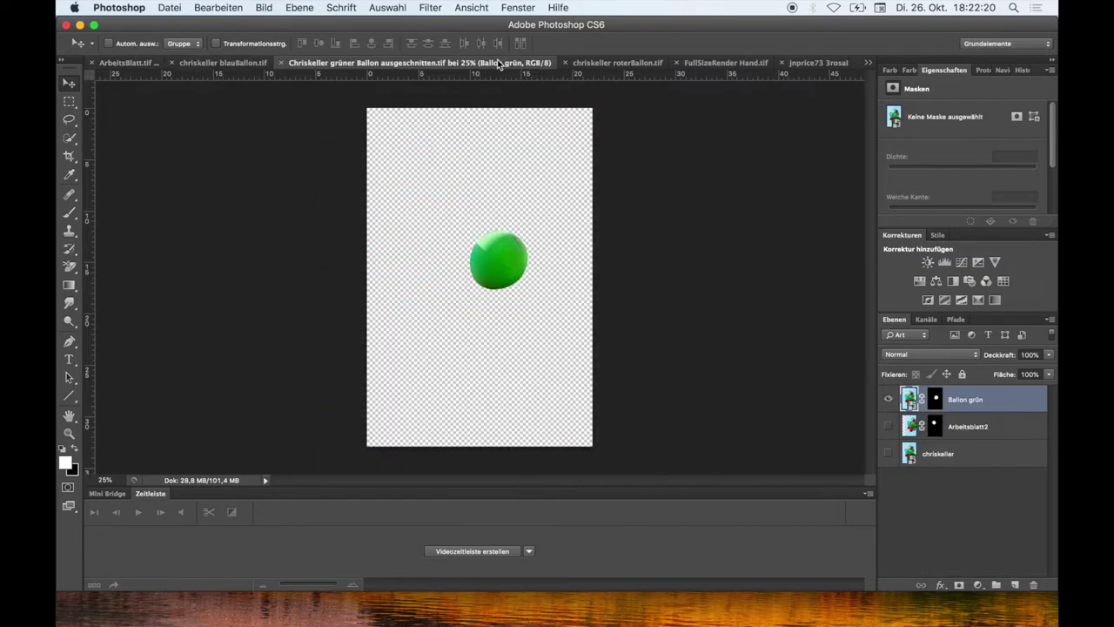
drag(514, 279, 113, 64)
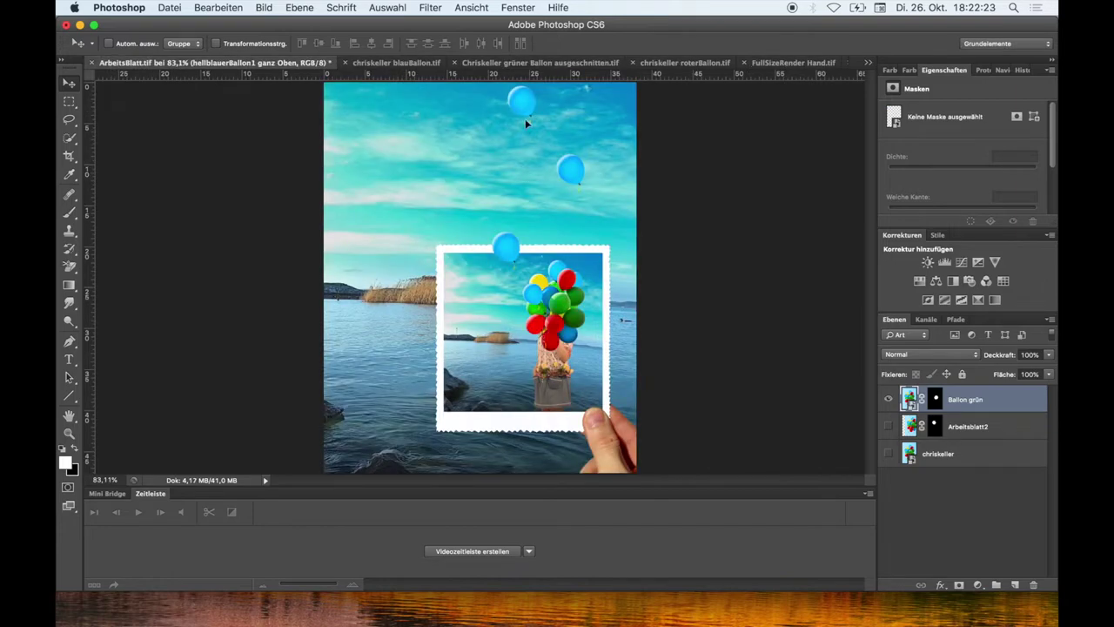
drag(602, 116, 618, 108)
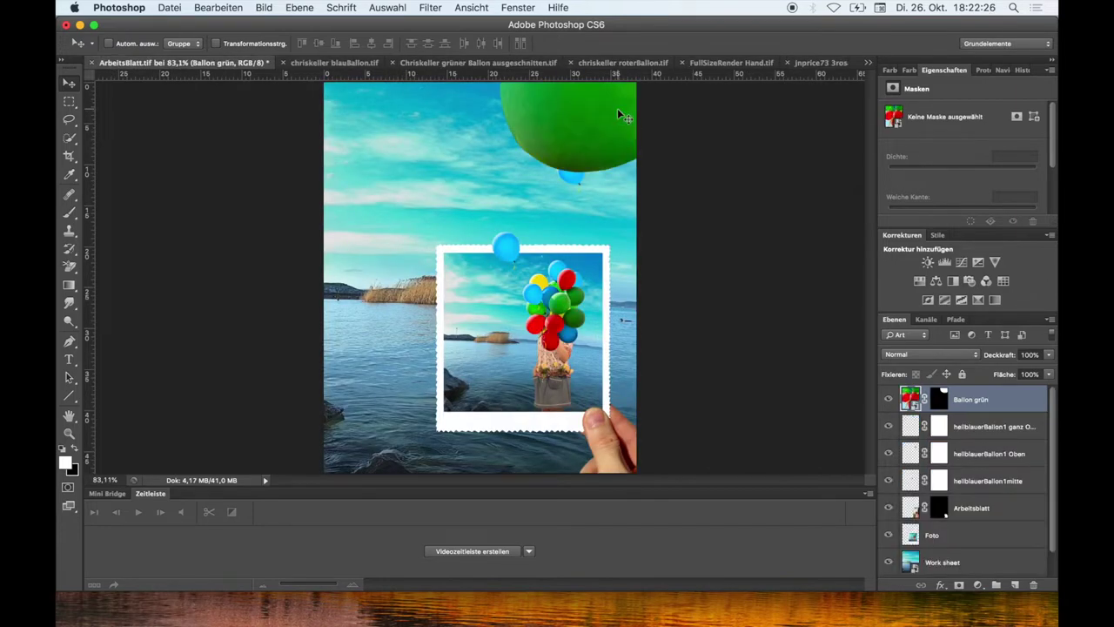
click(211, 9)
click(234, 302)
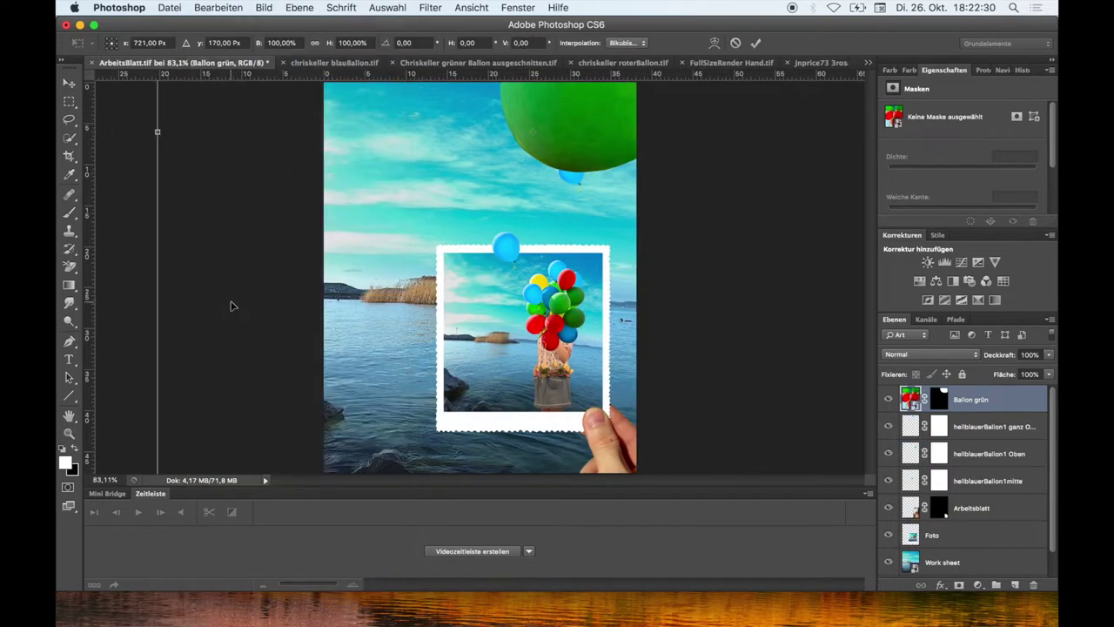
click(112, 480)
text(30)
key(Return)
right_click(987, 396)
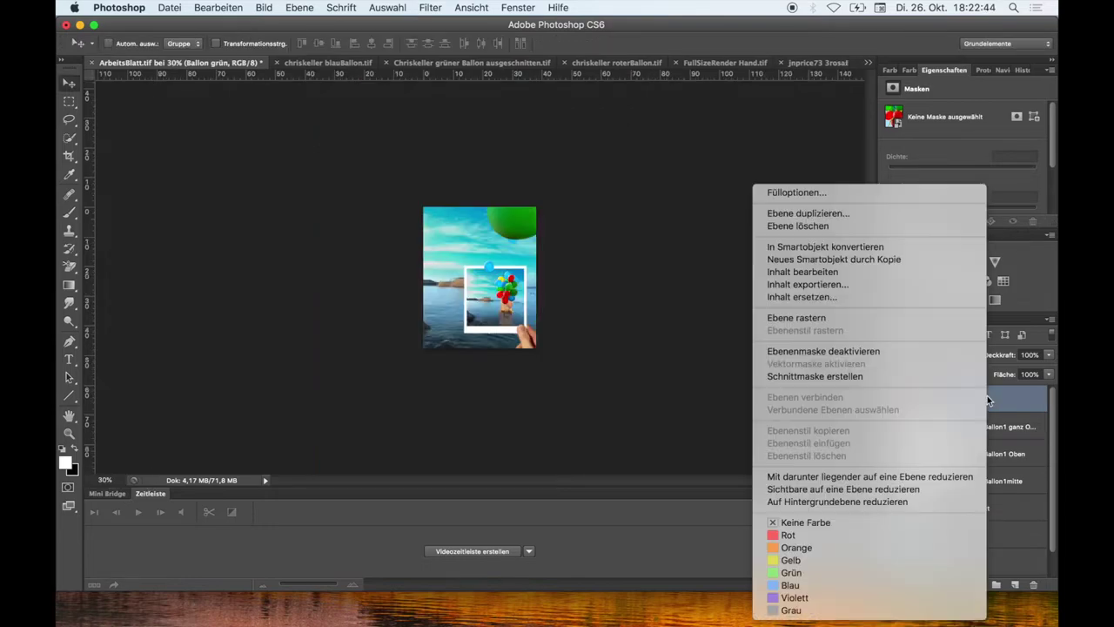
click(860, 324)
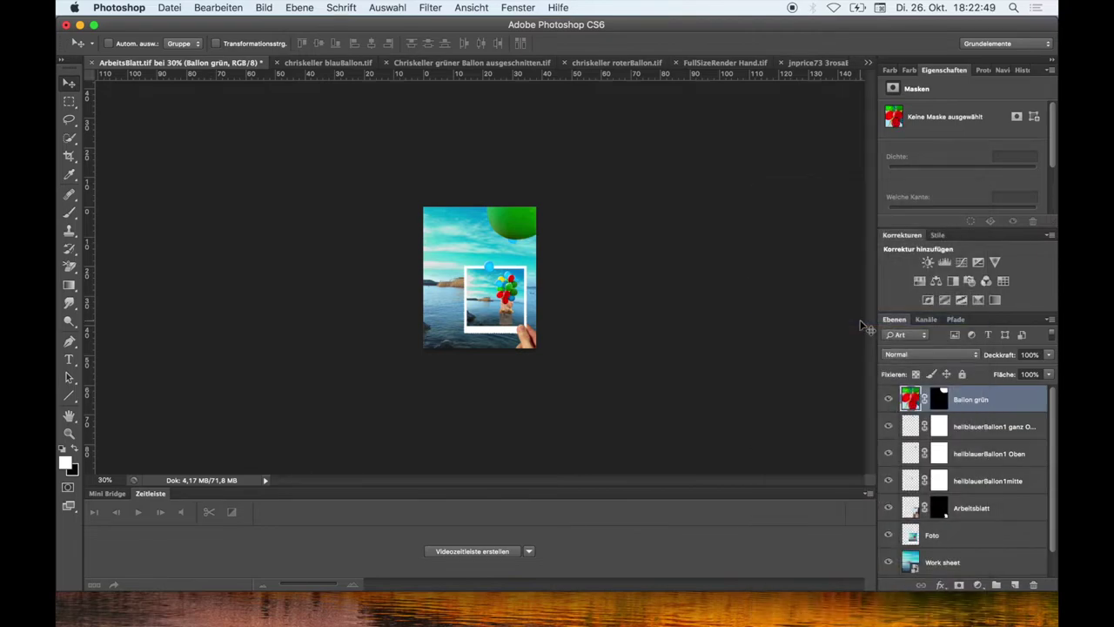
- Scale the green balloon to about 42% so it peeks in at the top-right corner
click(219, 8)
click(253, 301)
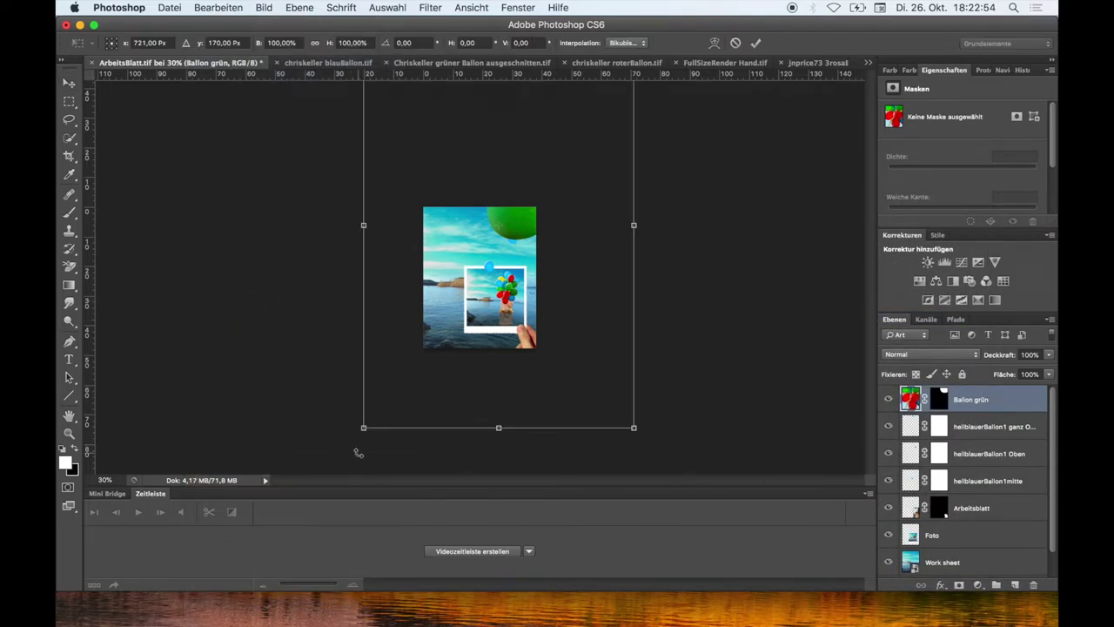
drag(364, 427, 495, 254)
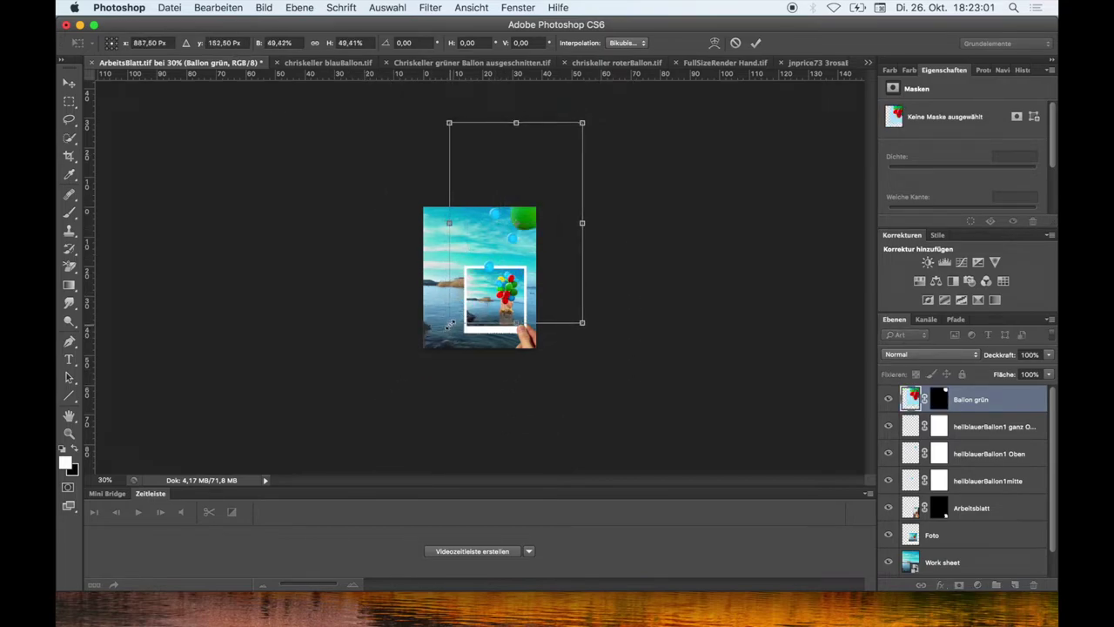
mouse_move(445, 317)
mouse_down()
mouse_move(469, 290)
mouse_move(460, 301)
mouse_up()
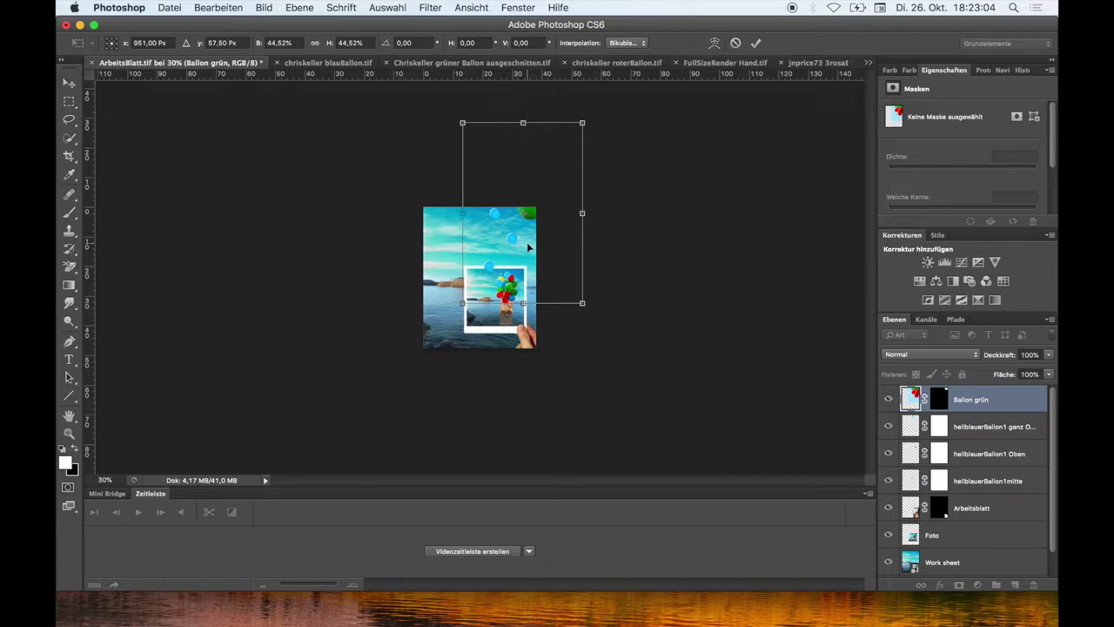
drag(529, 247, 527, 252)
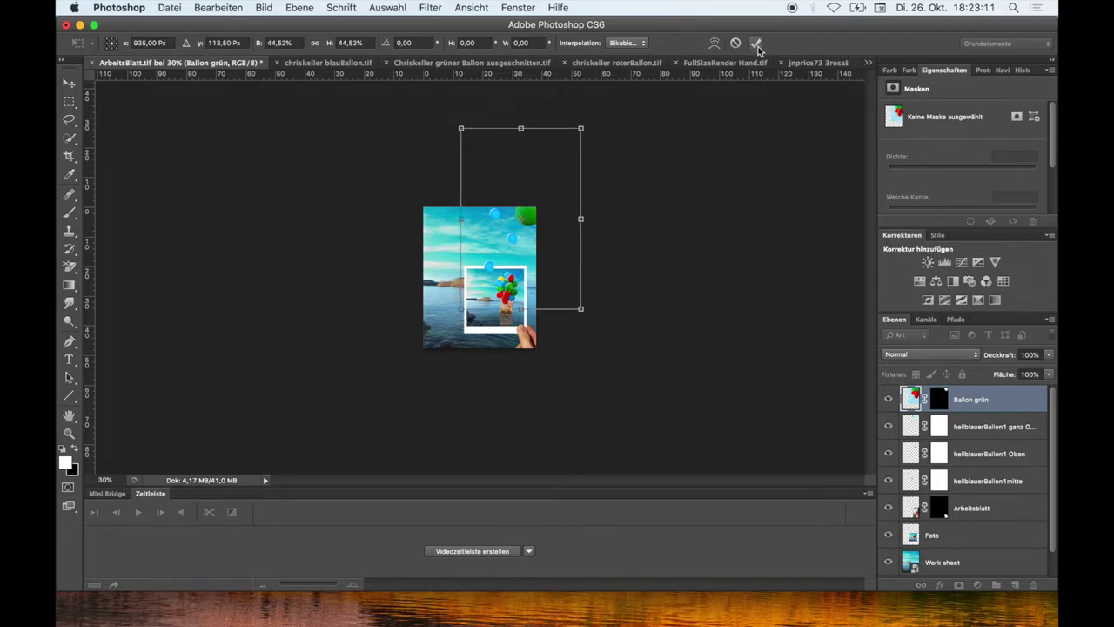
drag(462, 130, 468, 136)
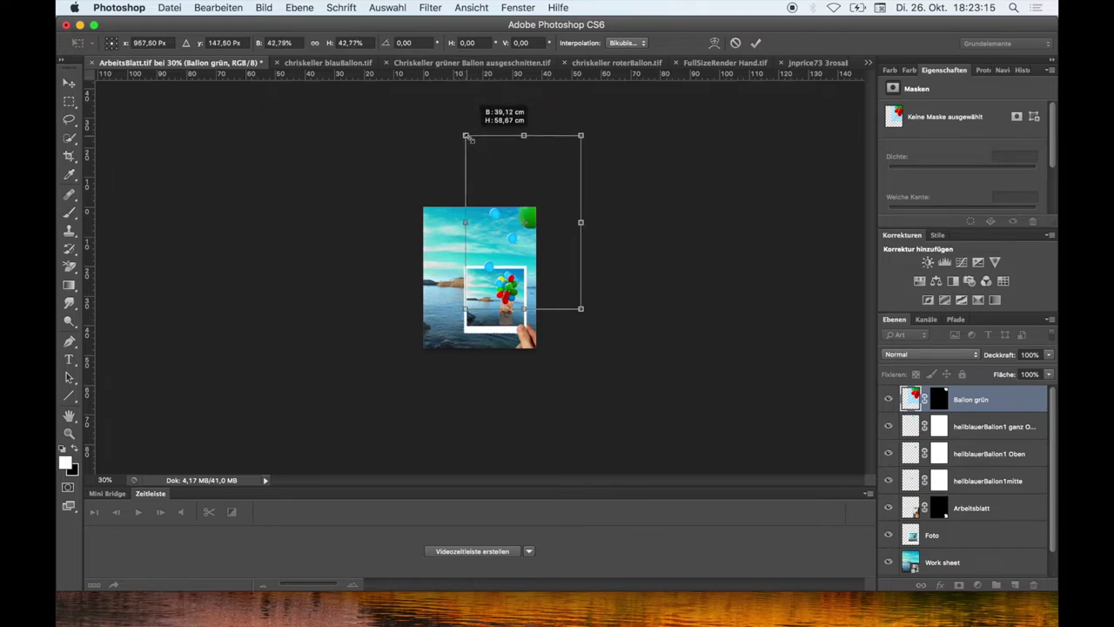
drag(532, 221, 533, 216)
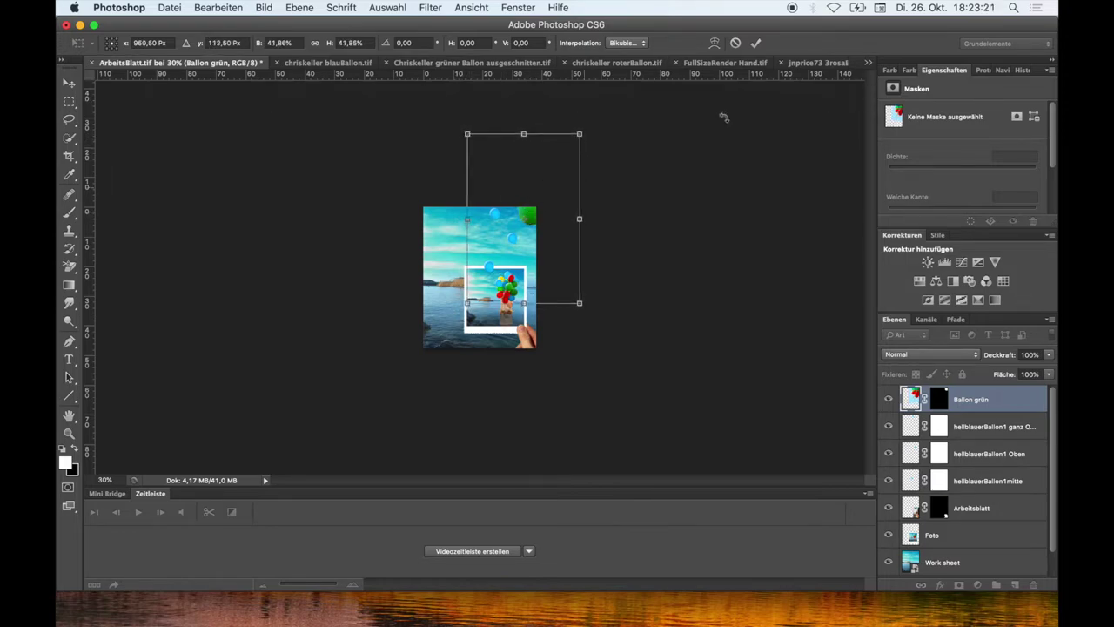
click(755, 43)
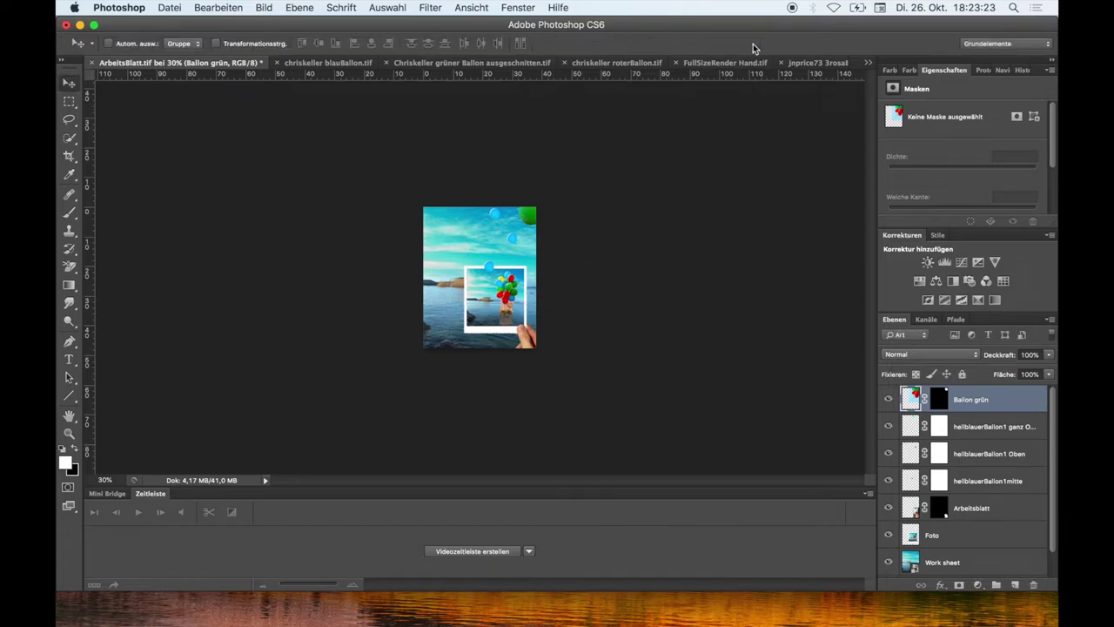
- Rename the green balloon layer by adding 'ben rechts Ecke' to its name
double_click(996, 402)
click(990, 399)
text(ben)
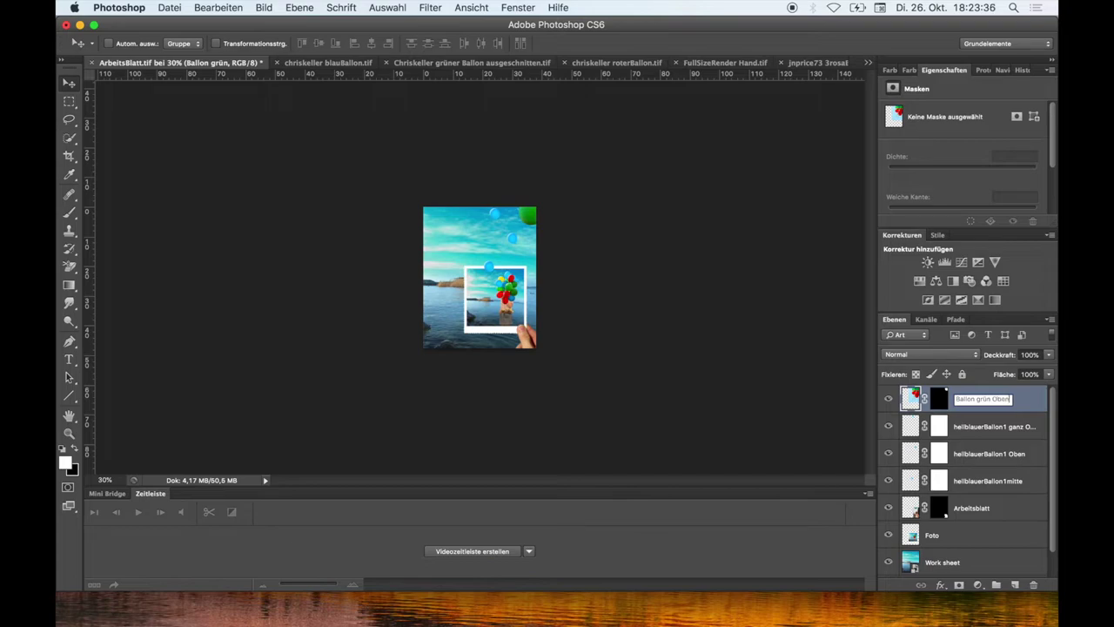
text( rechts)
text( Ecke)
key(Return)
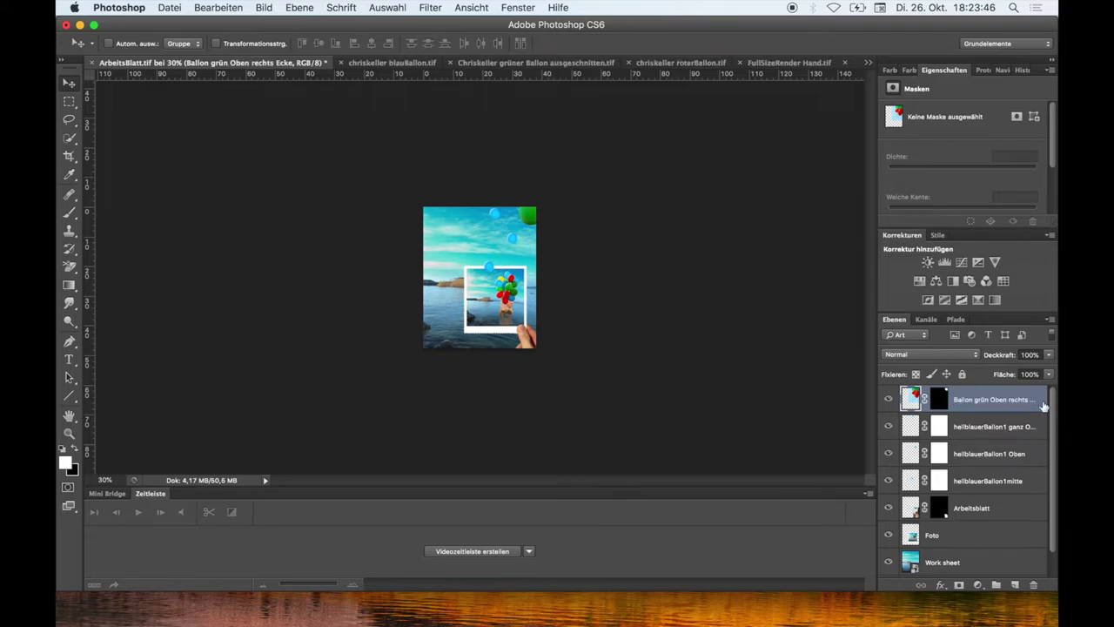
- Duplicate the green balloon layer as Ballon grün Oben and move the copy
right_click(1043, 401)
click(905, 230)
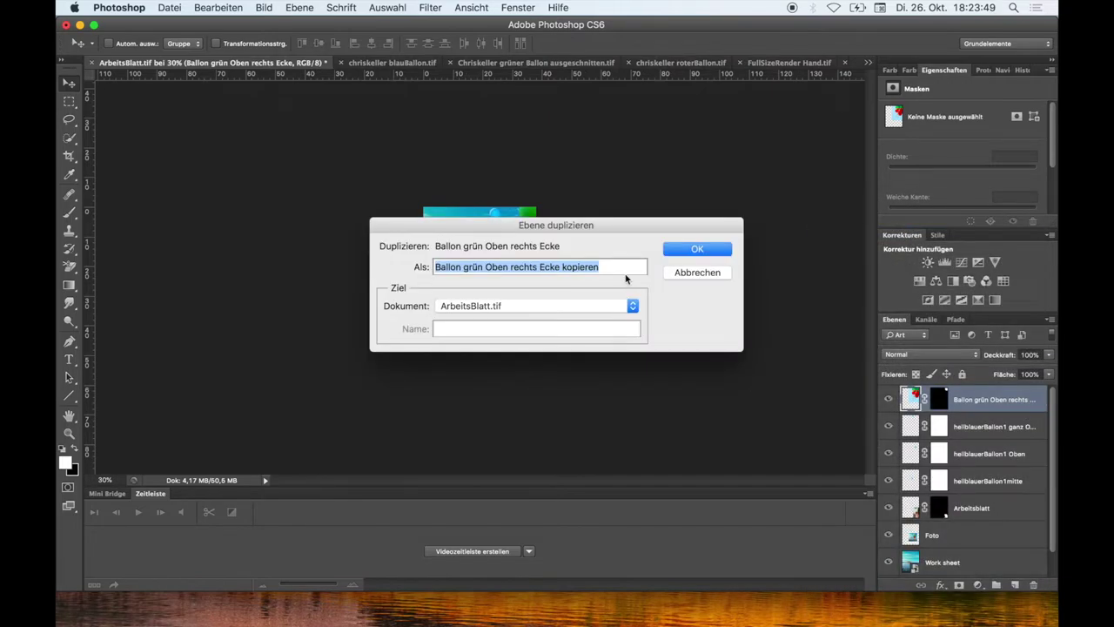
click(602, 266)
key(BackSpace)
key(BackSpace)
key(BackSpace)
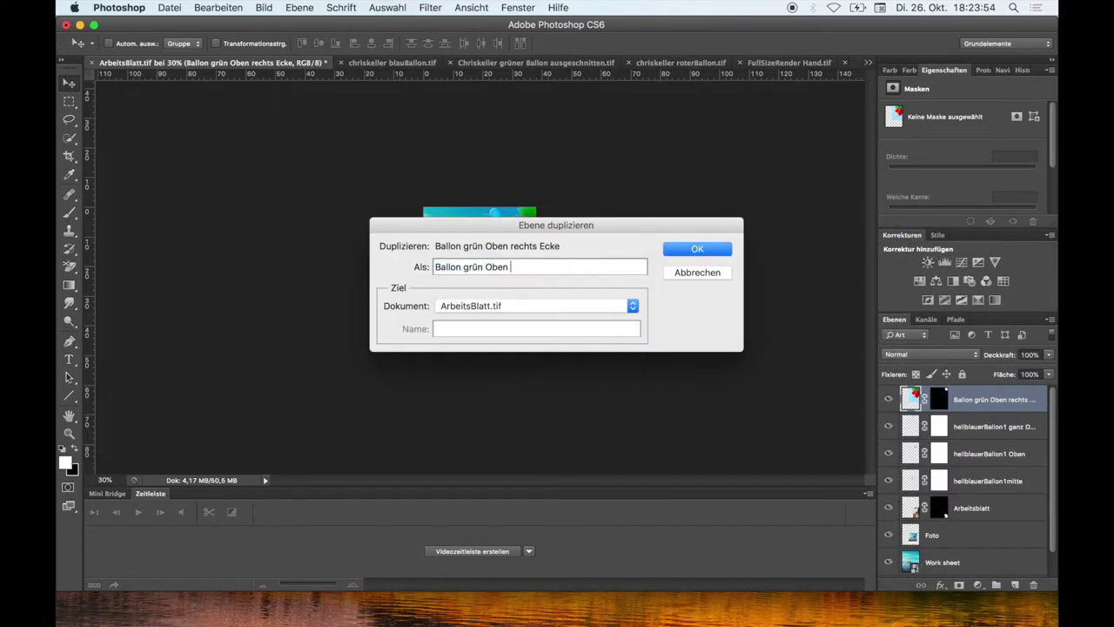
click(696, 249)
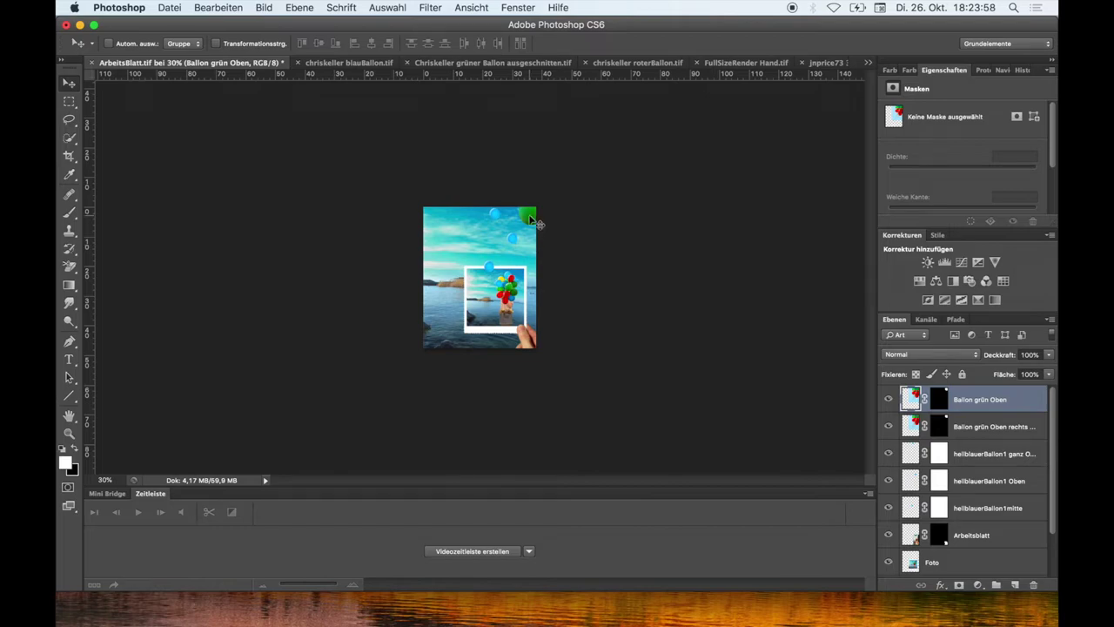
drag(529, 218, 514, 270)
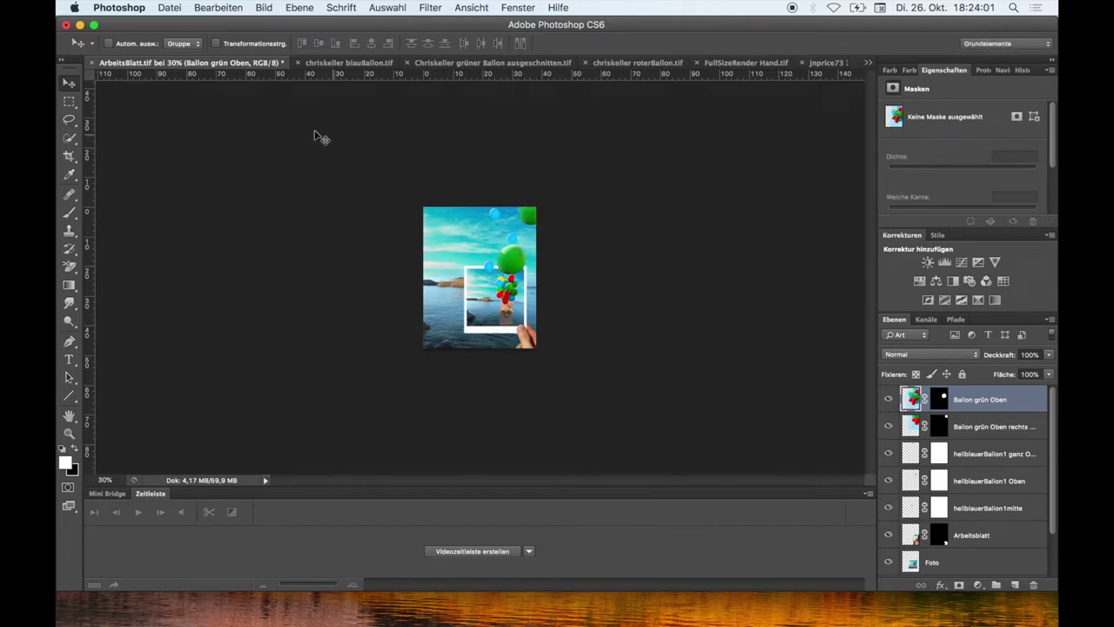
- Shrink the Ballon grün Oben copy and move it up-left into the sky
click(206, 9)
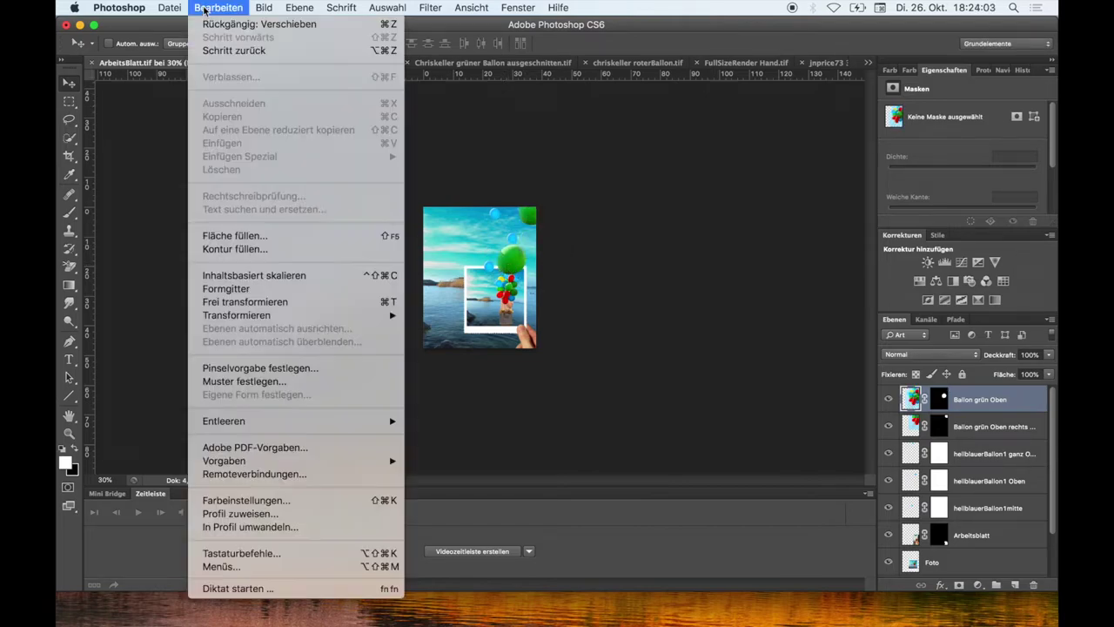
click(244, 301)
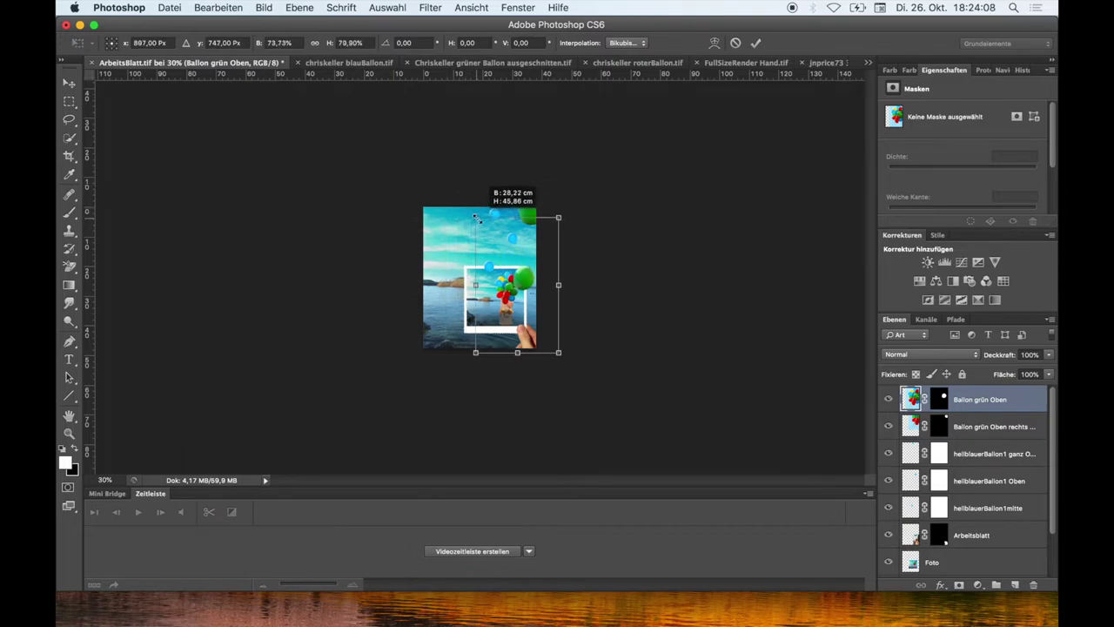
drag(460, 203, 481, 224)
mouse_move(529, 264)
mouse_down()
mouse_move(492, 220)
mouse_move(97, 65)
mouse_up()
click(758, 42)
click(827, 62)
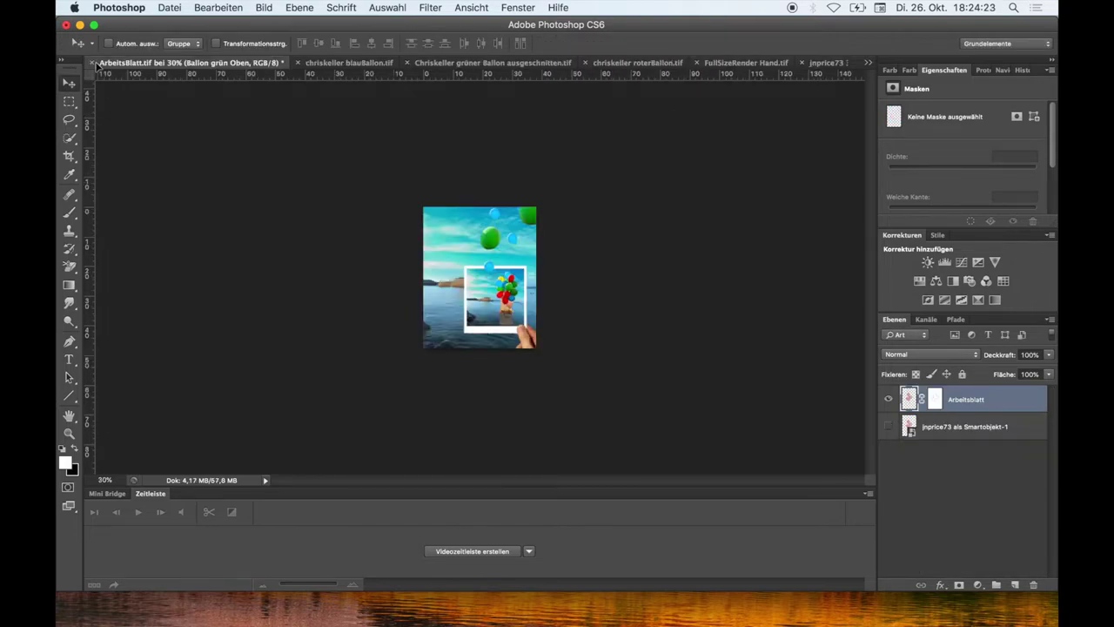
- Drop the pink balloons into the collage and shrink them above the photo
drag(468, 274, 477, 279)
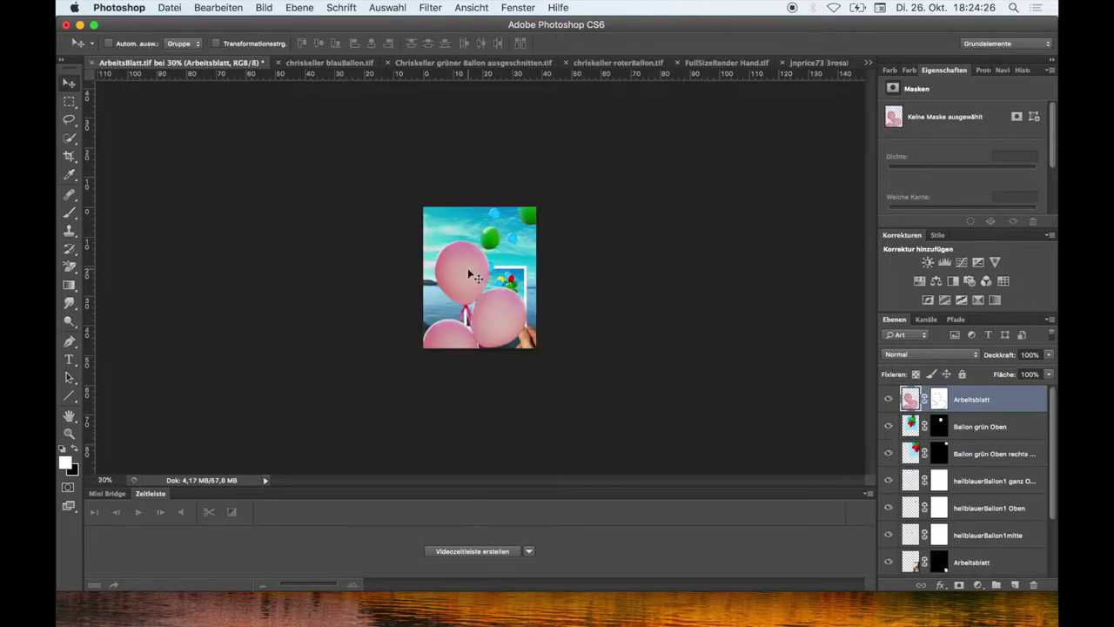
click(217, 7)
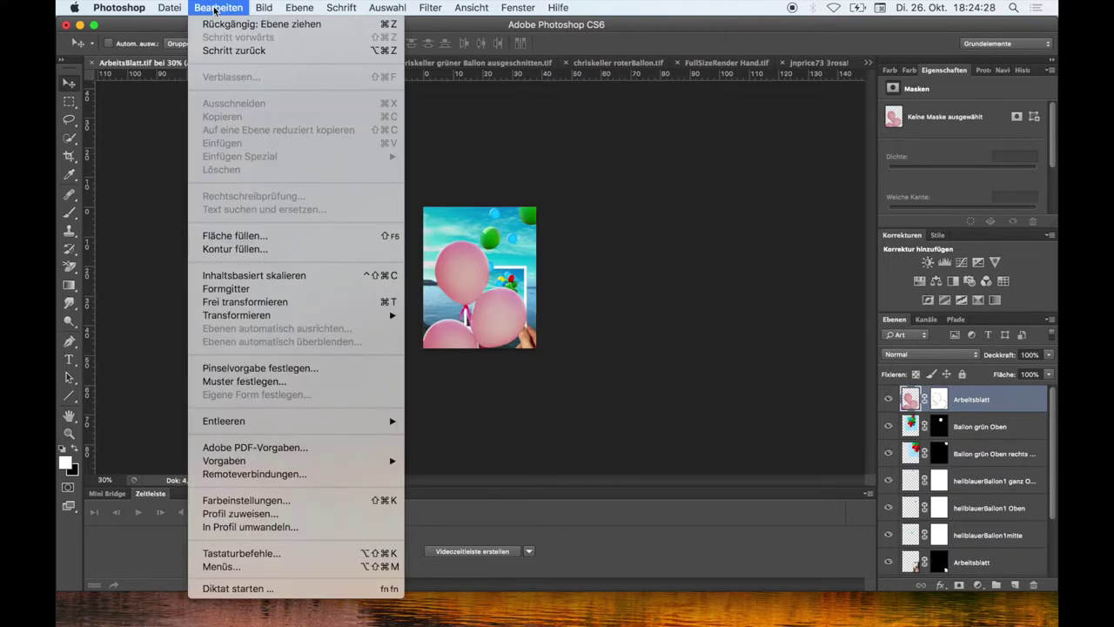
click(253, 302)
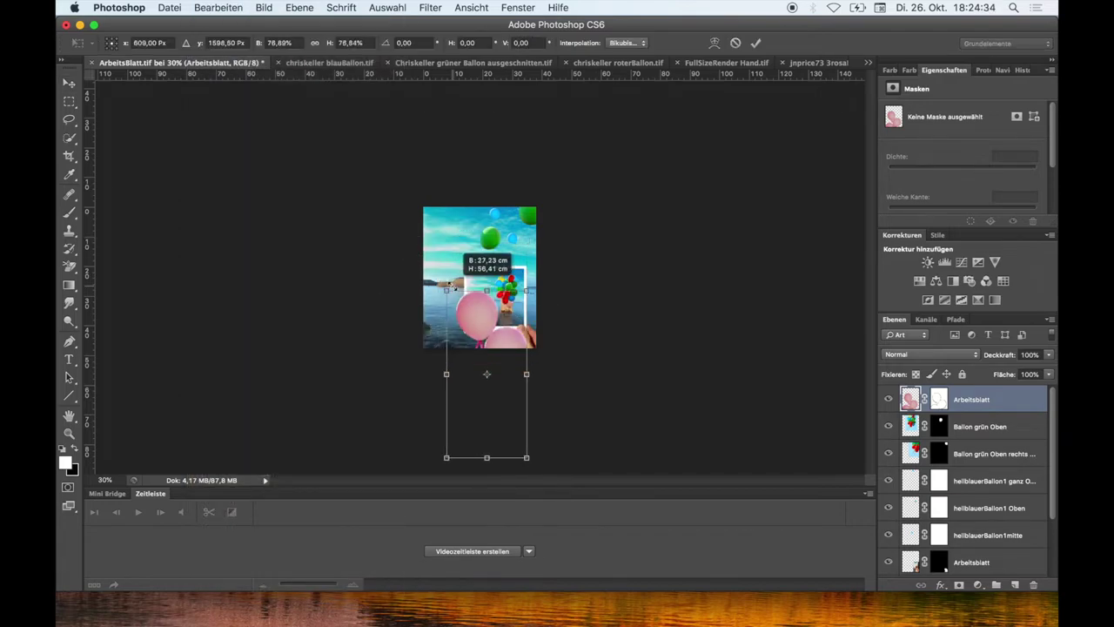
mouse_move(419, 237)
mouse_down()
mouse_move(499, 398)
mouse_move(517, 228)
mouse_up()
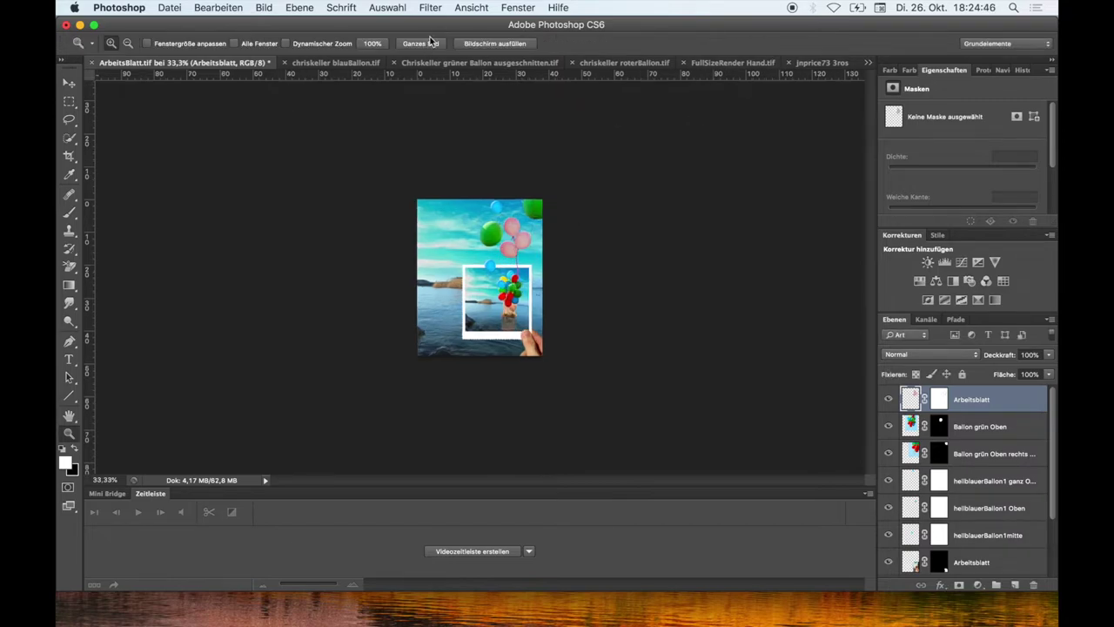
click(419, 44)
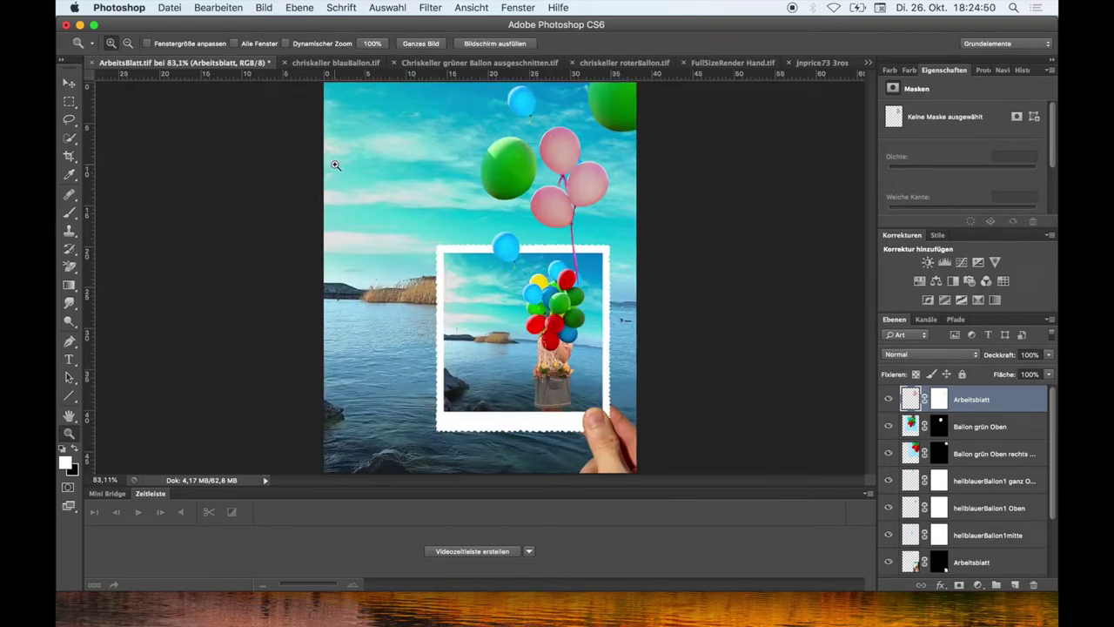
- Resize the pink balloons to about 113%, send them behind the blue balloon, and nudge them up
click(214, 8)
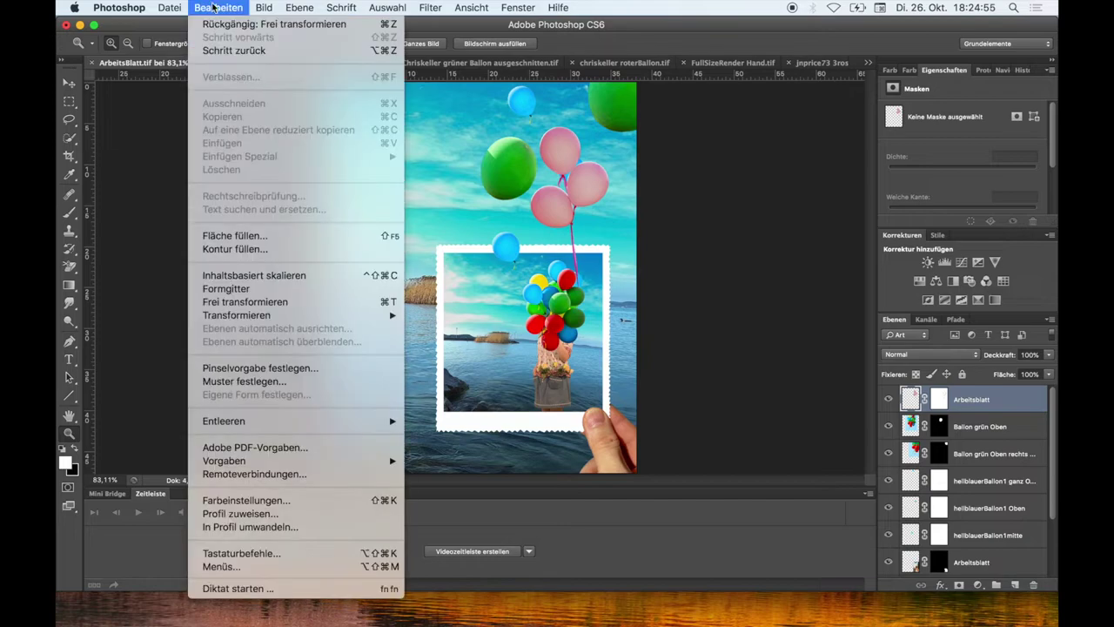
click(247, 307)
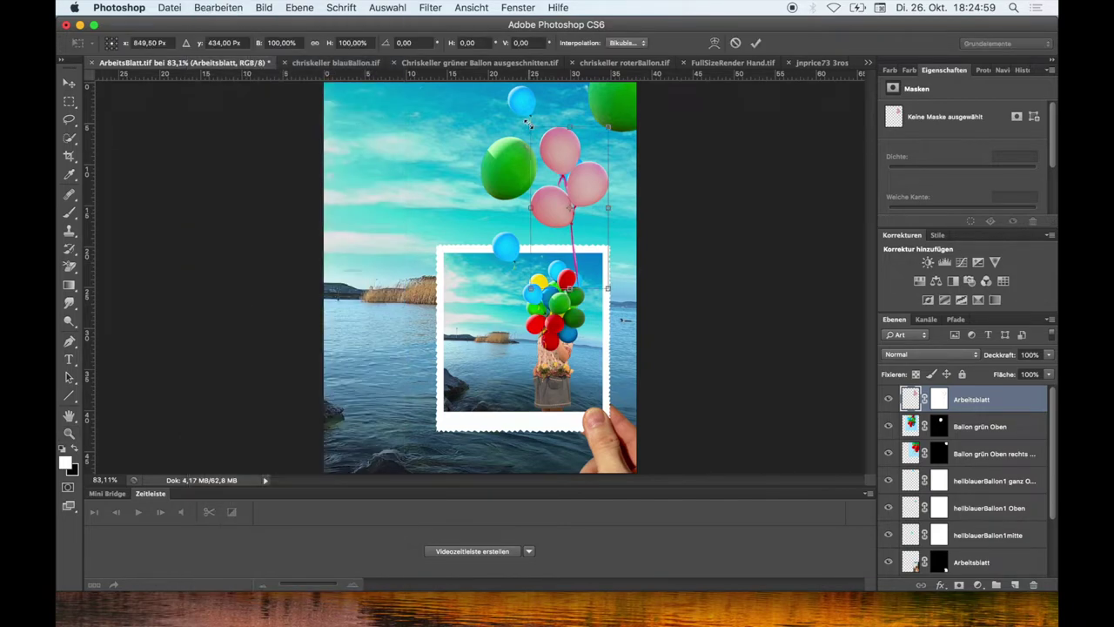
drag(527, 125, 520, 106)
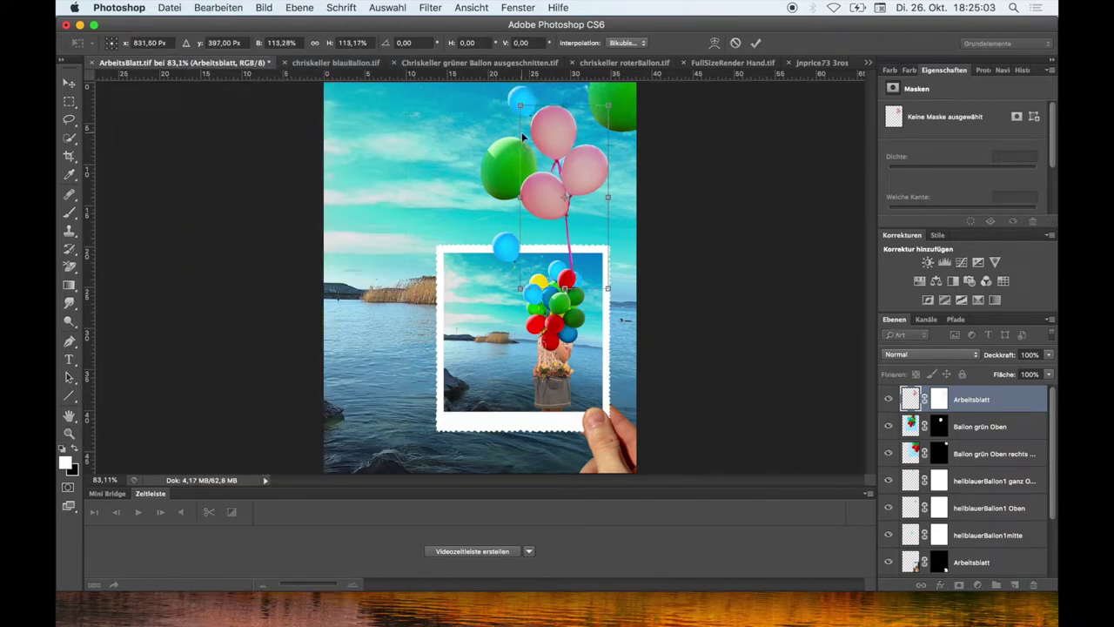
drag(551, 191, 560, 207)
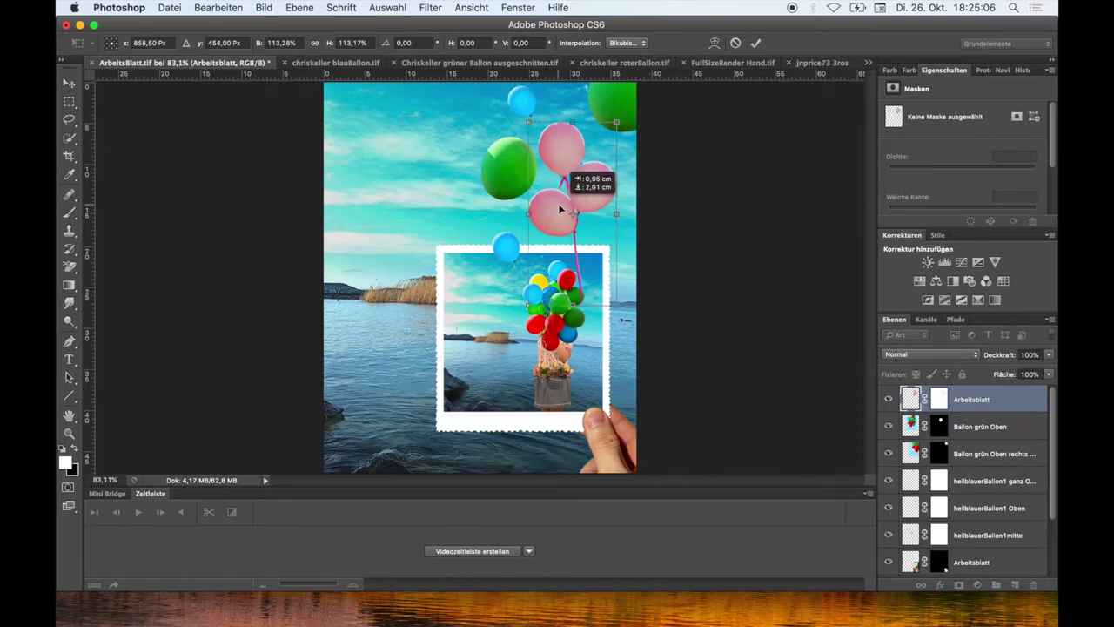
click(756, 42)
key(ctrl+bracketleft)
key(ctrl+bracketleft)
key(ctrl+bracketleft)
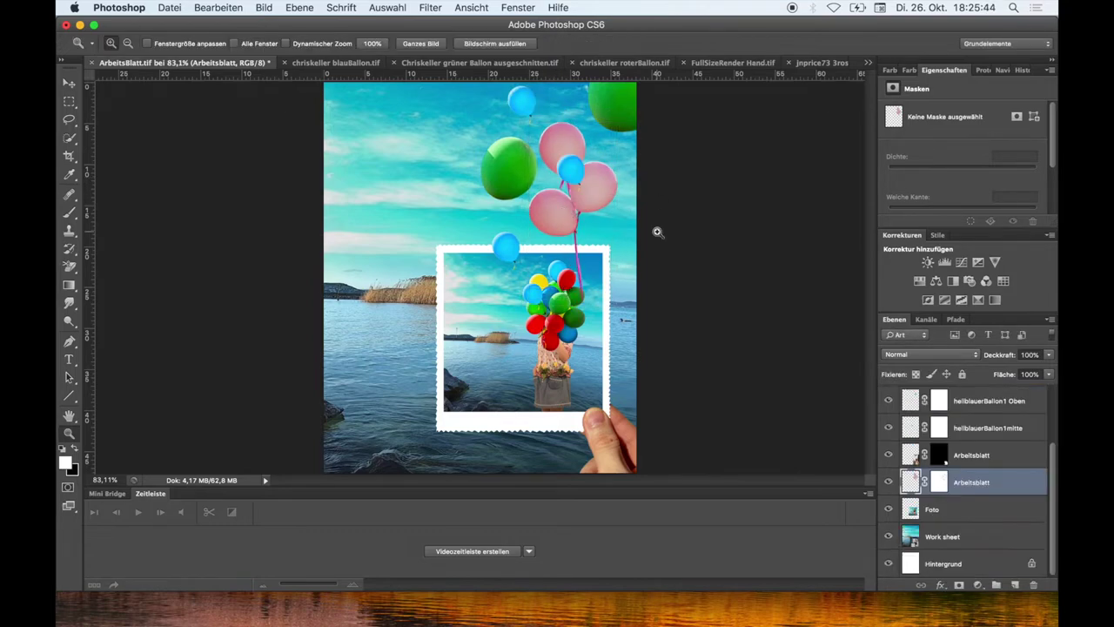
click(69, 83)
drag(591, 177, 597, 161)
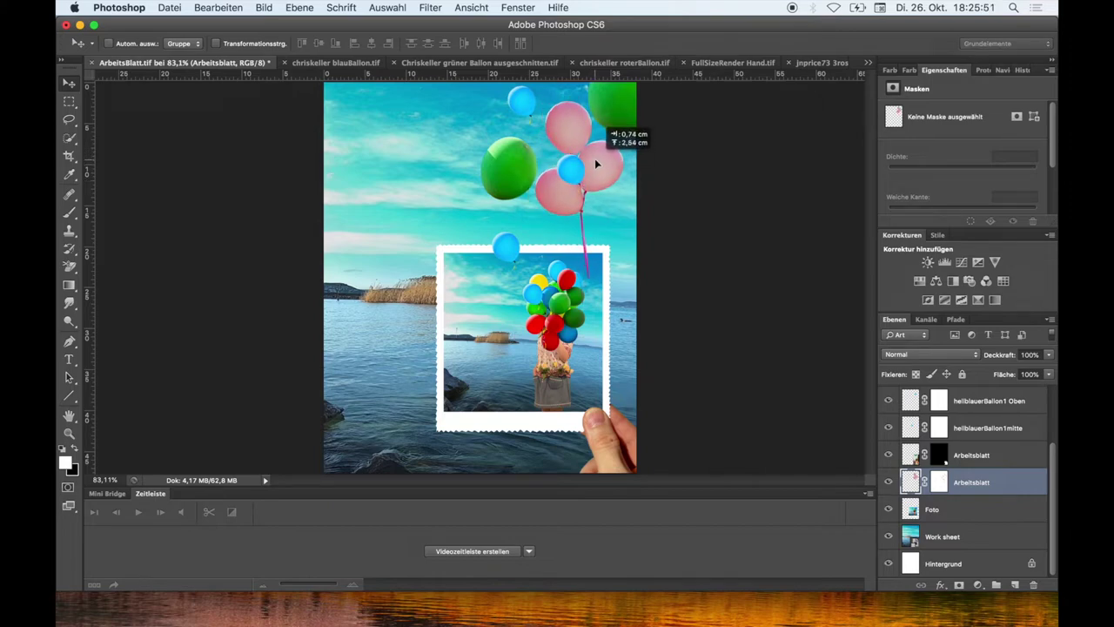
drag(597, 161, 595, 163)
scroll(980, 414, up, 3)
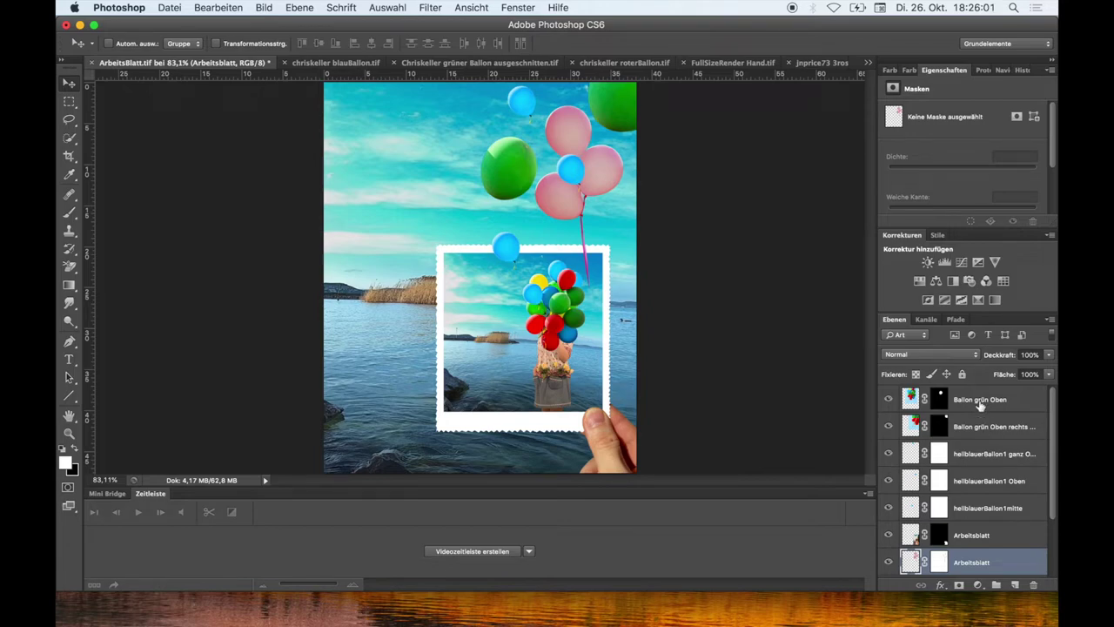
- Scale Ballon grün Oben to about 77%, tilt it about -24.7°, and move it left of the pink balloons
click(981, 403)
click(217, 10)
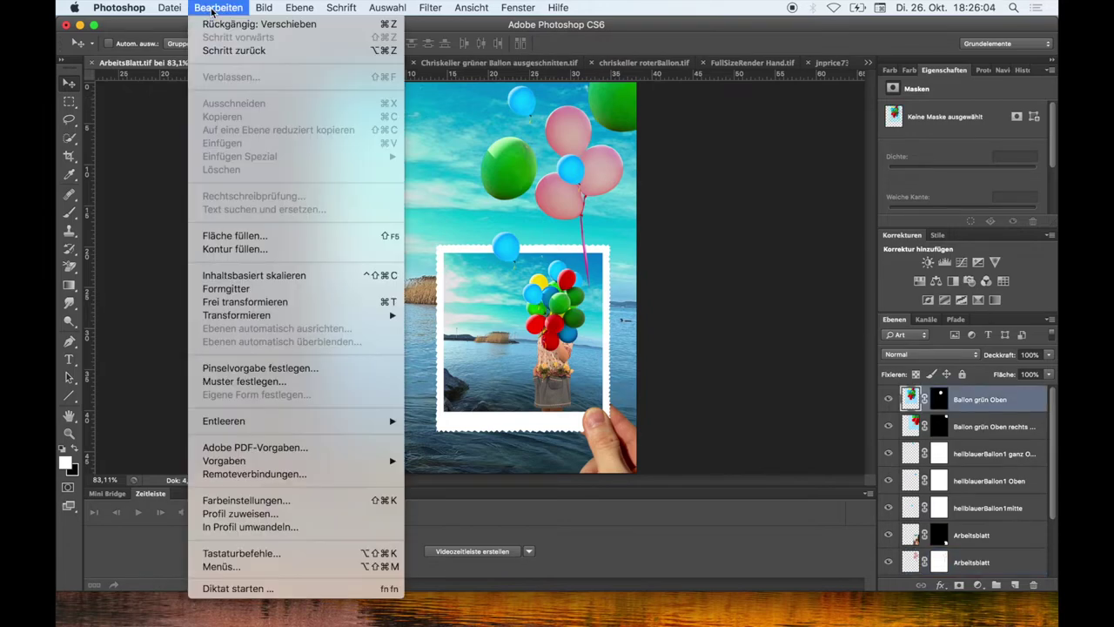
click(233, 301)
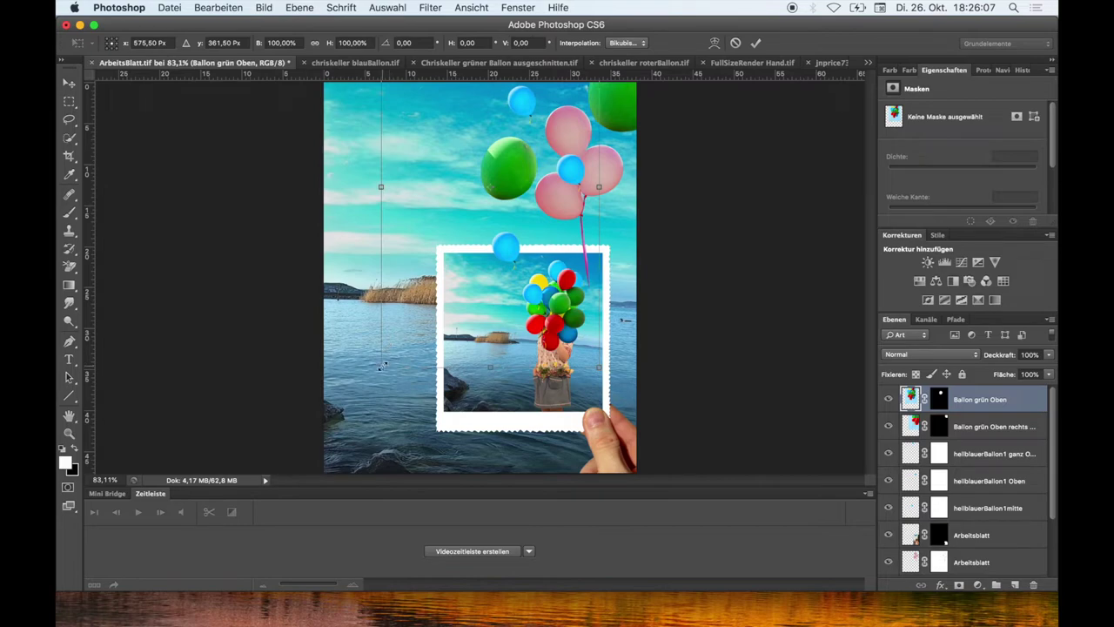
drag(381, 366, 424, 331)
mouse_move(513, 197)
mouse_down()
mouse_move(510, 166)
mouse_move(492, 196)
mouse_up()
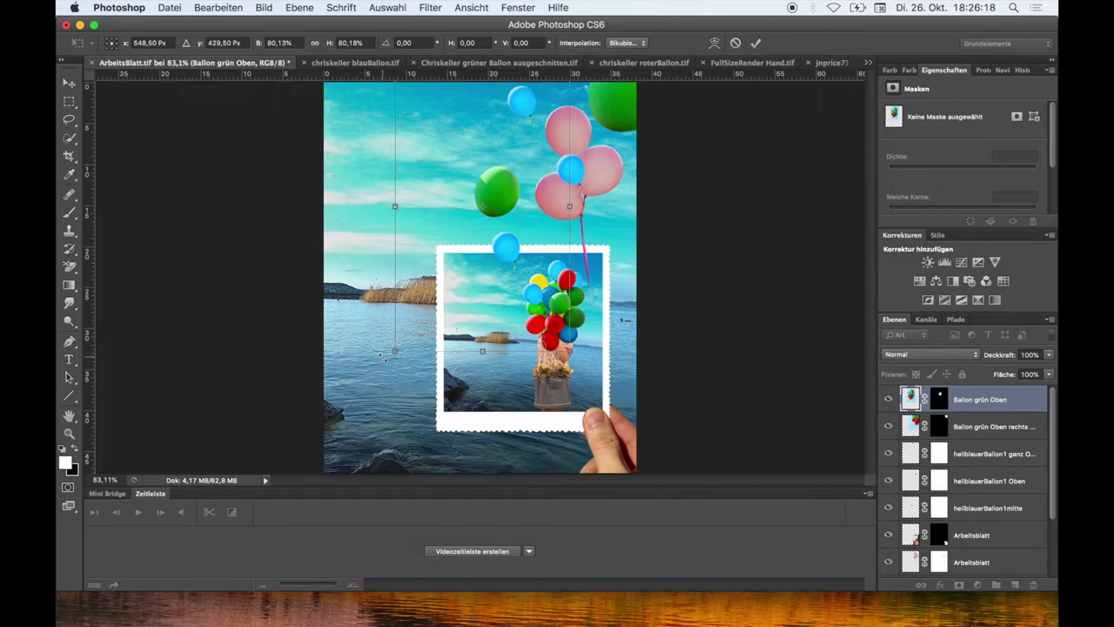
mouse_move(389, 356)
mouse_down()
mouse_move(408, 370)
mouse_move(462, 368)
mouse_up()
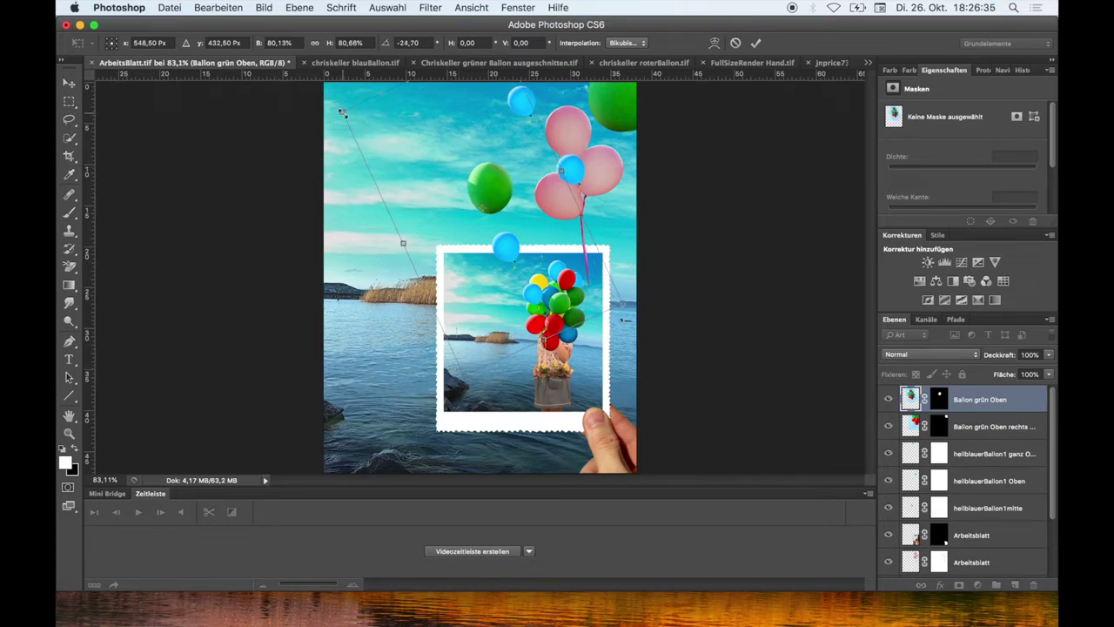
drag(342, 114, 359, 125)
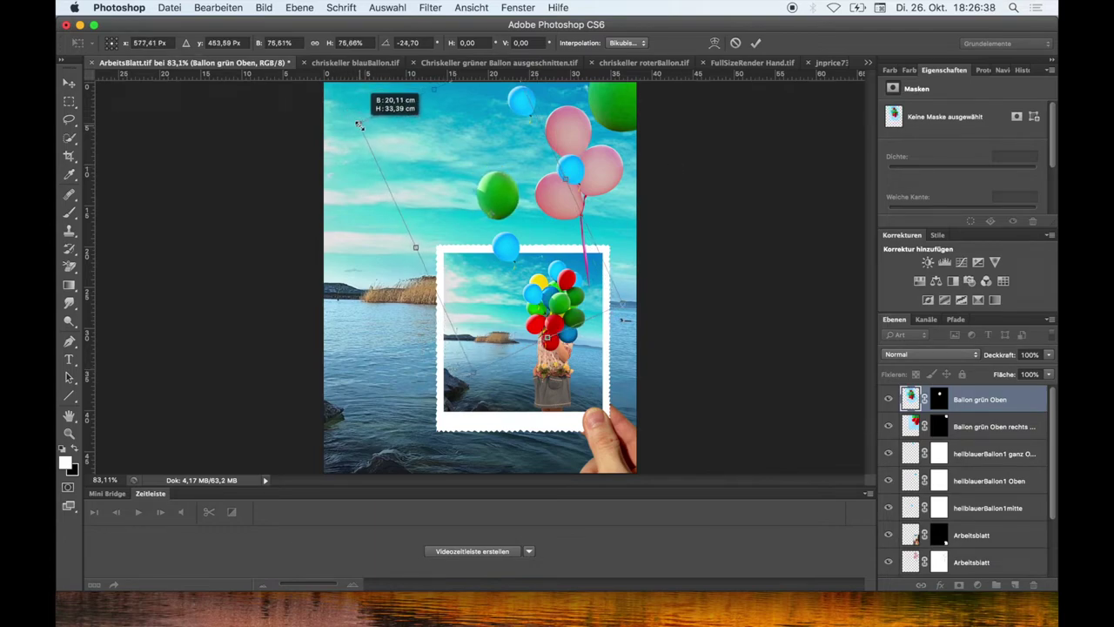
click(756, 43)
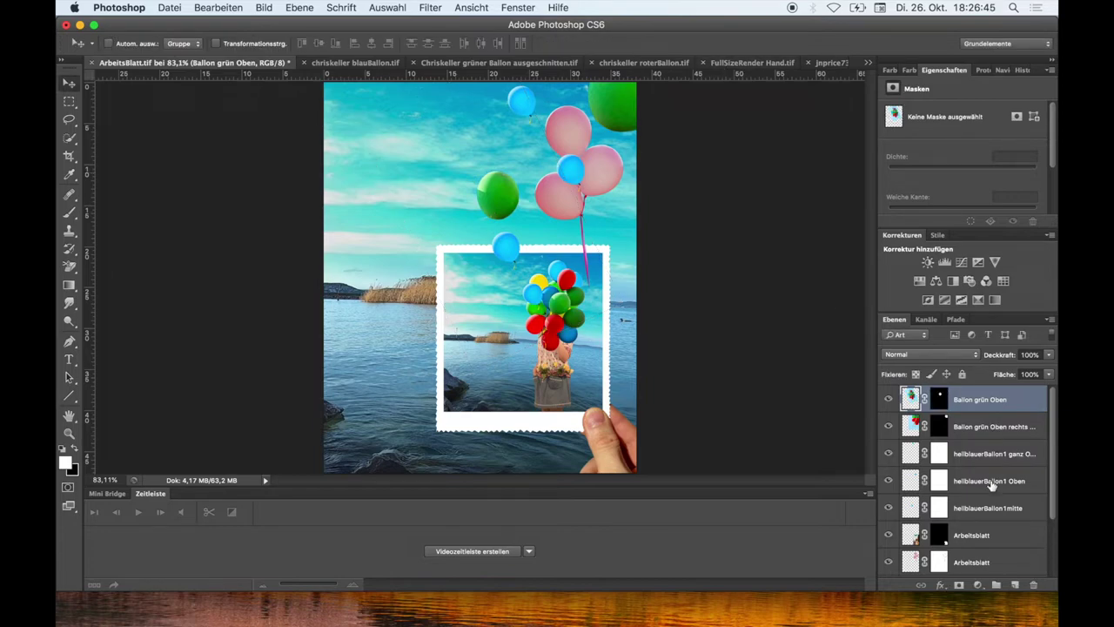
- Move the hellblauerBallon1 Oben balloon up-left and enlarge it to about 119%
scroll(990, 485, down, 3)
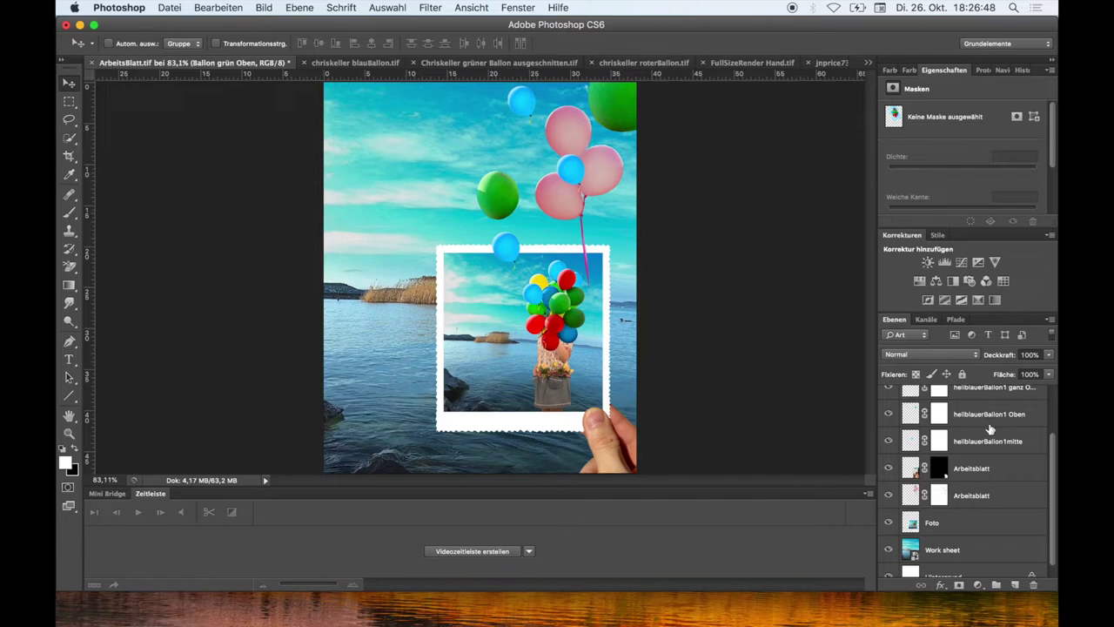
click(986, 416)
drag(573, 177, 514, 156)
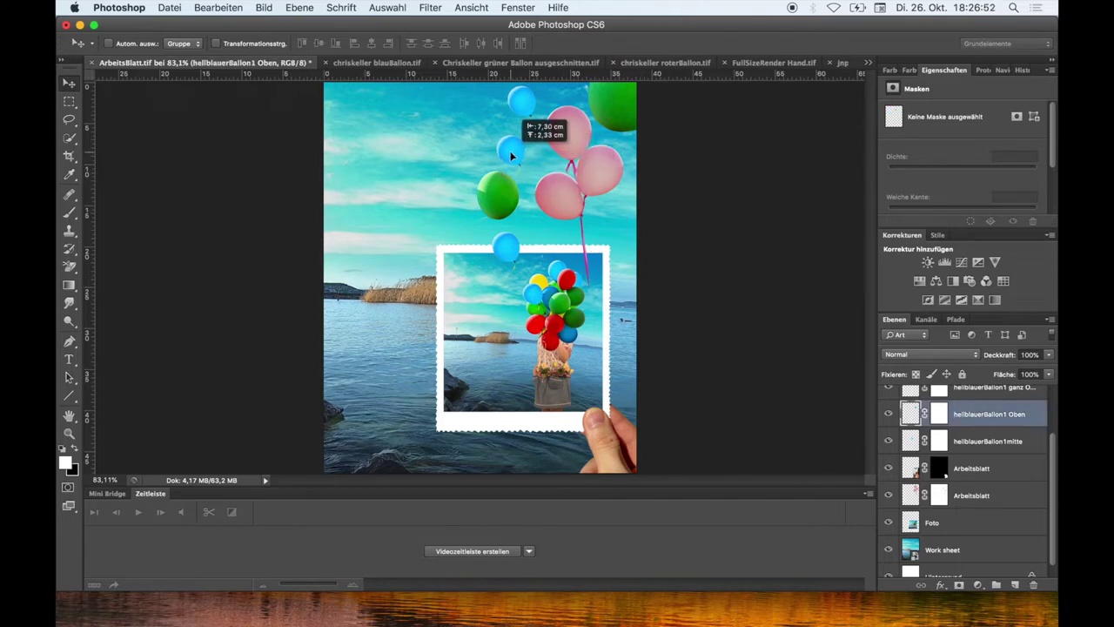
click(218, 8)
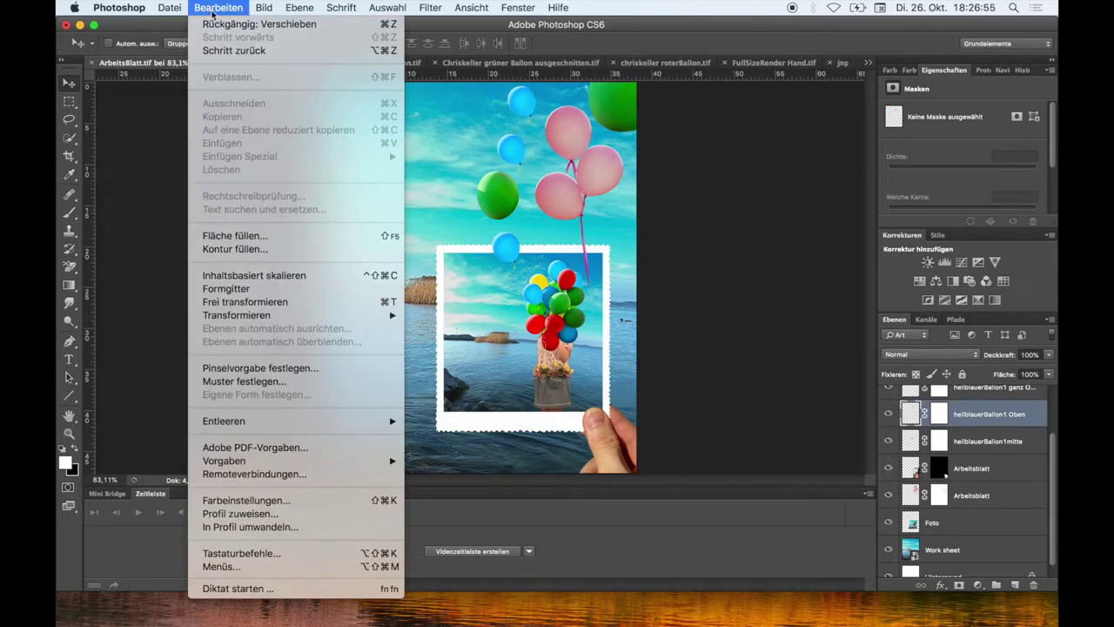
click(254, 305)
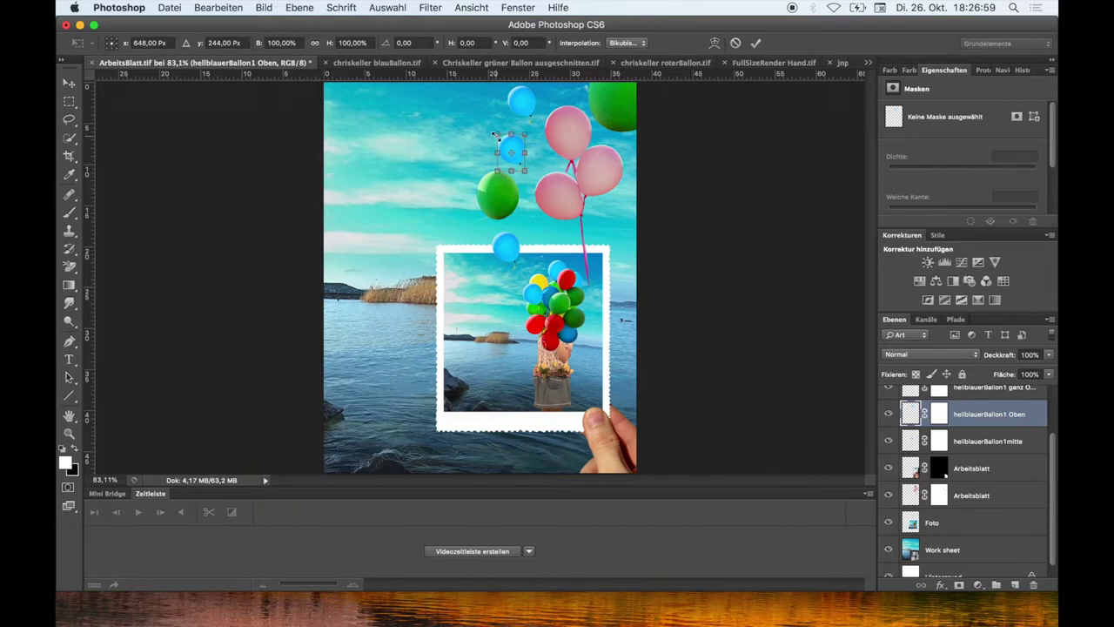
drag(495, 135, 488, 130)
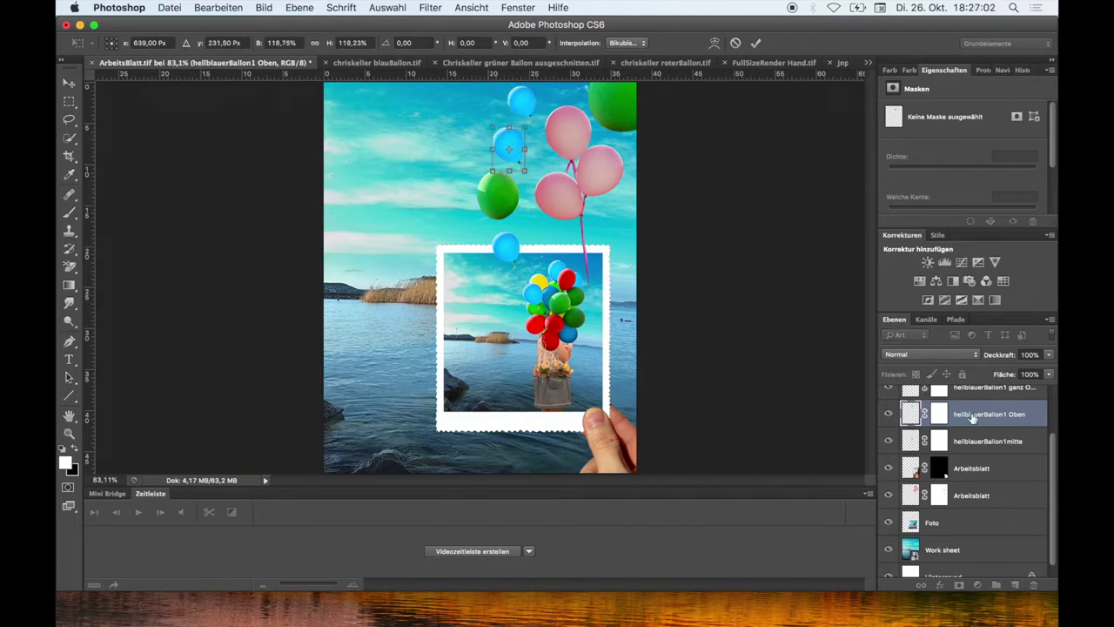
scroll(992, 435, up, 3)
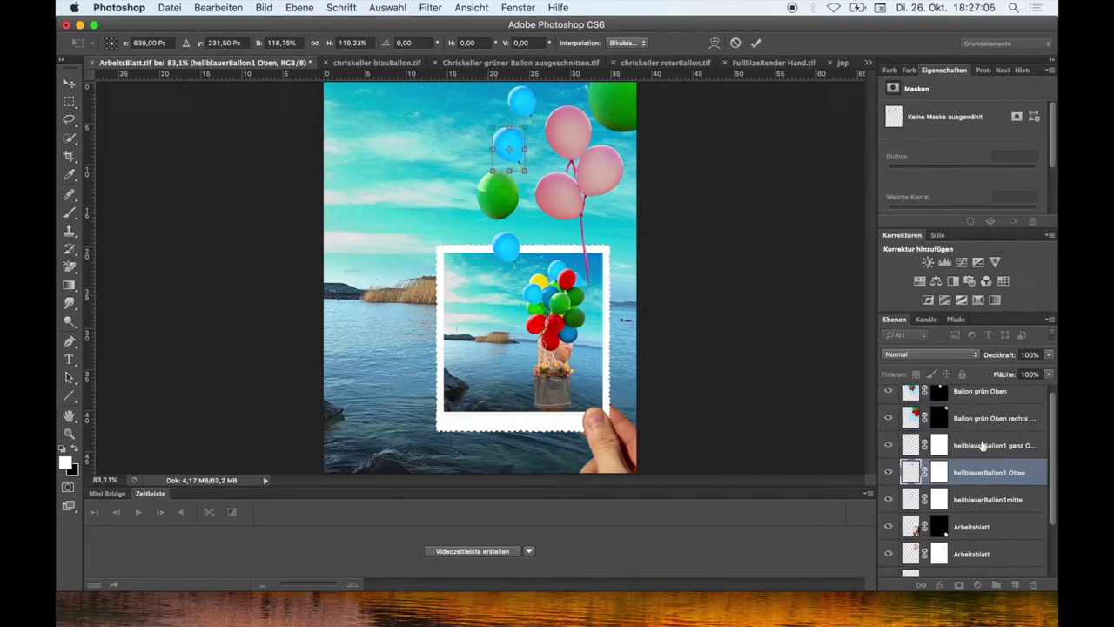
click(756, 43)
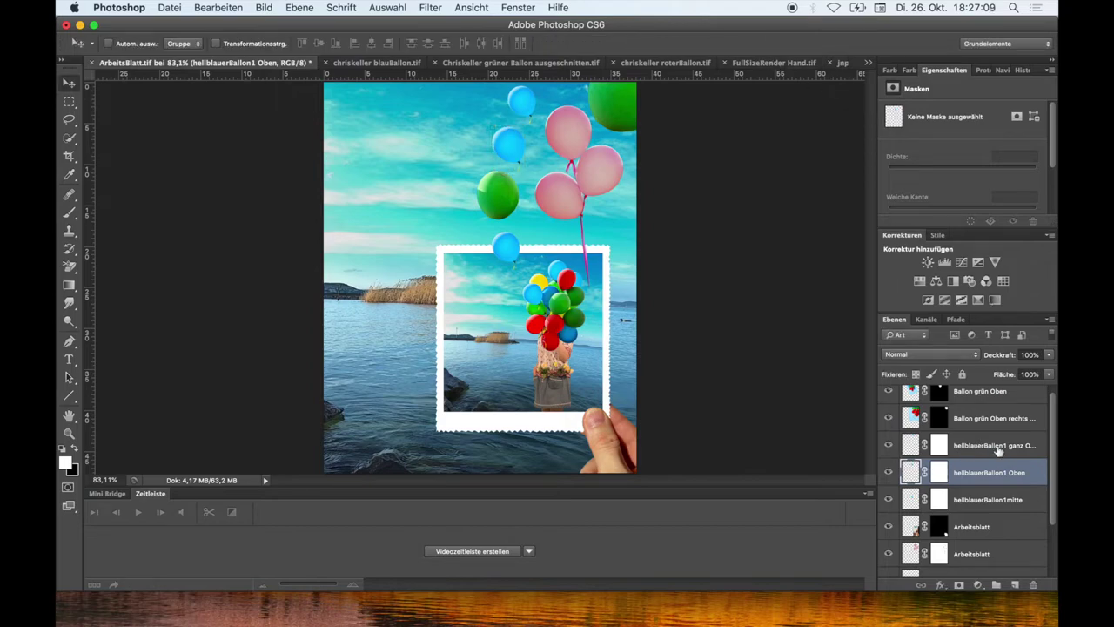
- Enlarge the hellblauerBallon1 ganz Oben balloon, flip it horizontally, and place it right of the pink balloons
click(994, 446)
click(213, 8)
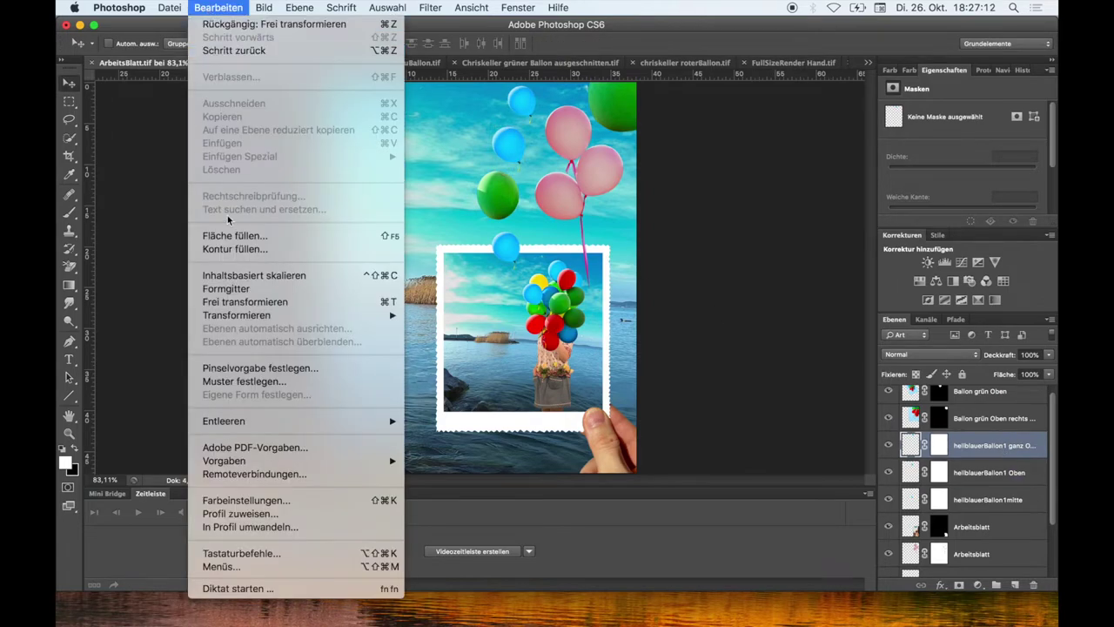
click(233, 297)
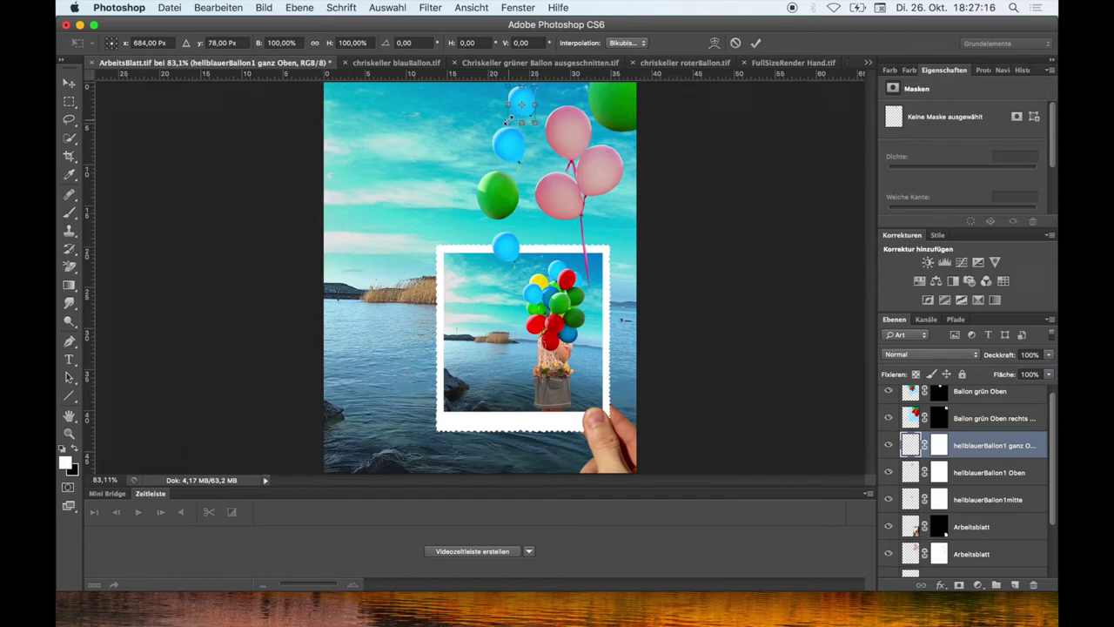
drag(507, 122, 520, 133)
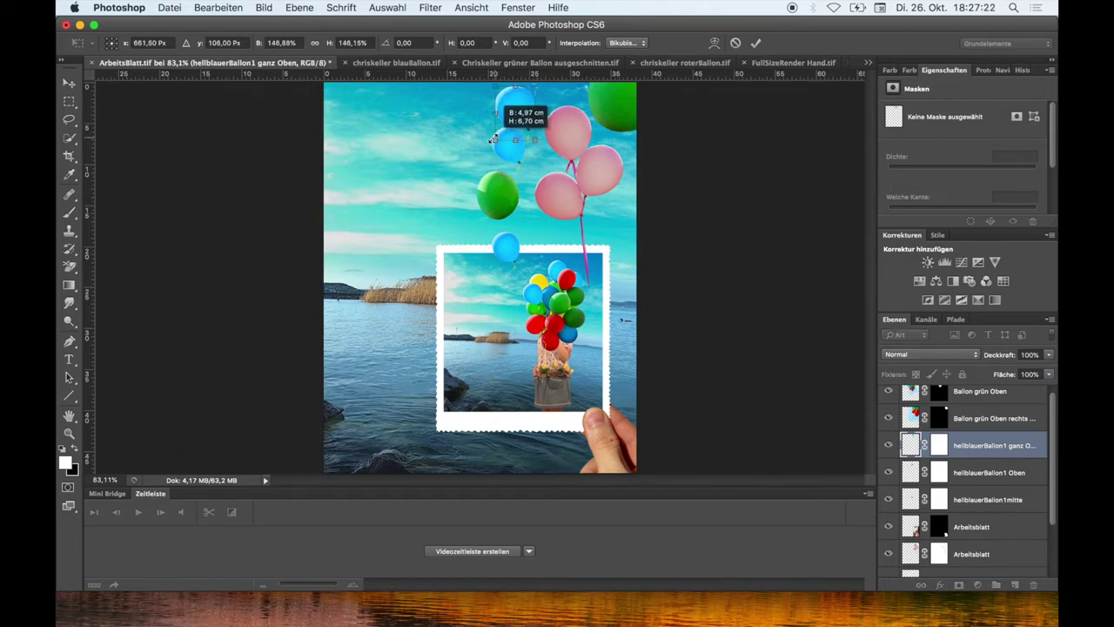
drag(501, 132, 496, 130)
click(756, 43)
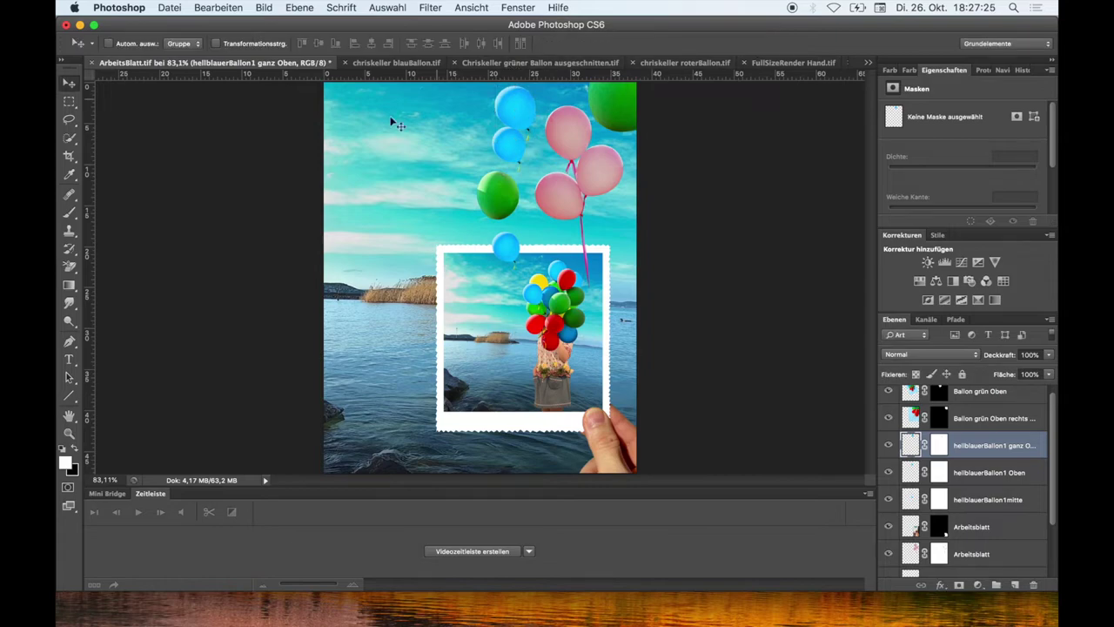
click(211, 8)
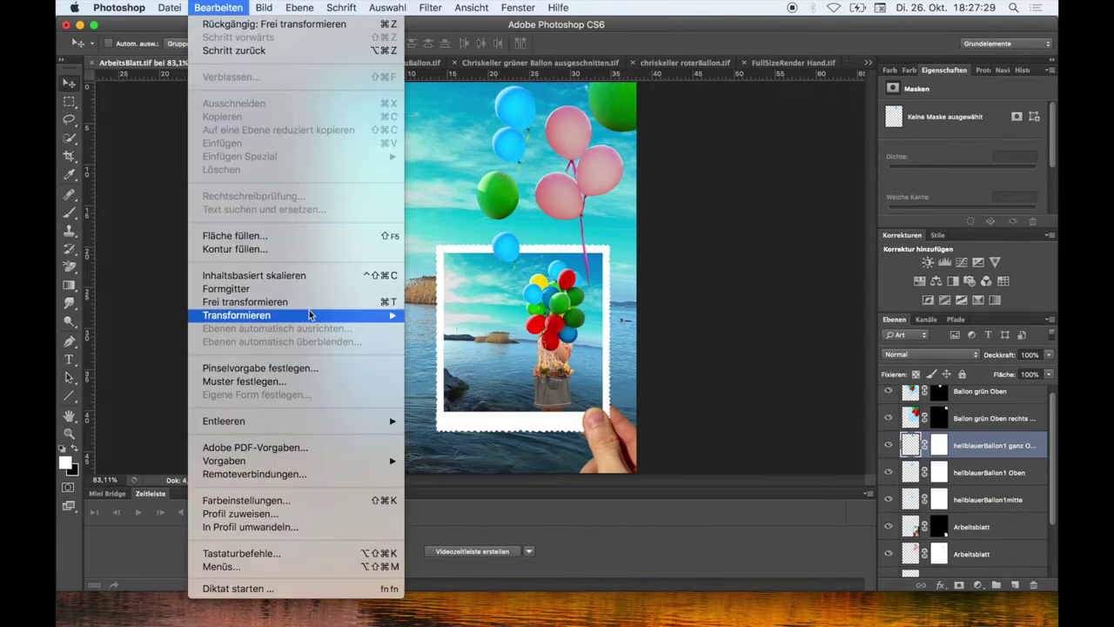
mouse_move(237, 315)
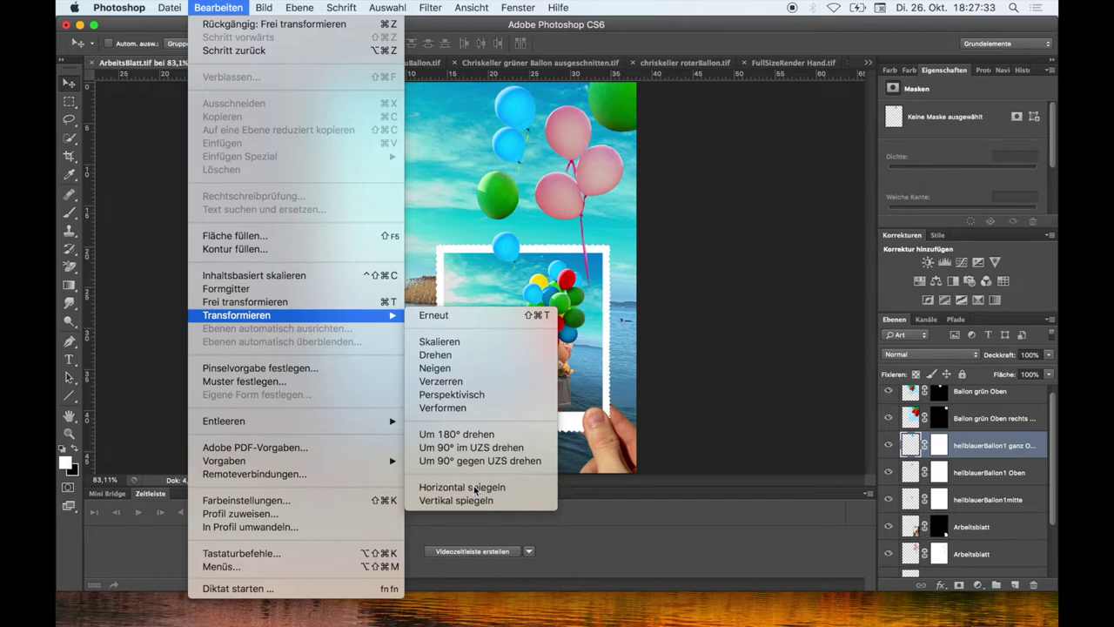
click(474, 486)
drag(533, 154, 608, 225)
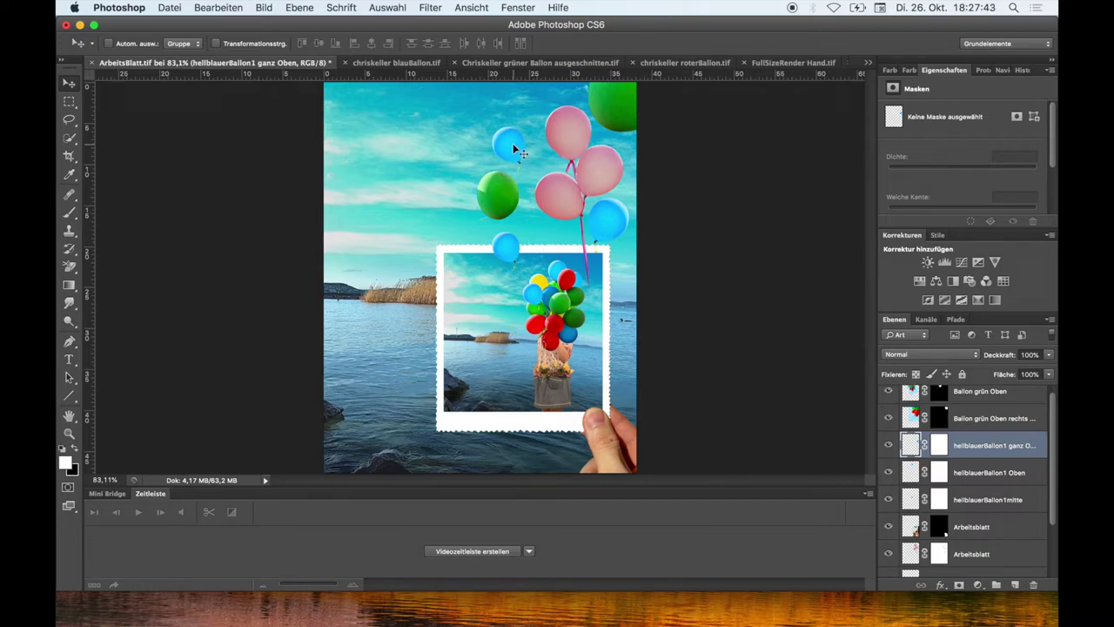
click(667, 63)
mouse_move(515, 186)
mouse_down()
mouse_move(210, 120)
mouse_move(84, 65)
mouse_move(136, 75)
mouse_up()
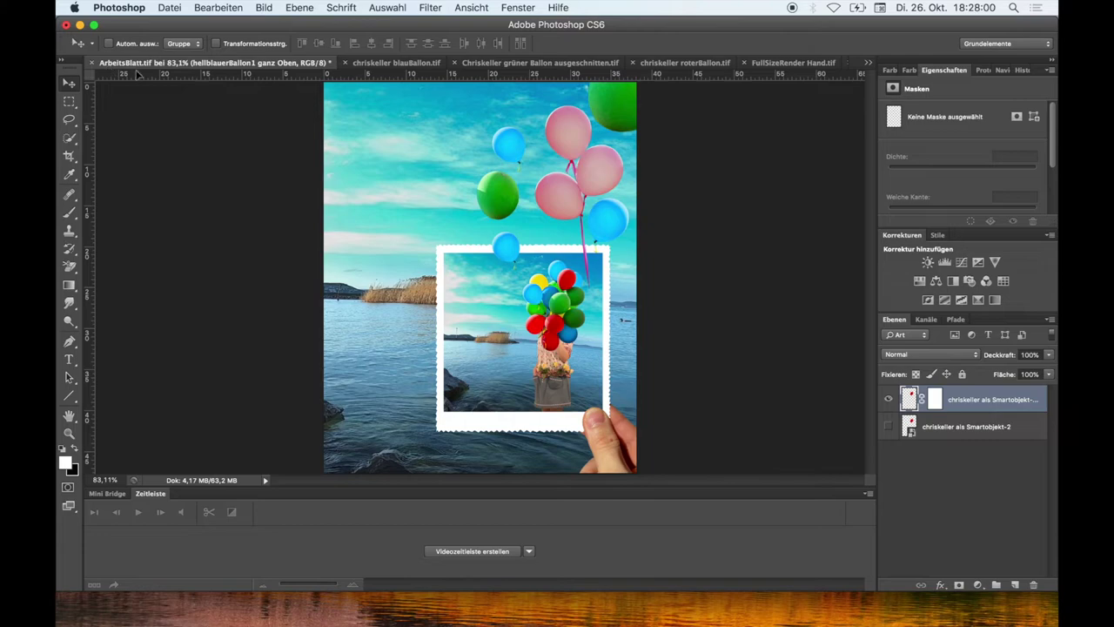
- Drop the red balloon into the collage and scale it to about 23% near the top of the sky
drag(417, 195, 416, 189)
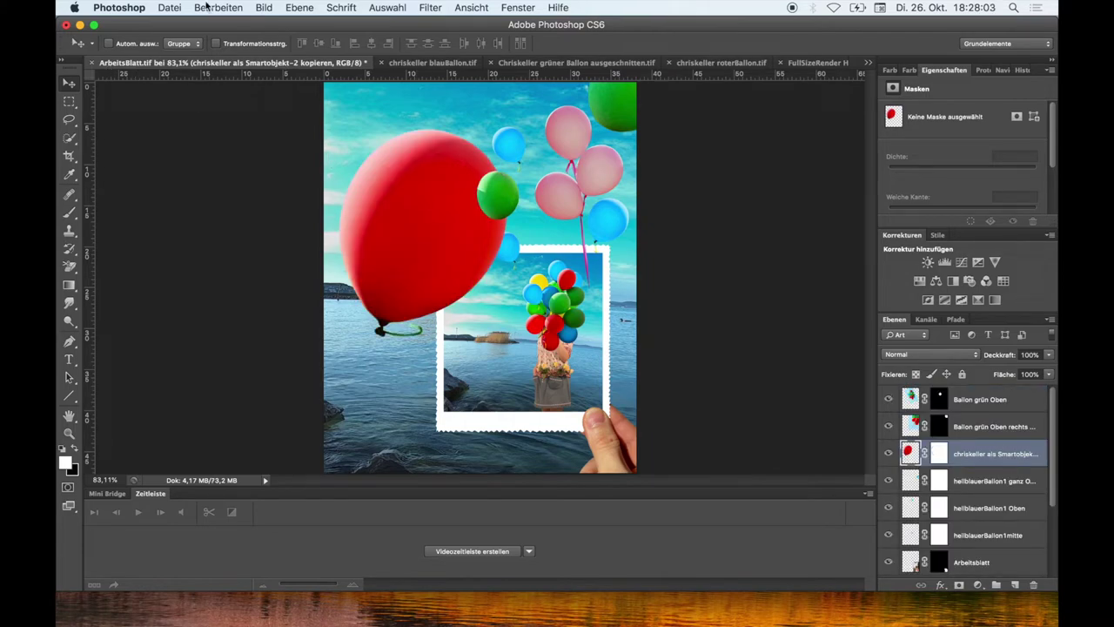
click(213, 8)
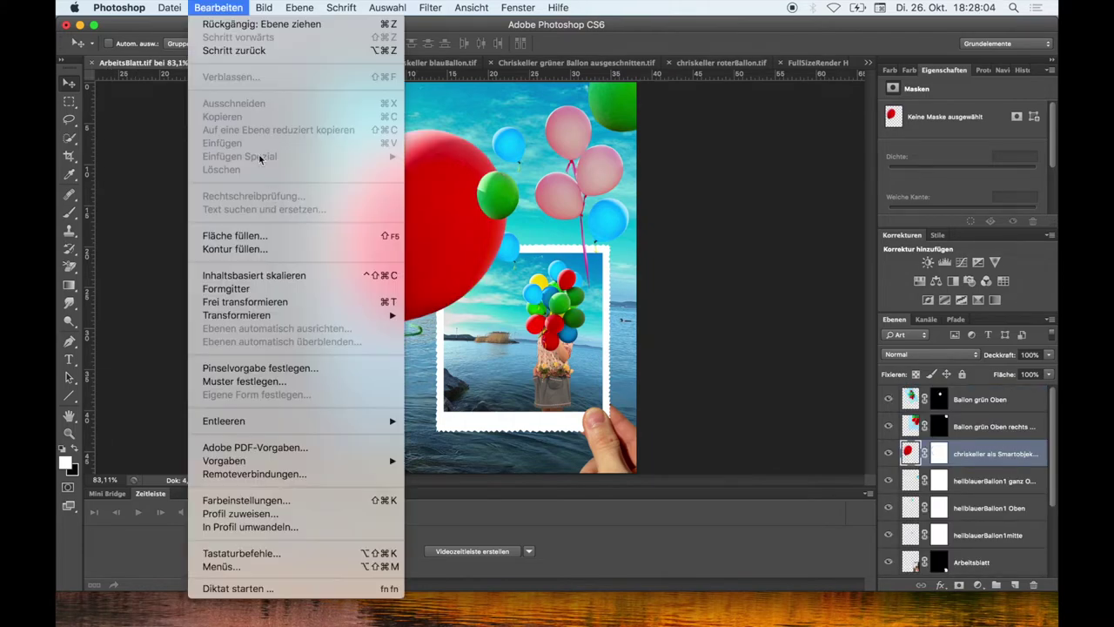
click(288, 304)
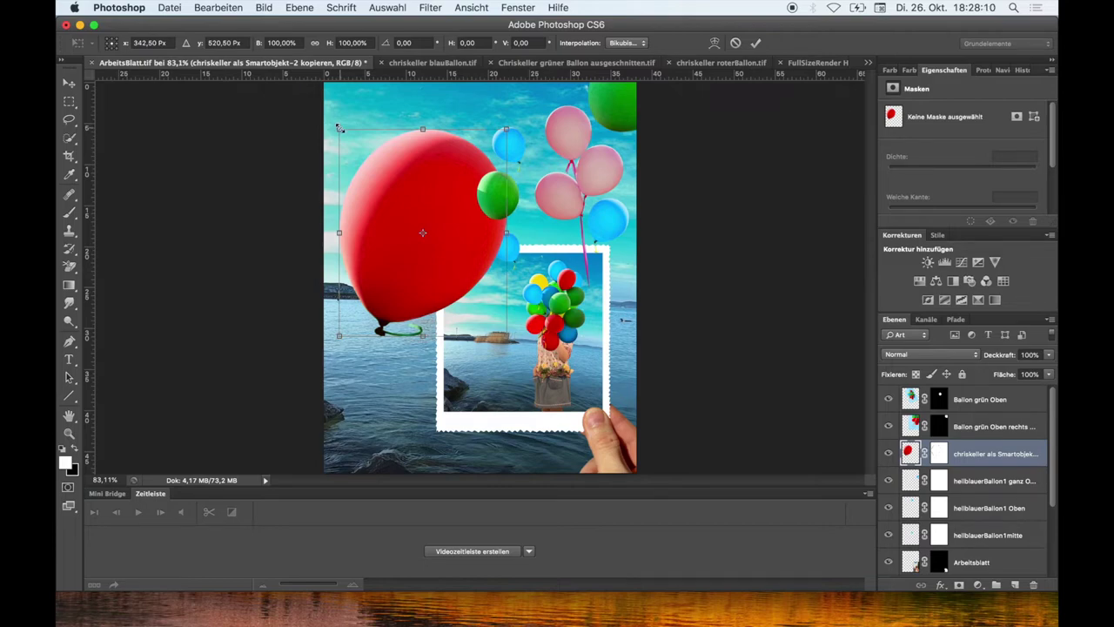
mouse_move(339, 128)
mouse_down()
mouse_move(470, 278)
mouse_move(539, 113)
mouse_move(504, 98)
mouse_up()
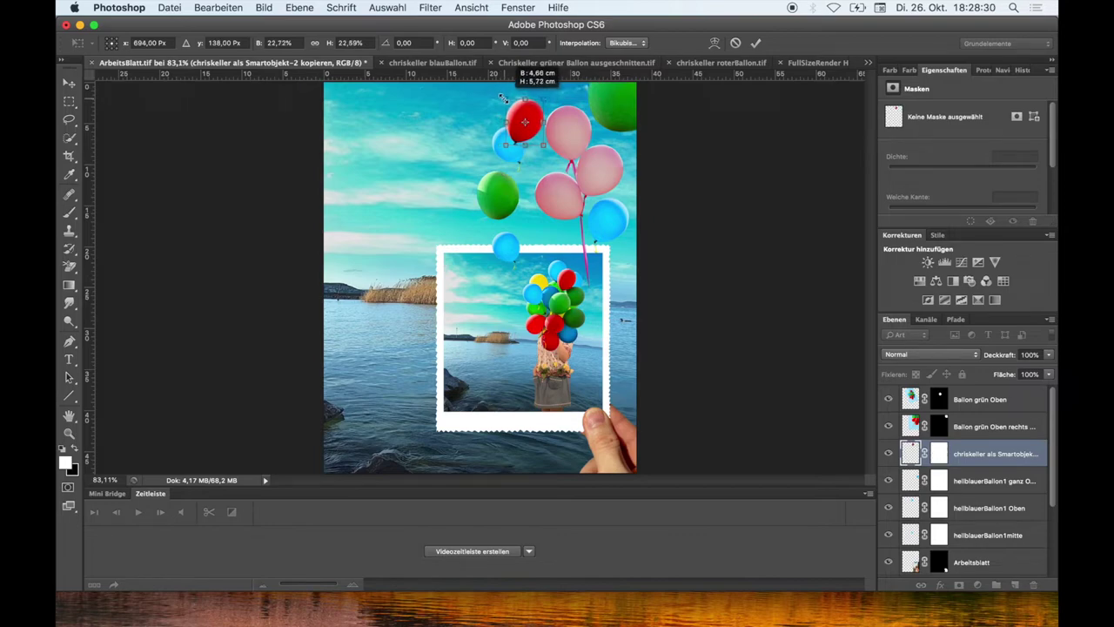
click(756, 43)
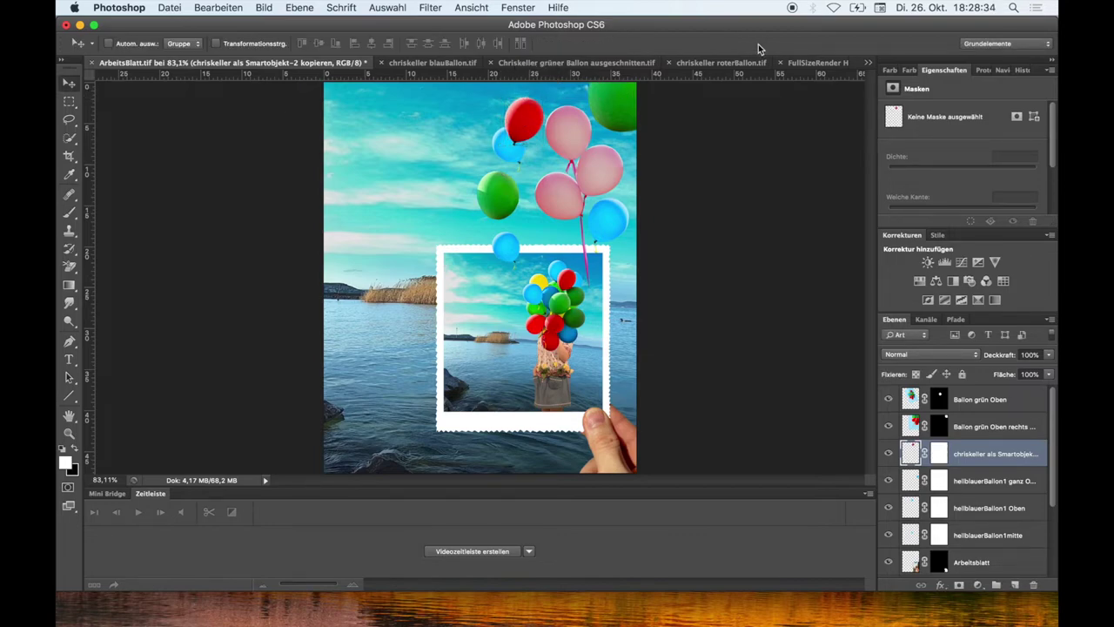
right_click(1016, 456)
- Duplicate the red balloon layer as 'roter Ballon auf Foto' and move it above the photo
click(887, 235)
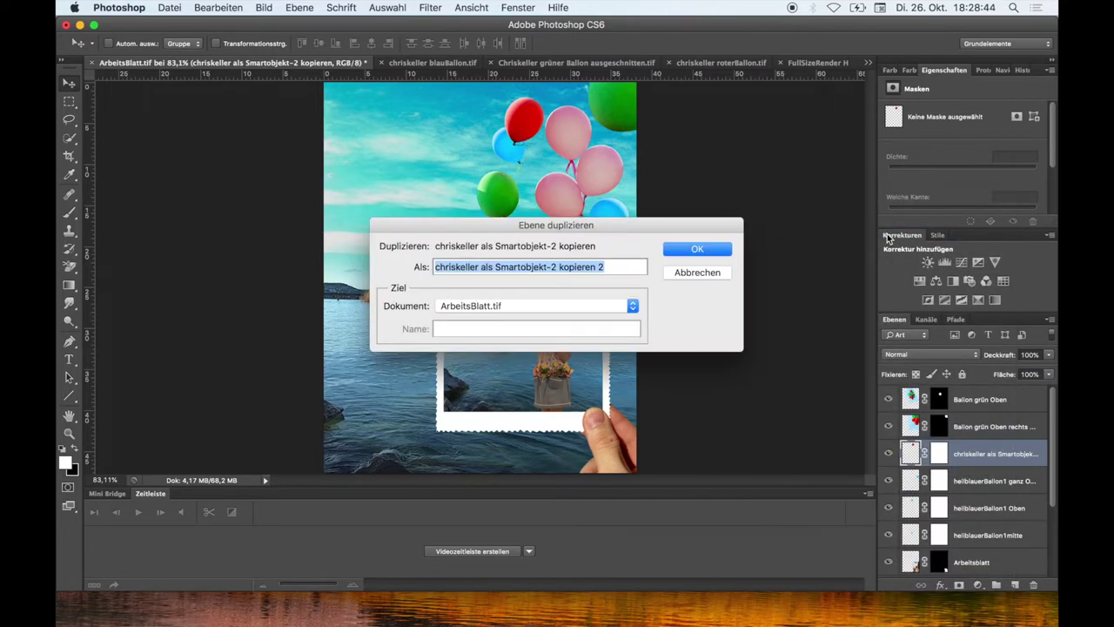
click(610, 265)
key(BackSpace)
key(BackSpace)
key(BackSpace)
key(BackSpace)
key(BackSpace)
key(BackSpace)
key(BackSpace)
key(BackSpace)
key(BackSpace)
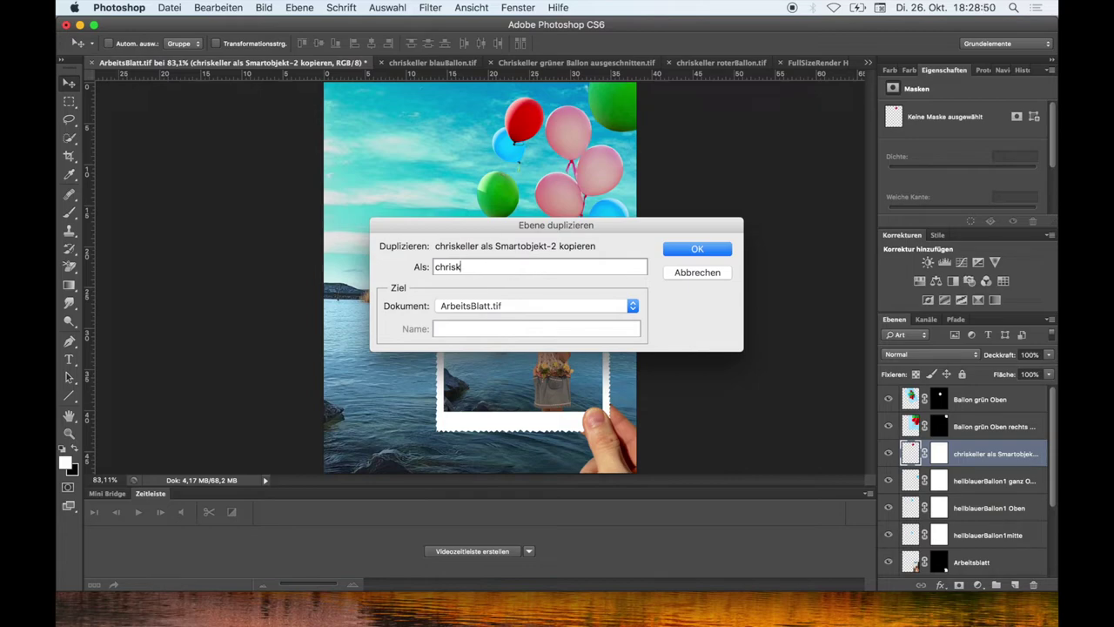
key(BackSpace)
key(BackSpace)
key(BackSpace)
text(roter Ballon auf Foto)
click(690, 251)
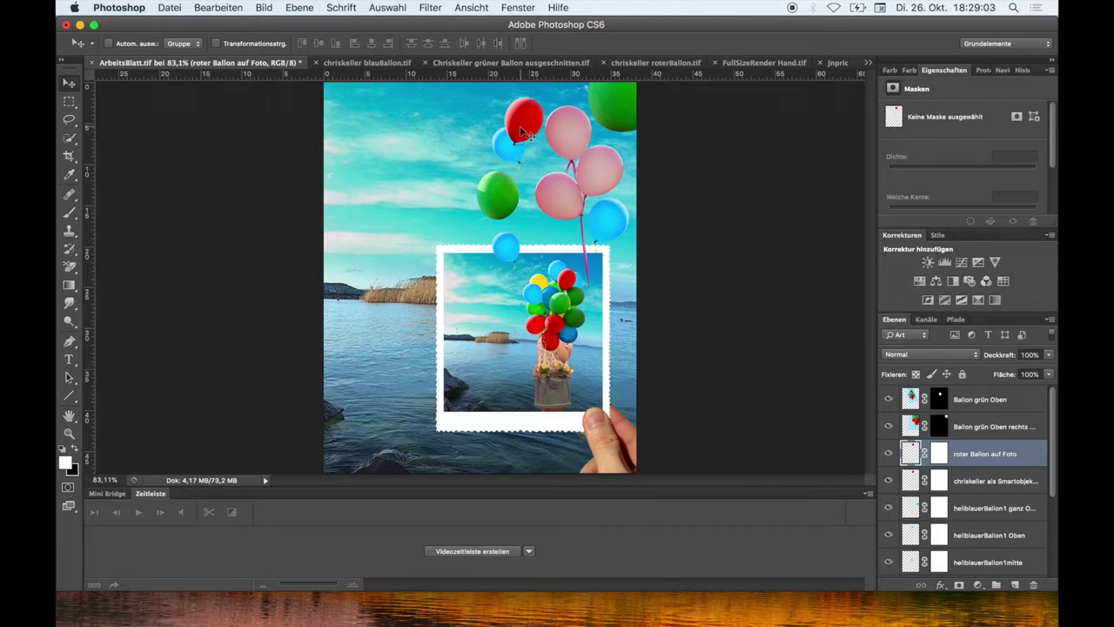
drag(528, 138, 545, 252)
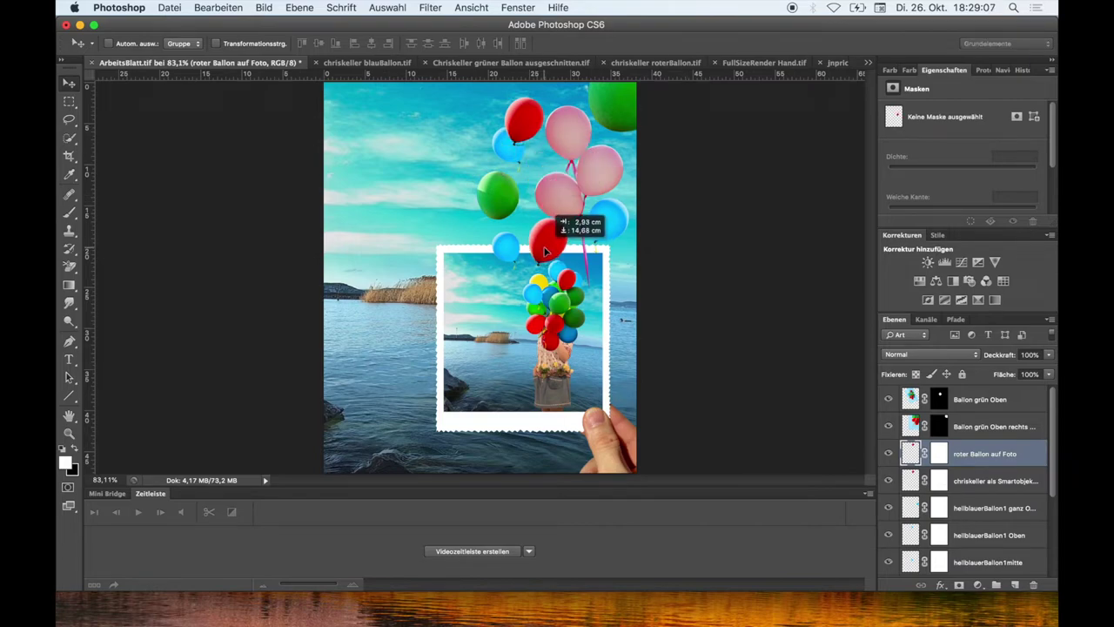
- Scale the balloon copy down to about 81% and resize again, seating it on the print's top edge
click(213, 8)
click(244, 307)
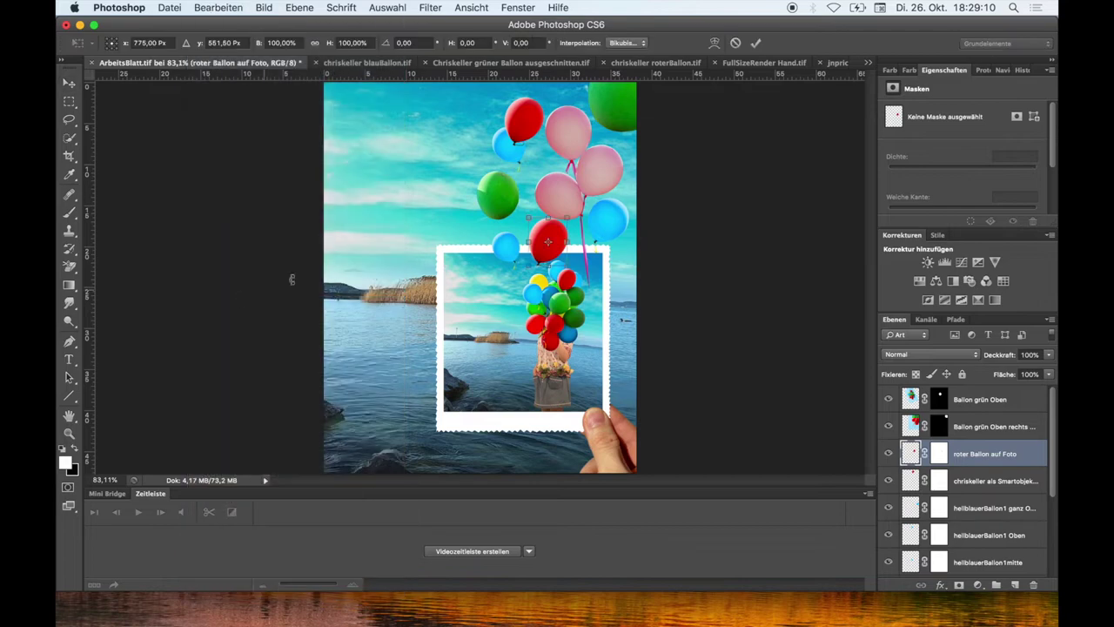
drag(528, 215, 536, 225)
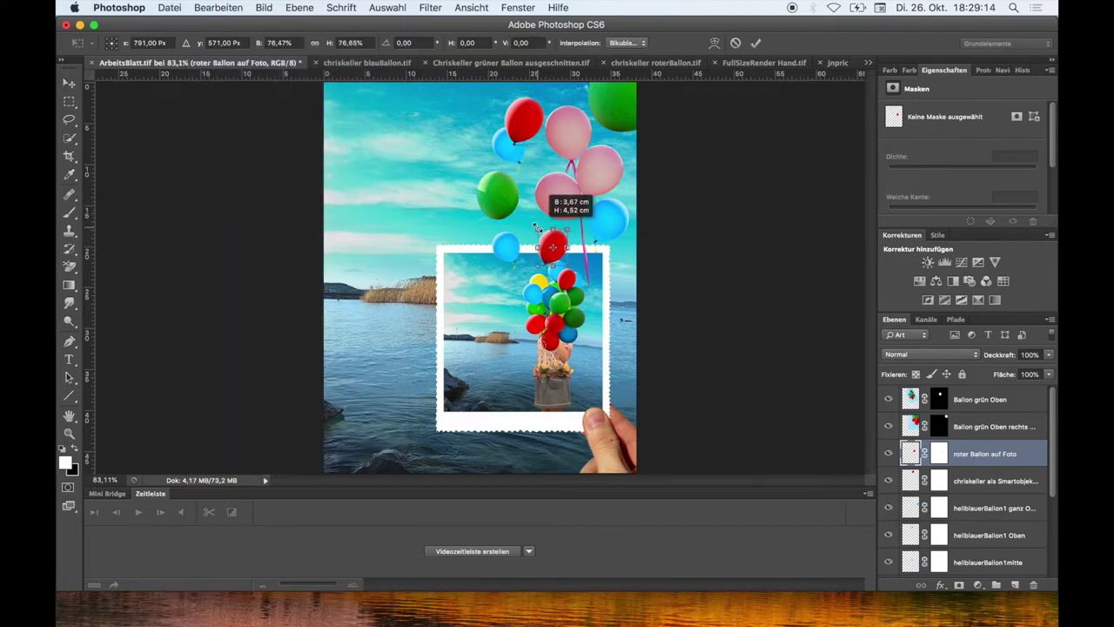
click(756, 43)
drag(557, 250, 545, 250)
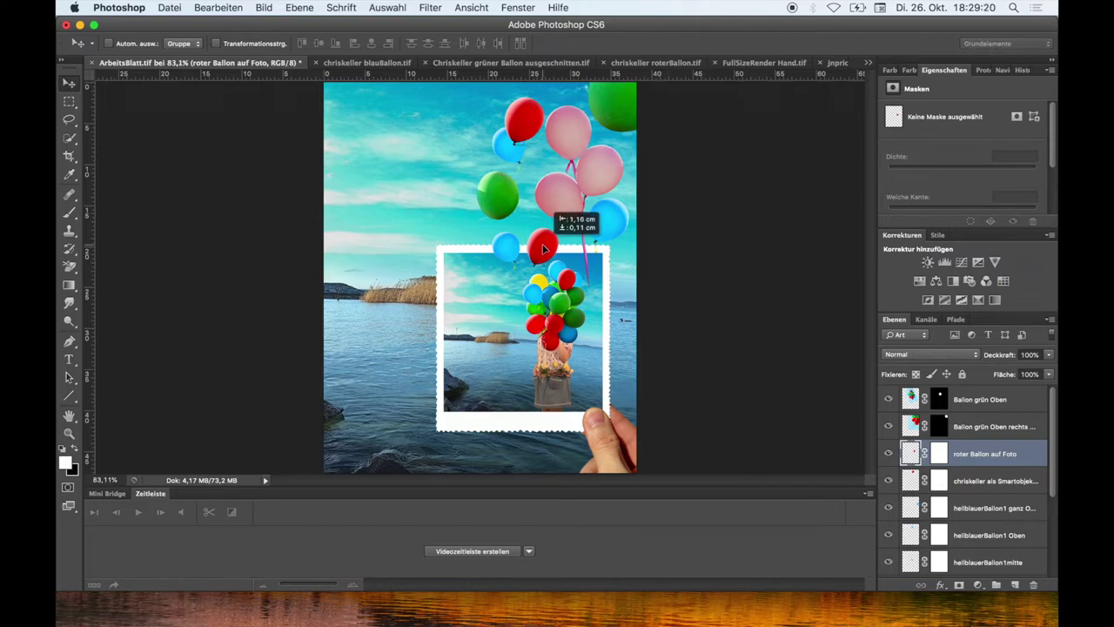
click(217, 8)
click(245, 302)
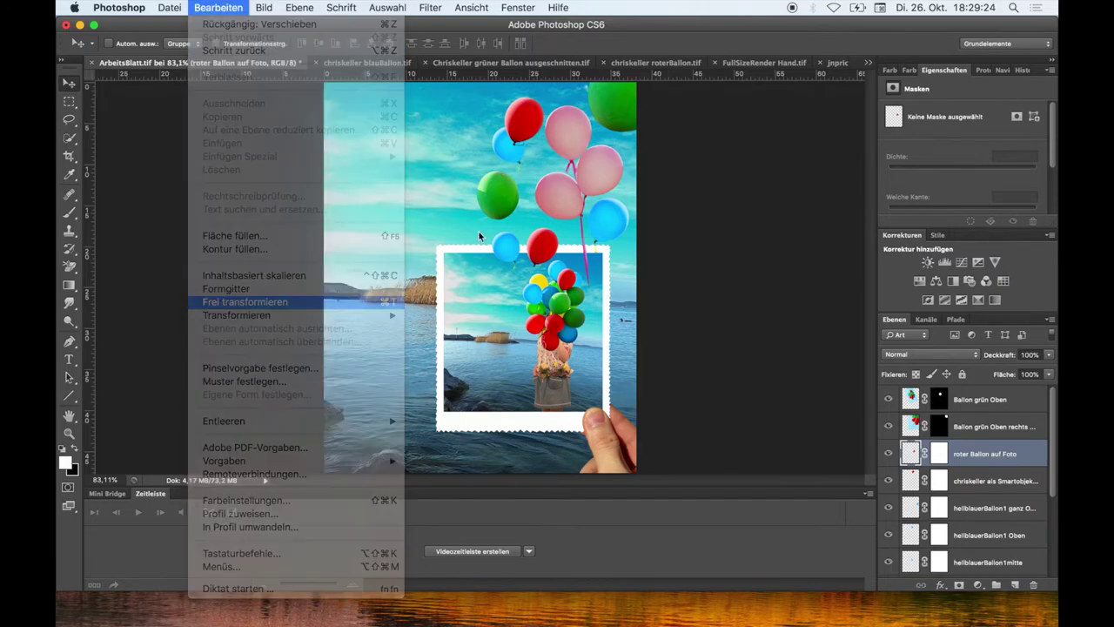
drag(526, 228, 543, 249)
click(756, 43)
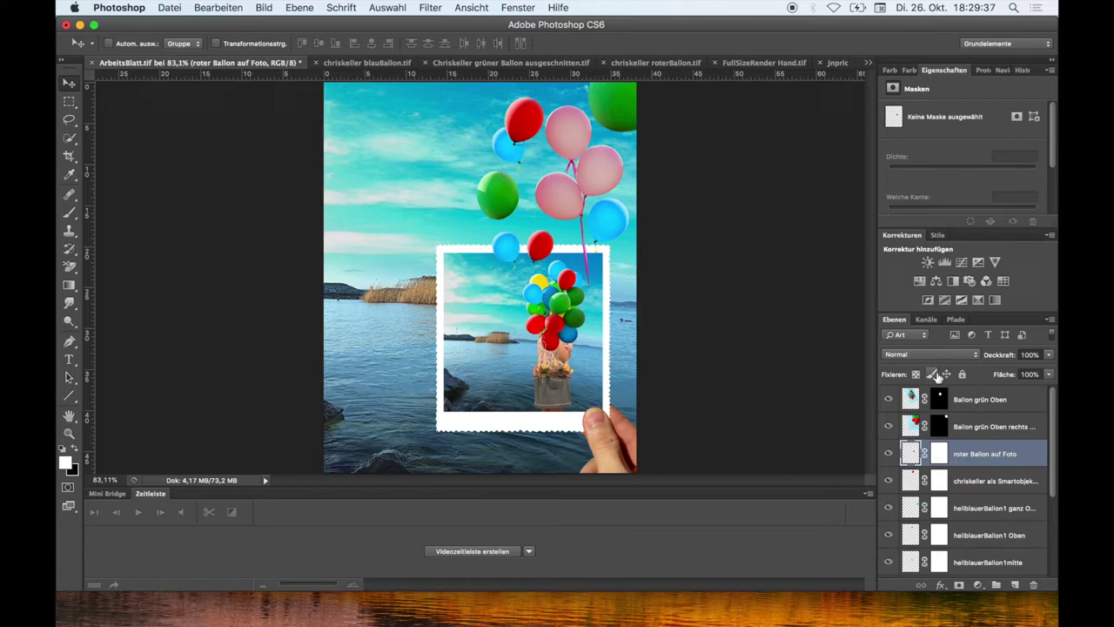
- Scale 'Ballon grün Oben rechts Ecke' to about 86%, then start another red balloon layer duplicate
click(1002, 432)
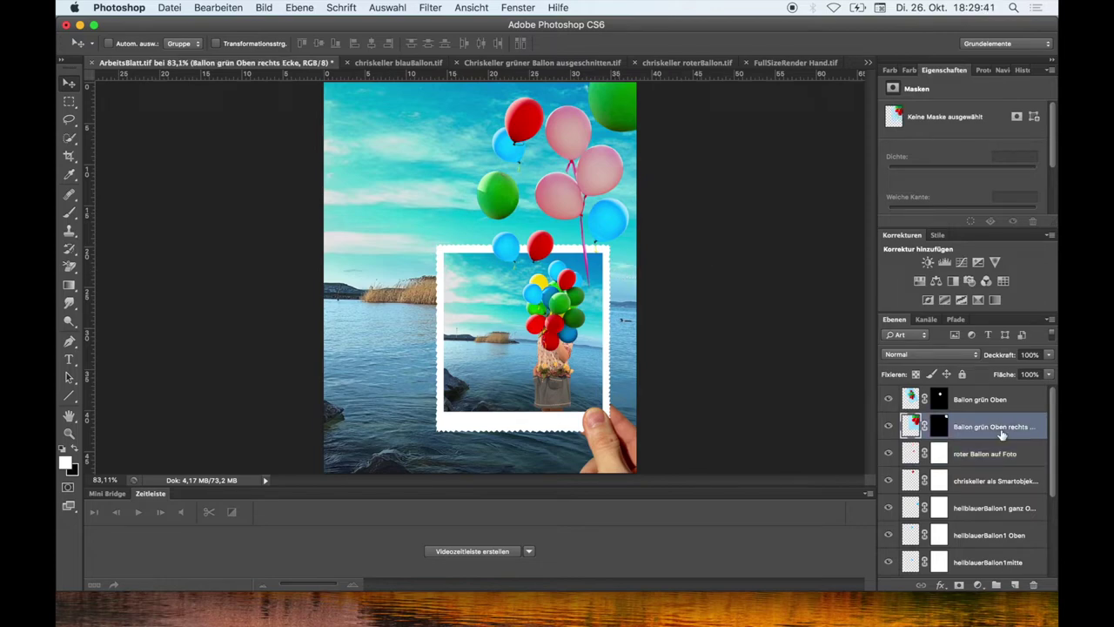
click(202, 11)
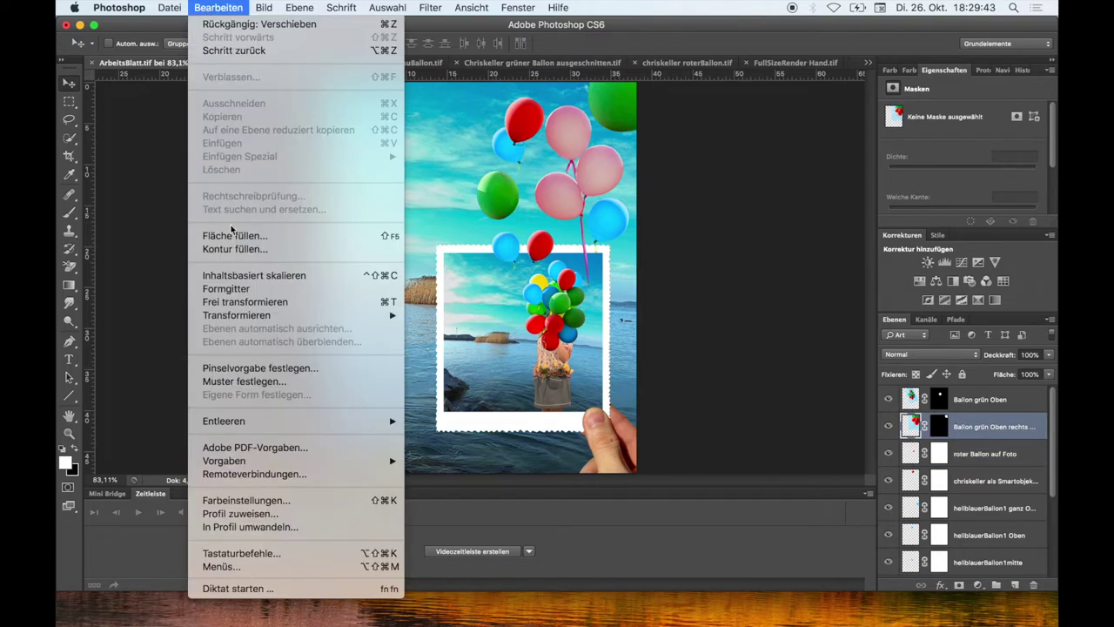
click(233, 299)
drag(445, 349, 470, 329)
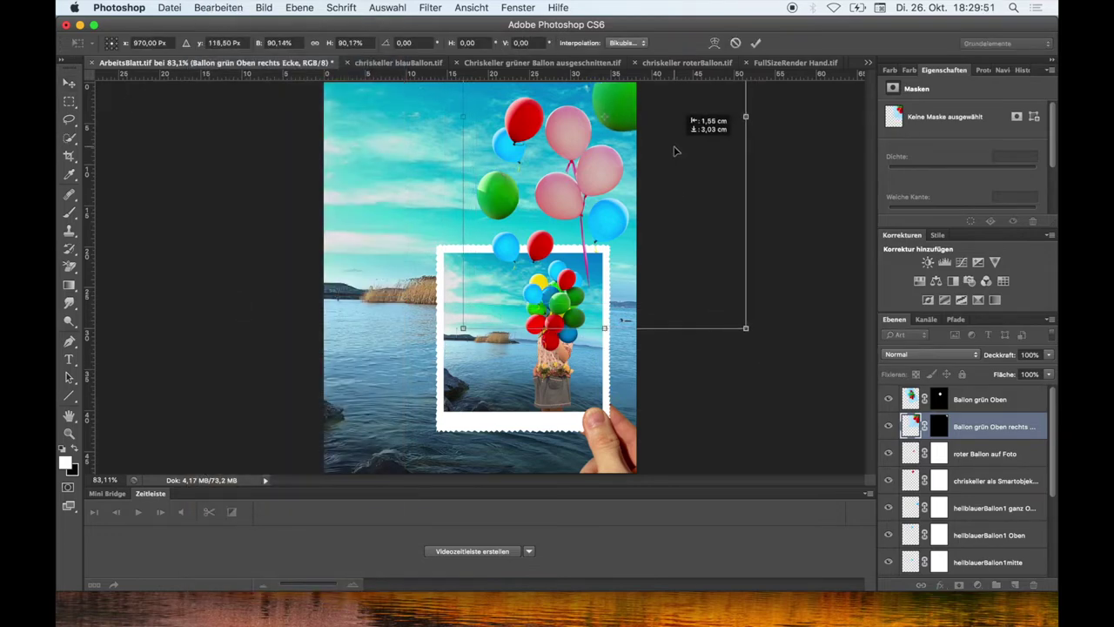
drag(679, 152, 673, 149)
drag(462, 325, 477, 304)
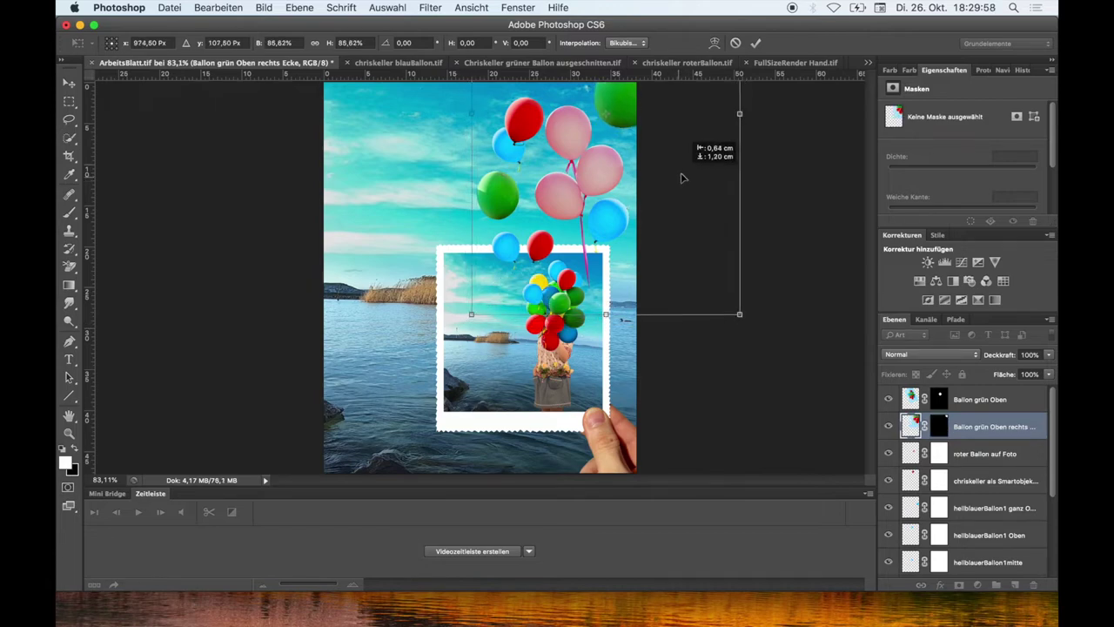
click(756, 43)
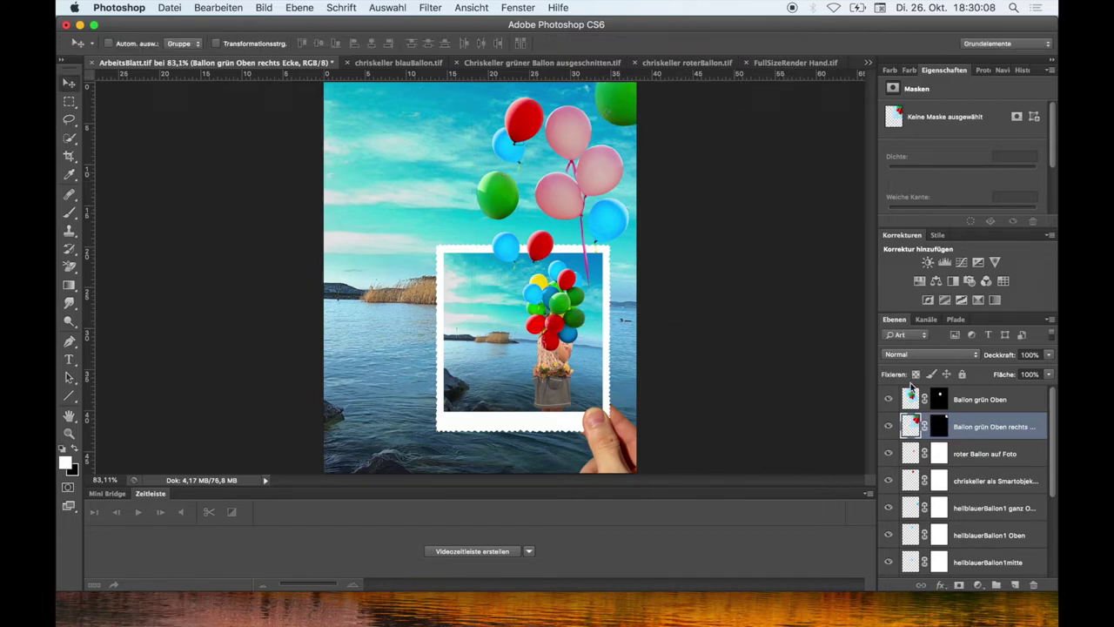
right_click(1028, 486)
click(891, 230)
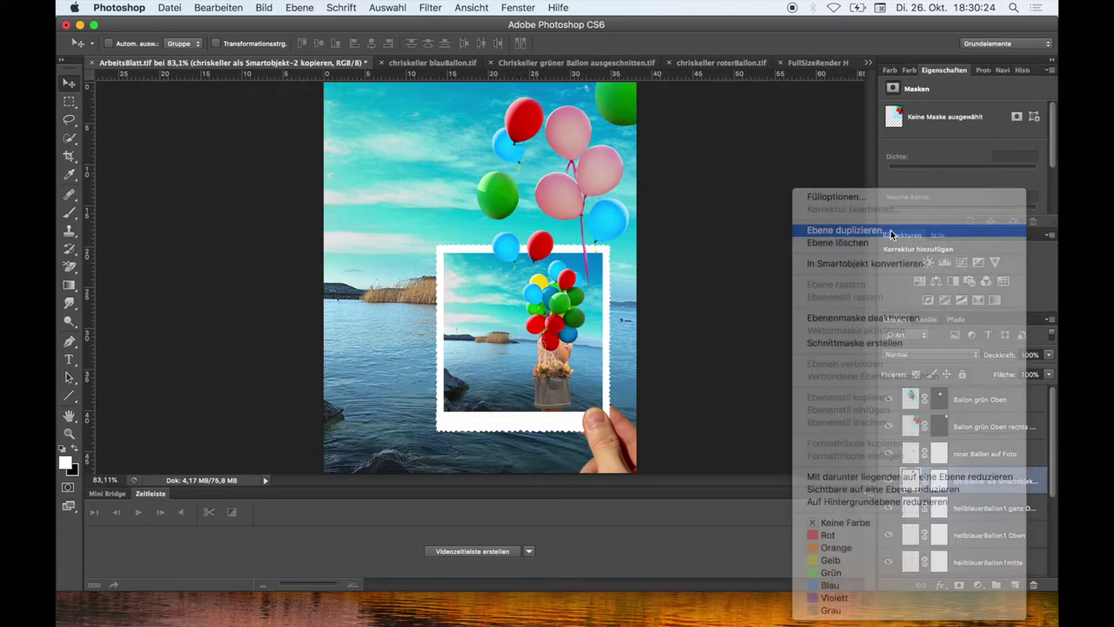
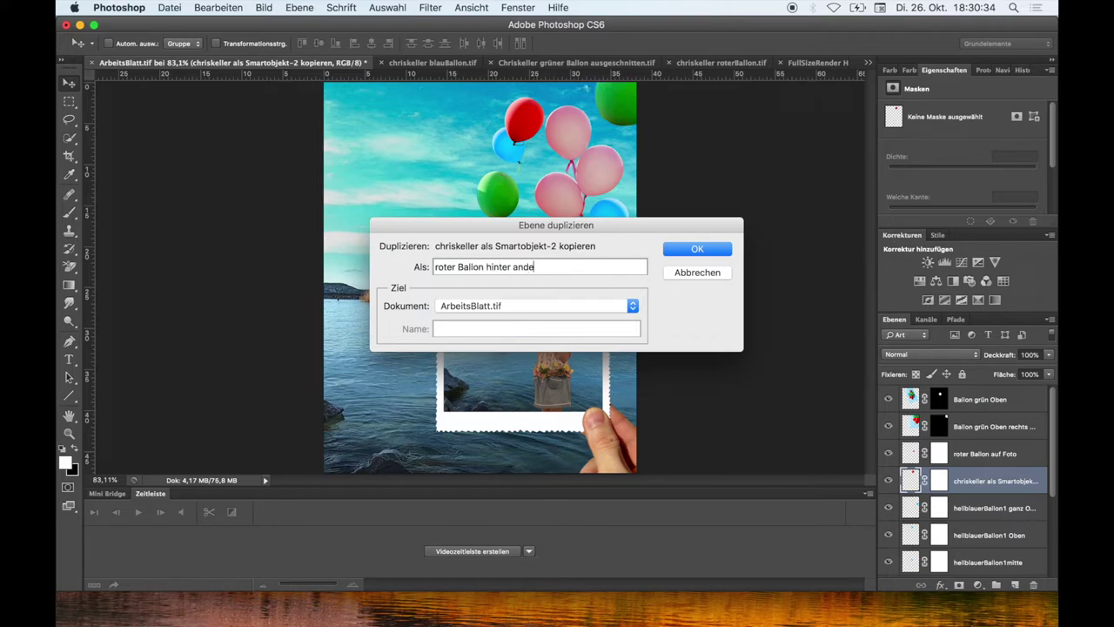
- Create the 'roter Ballon hinter anderen Ballons' copy beside the pink balloons, with its layer at the bottom
click(699, 250)
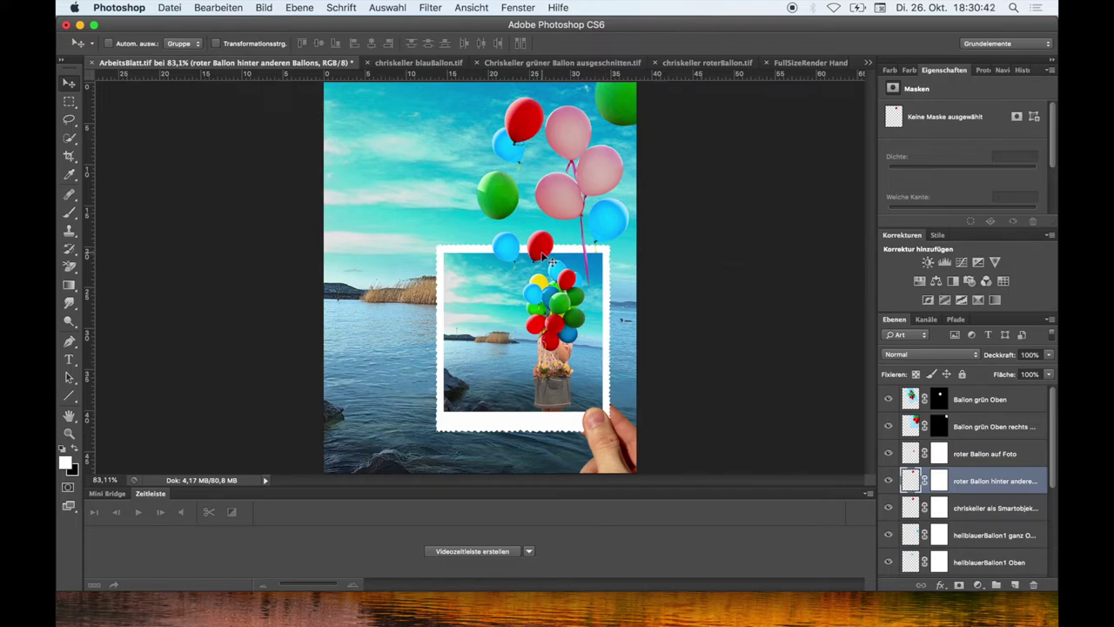
mouse_move(539, 247)
mouse_down()
mouse_move(609, 297)
mouse_move(582, 297)
mouse_move(570, 311)
mouse_up()
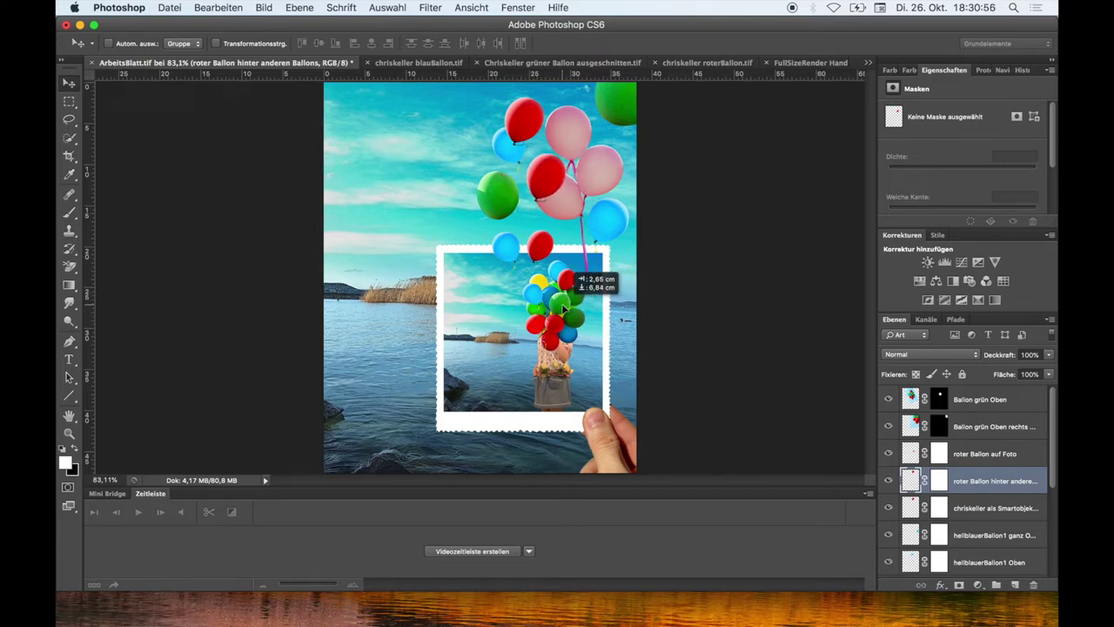
drag(570, 311, 568, 309)
drag(997, 481, 999, 550)
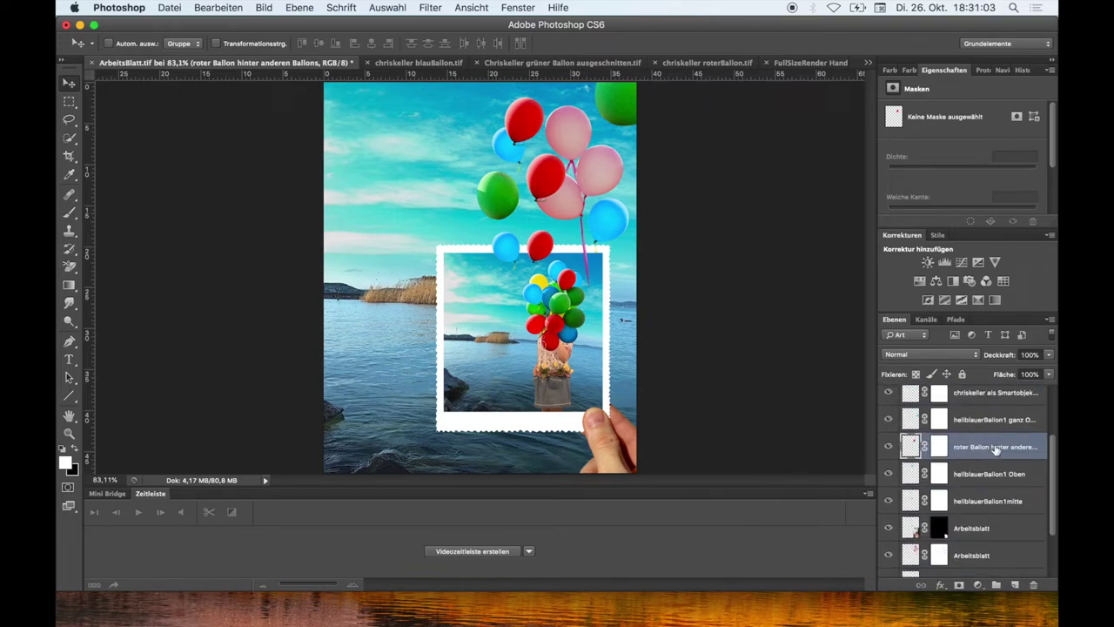
drag(996, 448, 995, 575)
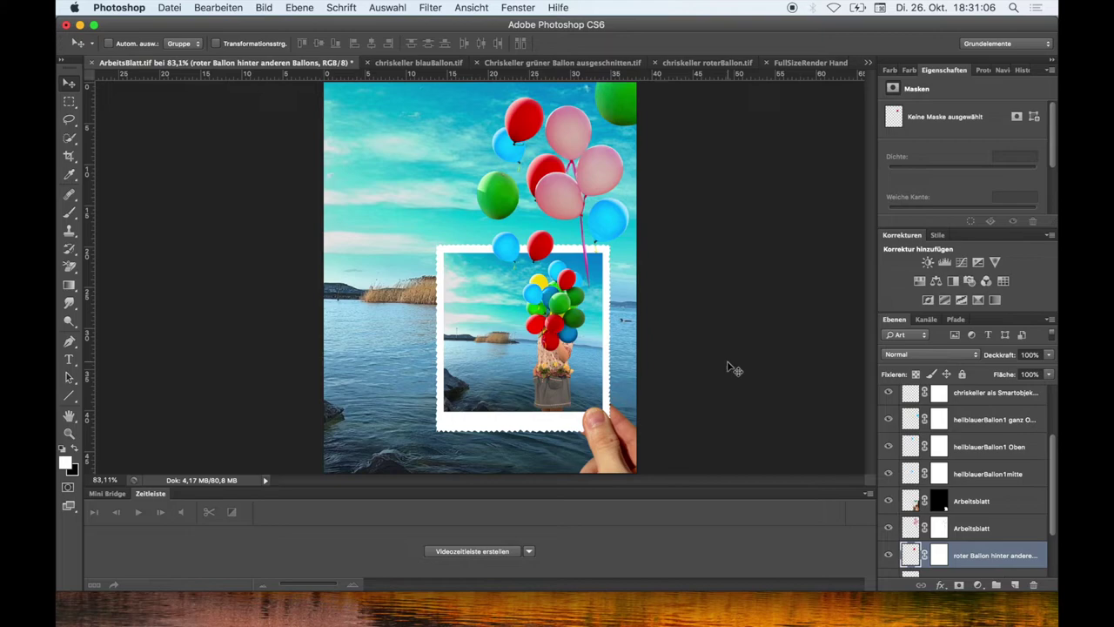
- Shift the red balloon copy behind the pink balloons and scale it to about 90%
drag(557, 176, 542, 168)
click(199, 7)
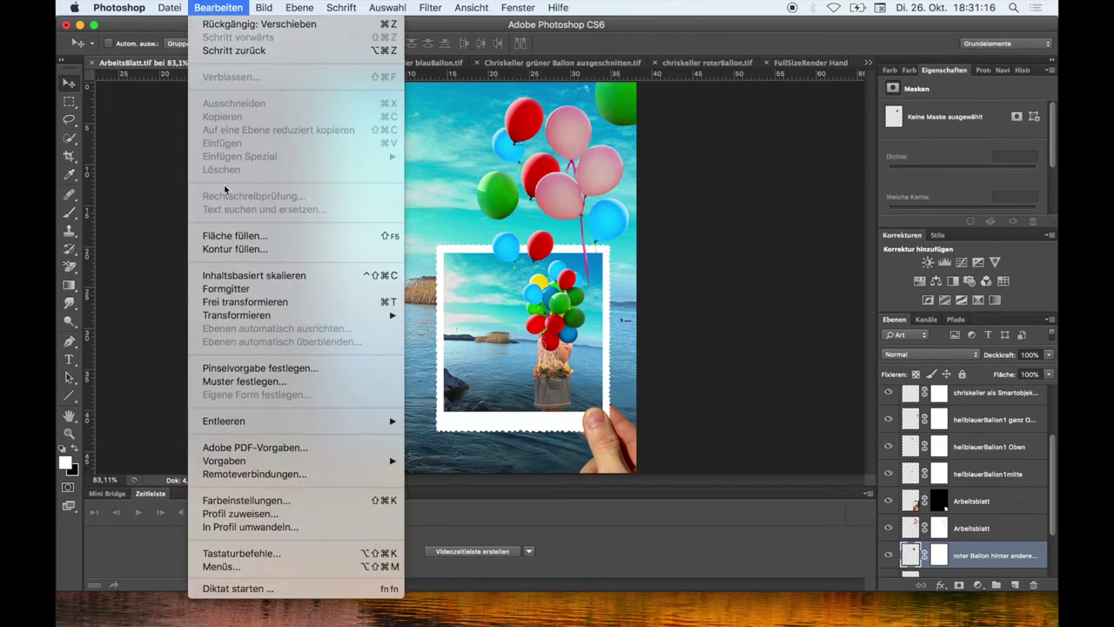
click(227, 303)
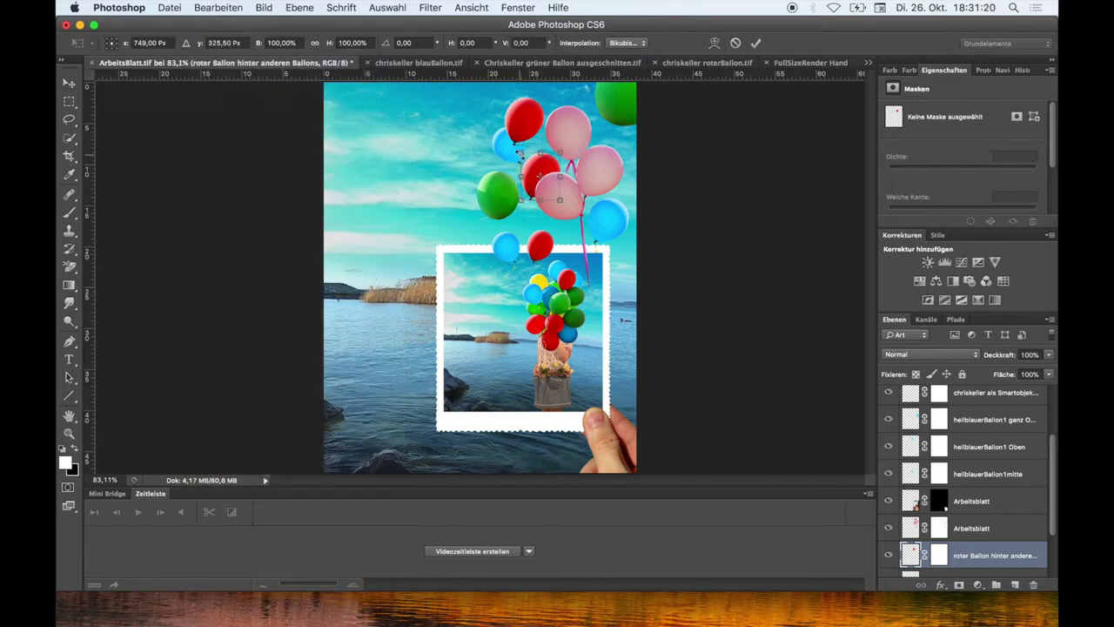
drag(520, 152, 533, 175)
click(756, 43)
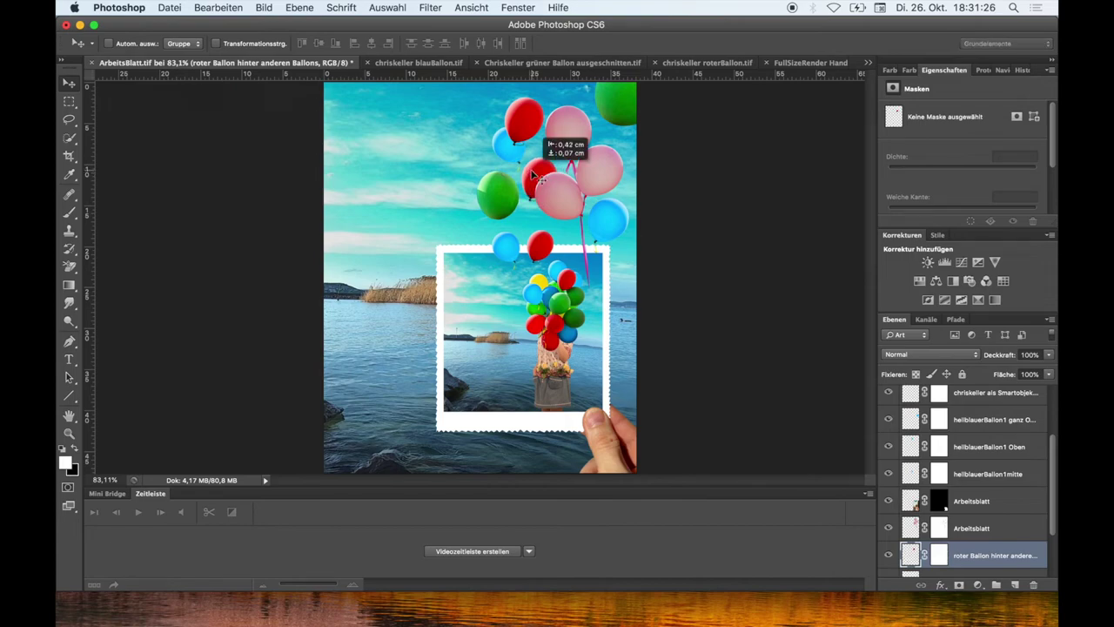
- Flip the red balloon horizontally and nudge it beside the pink balloons
click(213, 9)
mouse_move(237, 316)
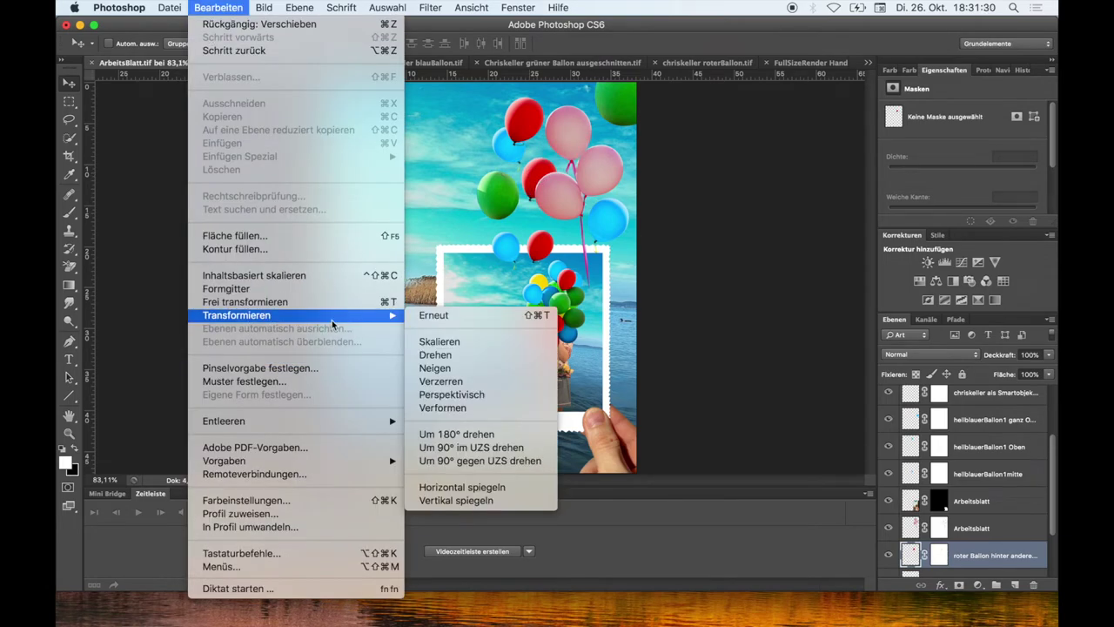
click(475, 486)
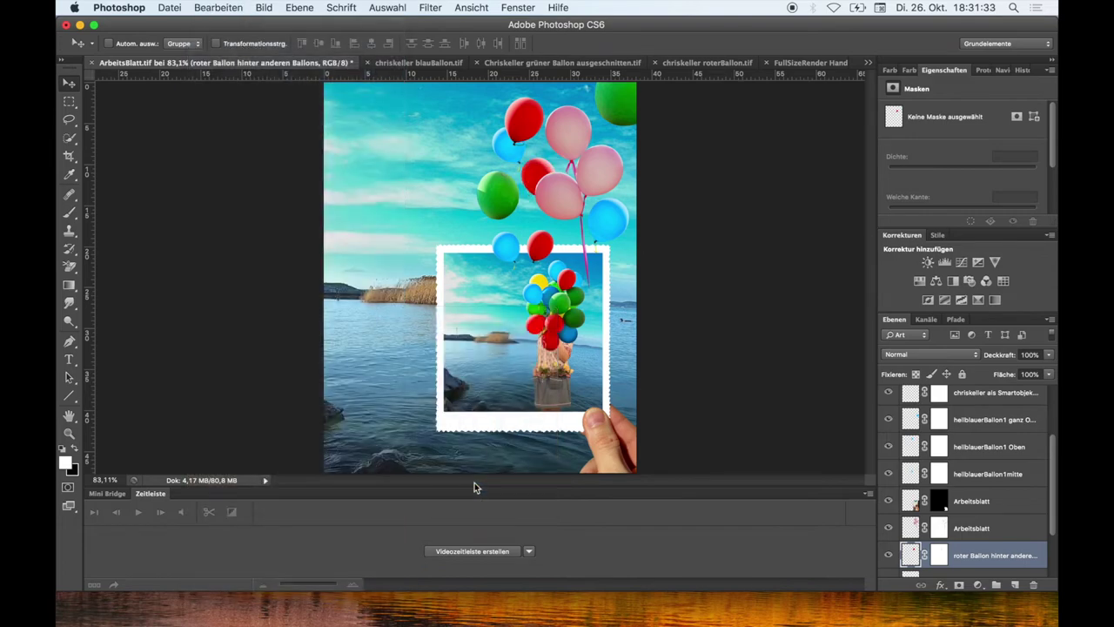
mouse_move(534, 176)
mouse_down()
mouse_move(600, 190)
mouse_move(615, 174)
mouse_up()
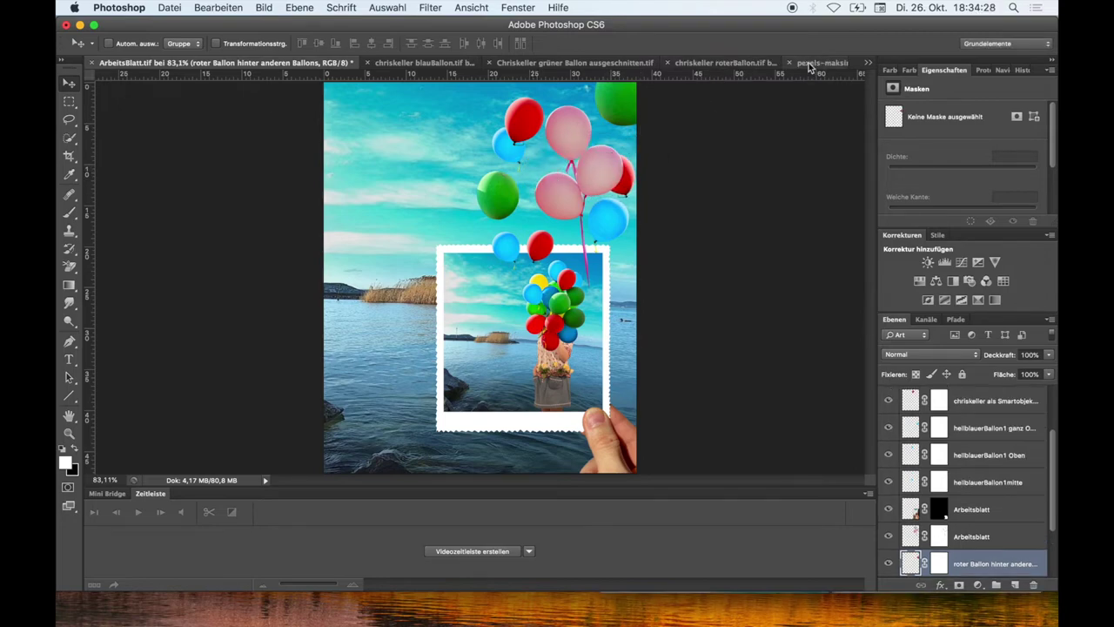
- Drag the Weißer mit Lametten Ballon layer from the pexels document into ArbeitsBlatt
click(810, 65)
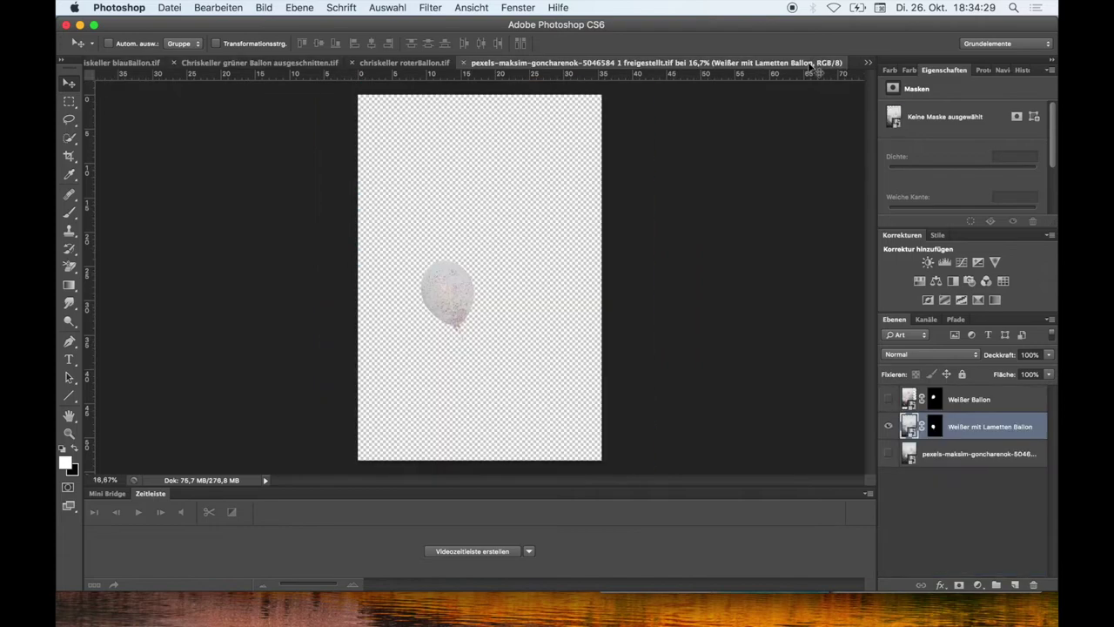
mouse_move(442, 291)
mouse_down()
mouse_move(99, 55)
mouse_move(92, 65)
mouse_up()
drag(429, 207, 413, 224)
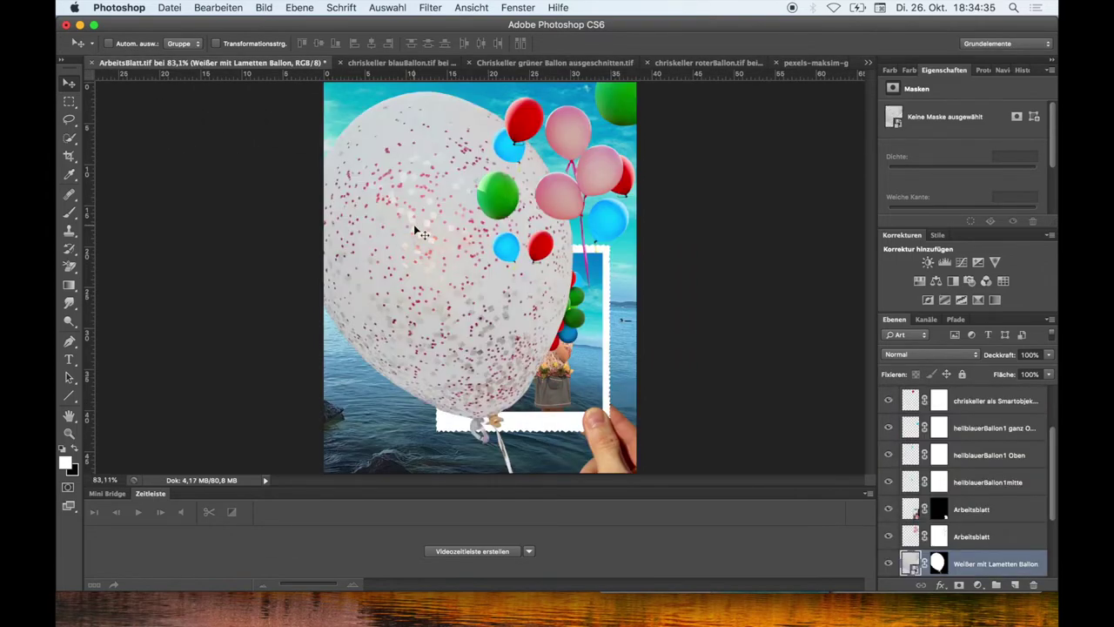
- Set the view zoom to 10% and scale the white confetti balloon to about 84%
click(217, 8)
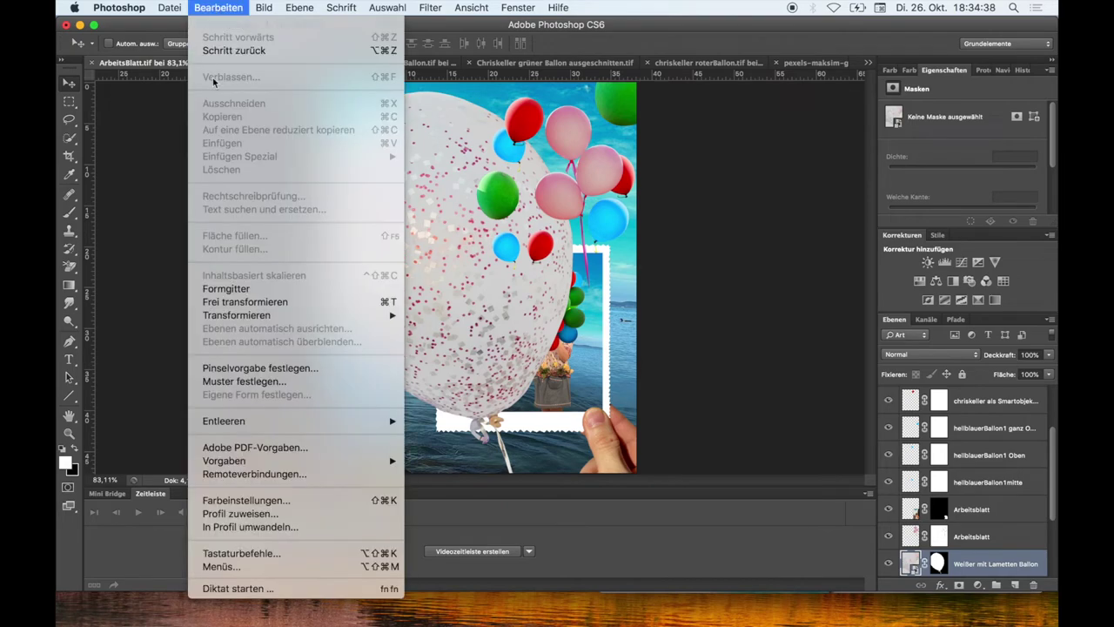
click(248, 302)
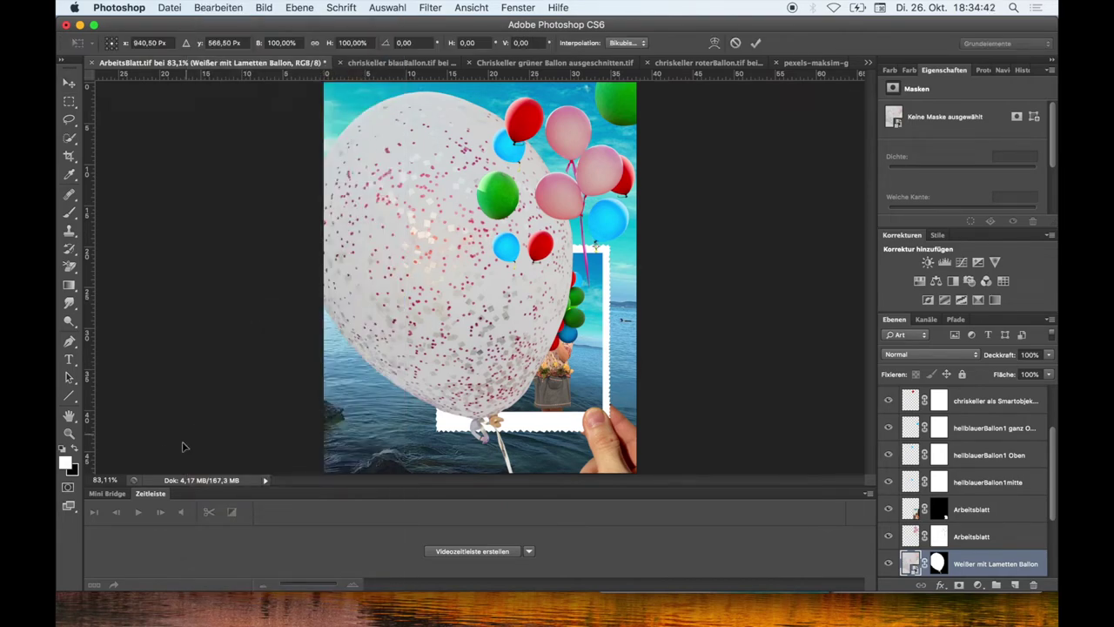
click(112, 477)
text(10)
key(Return)
drag(425, 166, 444, 200)
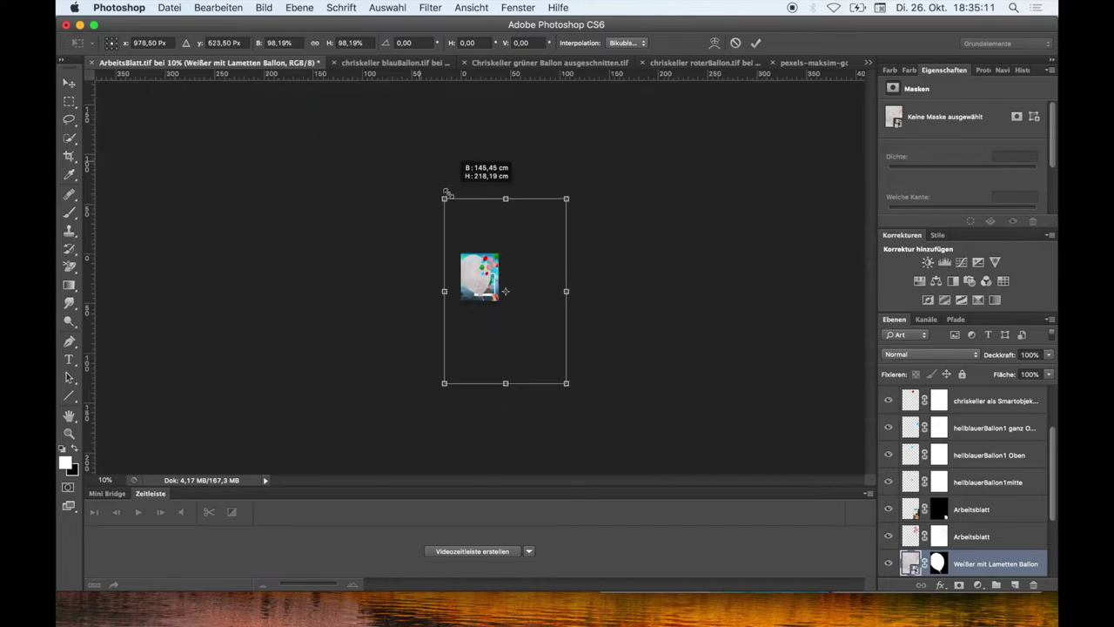
click(756, 44)
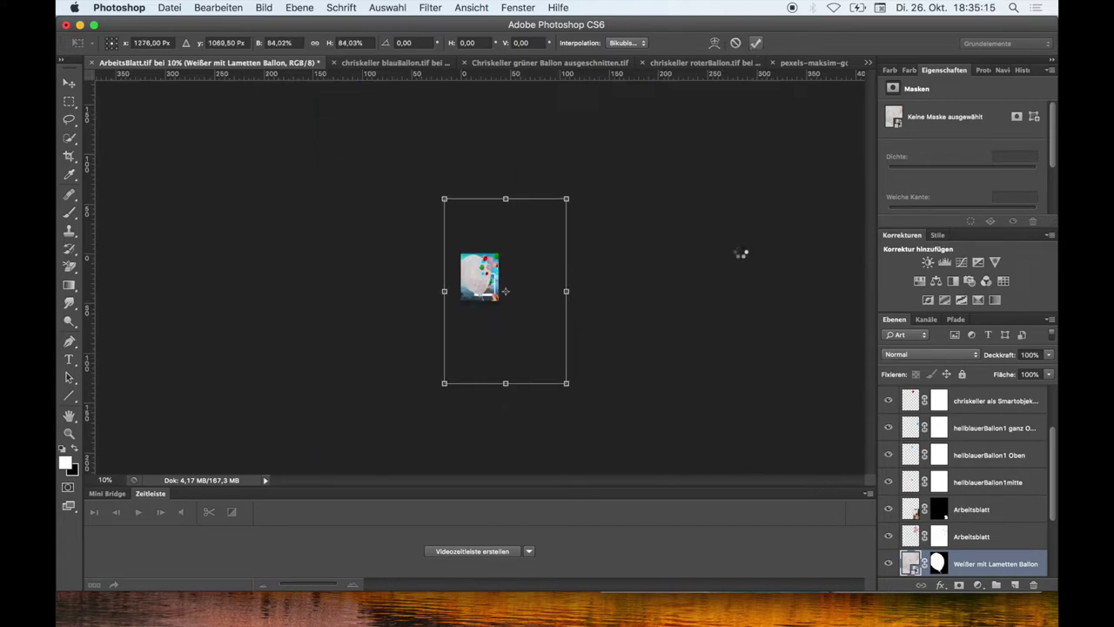
- Rasterize the white balloon layer and scale it down to about 36%
right_click(999, 565)
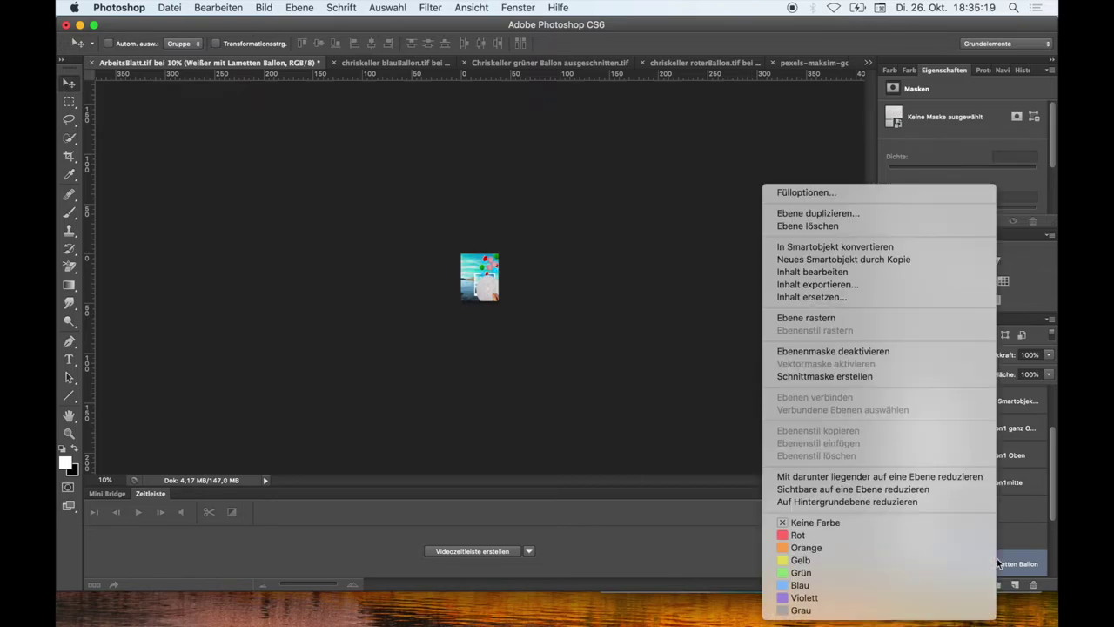
click(876, 318)
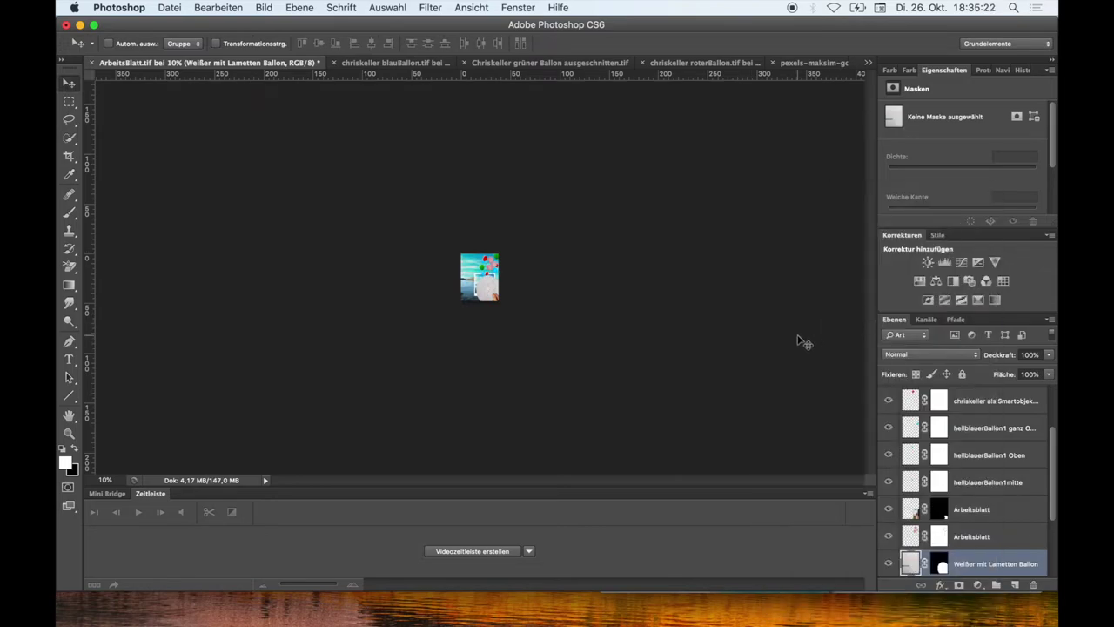
click(219, 8)
click(265, 301)
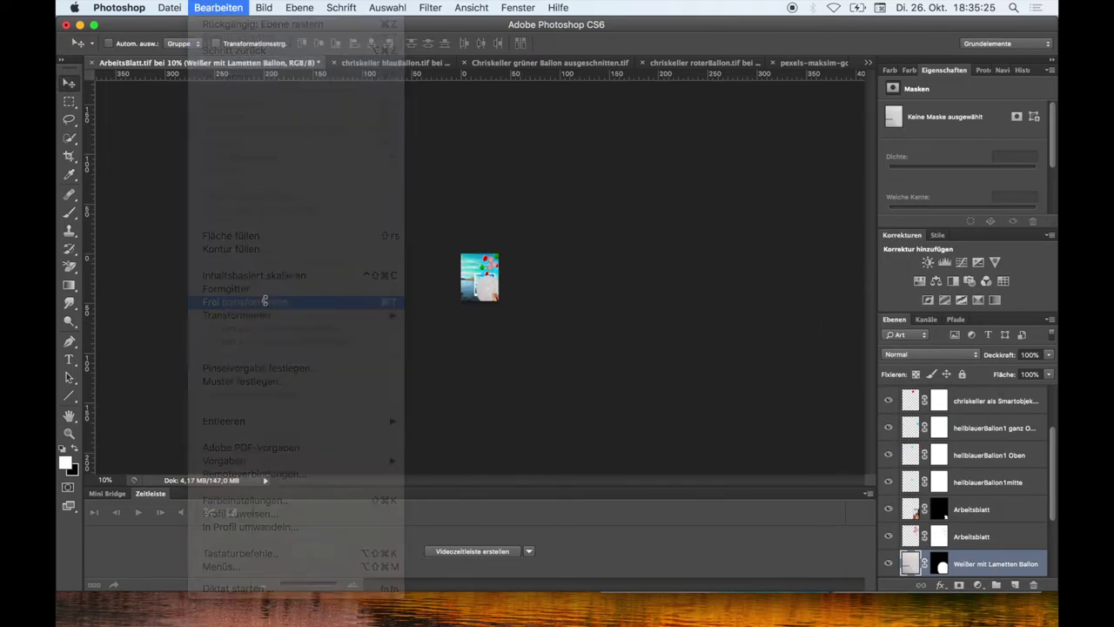
mouse_move(444, 198)
mouse_down()
mouse_move(522, 317)
mouse_move(476, 247)
mouse_up()
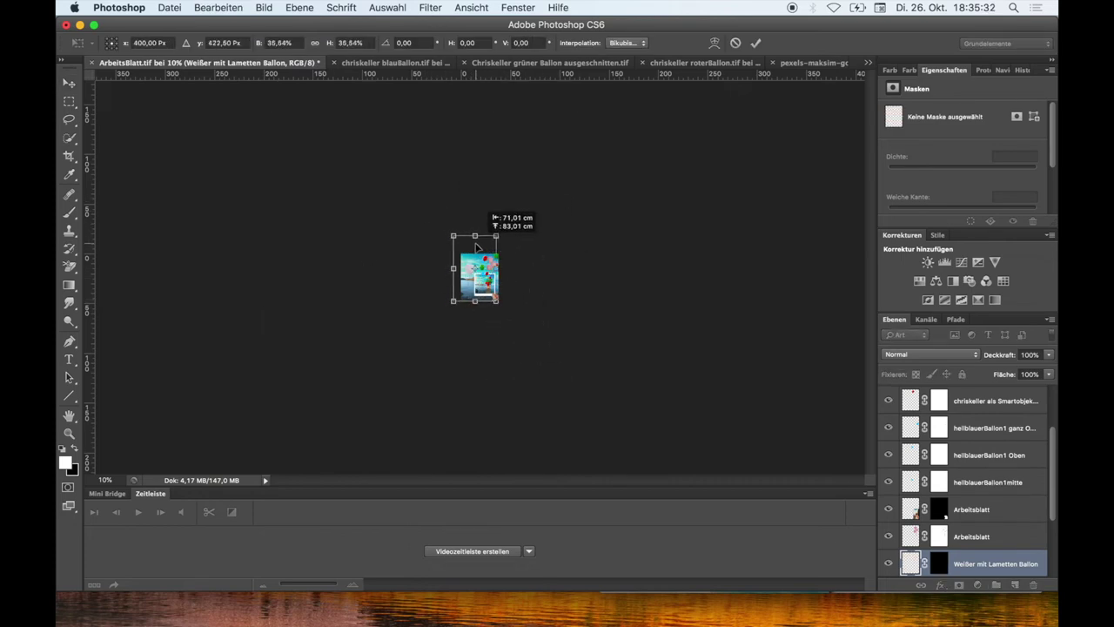
- Commit the 36% size and begin a new free transform at 51% view zoom
key(z)
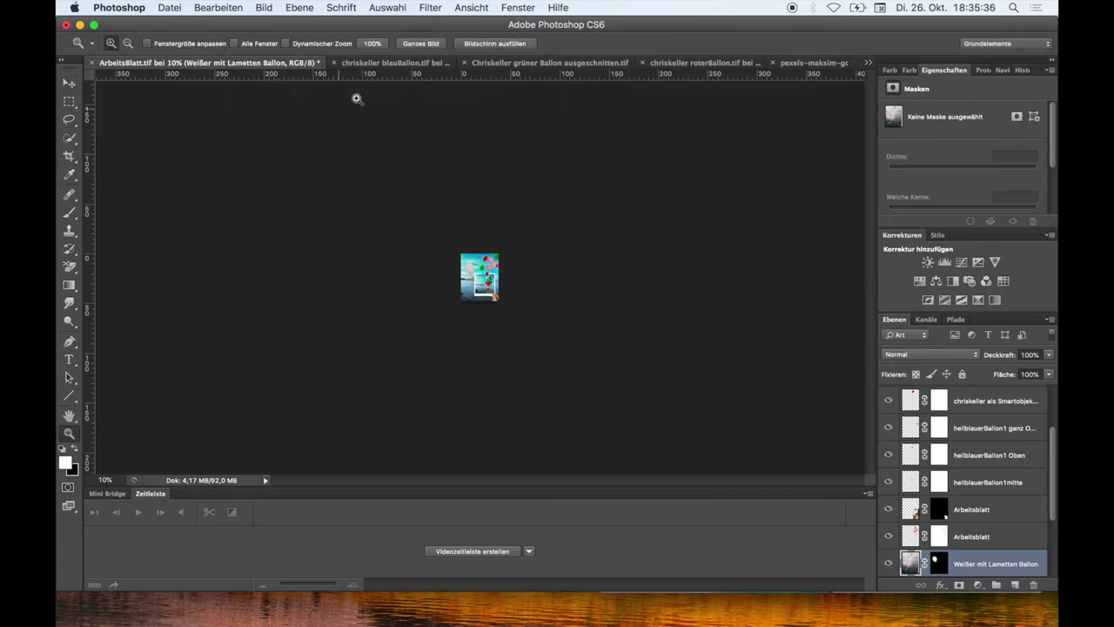
click(415, 44)
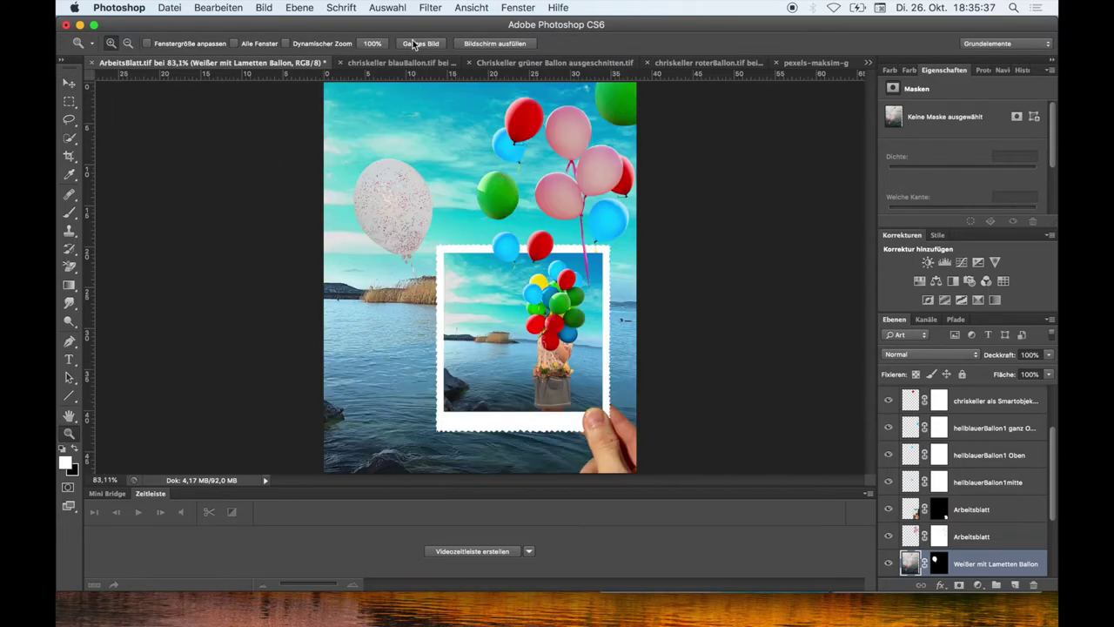
click(218, 8)
click(245, 301)
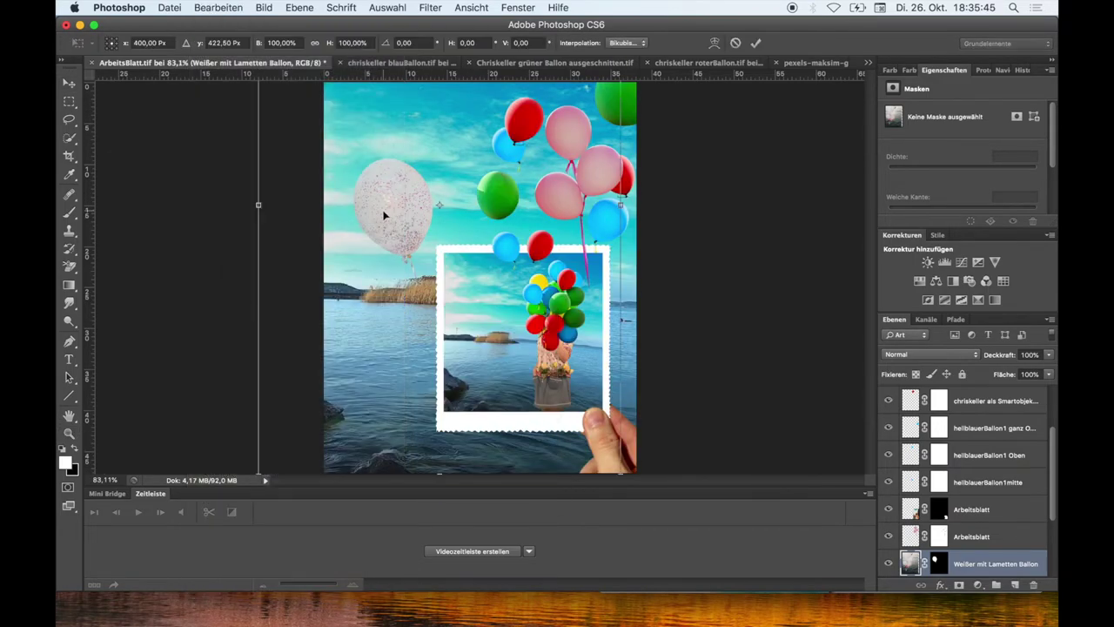
click(106, 475)
text(51)
key(Return)
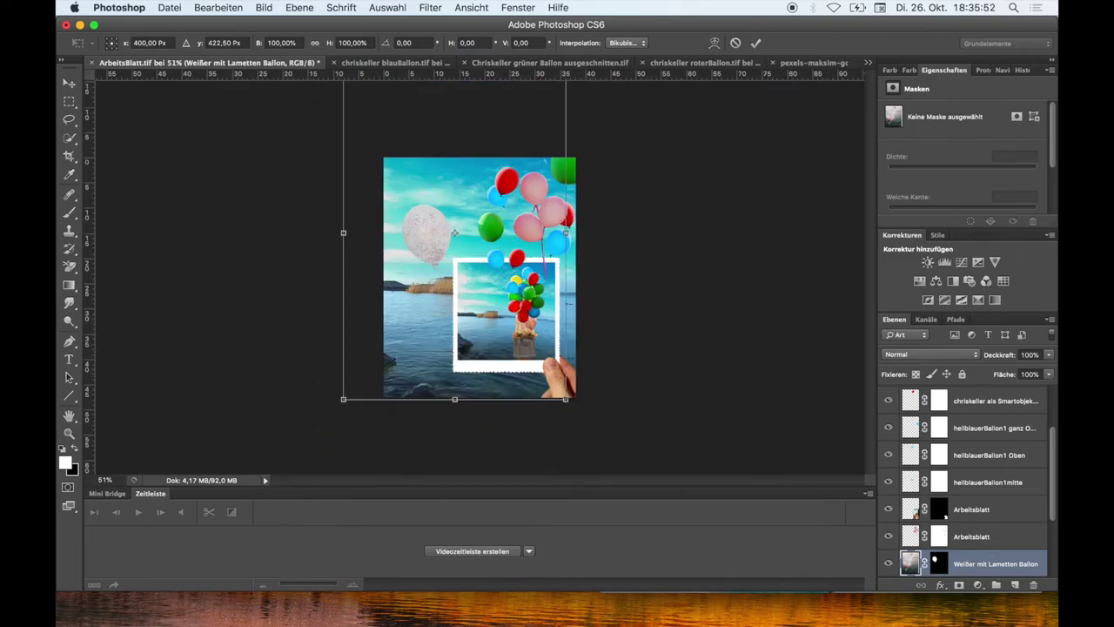
- Scale the white balloon to about 49% and tuck it into the top balloon cluster
mouse_move(346, 393)
mouse_down()
mouse_move(338, 380)
mouse_move(484, 292)
mouse_up()
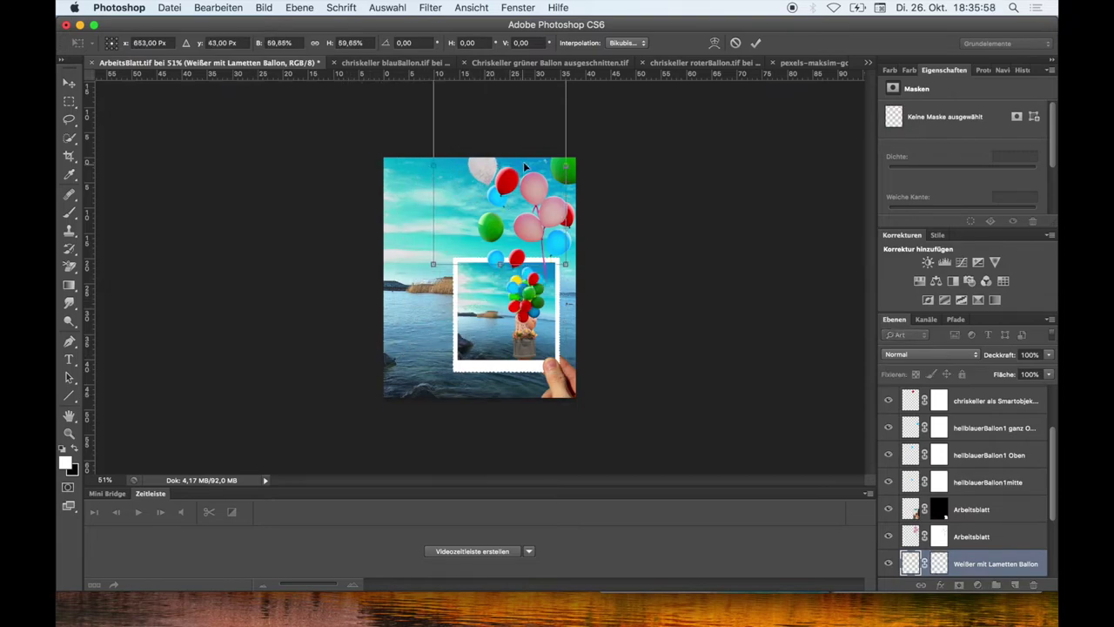
mouse_move(521, 165)
mouse_down()
mouse_move(535, 222)
mouse_move(553, 212)
mouse_move(543, 204)
mouse_up()
drag(453, 307, 480, 269)
drag(525, 209, 518, 218)
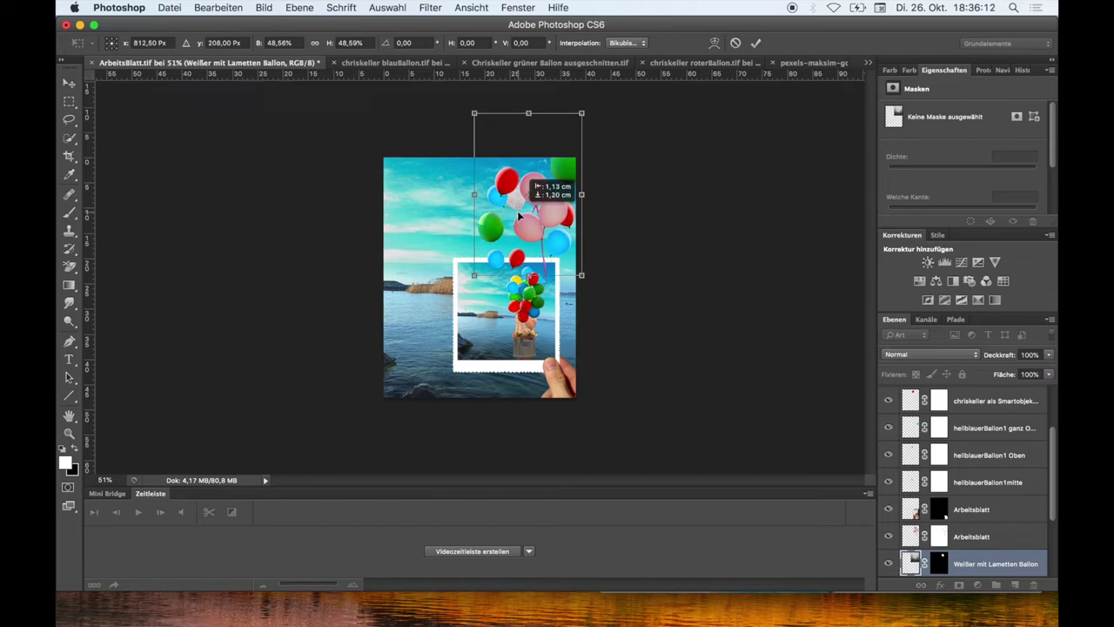
drag(518, 218, 520, 217)
click(756, 43)
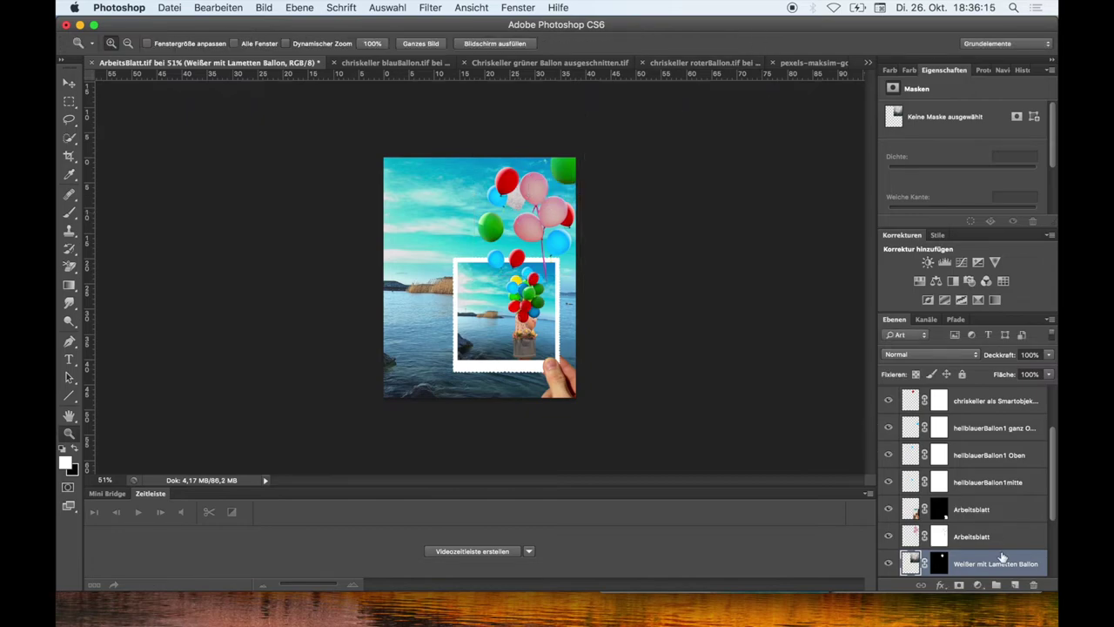
scroll(1001, 557, down, 1)
scroll(1003, 544, down, 2)
- Duplicate the white tinsel balloon layer with a slightly shortened name
right_click(1011, 481)
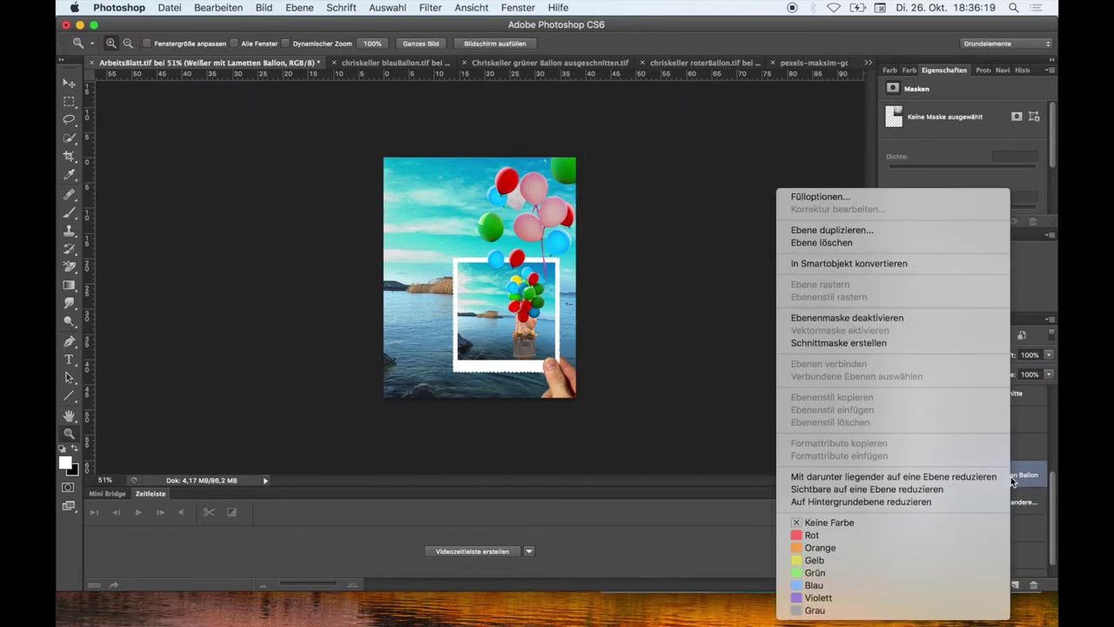
click(886, 233)
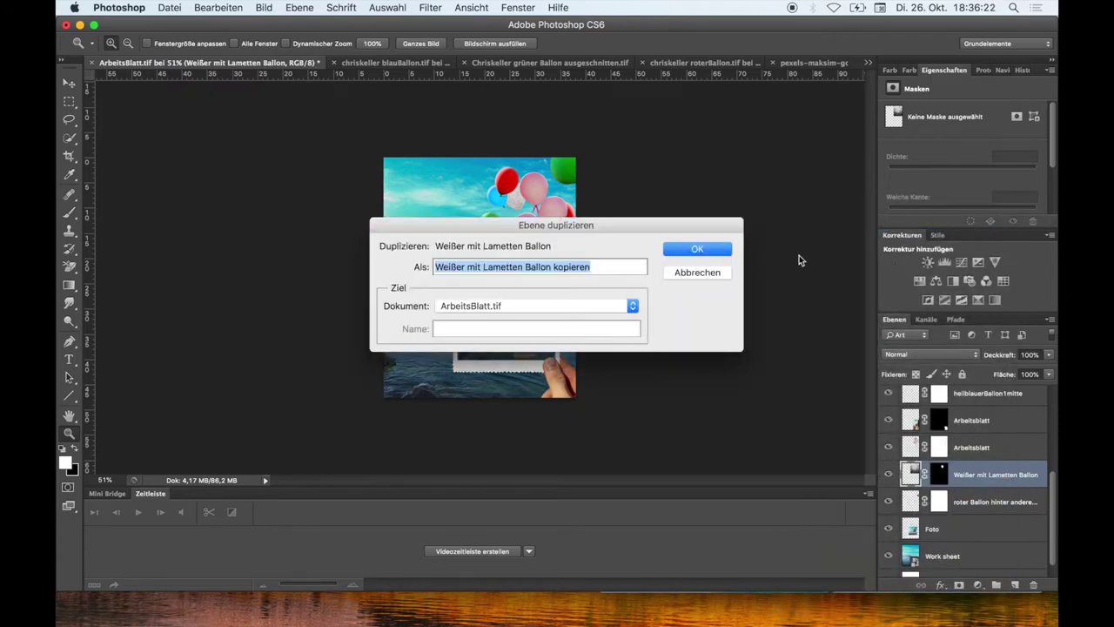
click(603, 267)
key(BackSpace)
text(vorne mitt)
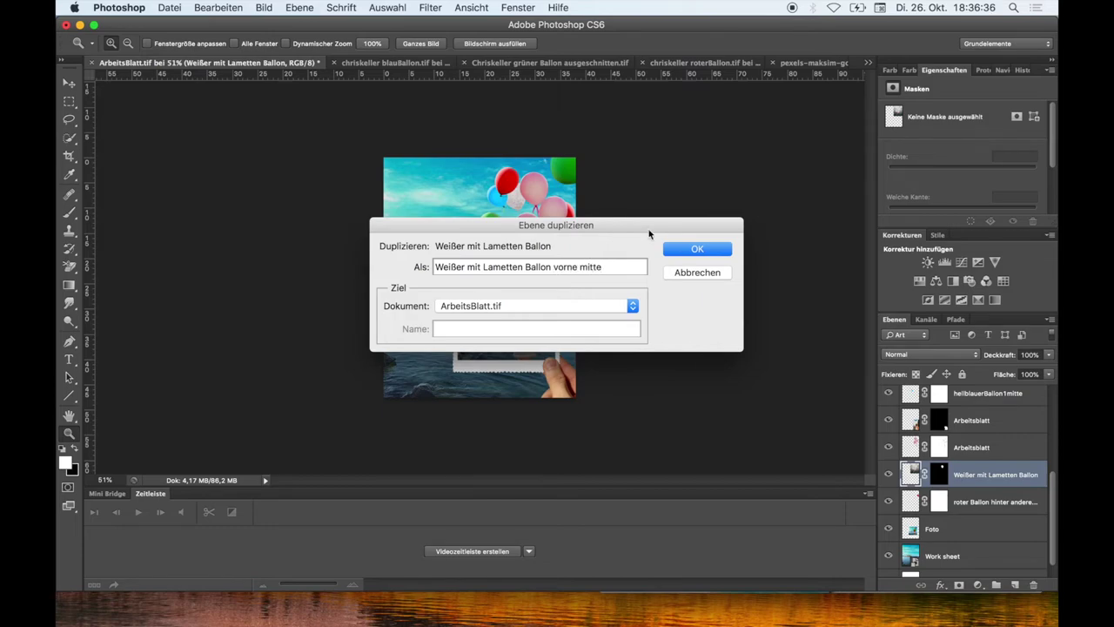
click(688, 250)
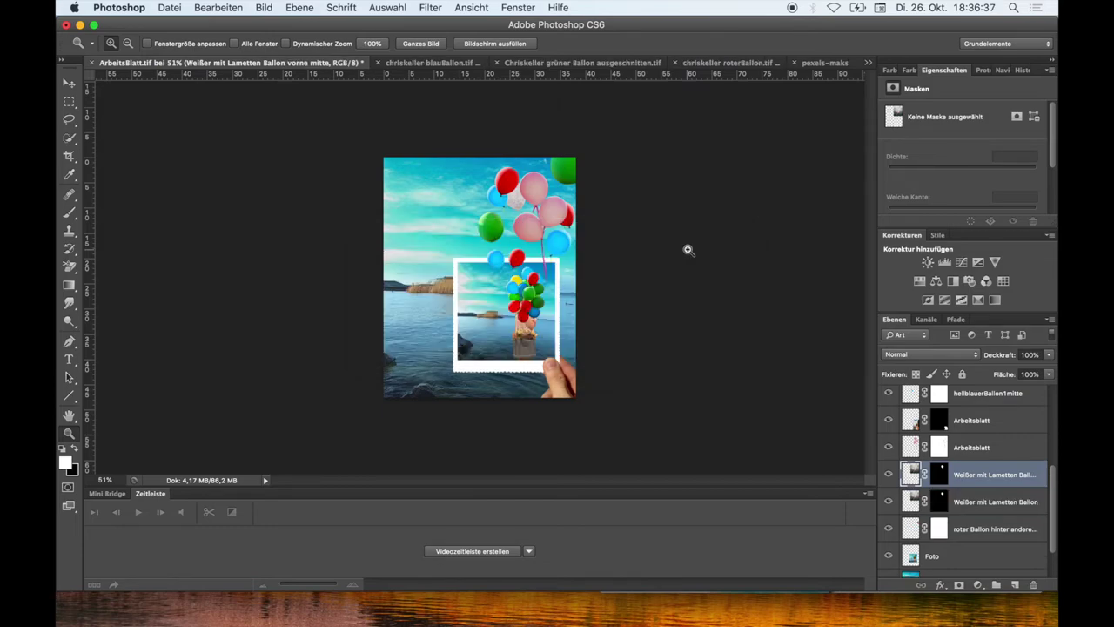
- Move the copy up into the cluster, flip it horizontally and raise its layer
key(v)
mouse_move(516, 224)
mouse_down()
mouse_move(462, 243)
mouse_move(473, 207)
mouse_up()
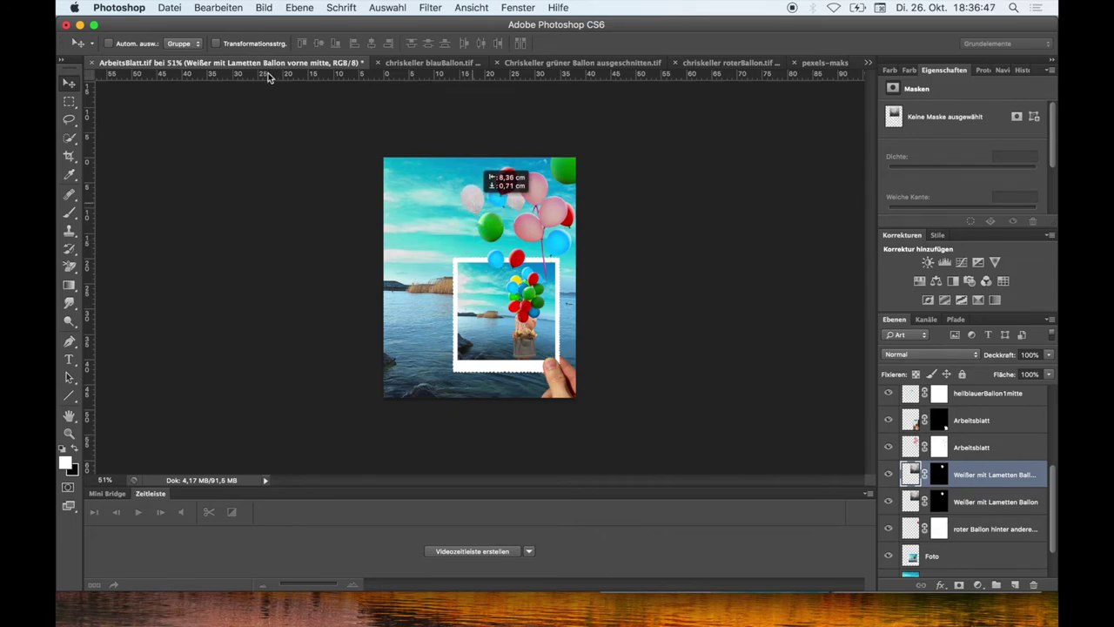
click(218, 8)
mouse_move(237, 315)
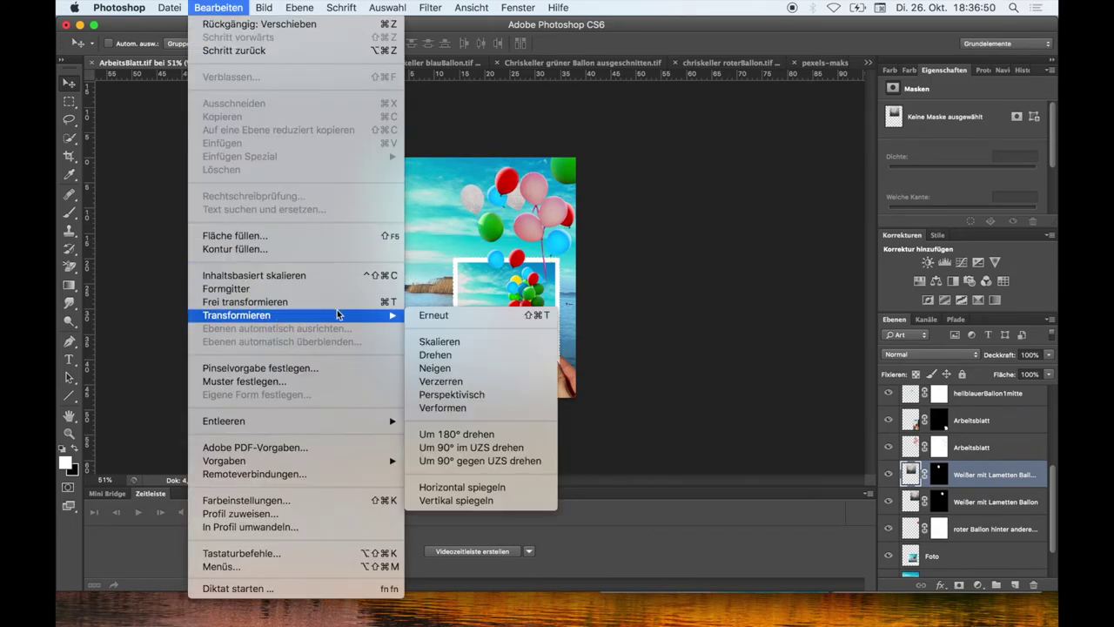
click(461, 487)
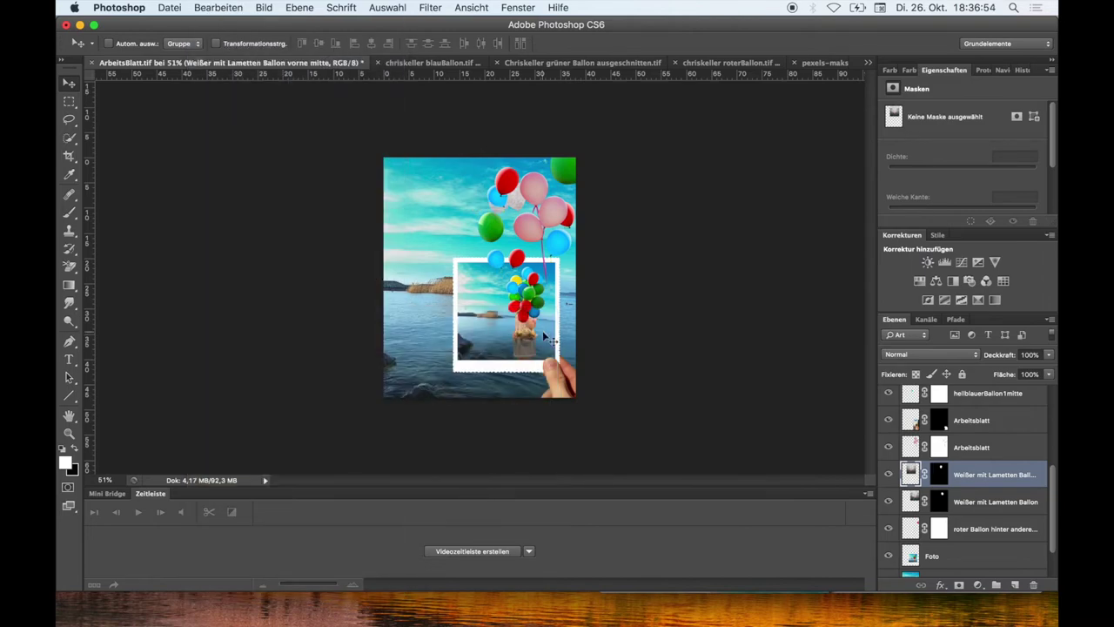
mouse_move(1002, 475)
mouse_down()
mouse_move(998, 408)
mouse_move(998, 421)
mouse_up()
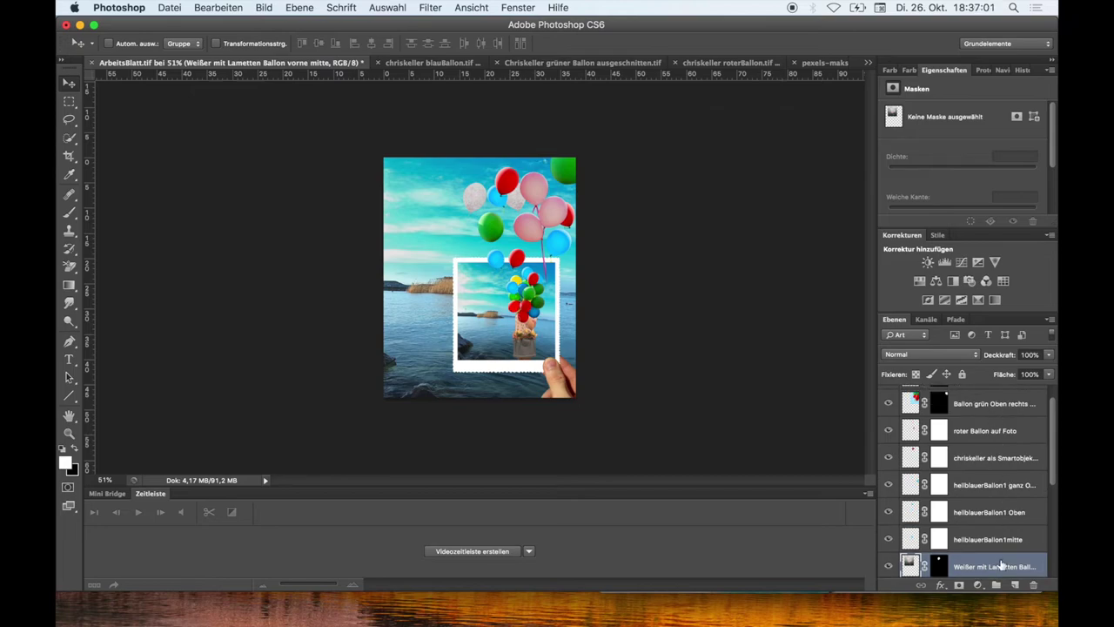
- Place the white tinsel copy layer under Ballon grün Oben and lower the balloon slightly
drag(1001, 566, 984, 416)
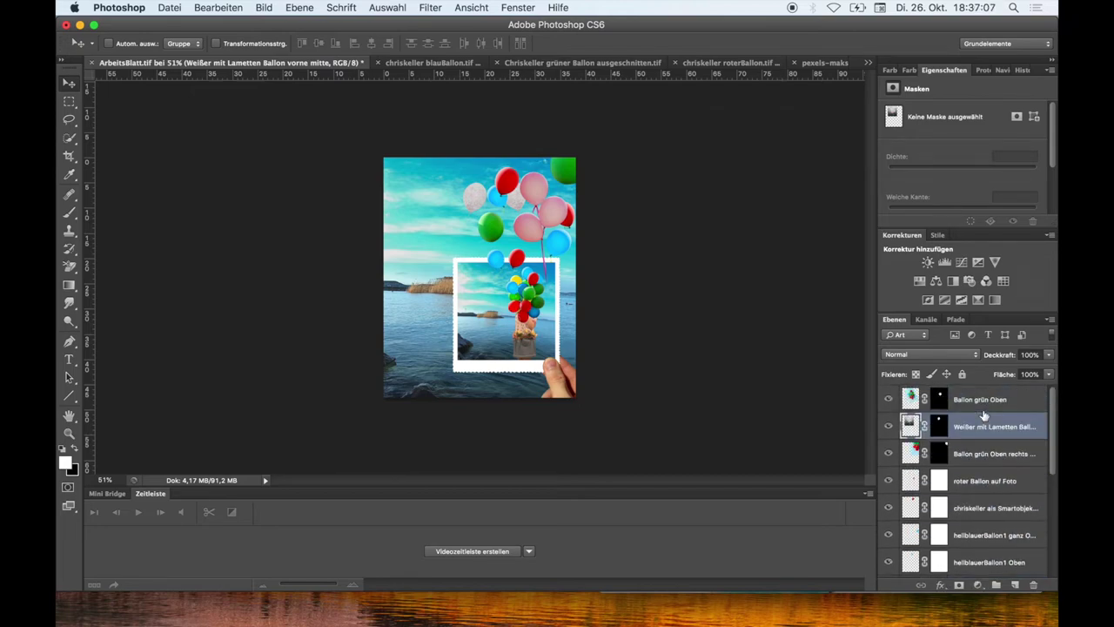
drag(476, 202, 477, 209)
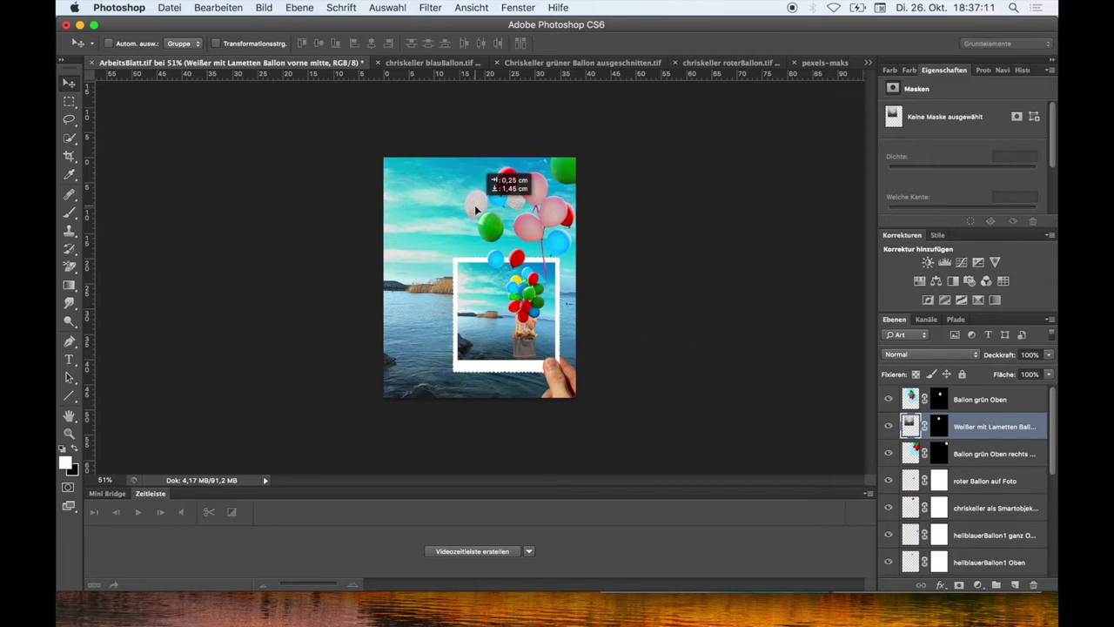
click(69, 433)
drag(409, 157, 498, 88)
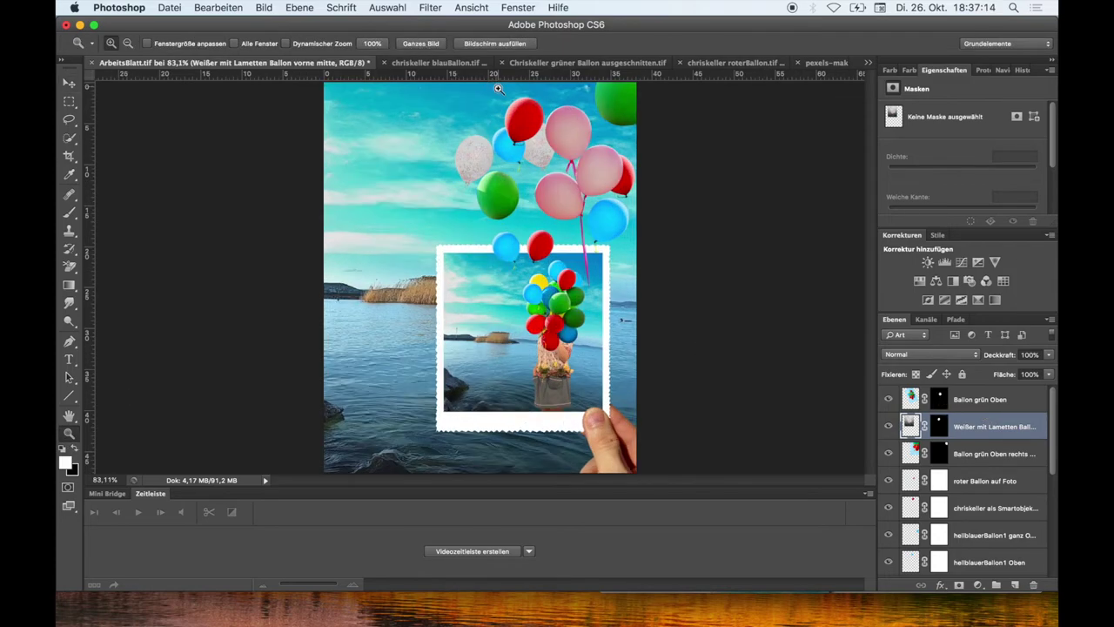
click(69, 83)
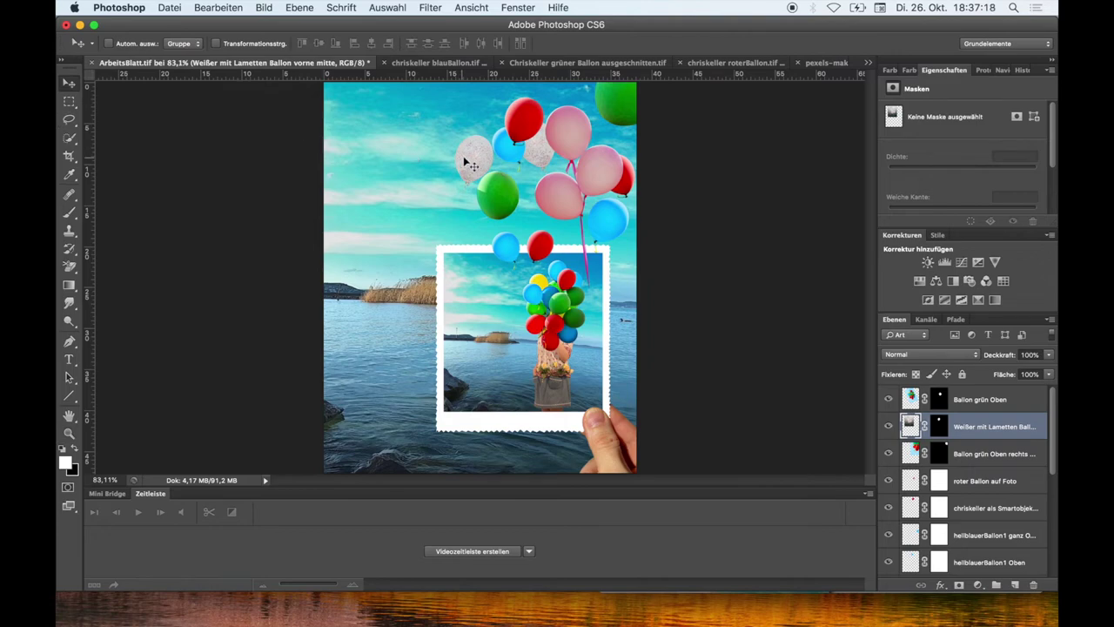
mouse_move(465, 158)
mouse_down()
mouse_move(451, 225)
mouse_move(517, 217)
mouse_move(471, 193)
mouse_move(470, 175)
mouse_up()
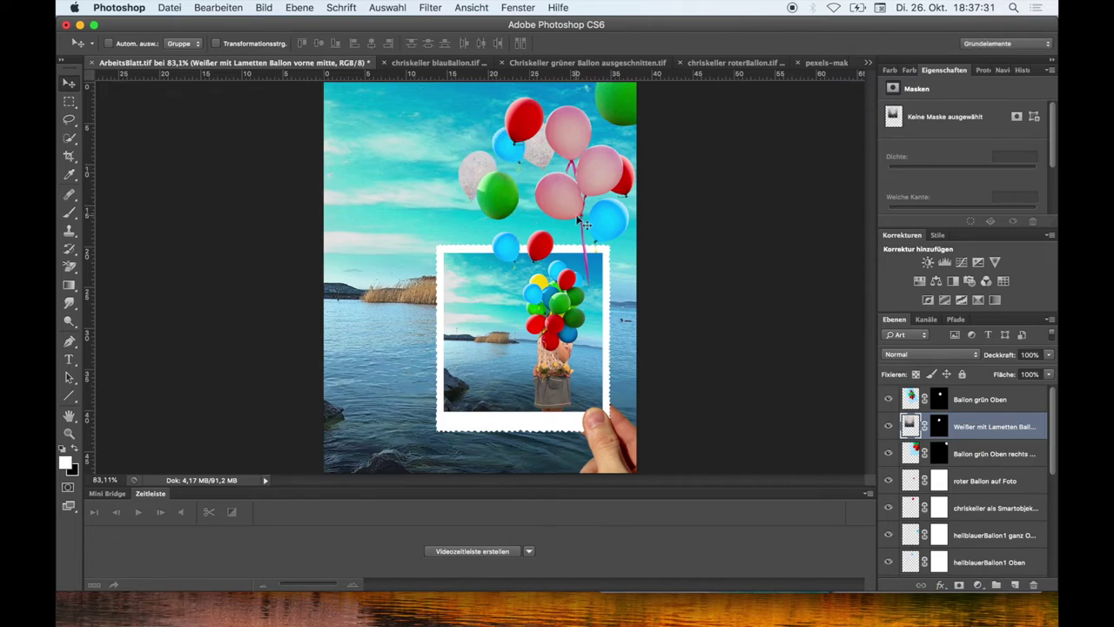
- Shift the Ballon grün Oben balloon right and down, then fine-tune the white tinsel copy
click(981, 399)
drag(498, 200, 510, 207)
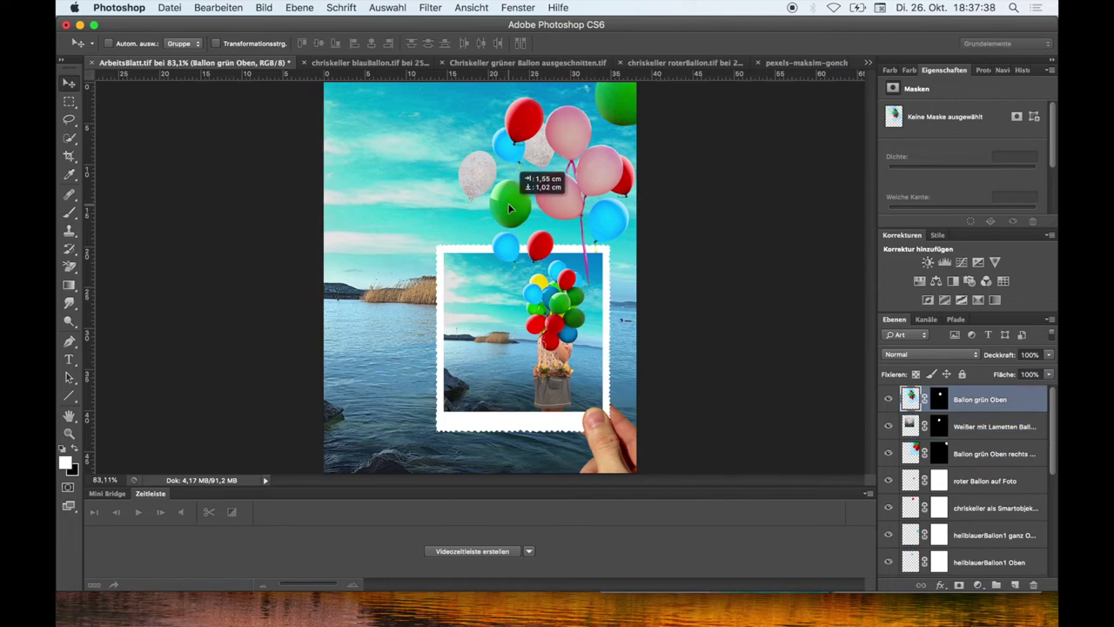
click(976, 426)
drag(478, 177, 485, 182)
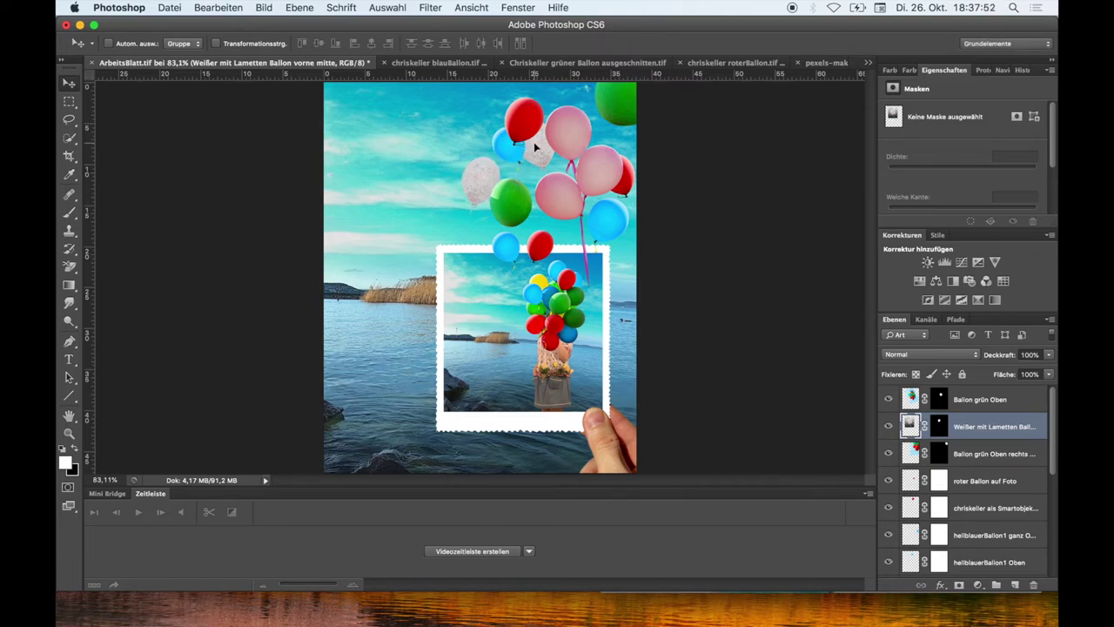
drag(535, 148, 535, 150)
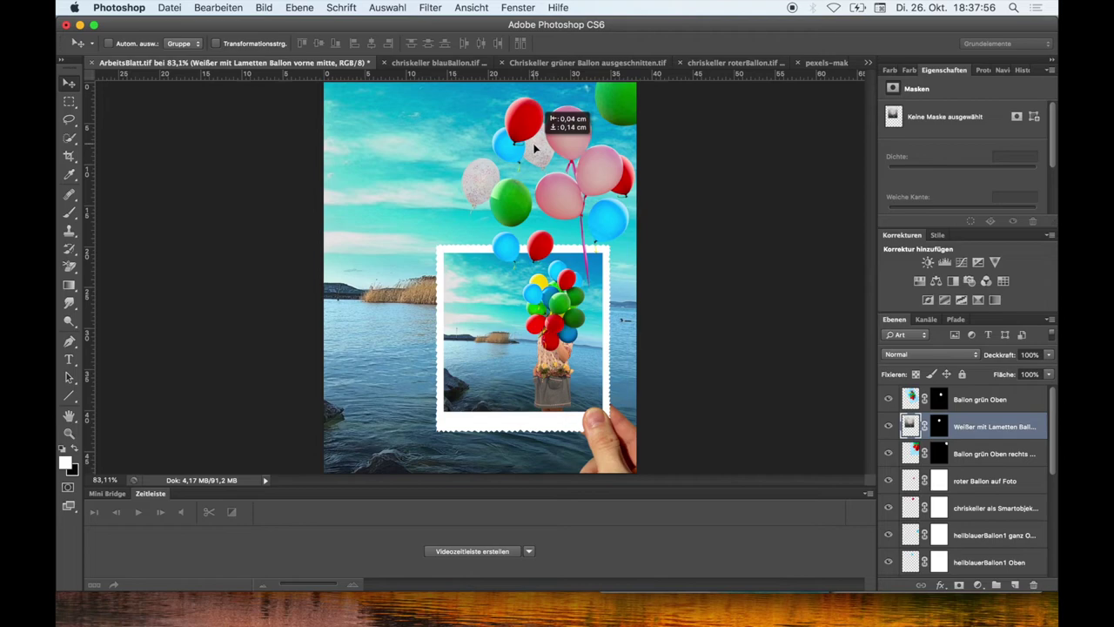
- Move the original Weißer mit Lametten Ballon up behind the red balloon
scroll(1000, 501, down, 5)
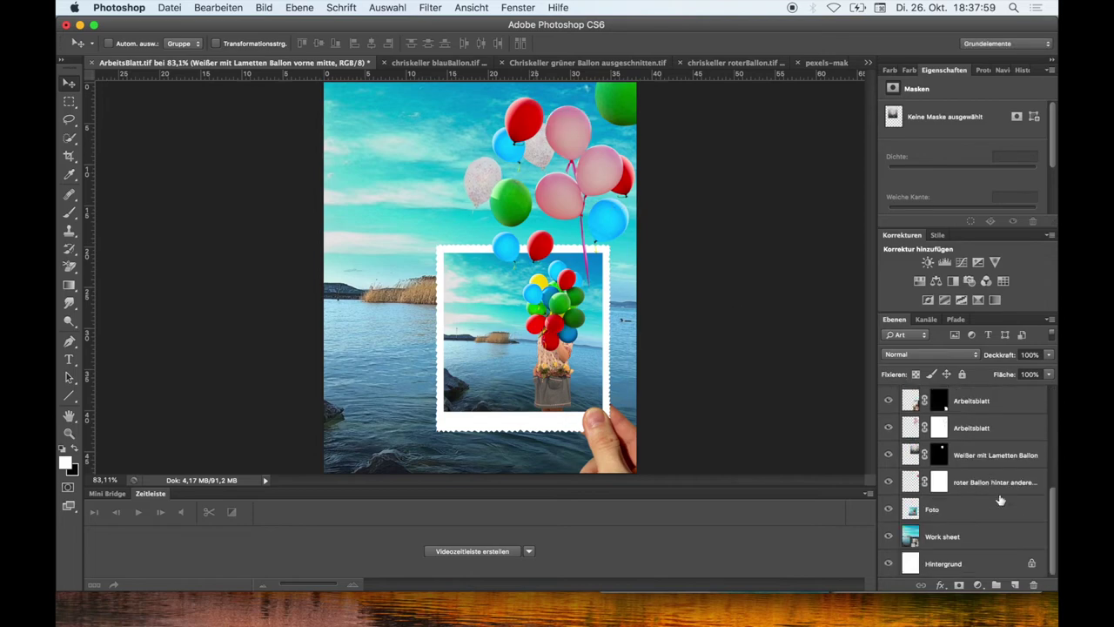
click(990, 464)
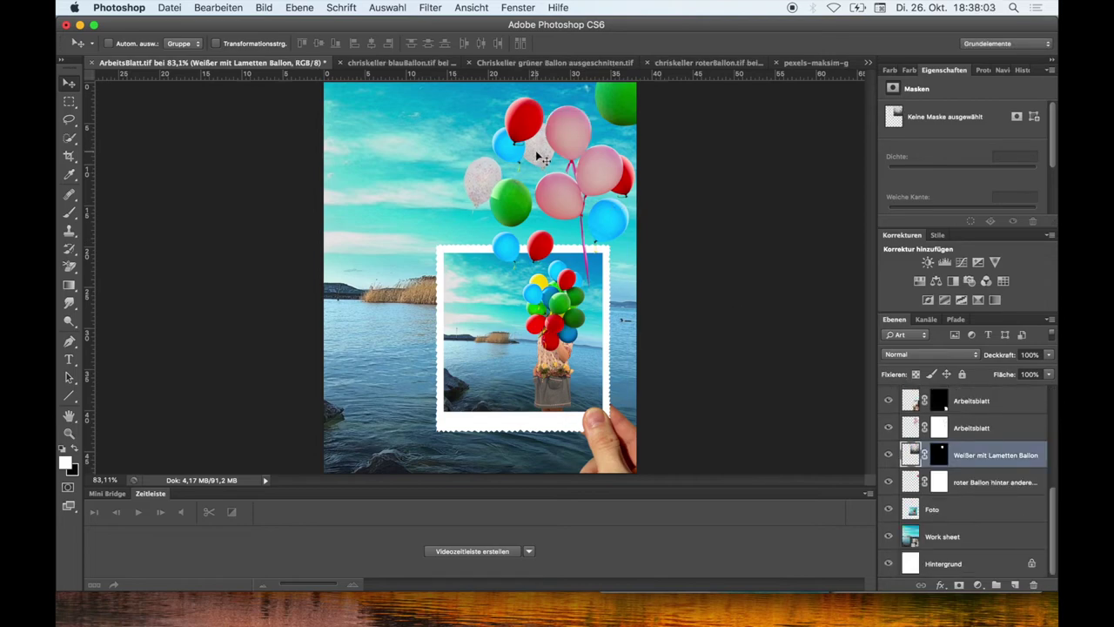
drag(536, 153, 536, 121)
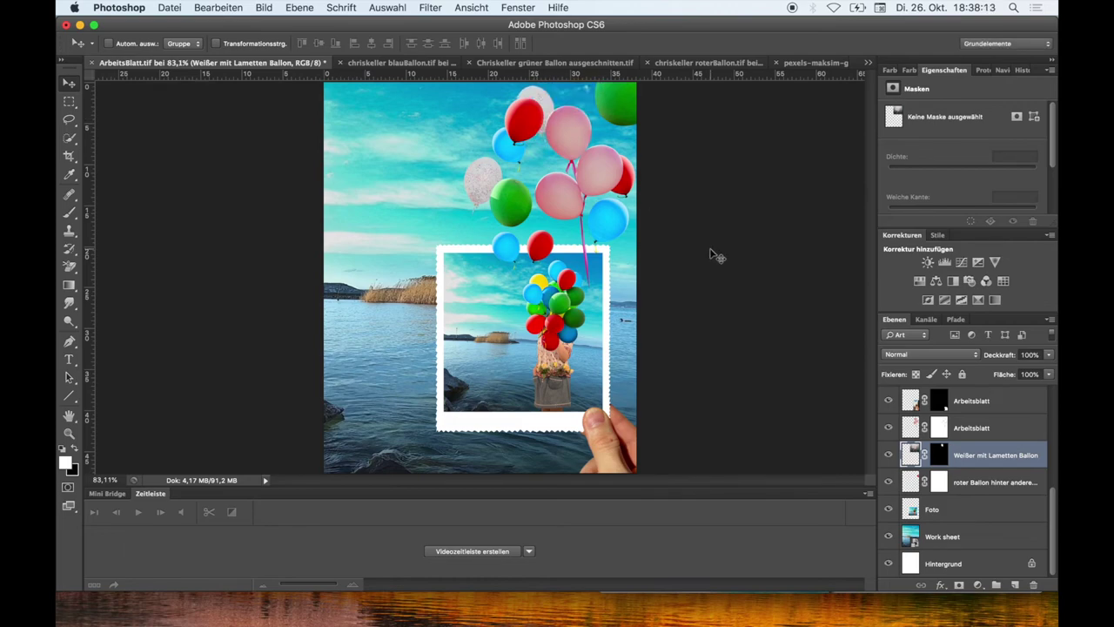
scroll(1010, 529, up, 5)
click(1002, 517)
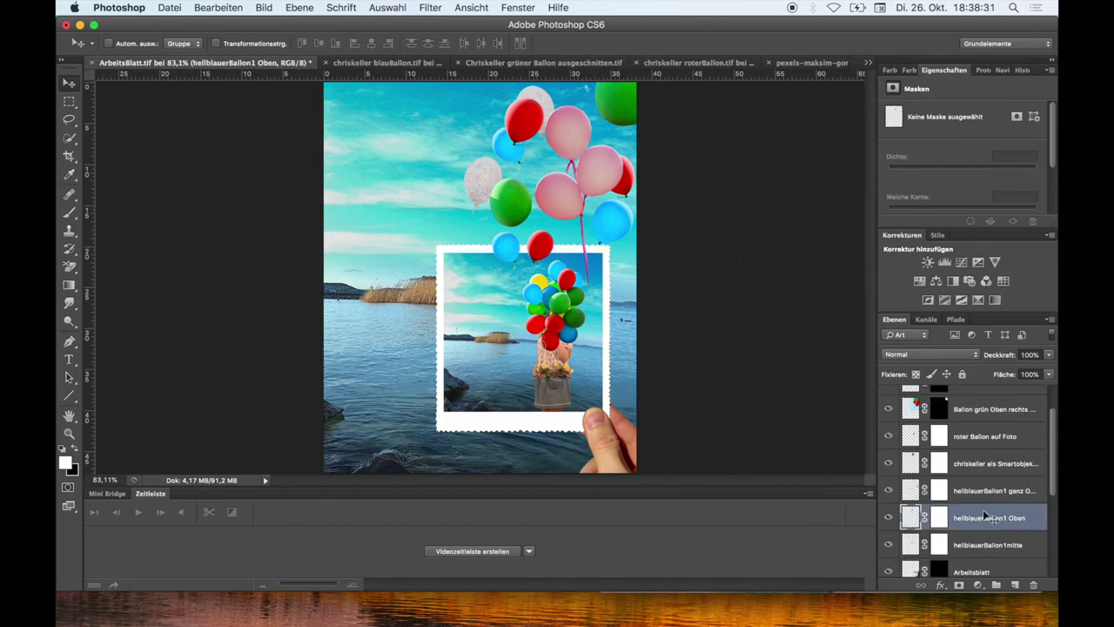
drag(507, 153, 521, 163)
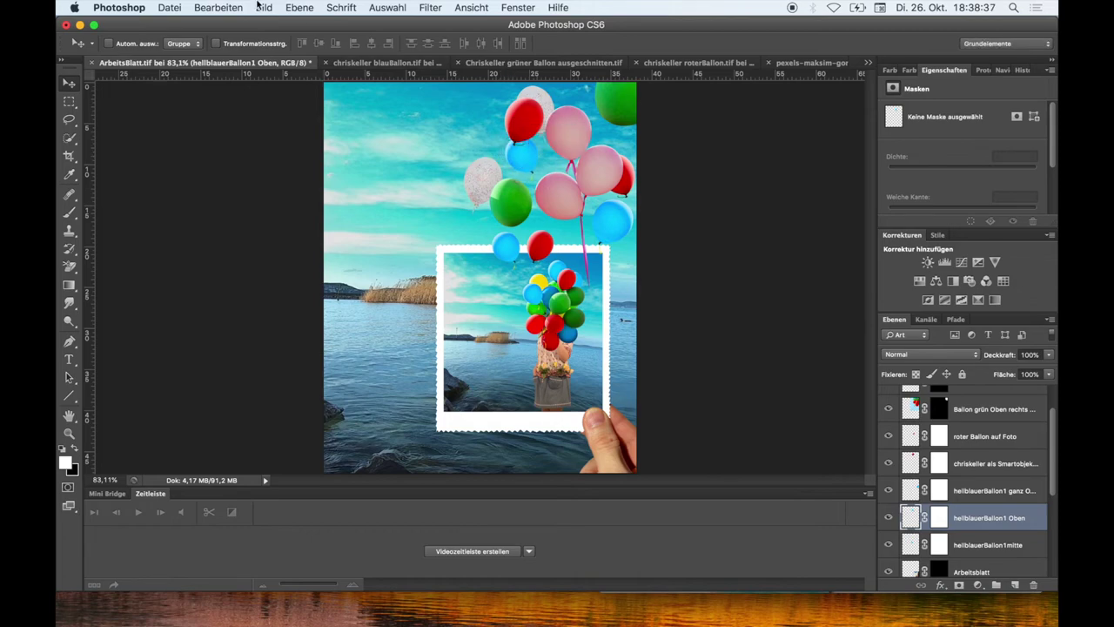
click(218, 7)
click(243, 302)
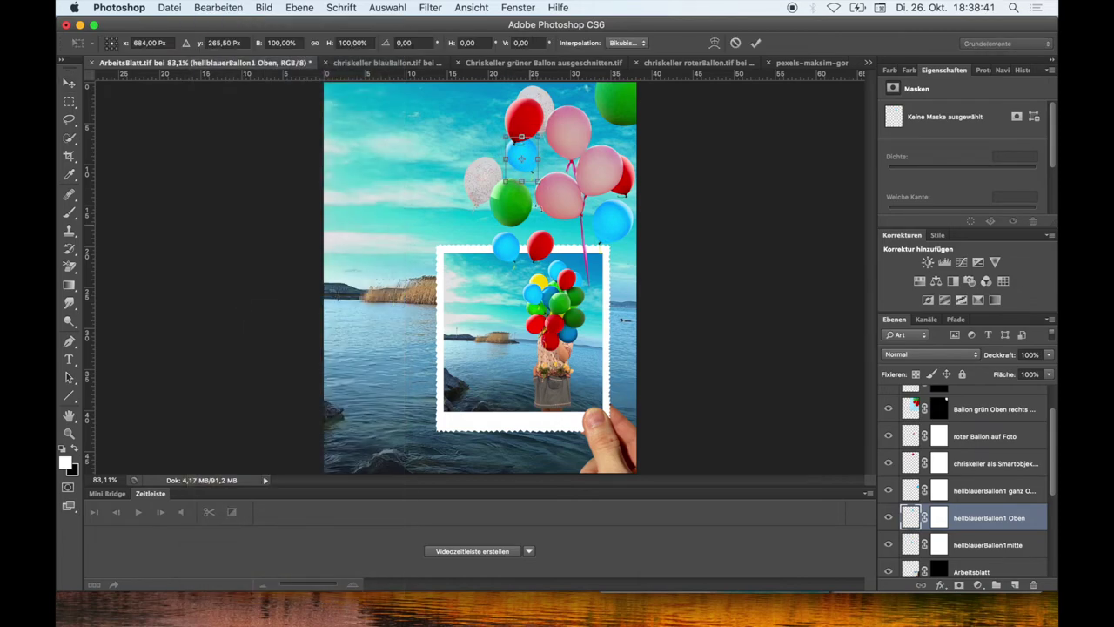
drag(504, 135, 500, 128)
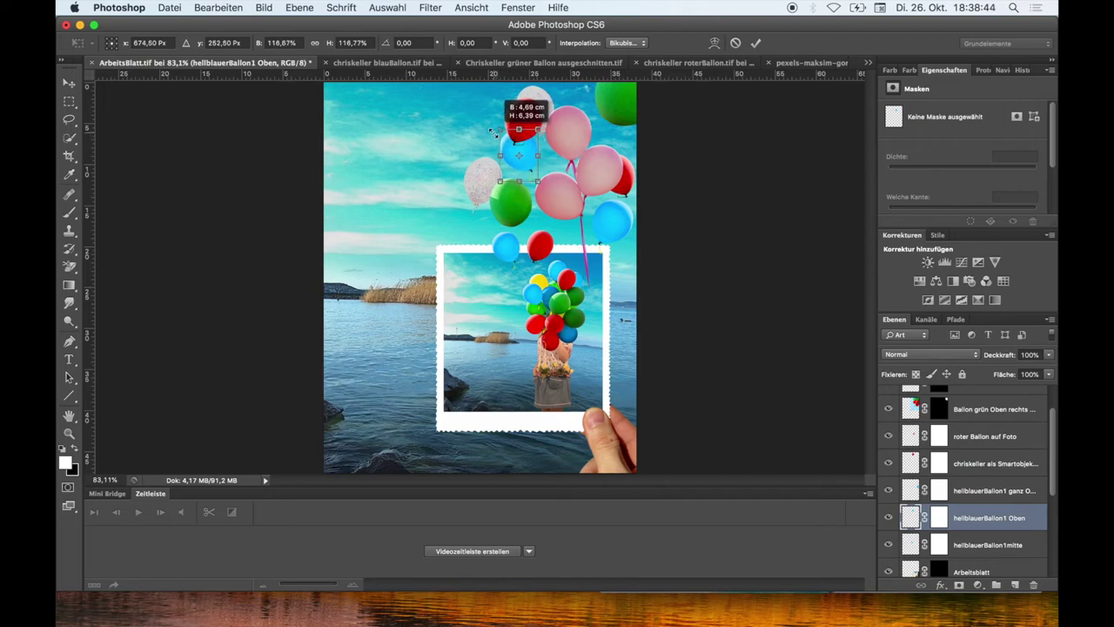
key(Return)
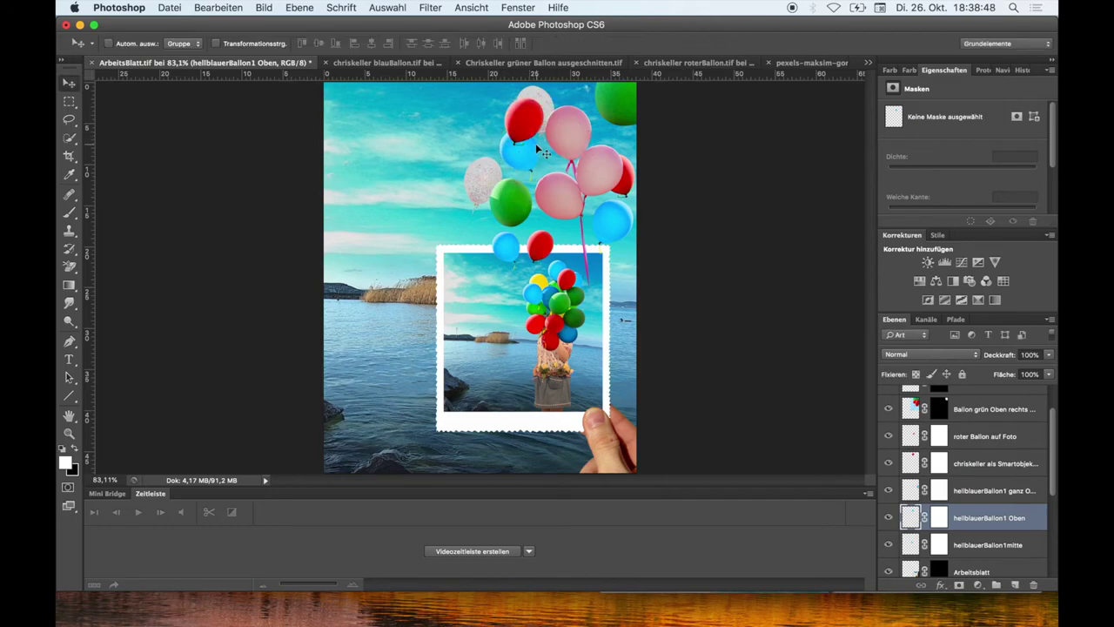
drag(530, 155, 530, 159)
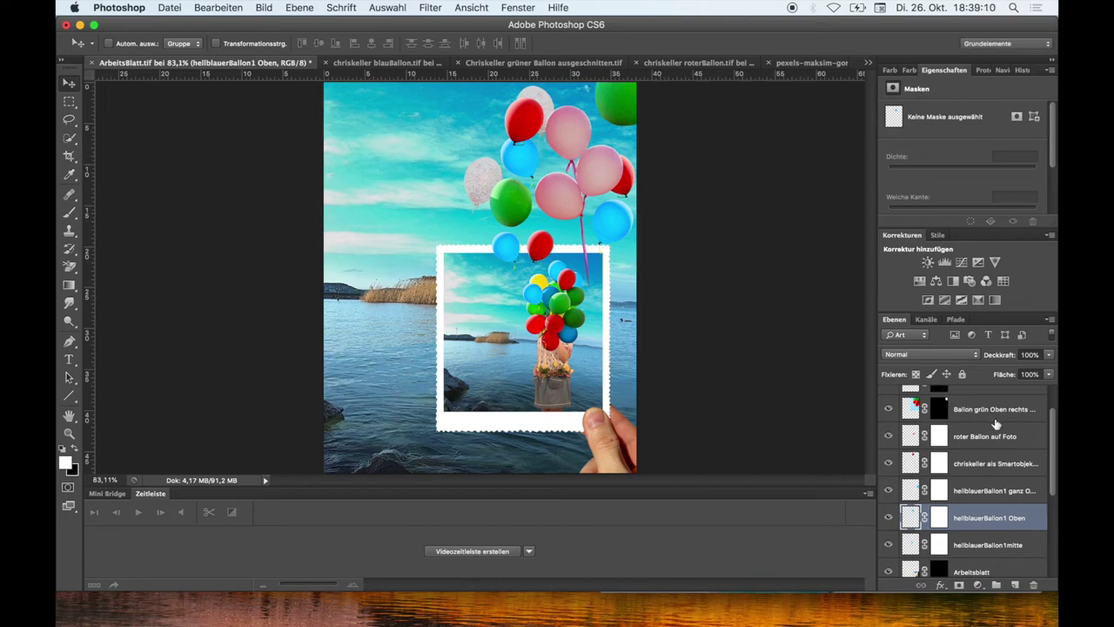
scroll(996, 423, up, 2)
scroll(996, 423, up, 1)
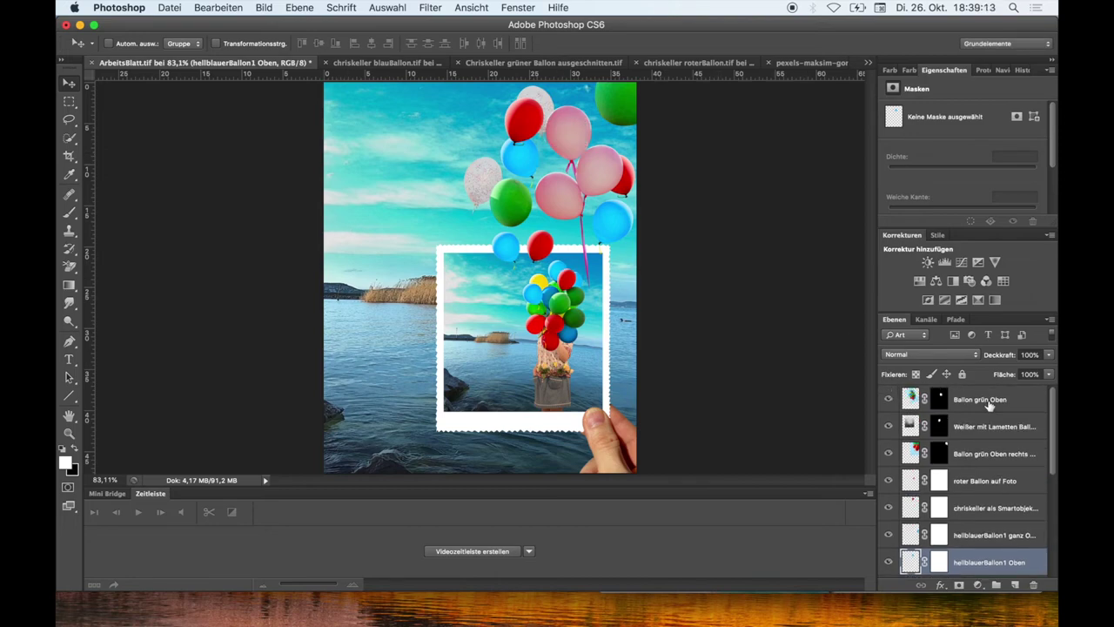
click(989, 401)
click(214, 8)
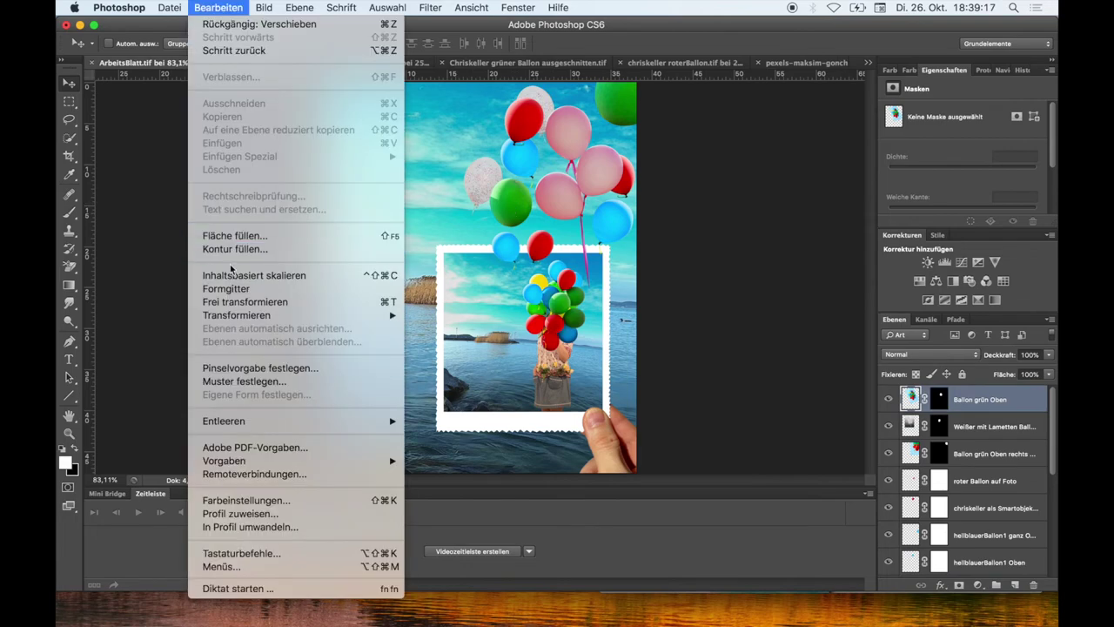
click(237, 302)
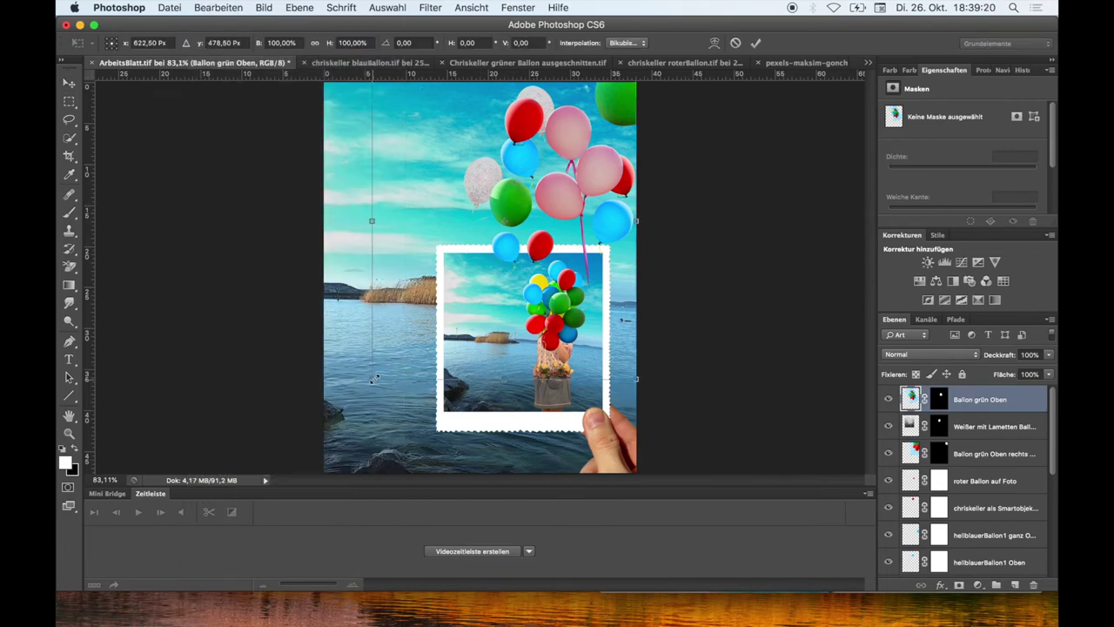
drag(374, 378, 409, 333)
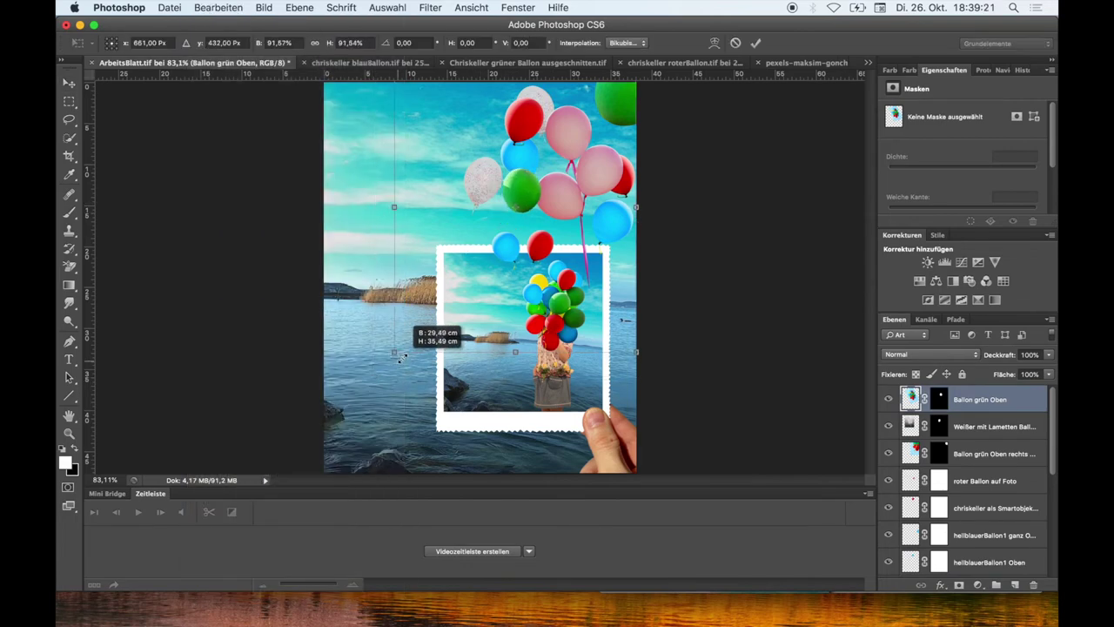
click(756, 43)
drag(538, 184, 526, 207)
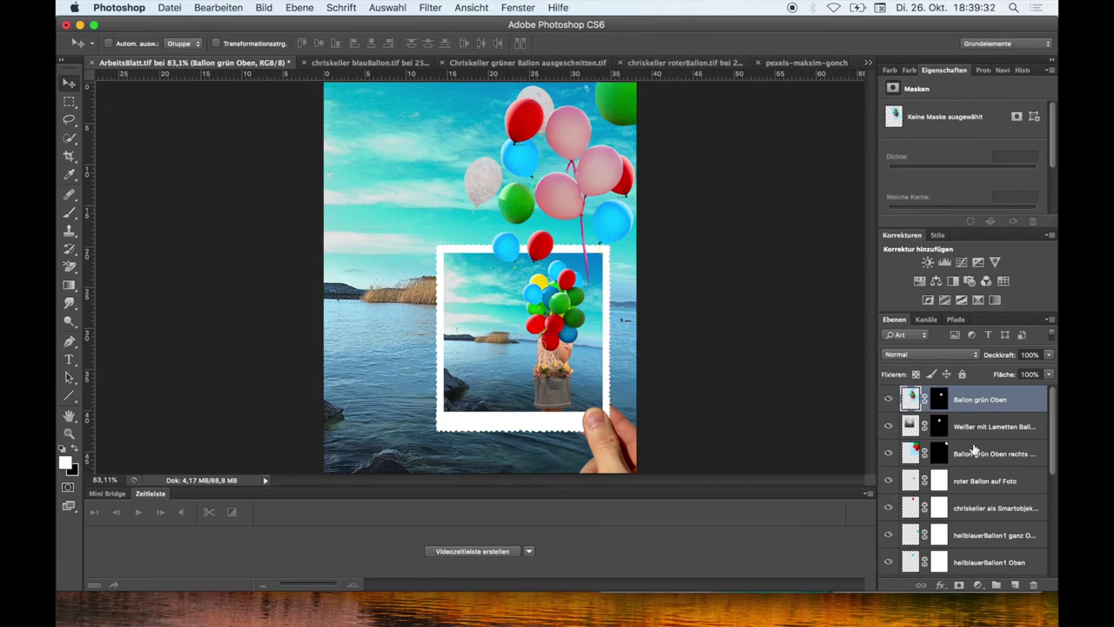
scroll(974, 450, down, 5)
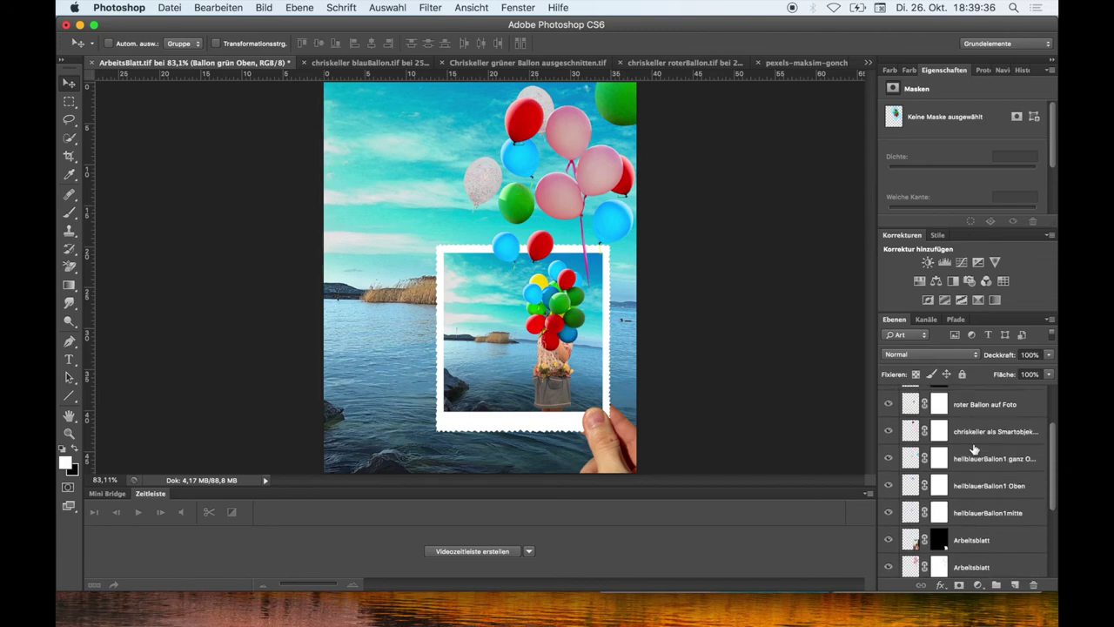
scroll(974, 449, up, 3)
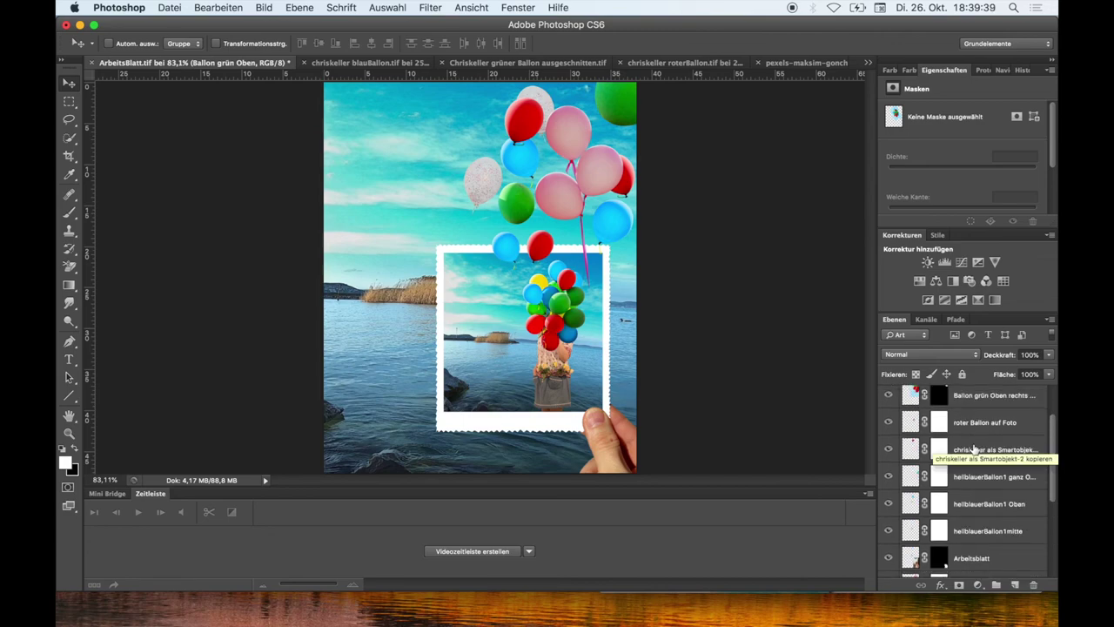
scroll(975, 449, up, 2)
scroll(974, 449, down, 4)
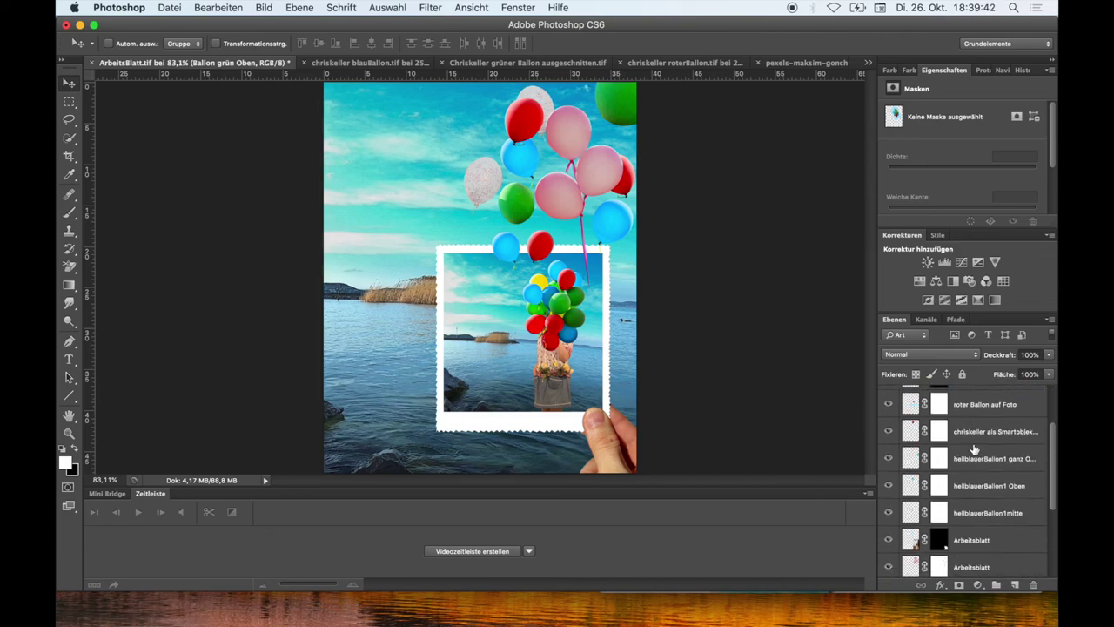
scroll(974, 449, down, 2)
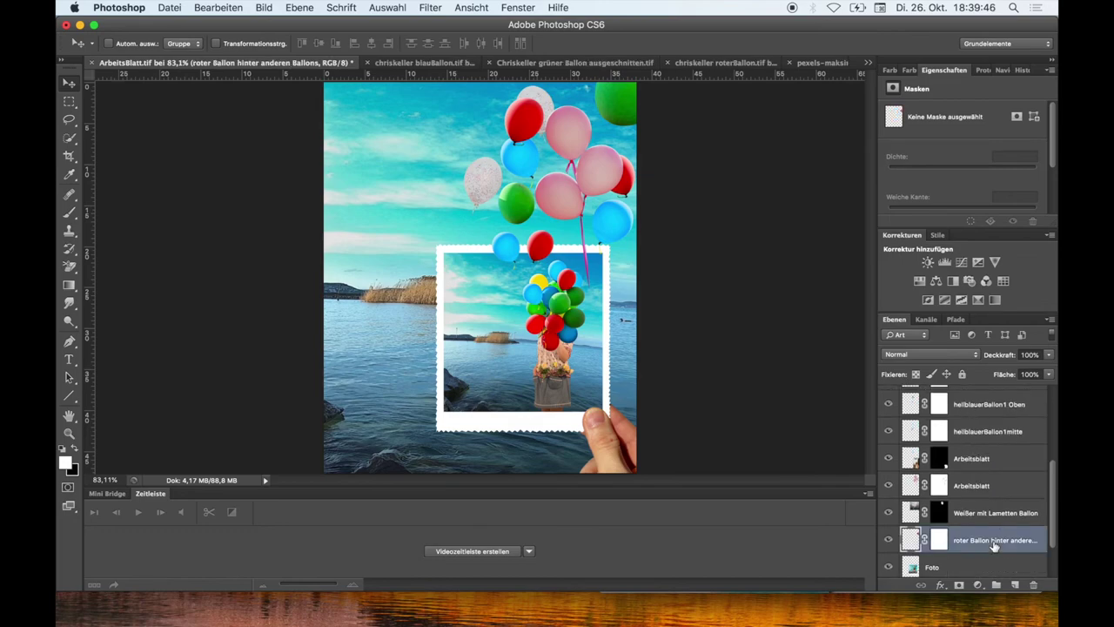
- Raise the roter Ballon hinter anderen Ballons layer, enlarge it to about 131% and reposition it
click(997, 538)
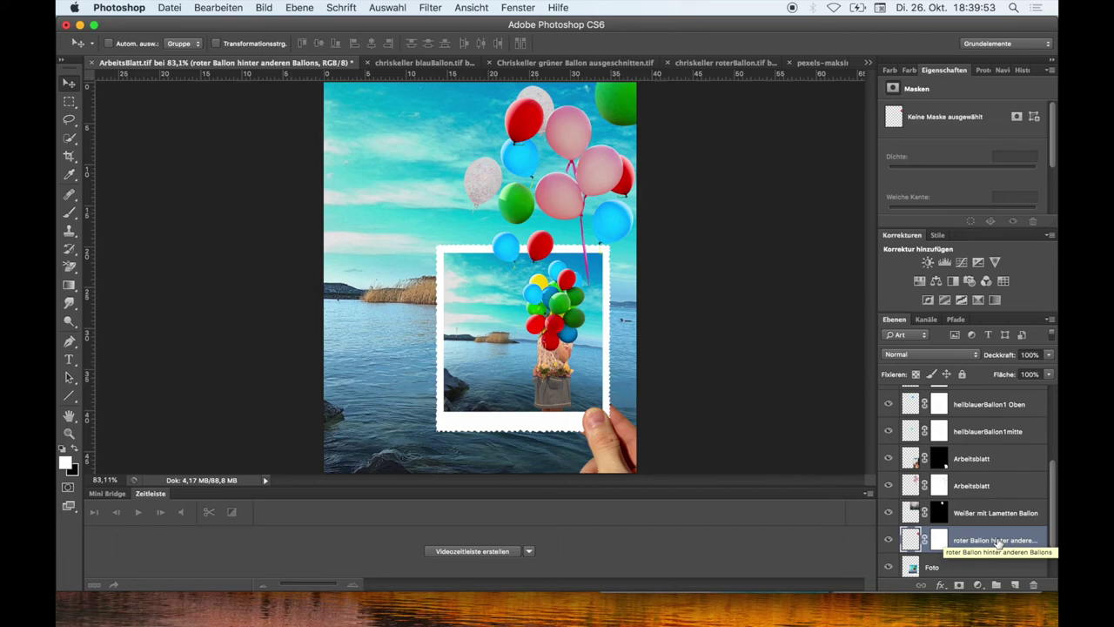
drag(998, 541, 993, 479)
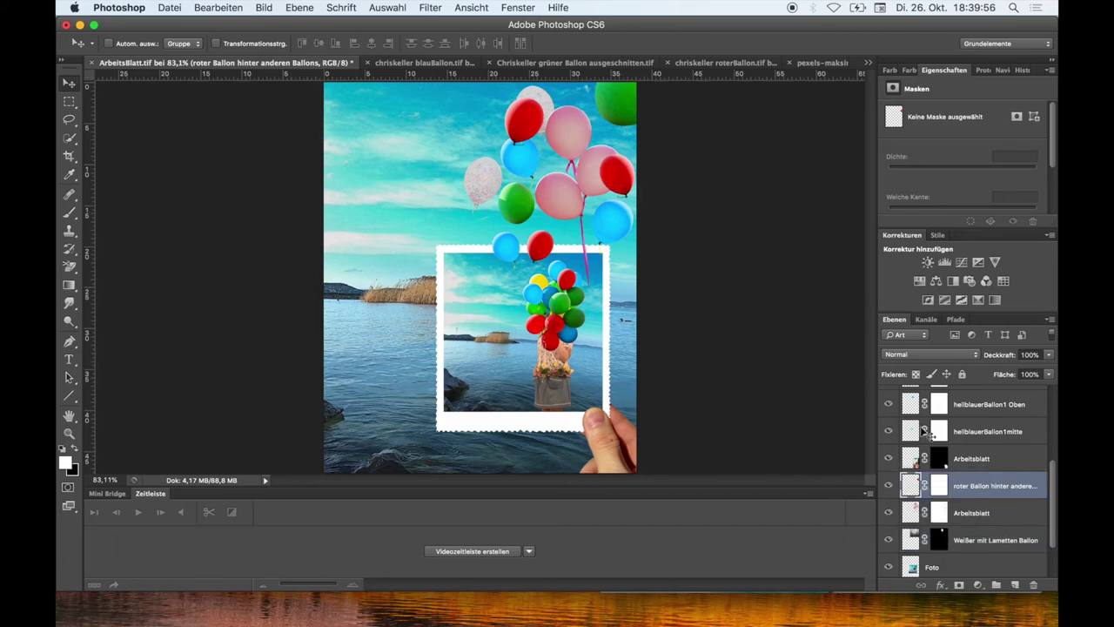
click(208, 10)
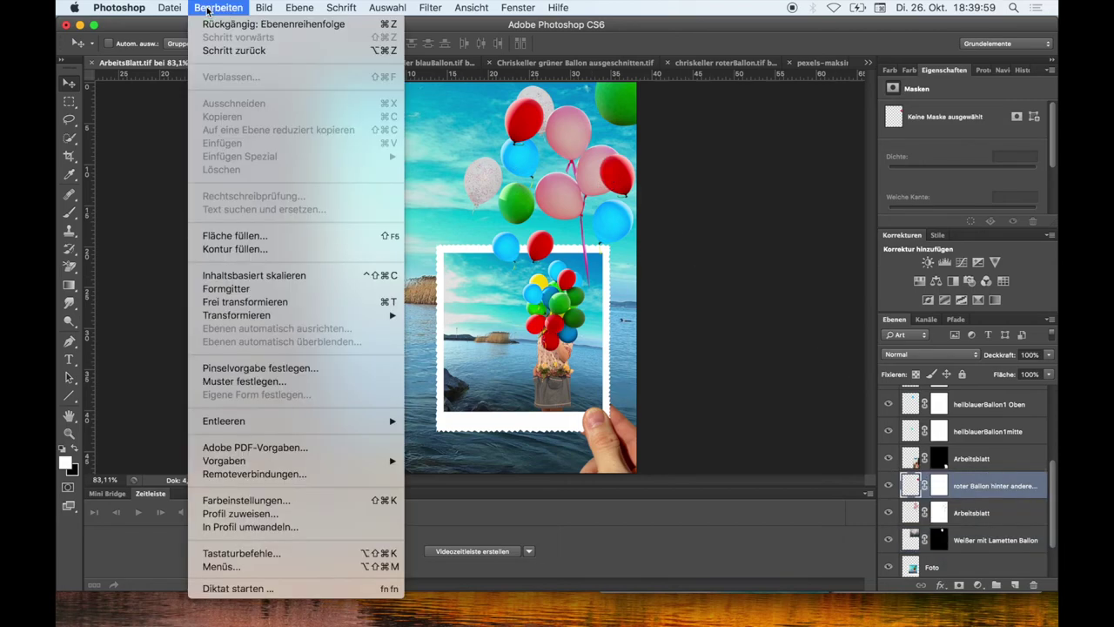
click(239, 301)
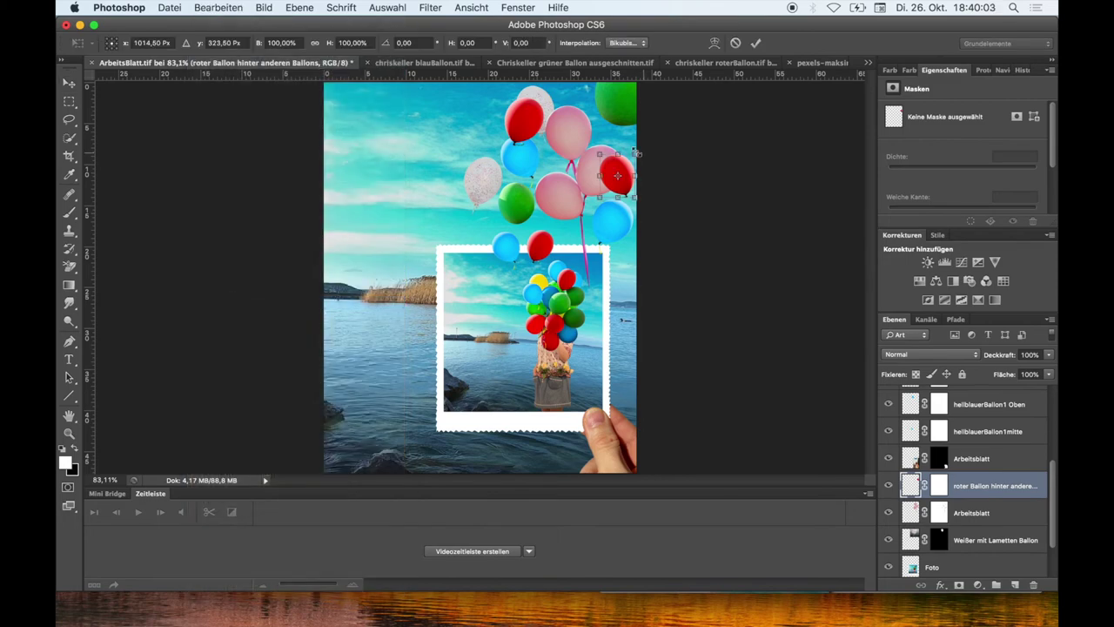
drag(600, 154, 578, 149)
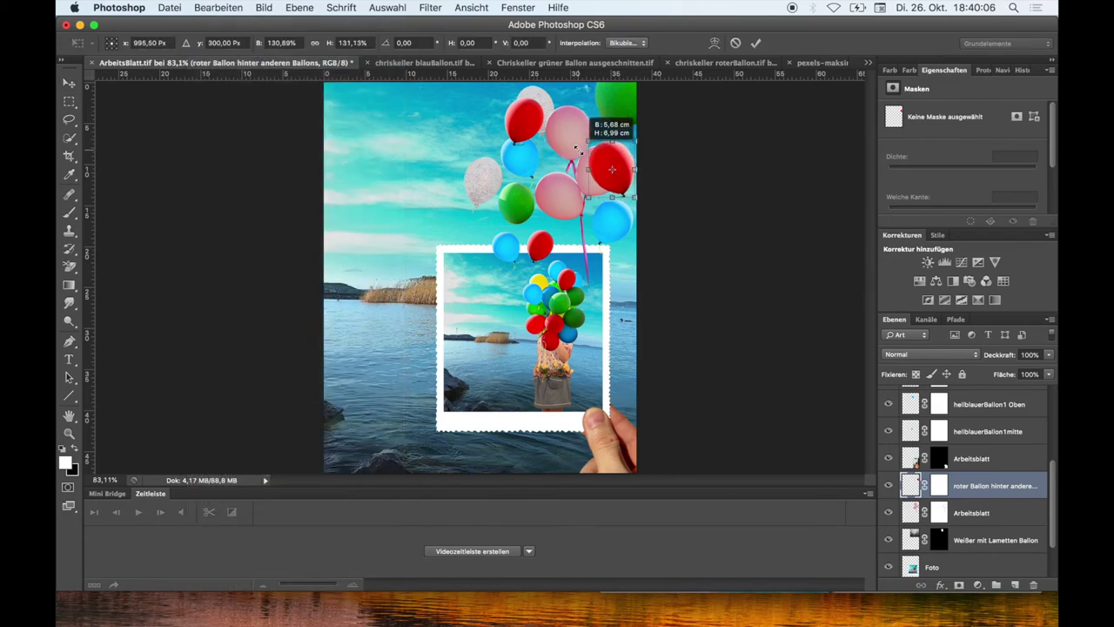
click(755, 43)
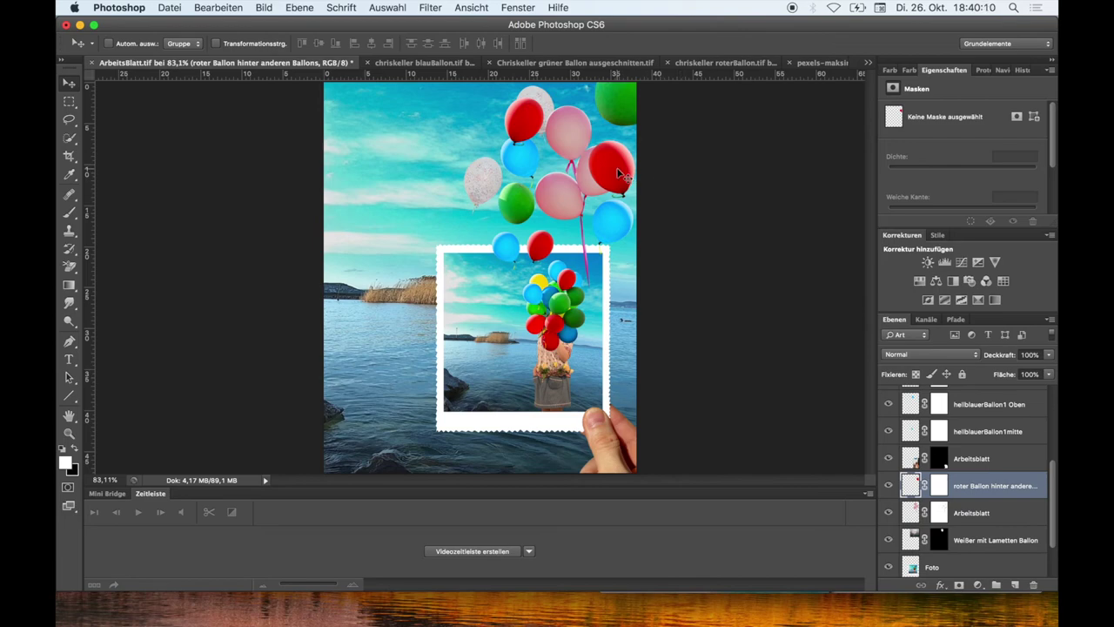
drag(617, 168, 621, 180)
- Flip the red balloon horizontally and nudge it into place
click(218, 8)
mouse_move(237, 316)
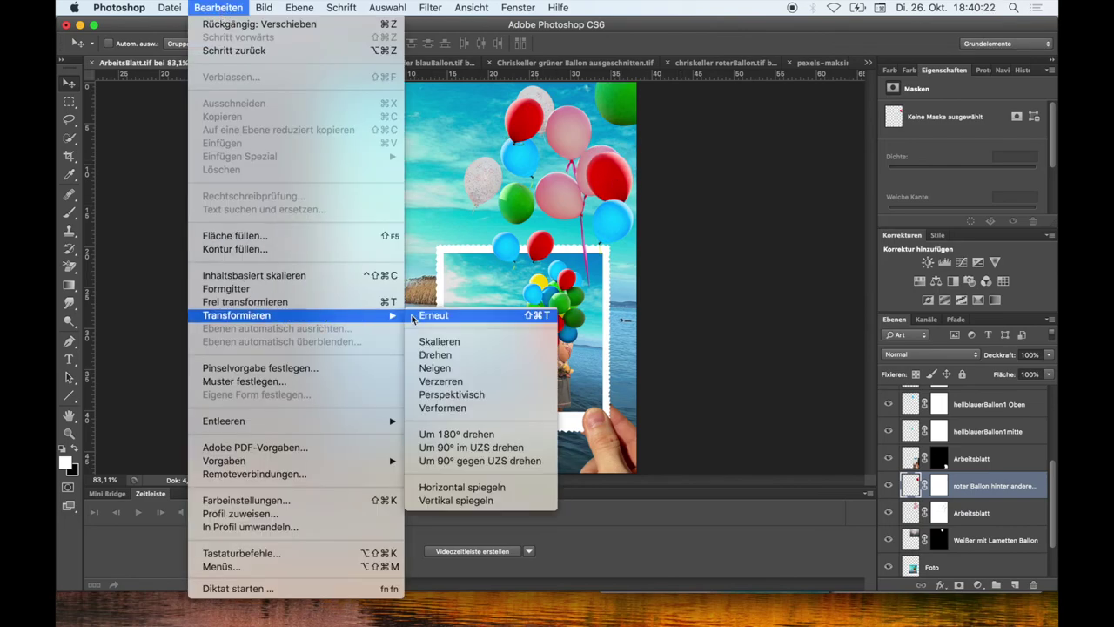
click(470, 486)
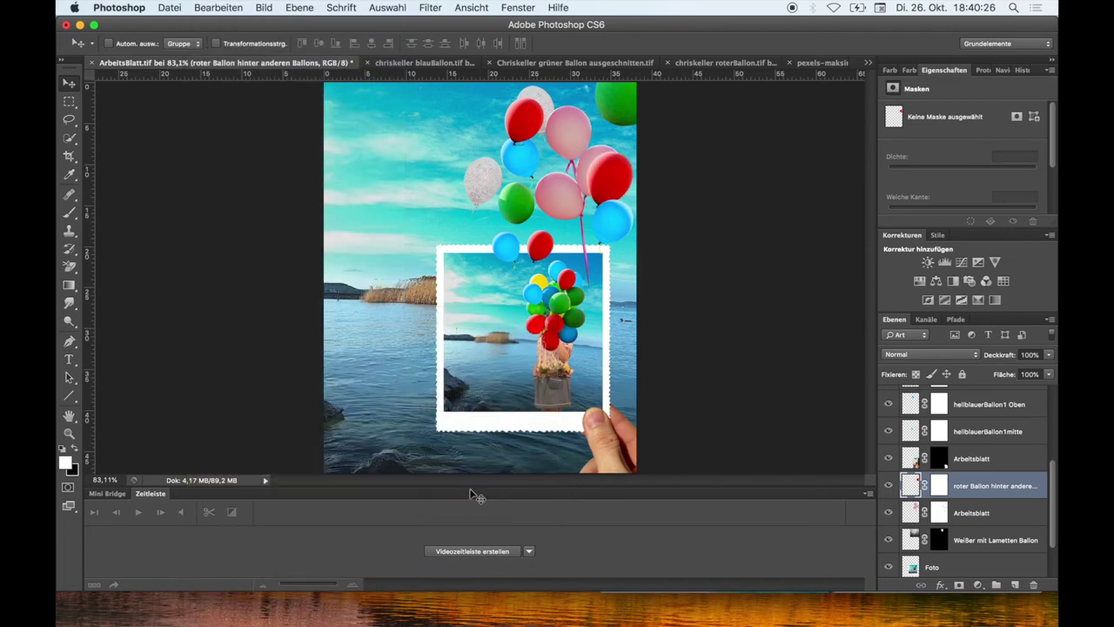
drag(617, 173, 616, 171)
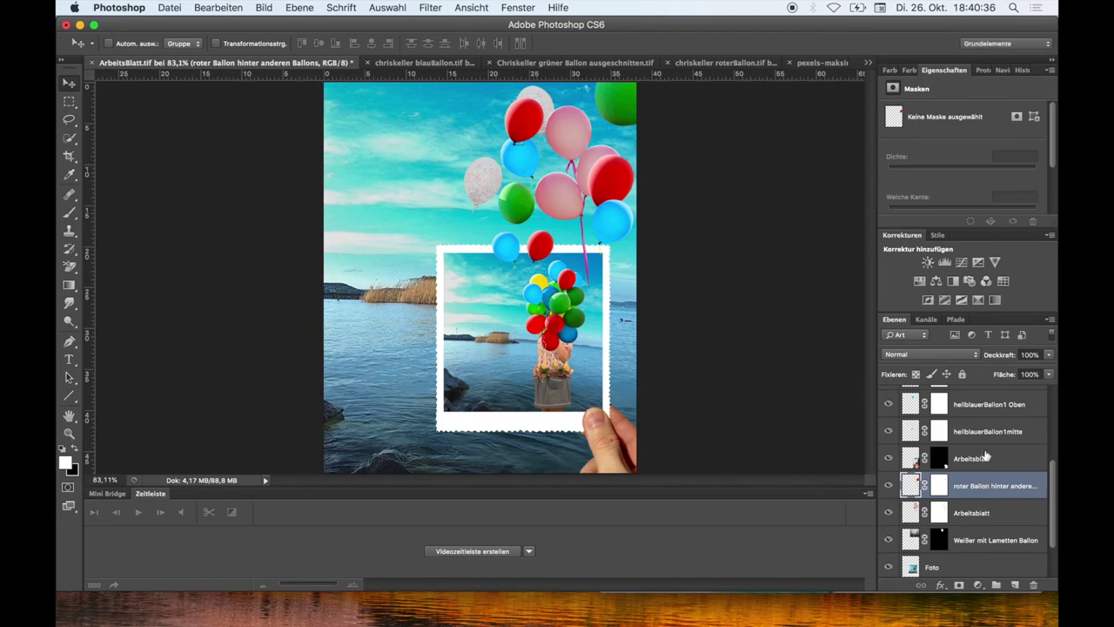
scroll(986, 435, up, 2)
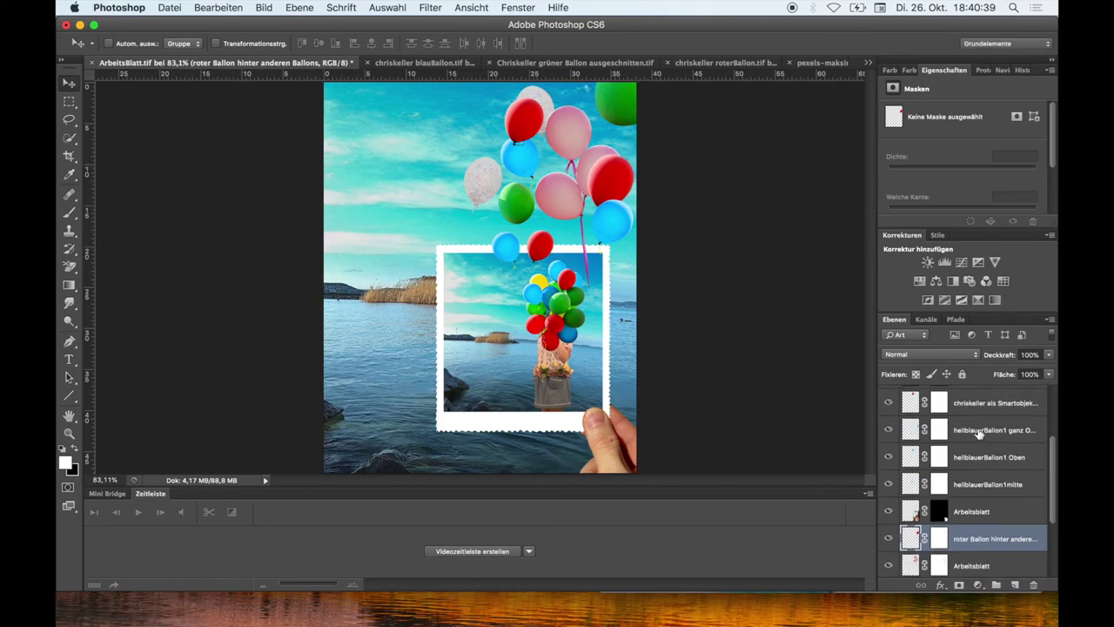
- Nudge the hellblauerBallon1mitte and hellblauerBallon1 Oben balloons slightly
click(990, 484)
mouse_move(614, 231)
mouse_down()
mouse_move(616, 242)
mouse_move(603, 225)
mouse_up()
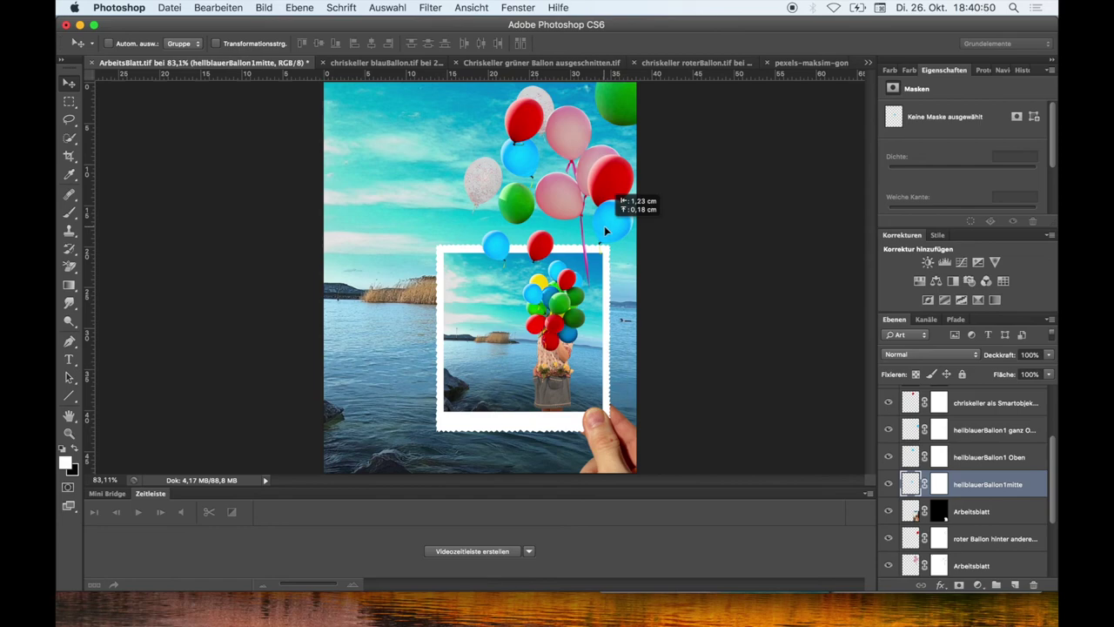
drag(602, 225, 605, 226)
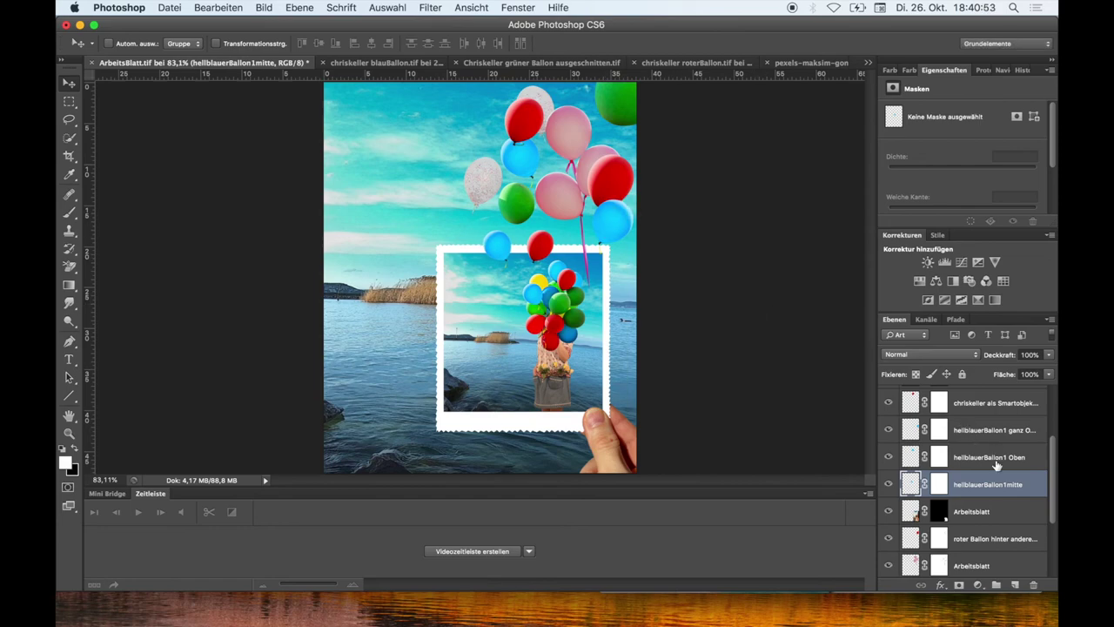
click(997, 463)
drag(614, 224, 612, 223)
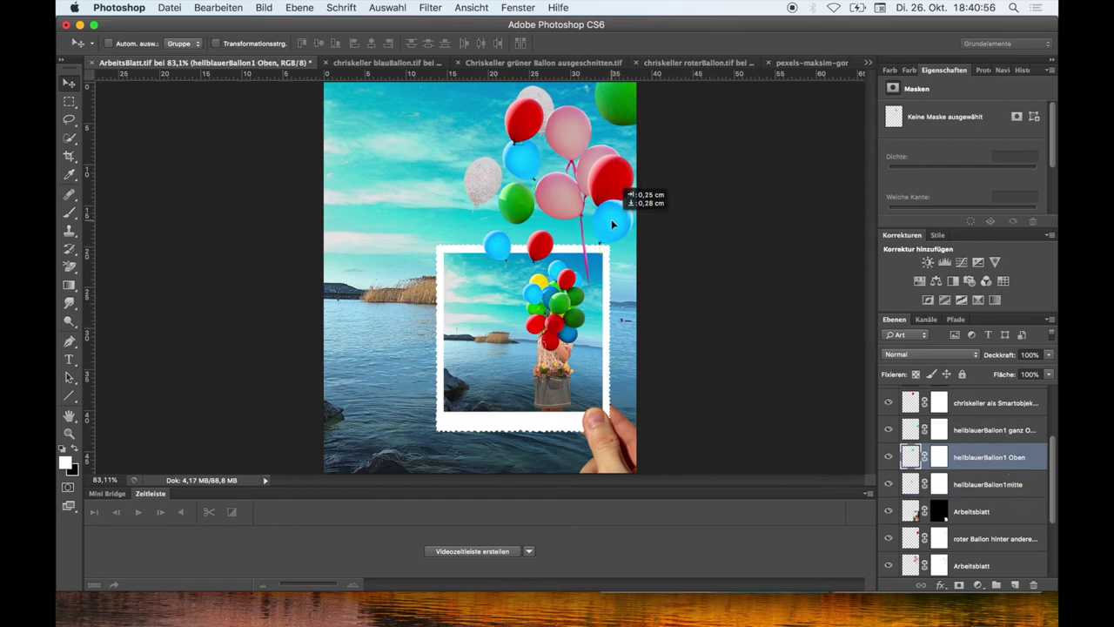
- Lower the hellblauerBallon1 ganz Oben balloon, flip it horizontally and nudge it left
click(975, 430)
drag(603, 228, 606, 246)
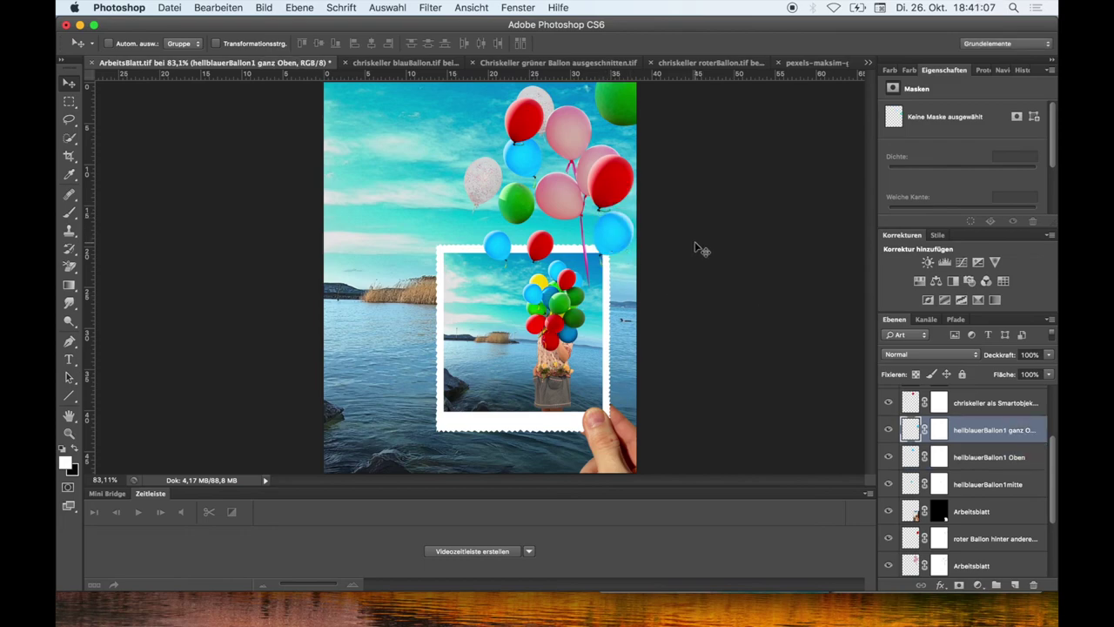
click(229, 8)
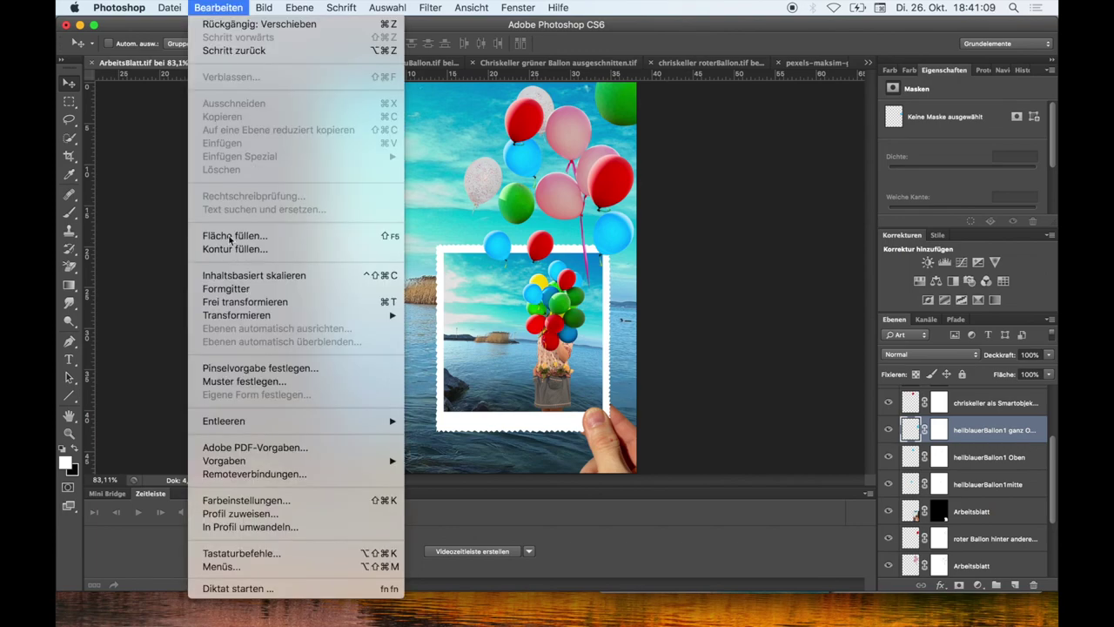
click(237, 301)
click(218, 8)
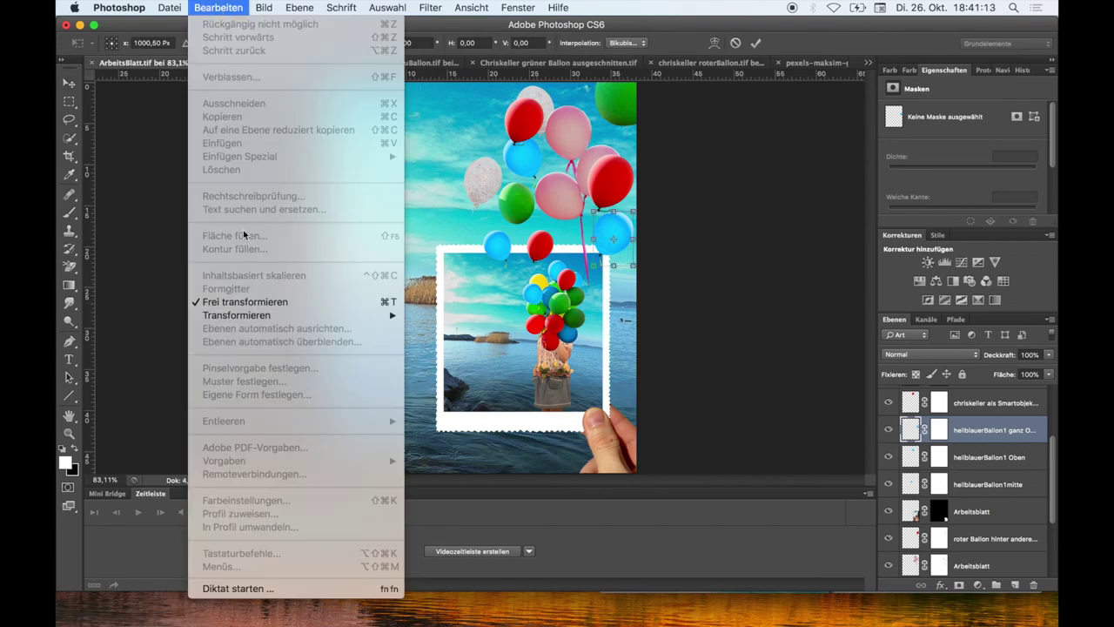
mouse_move(236, 315)
click(470, 487)
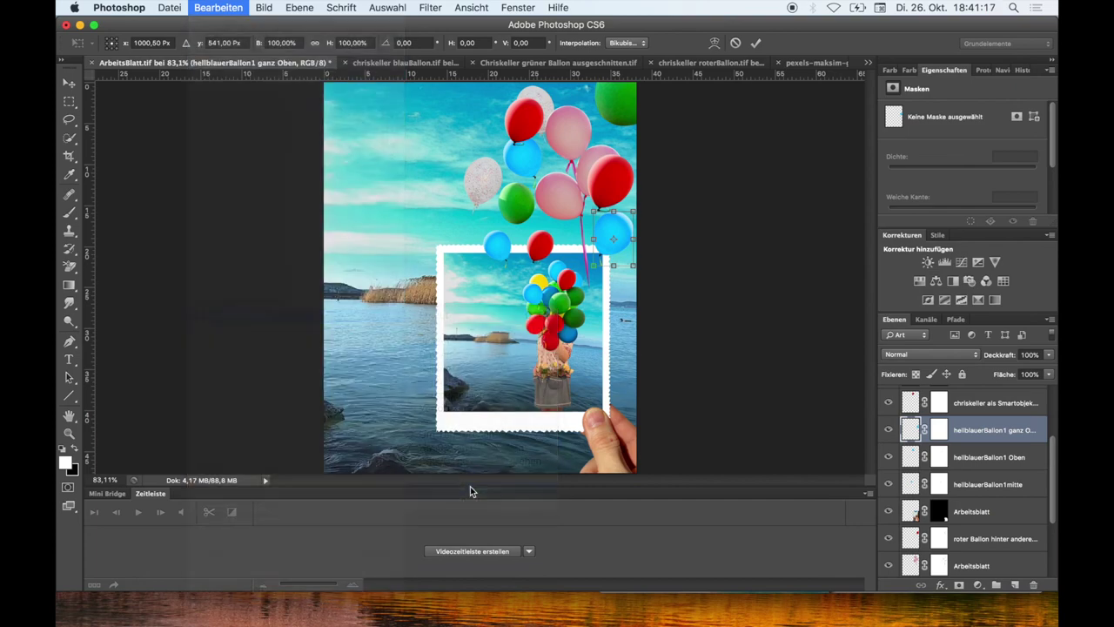
text(-100)
click(756, 43)
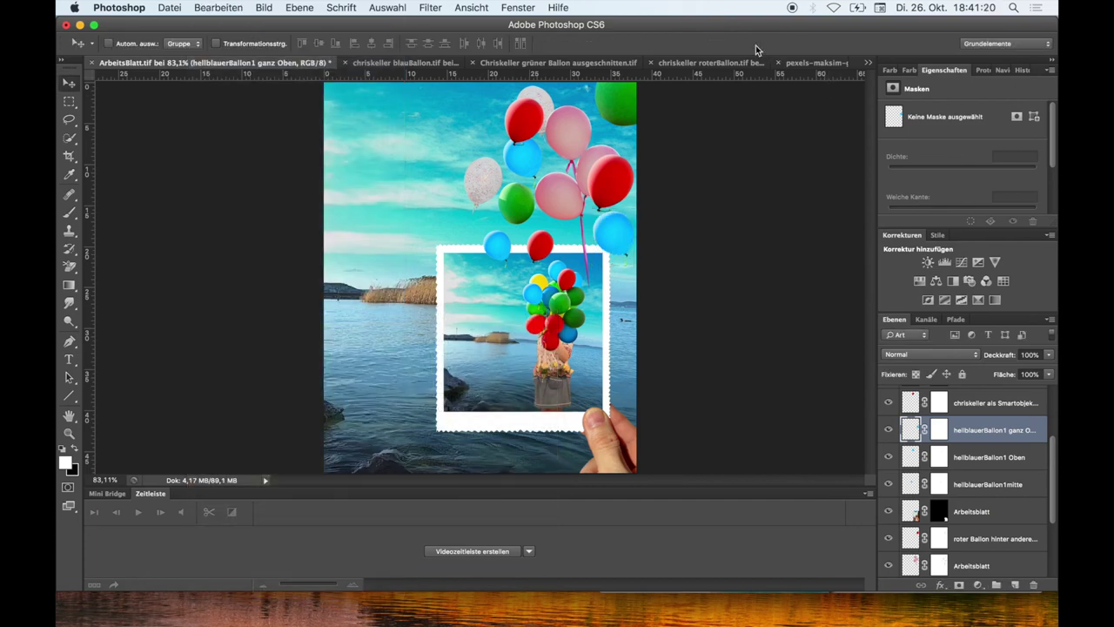
drag(619, 234, 612, 234)
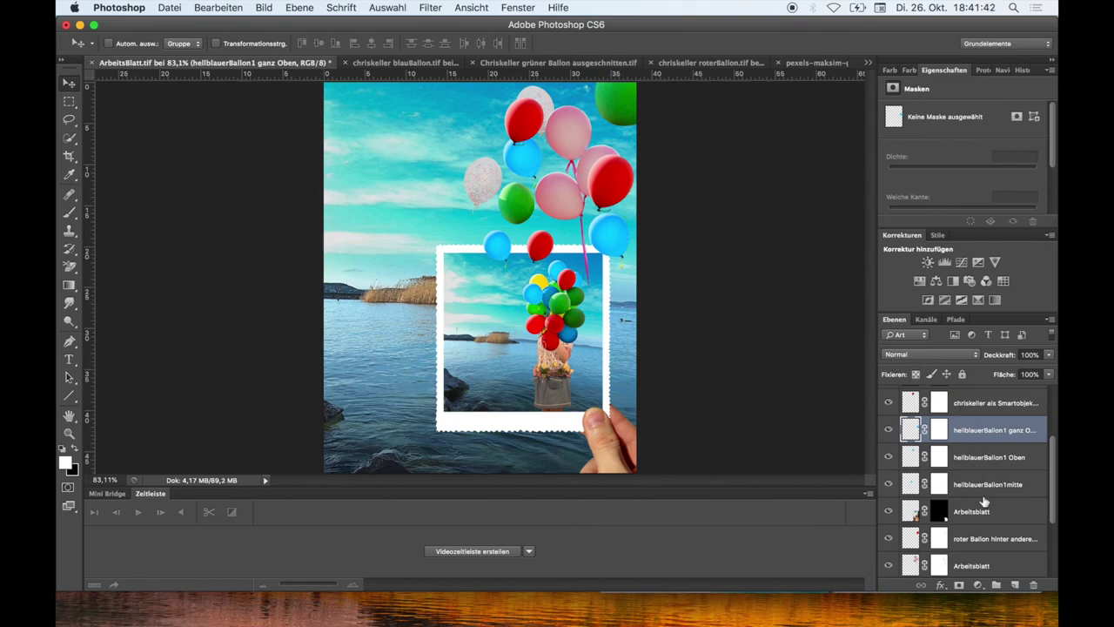
scroll(986, 526, down, 3)
scroll(985, 526, up, 3)
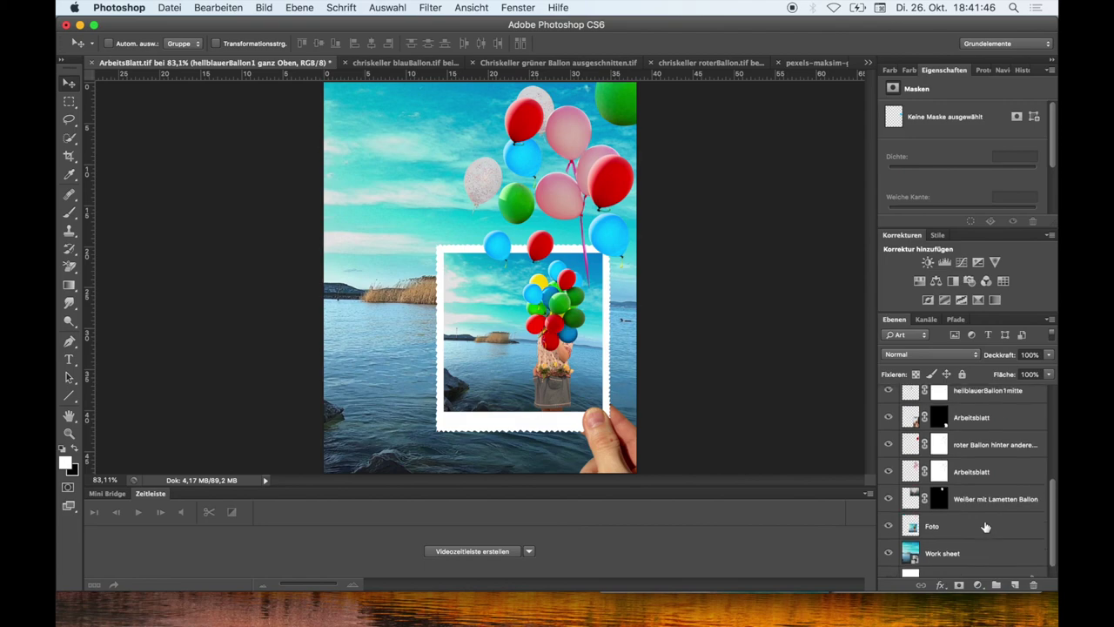
scroll(985, 526, up, 4)
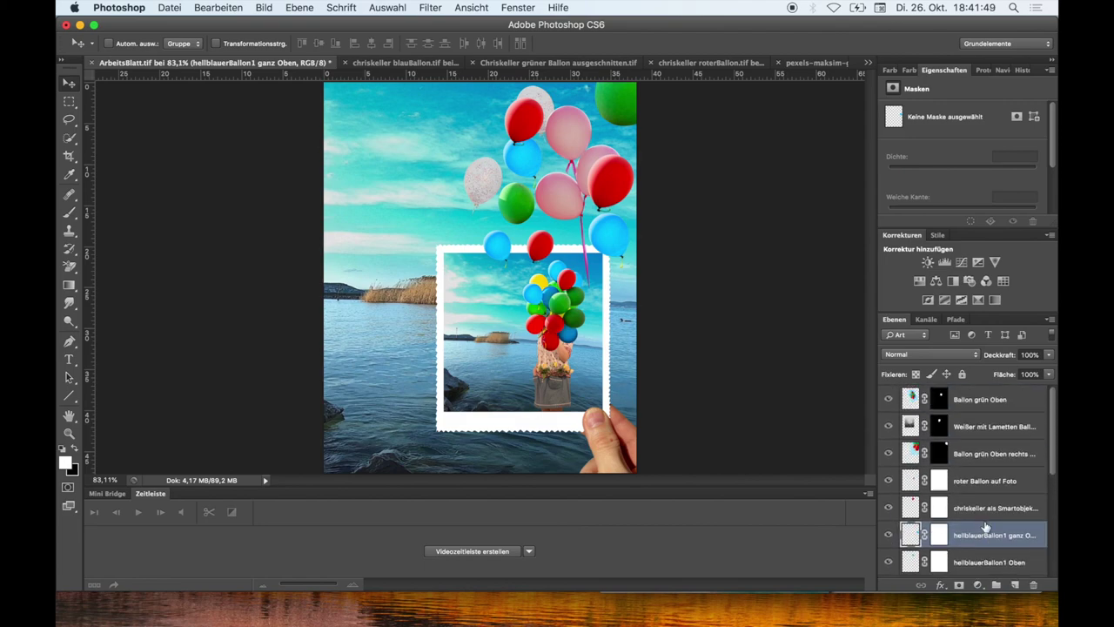
- Scale the Ballon grün Oben rechts Ecke balloon to about 93% and nudge it left
click(983, 455)
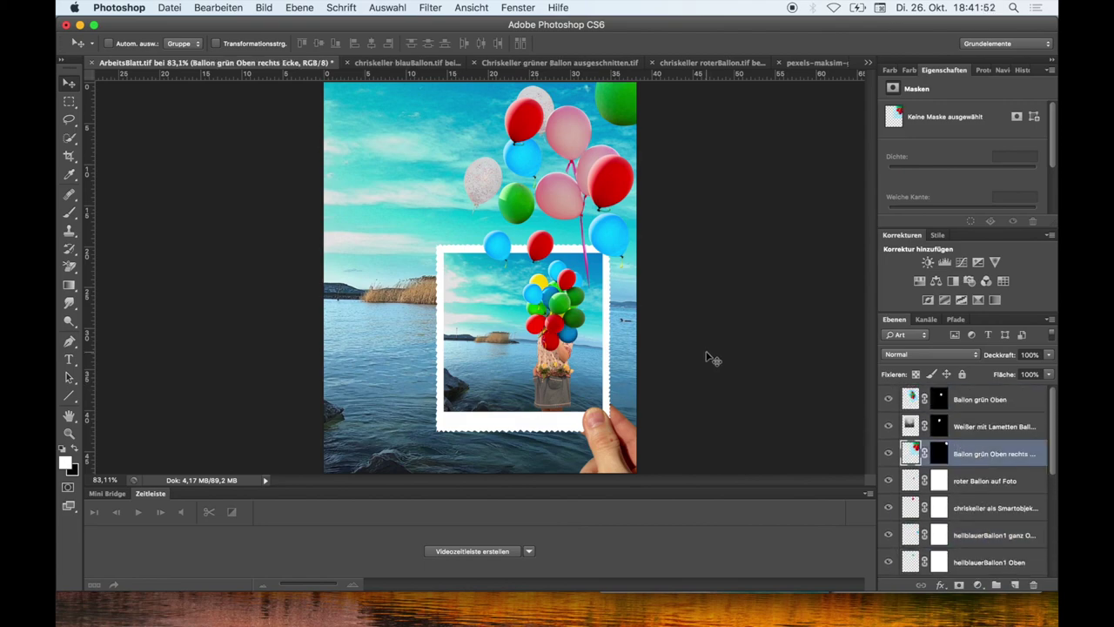
click(224, 9)
click(248, 305)
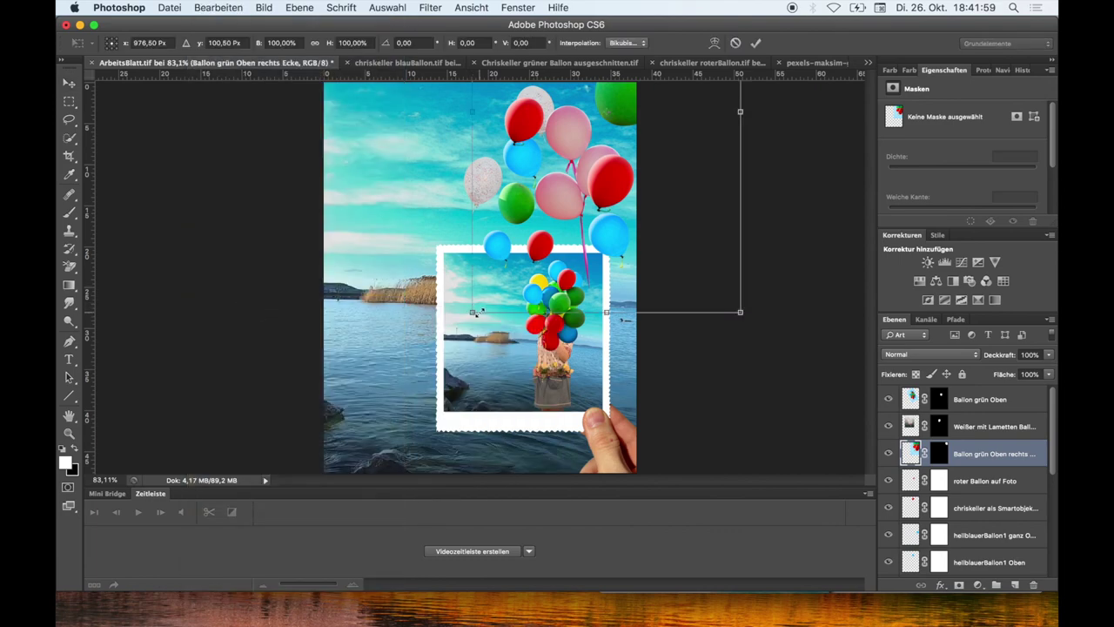
drag(474, 311, 500, 289)
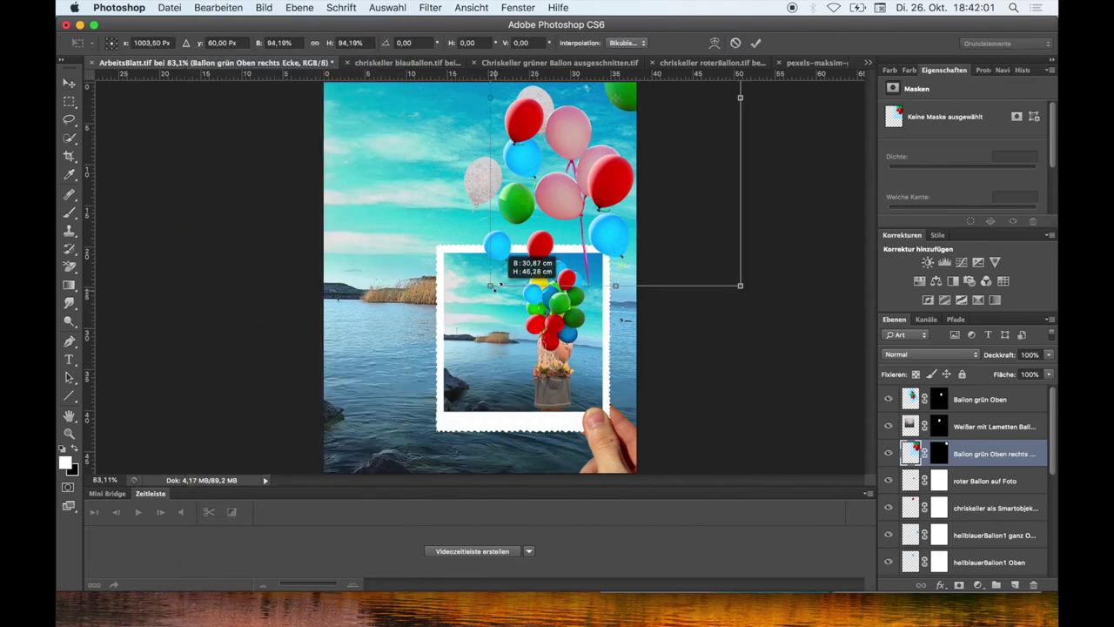
click(755, 43)
drag(659, 116, 623, 110)
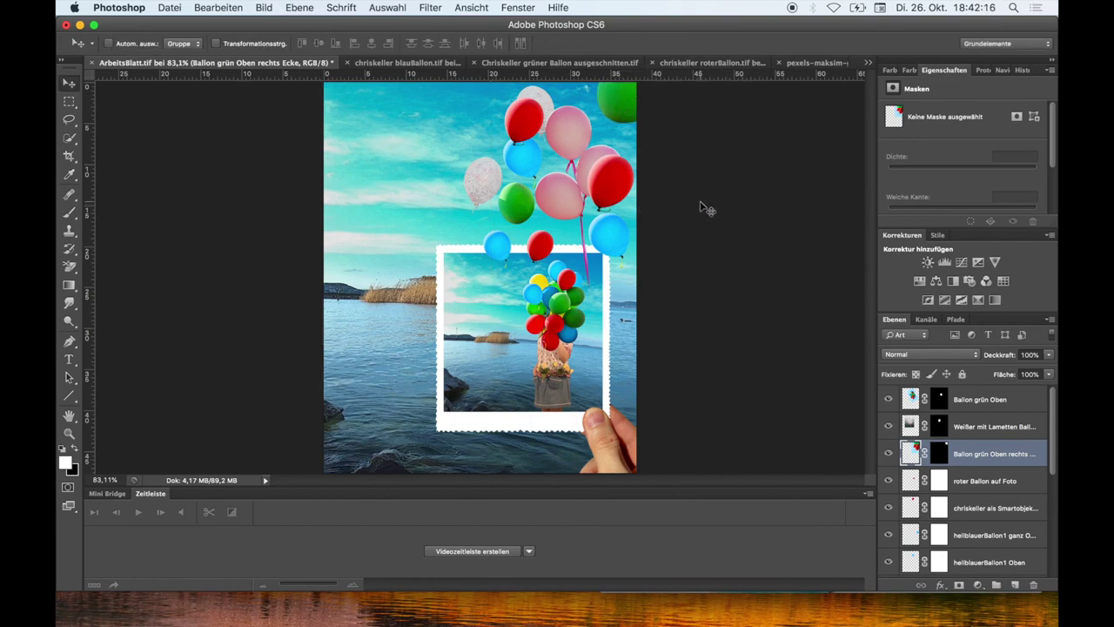